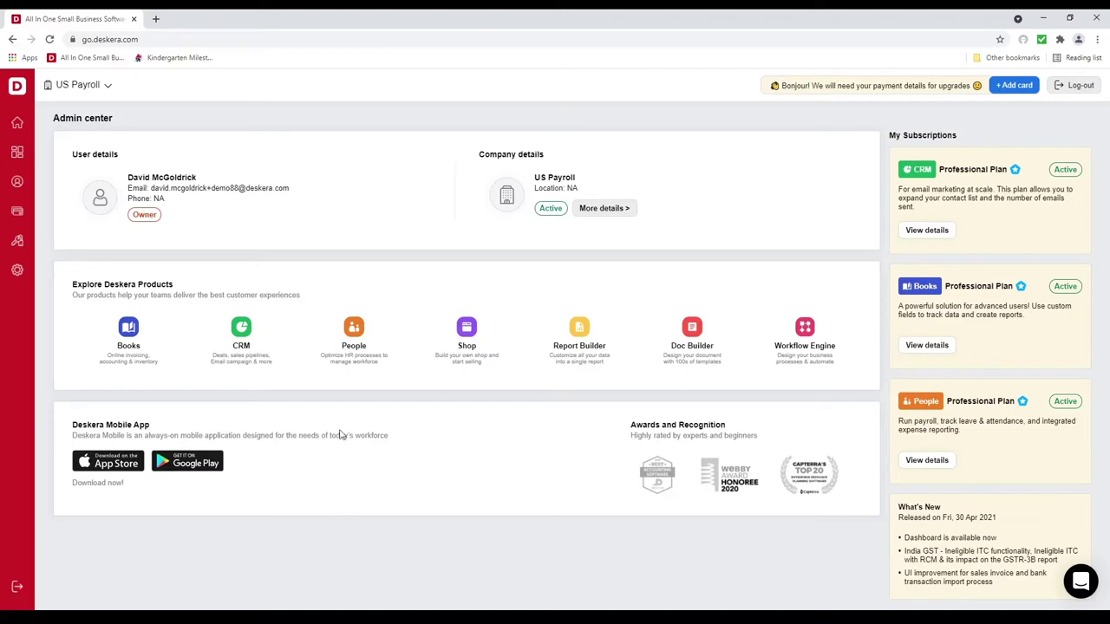
click(362, 351)
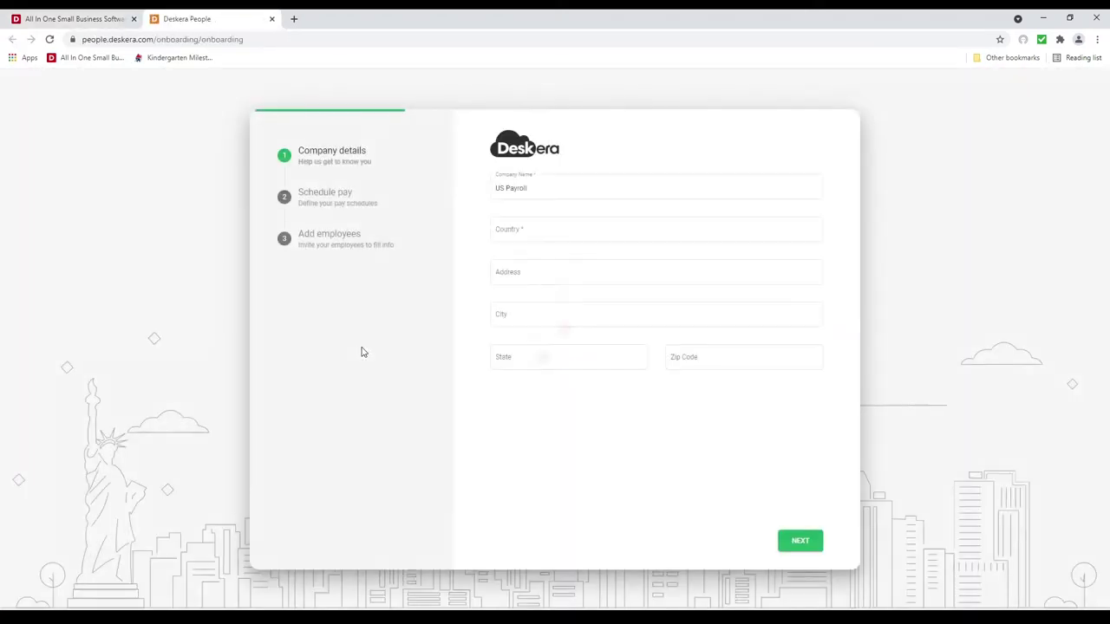
click(527, 228)
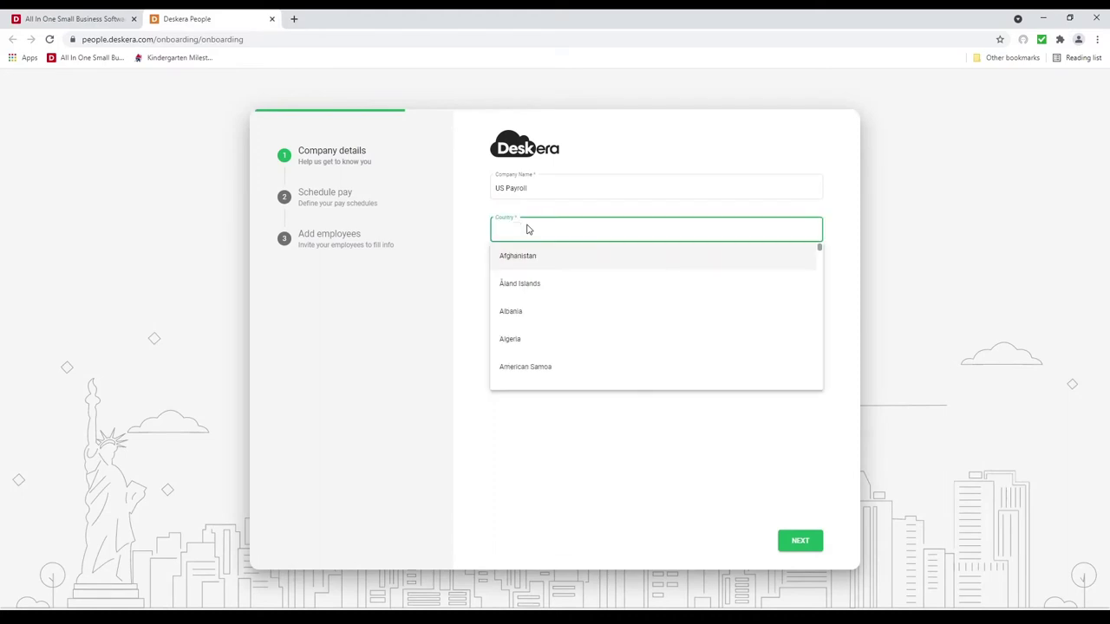
text(United)
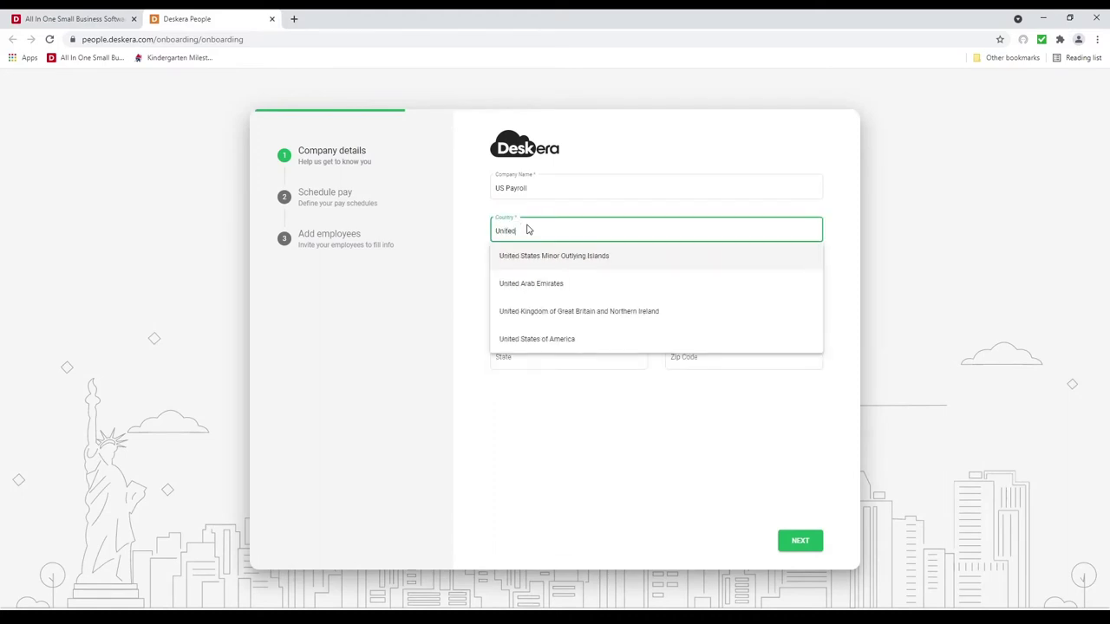
click(520, 338)
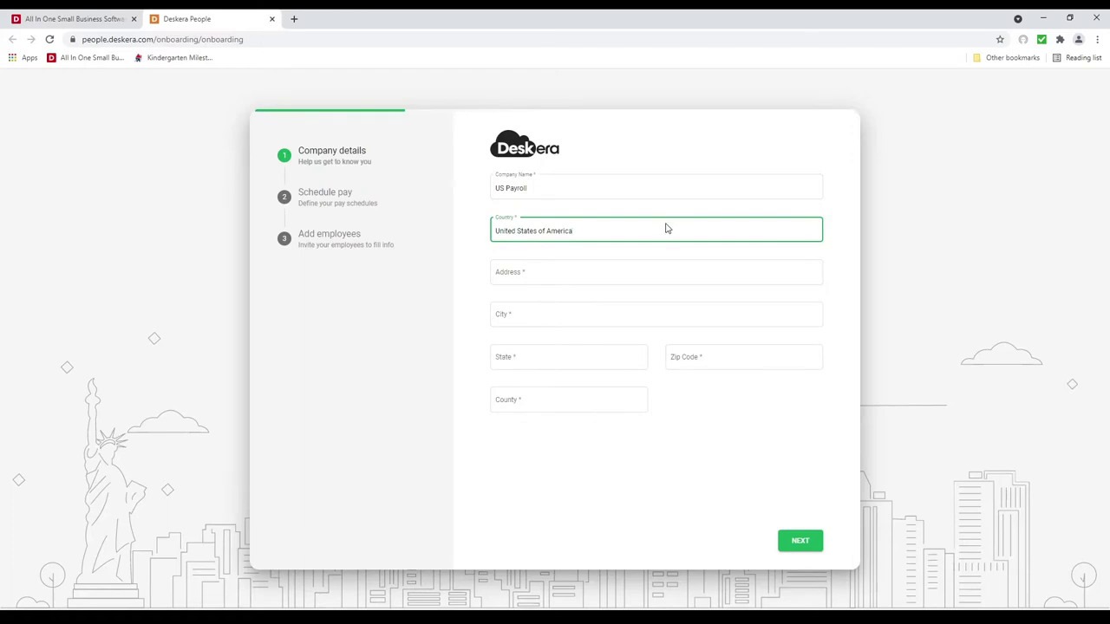
click(537, 271)
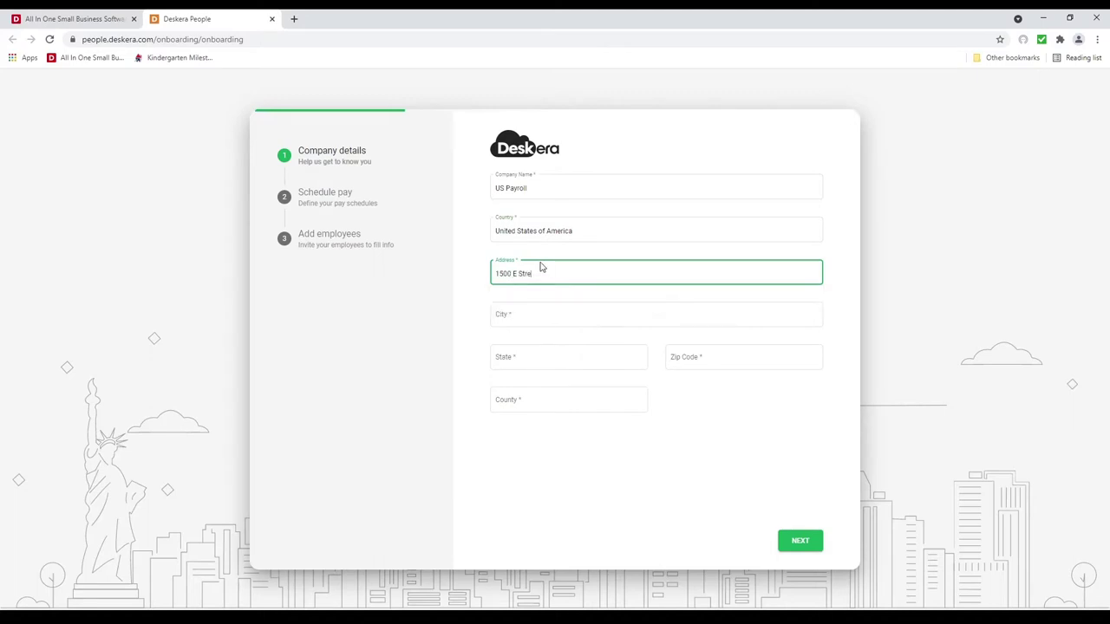
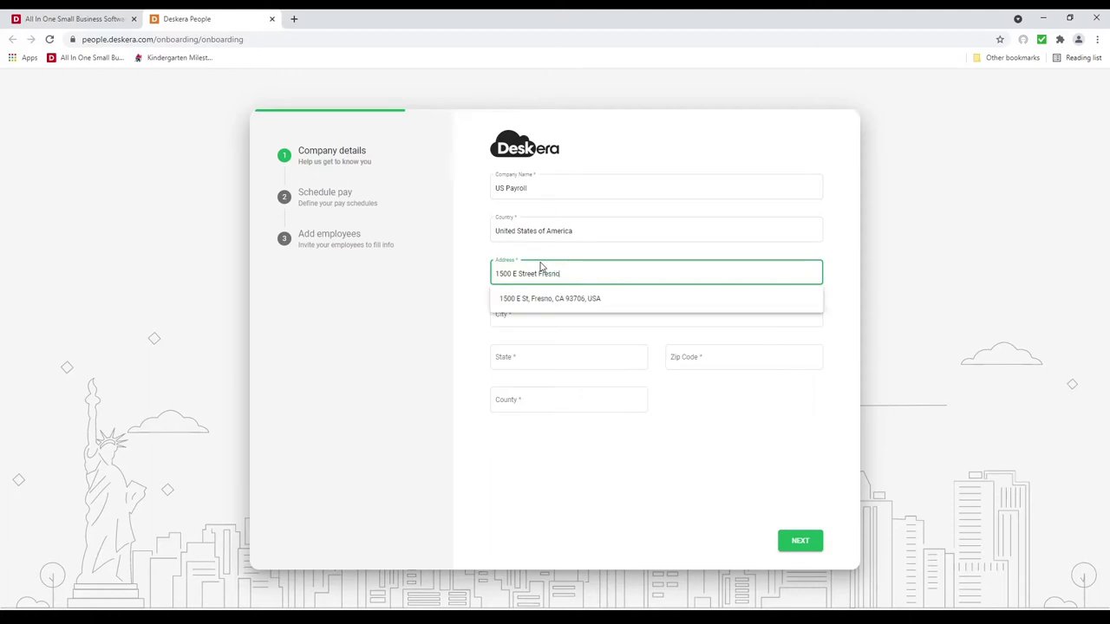
click(555, 303)
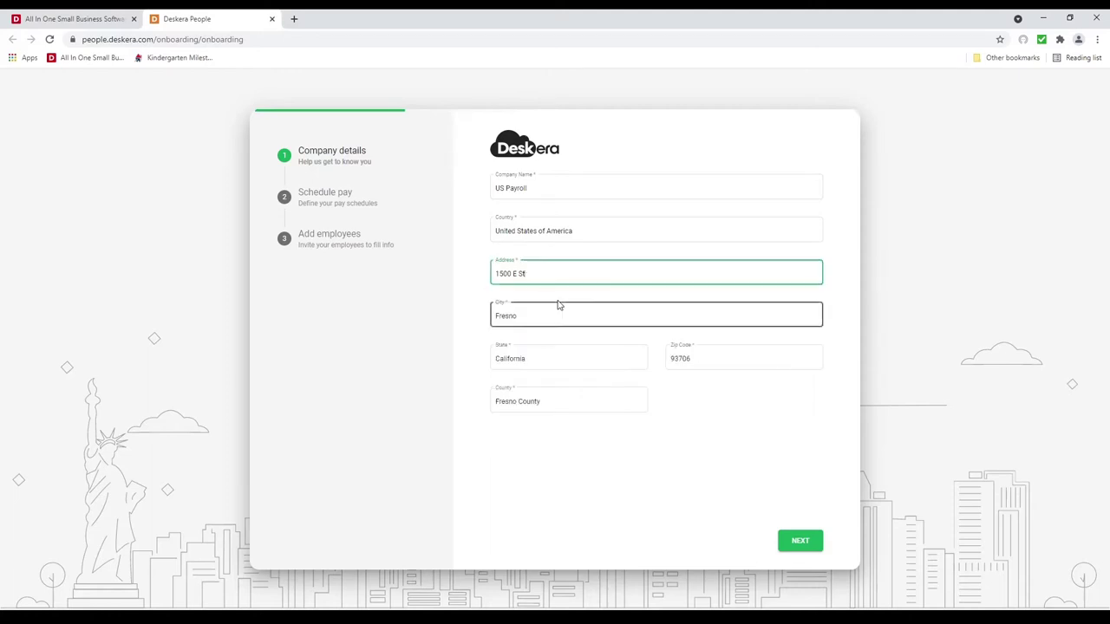
Step: Create a pay schedule named Monthly, with a Monthly period, paid on the last working day of the month
click(789, 545)
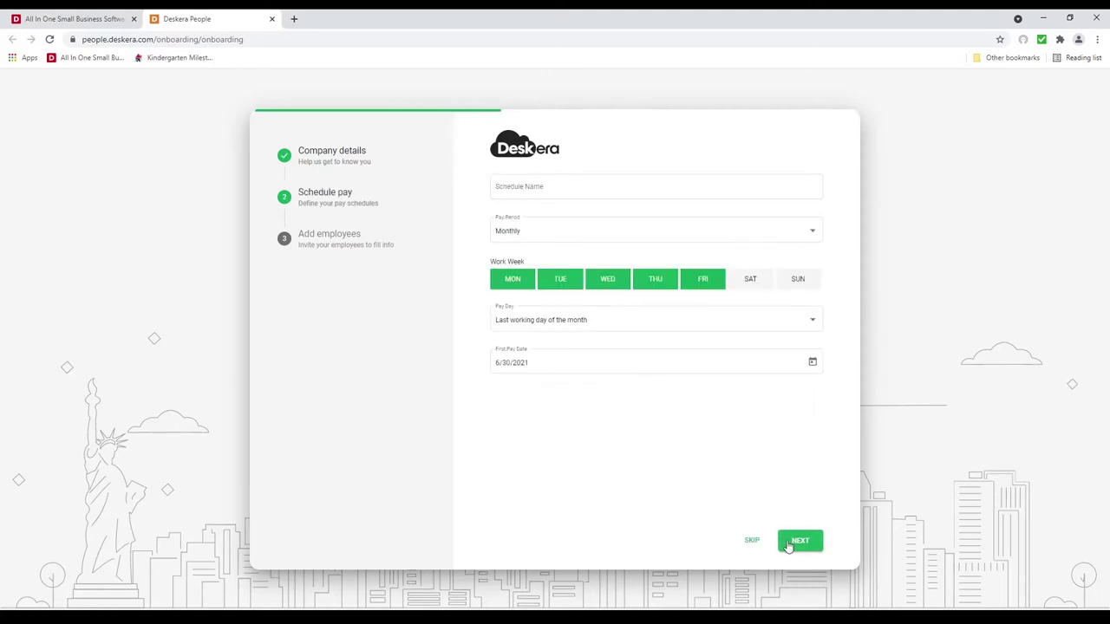
click(523, 187)
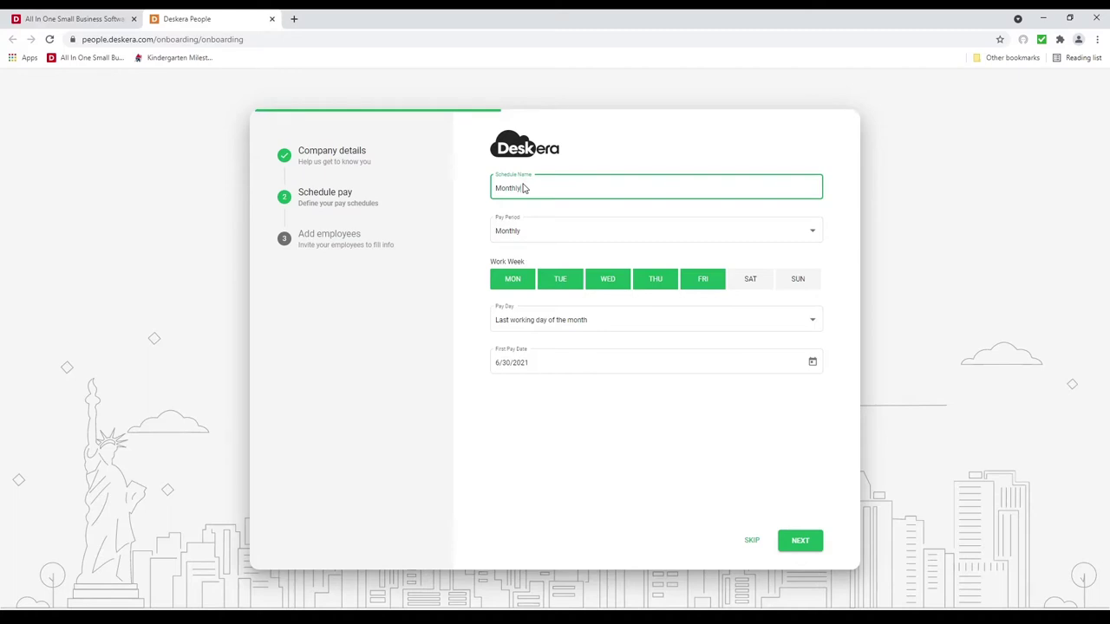
click(535, 229)
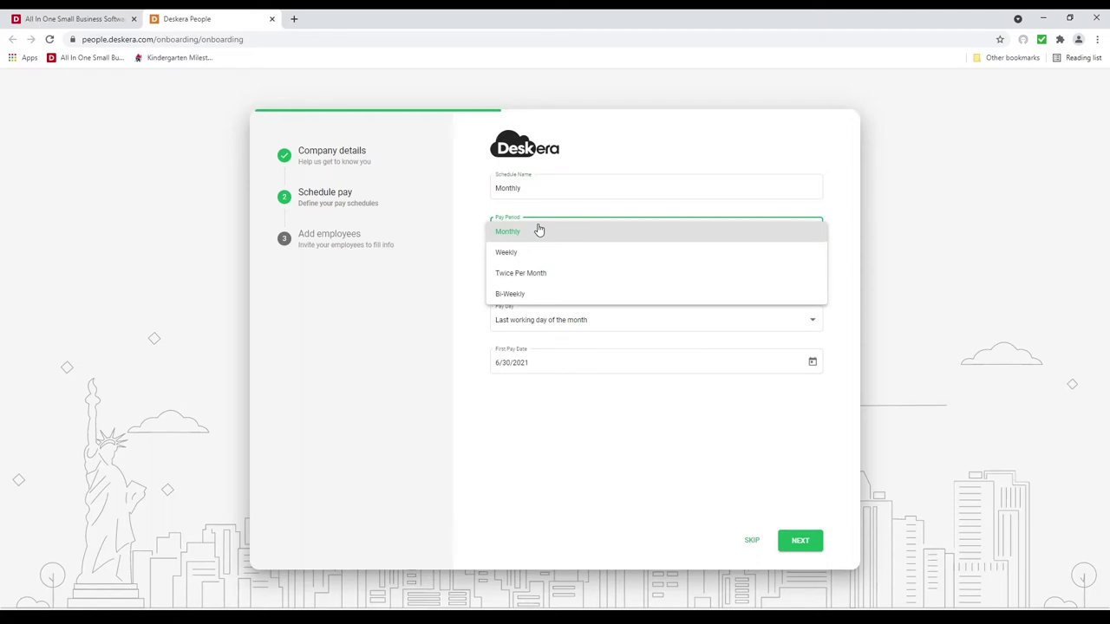
click(539, 231)
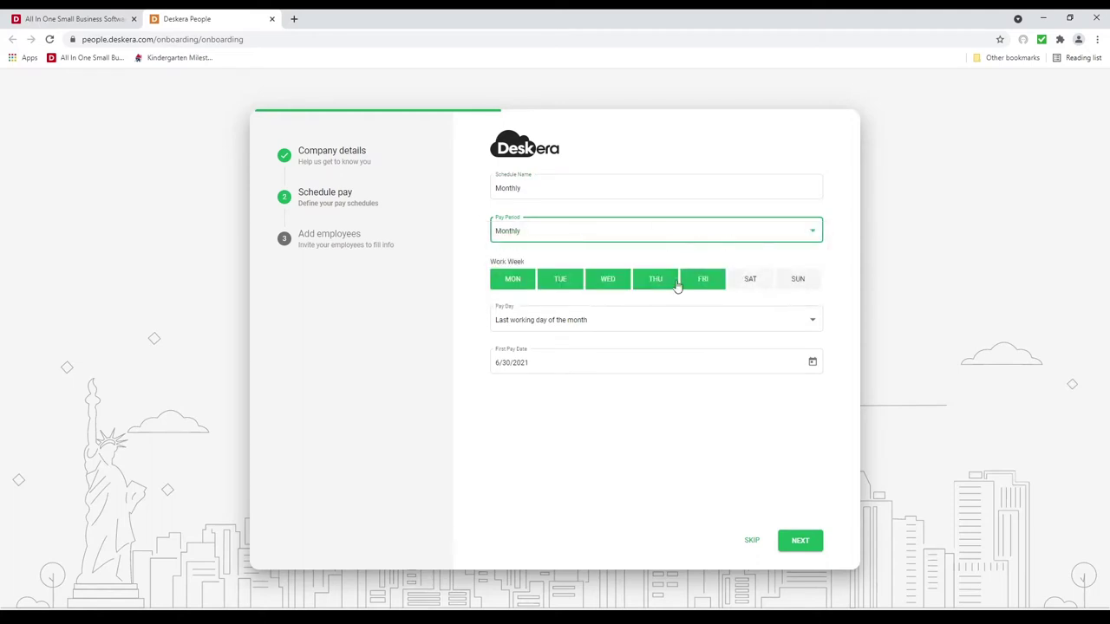
click(769, 321)
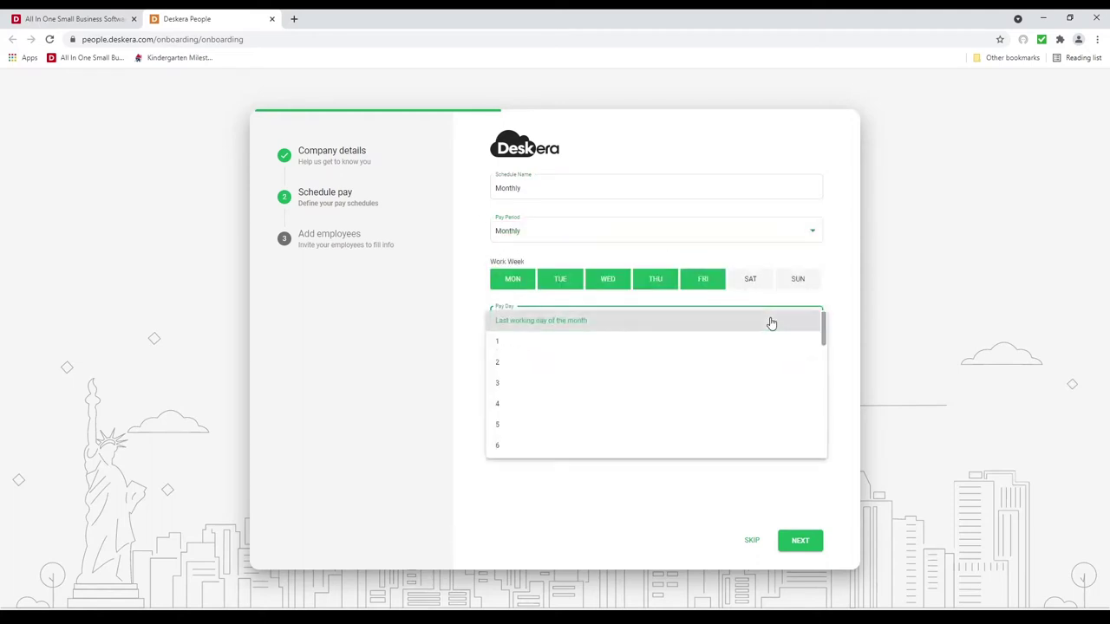
click(772, 323)
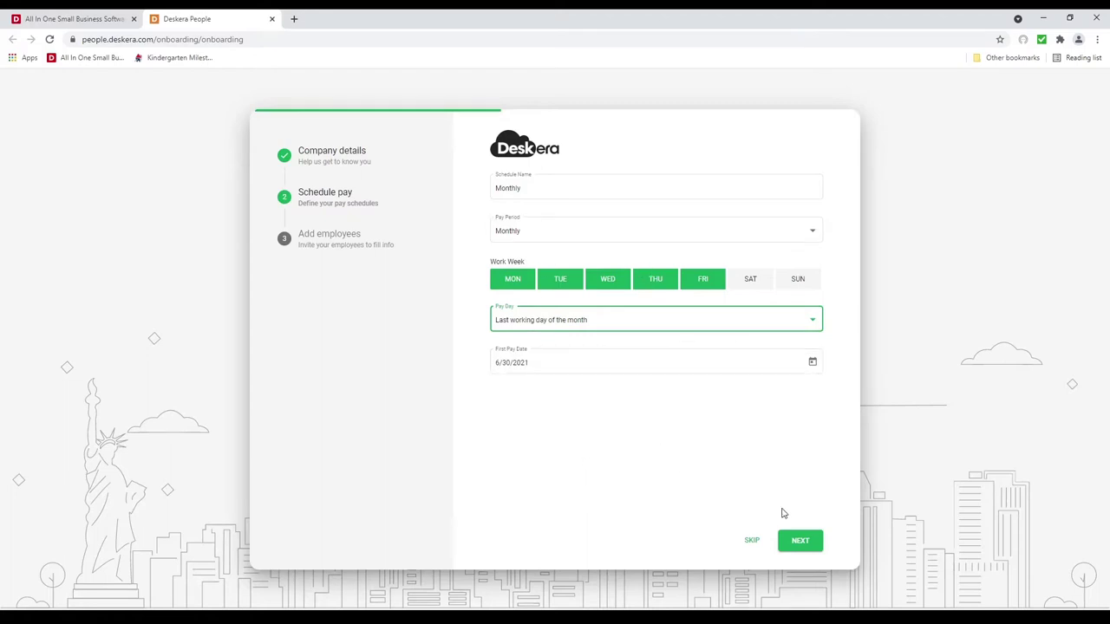
click(800, 542)
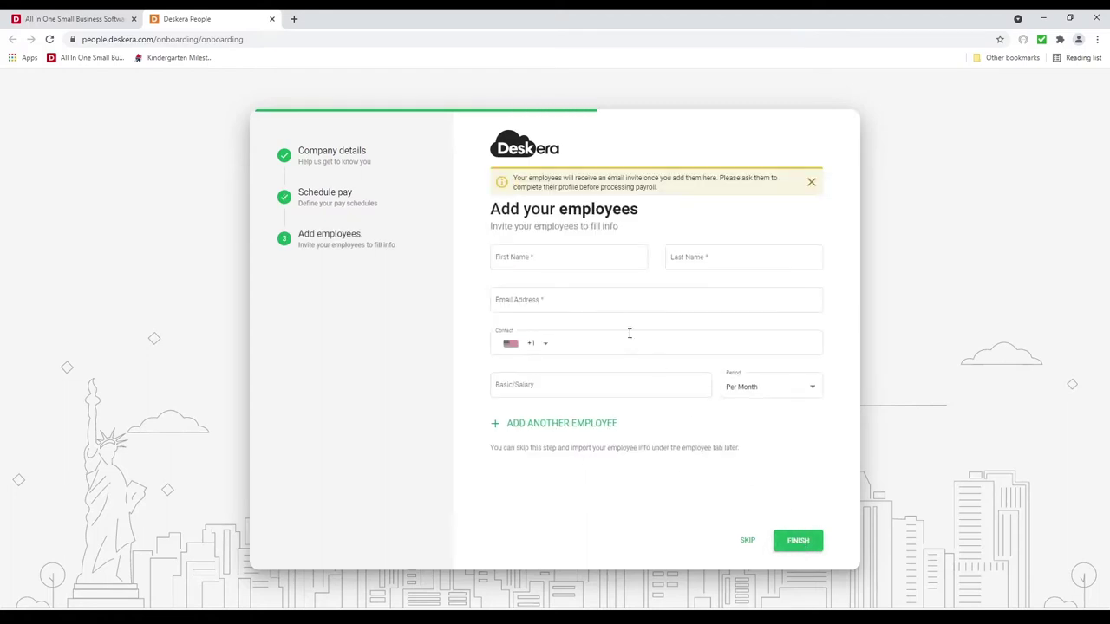
Step: Enter the first employee's first name, last name and e-mail address
click(569, 261)
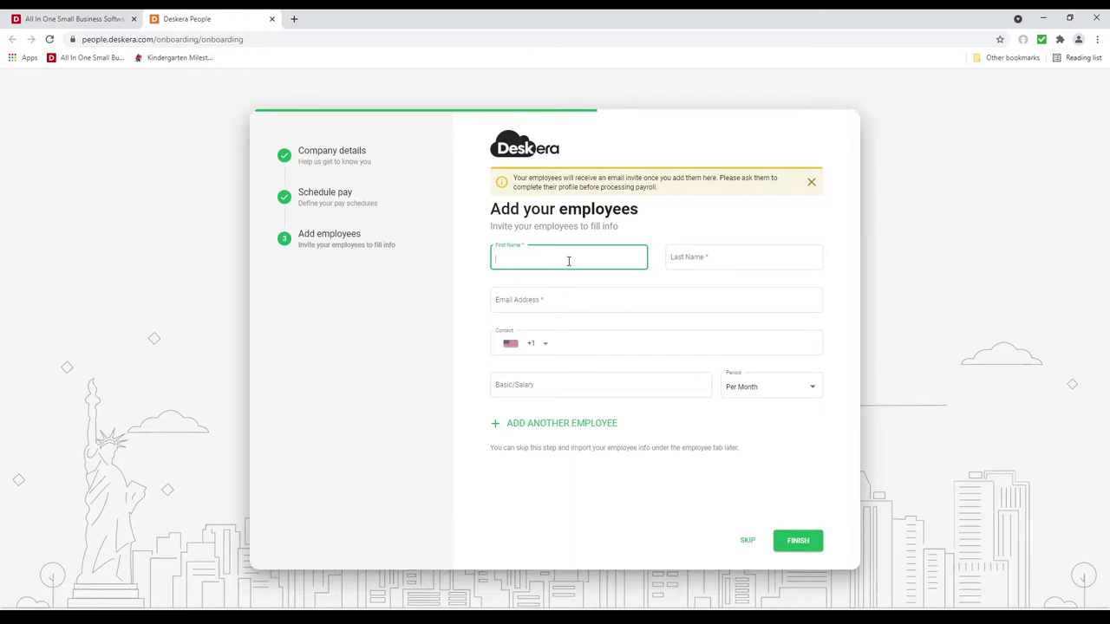
key(Tab)
text(Wa)
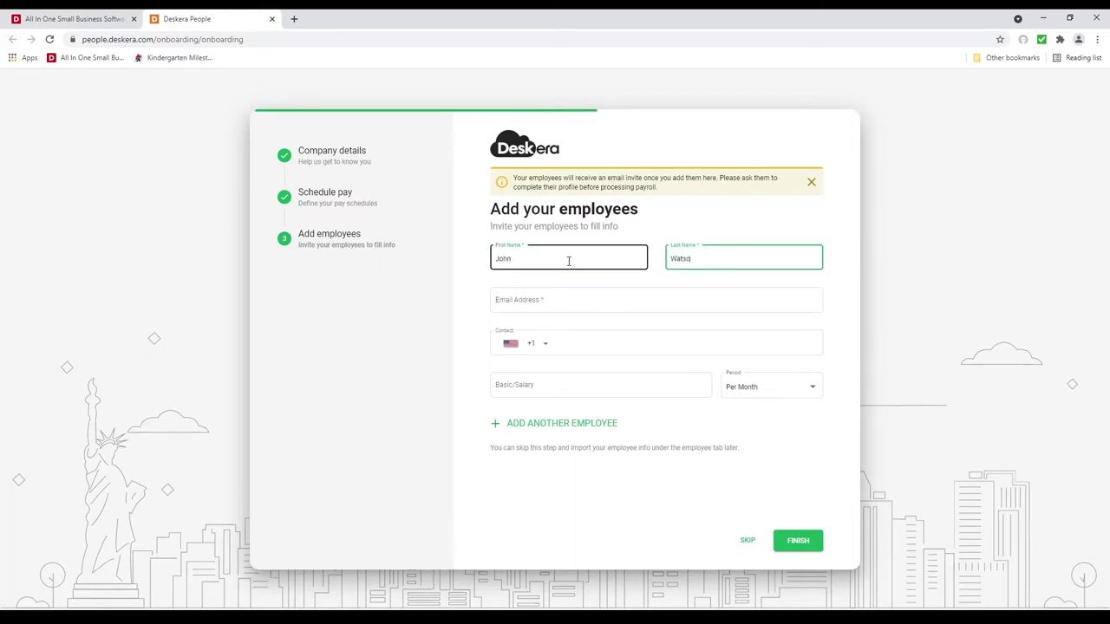
click(559, 299)
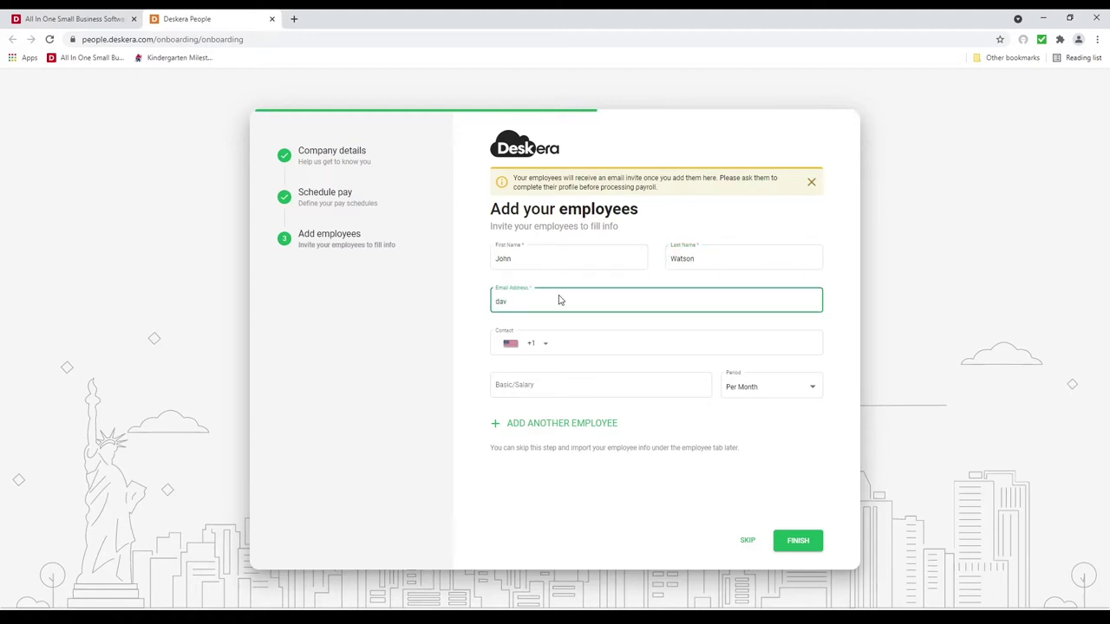
Step: Give the employee a 5,000 Per Month salary, finish onboarding, and open Company Settings
click(553, 385)
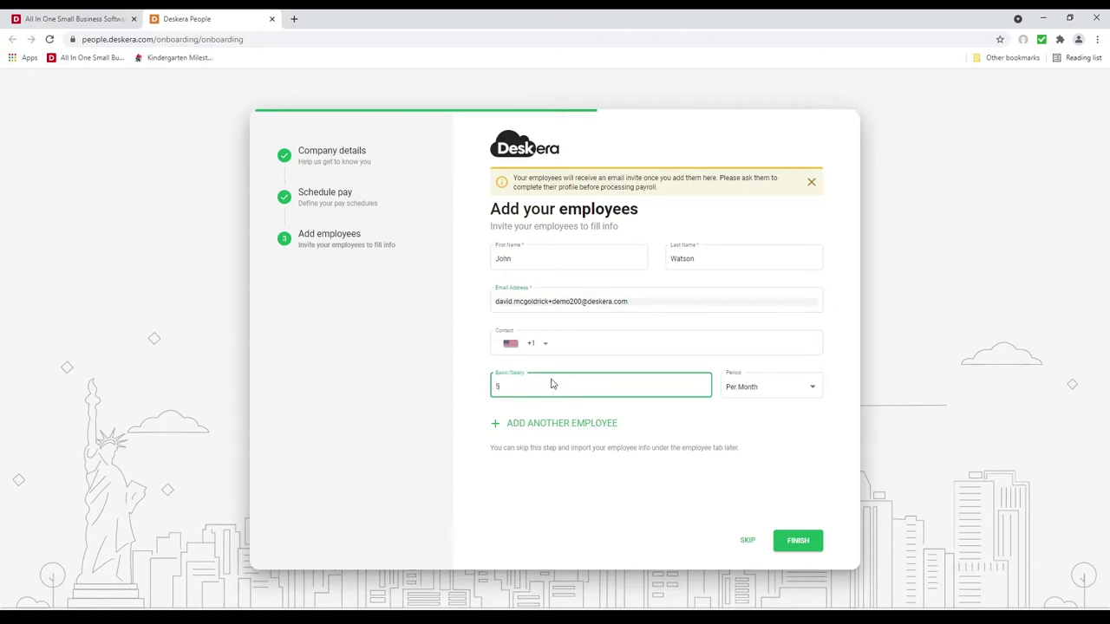
click(737, 386)
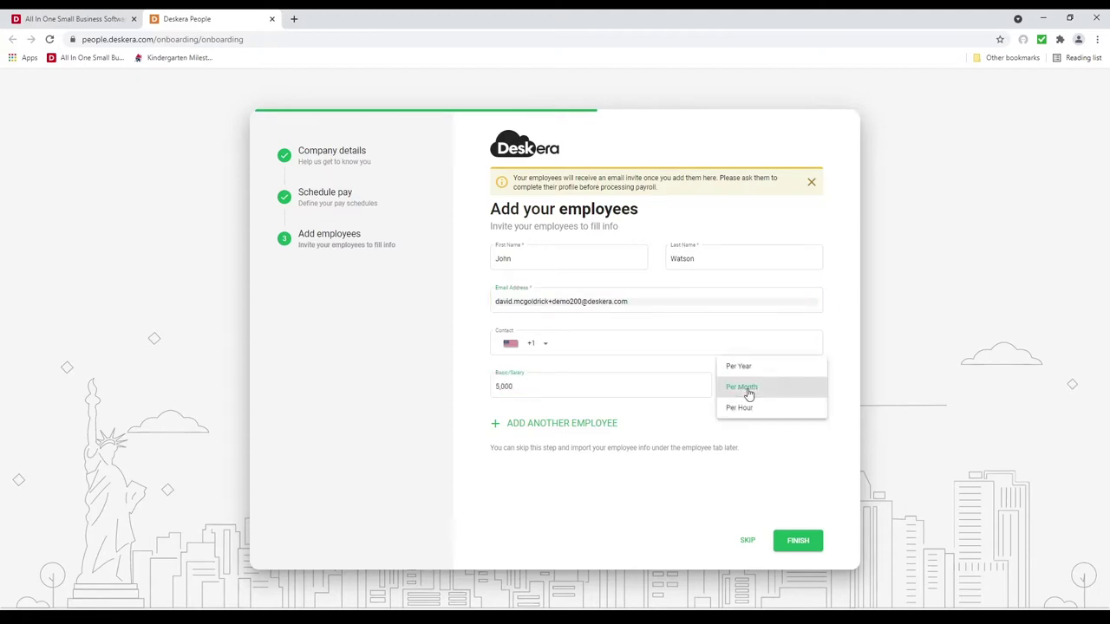
click(748, 392)
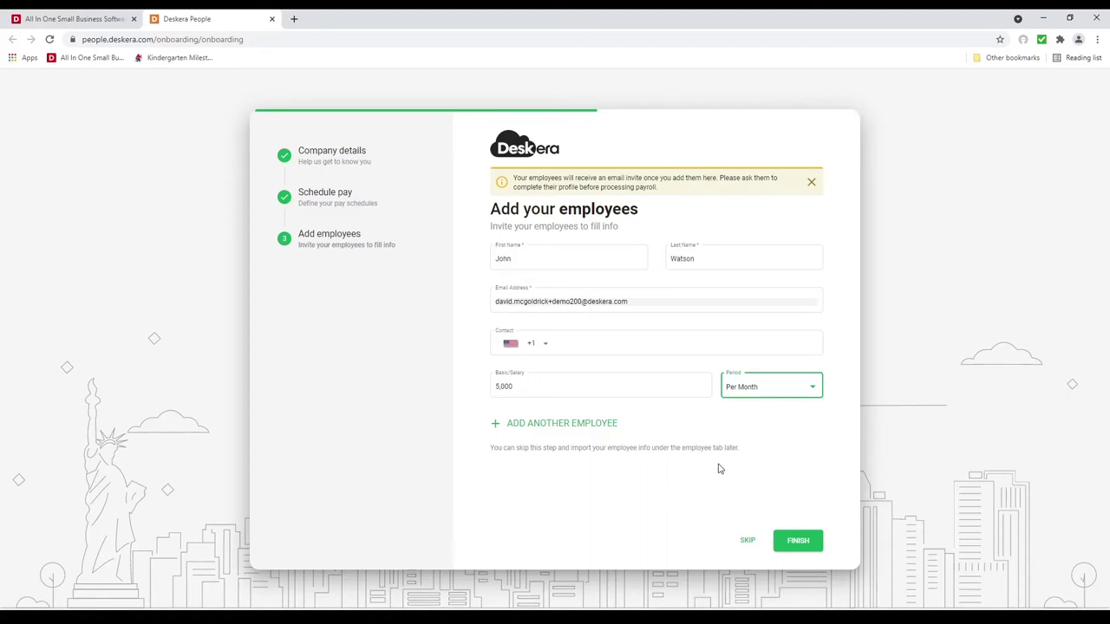
click(799, 541)
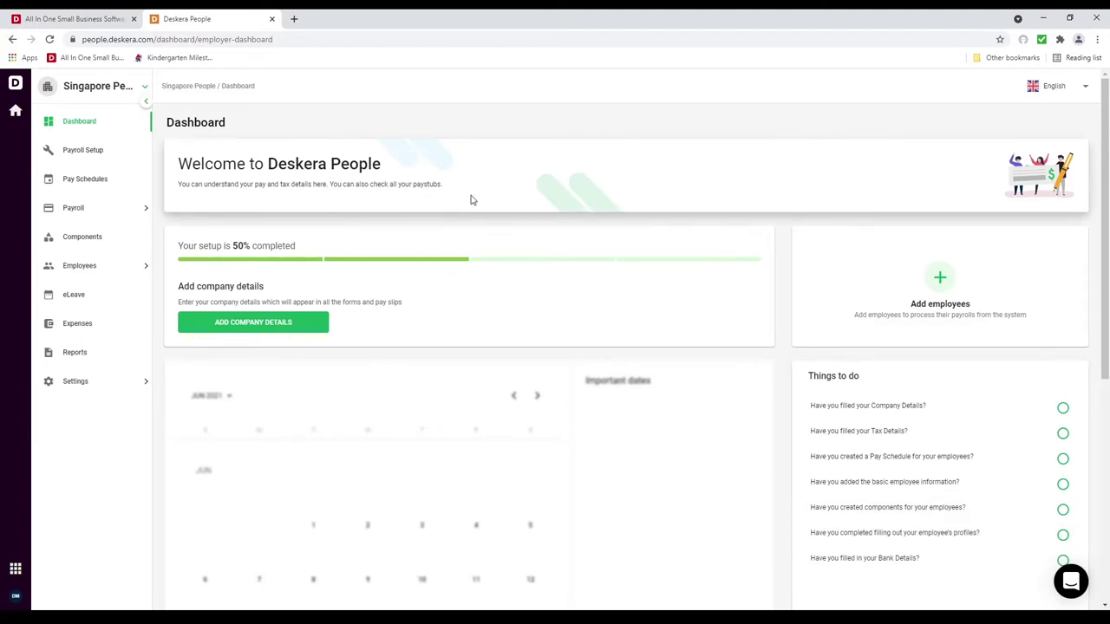
click(107, 382)
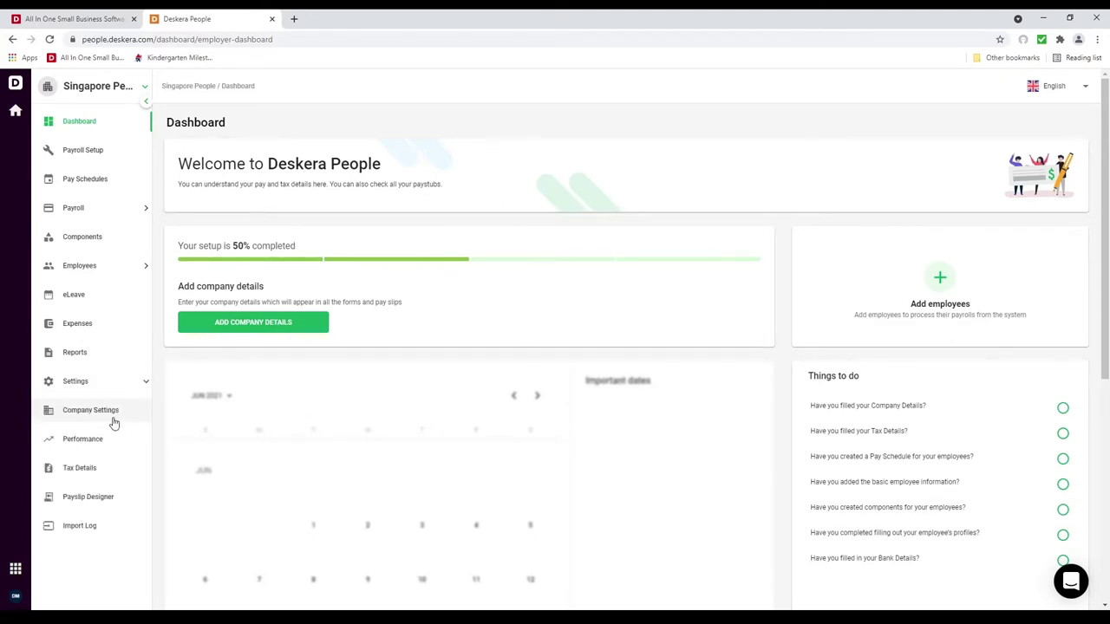
click(111, 416)
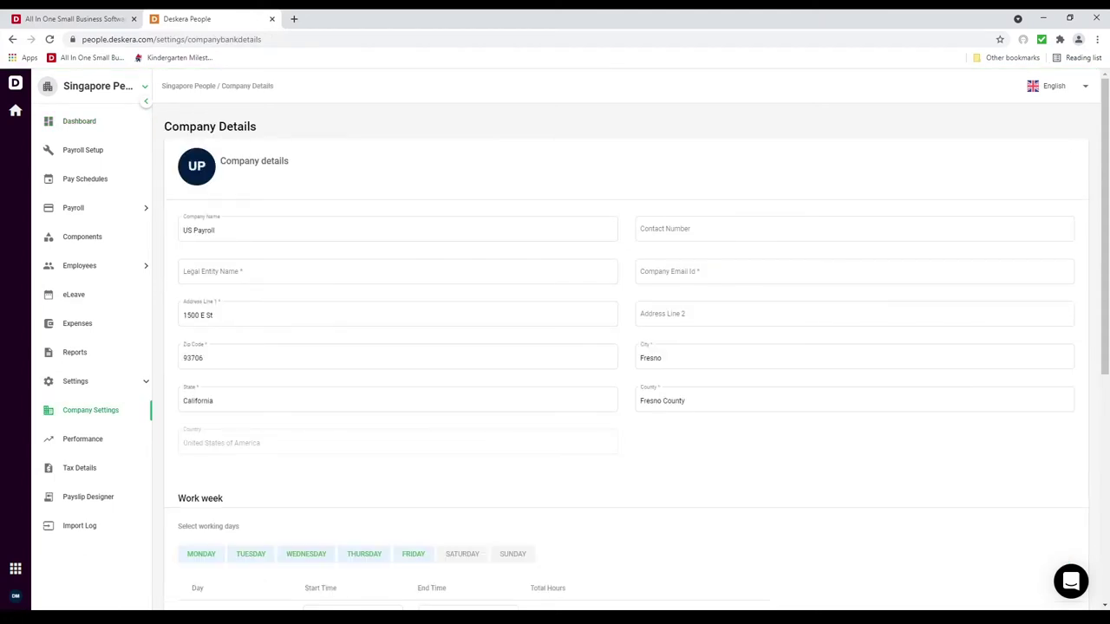
Step: Fill in the legal entity name and company e-mail, then save the company details
click(283, 271)
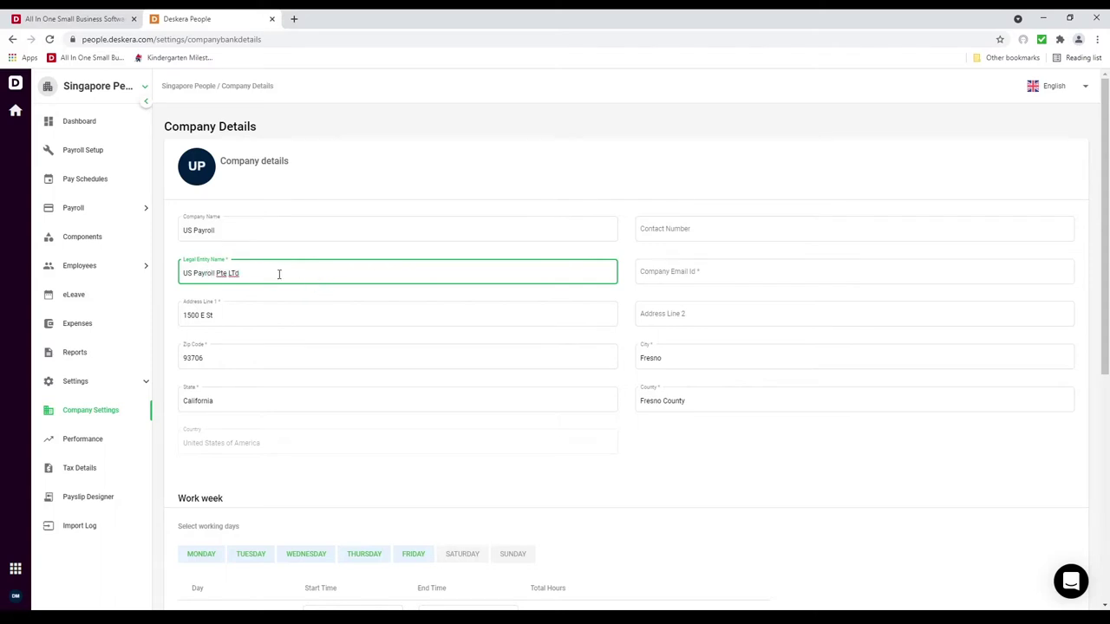
click(668, 270)
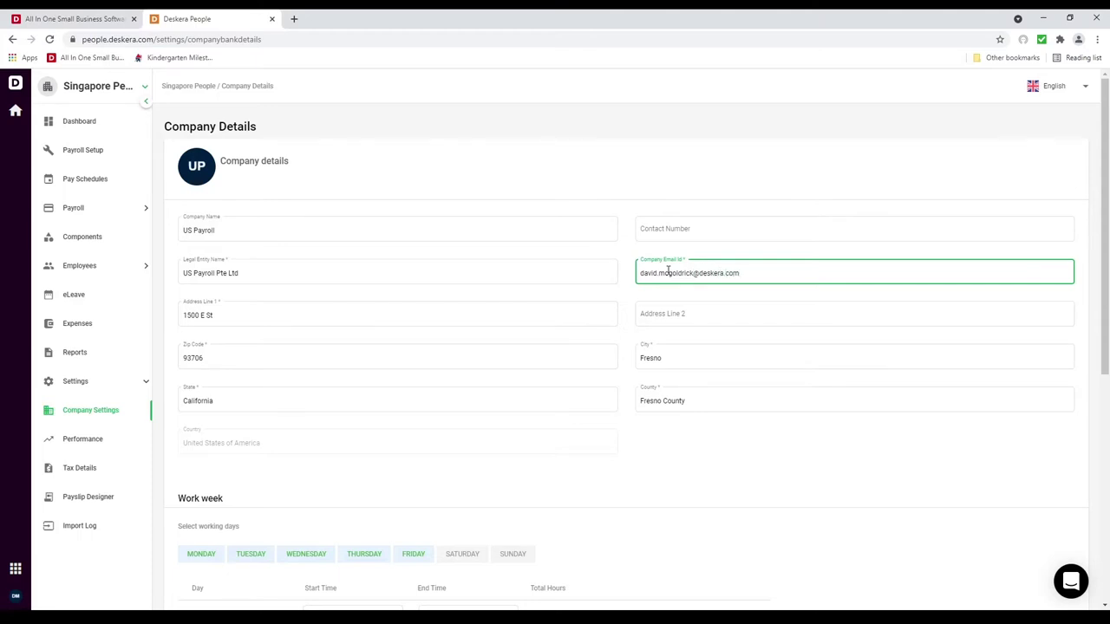
scroll(517, 305, down, 3)
scroll(583, 334, down, 2)
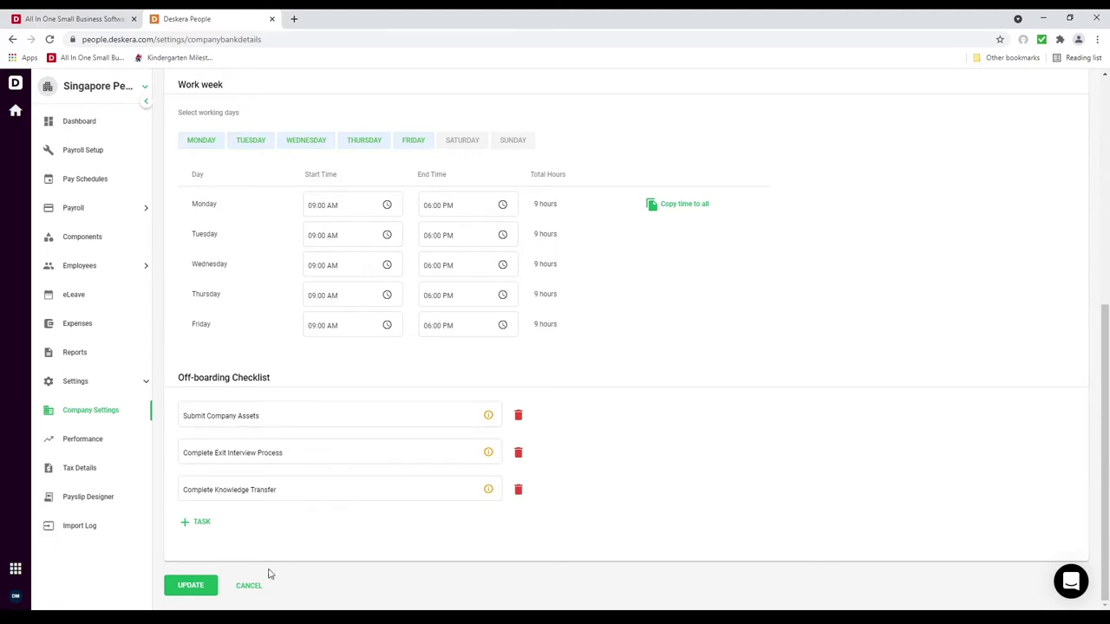
click(210, 586)
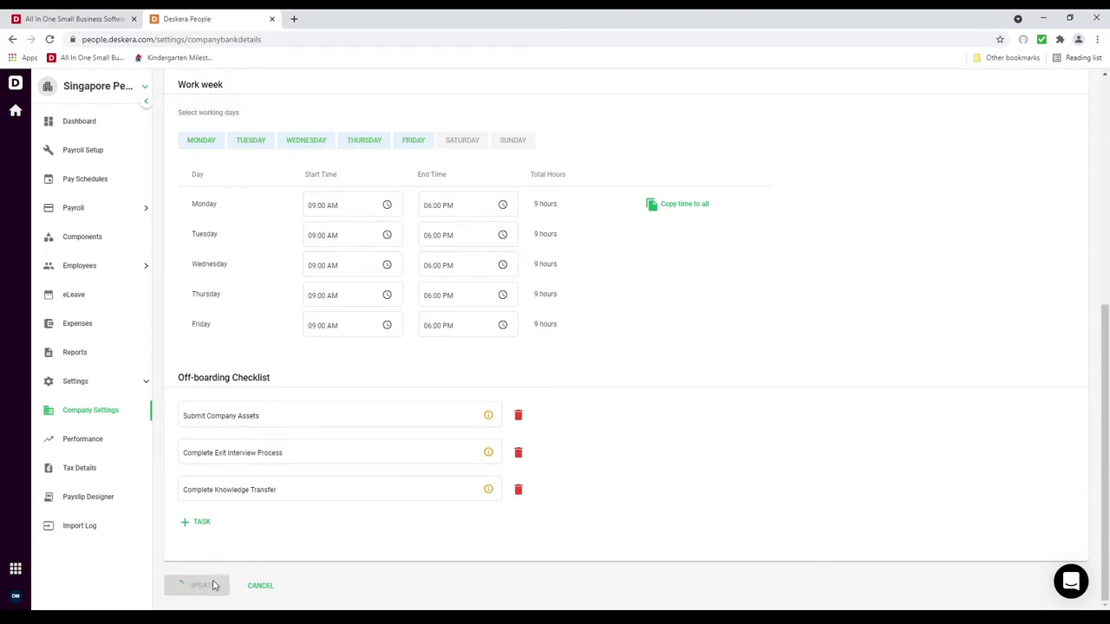
Step: Go to Settings > Company Settings > Tax Details
click(89, 385)
click(92, 411)
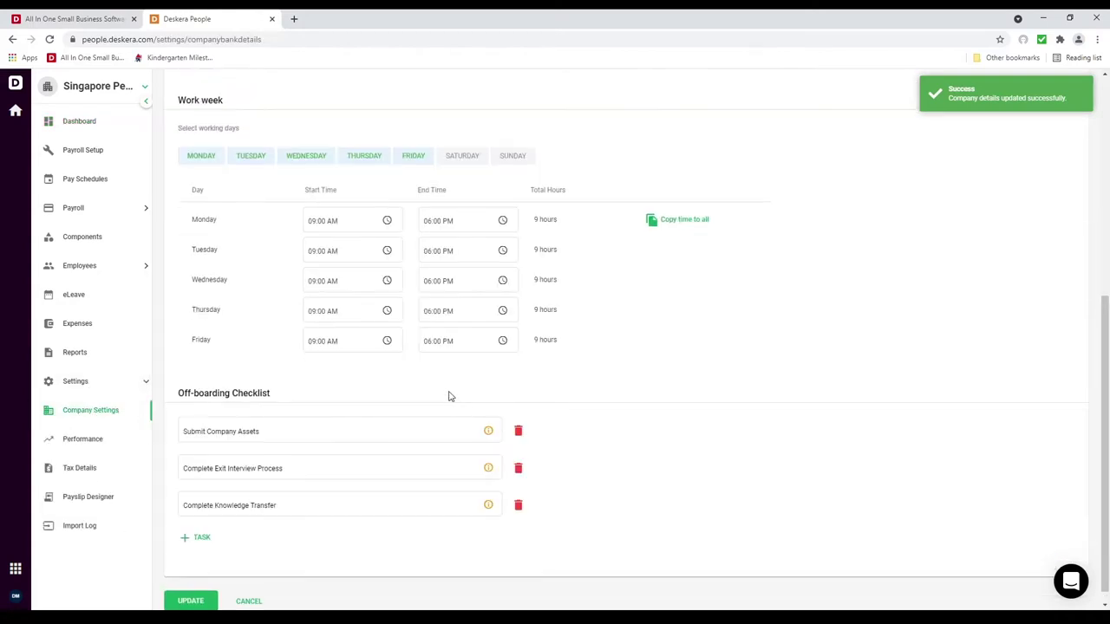
scroll(407, 391, up, 5)
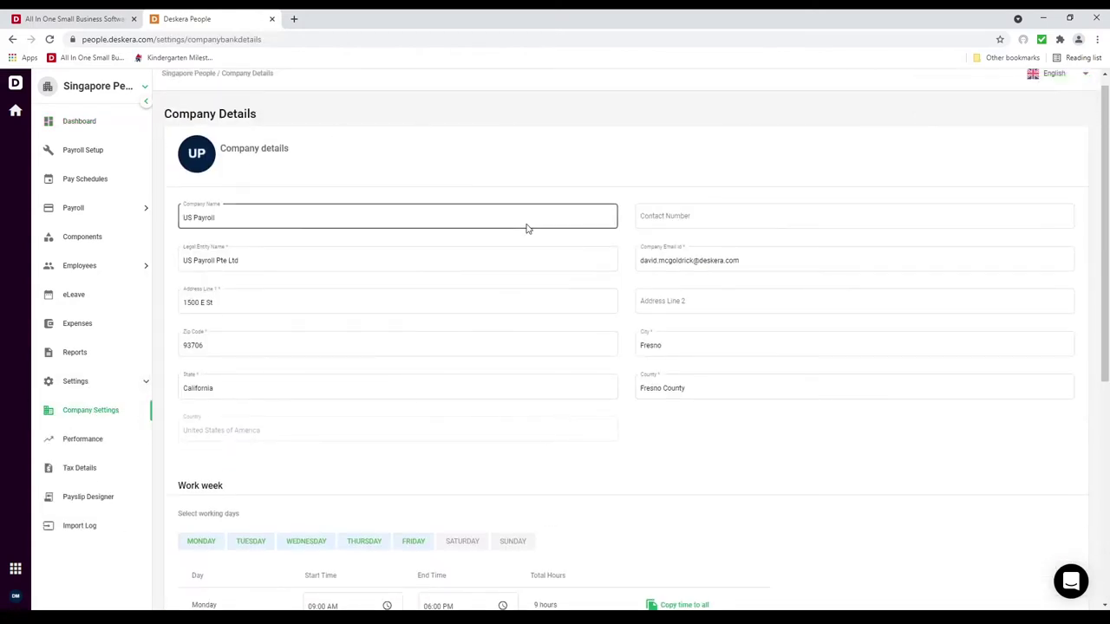
click(110, 469)
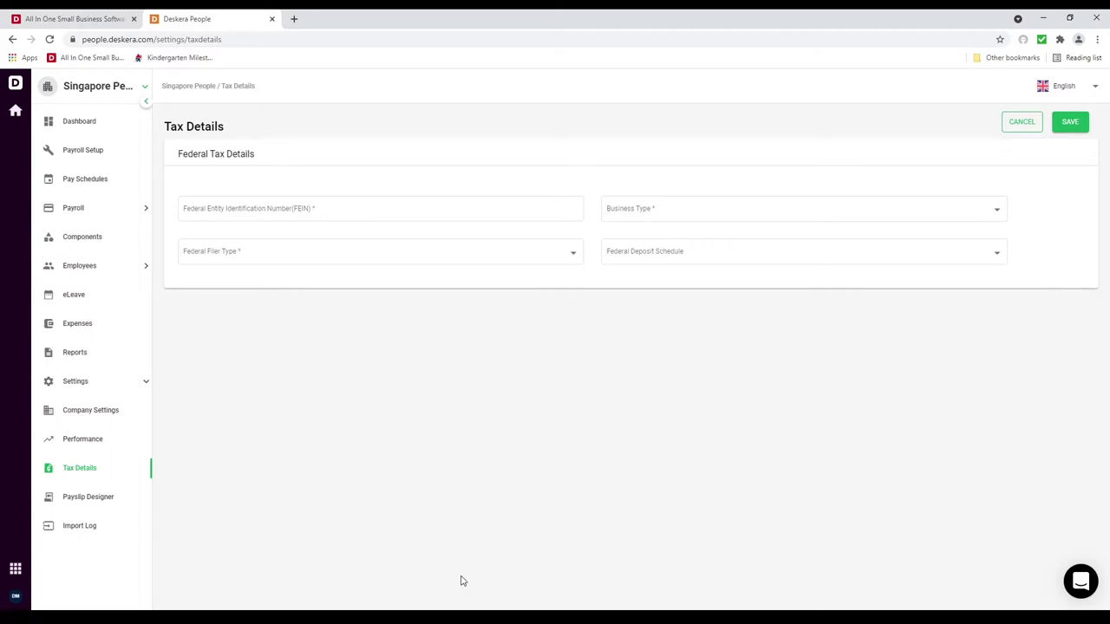
Step: Enter the FEIN and choose Sole Proprietorship, Form 941 filer type and a Monthly deposit schedule
click(230, 214)
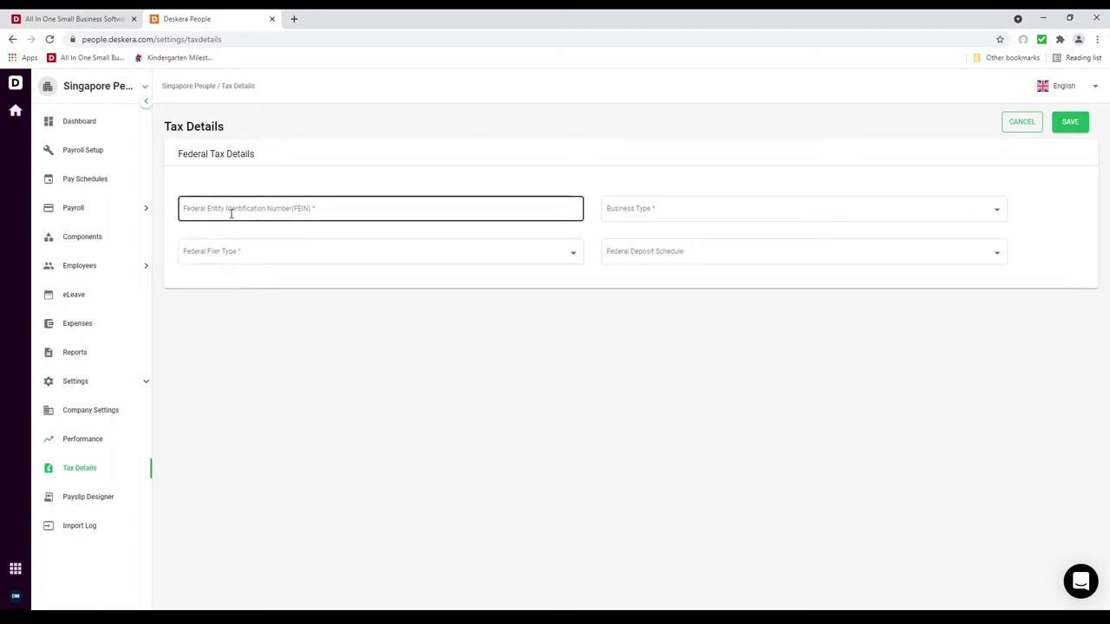
click(228, 211)
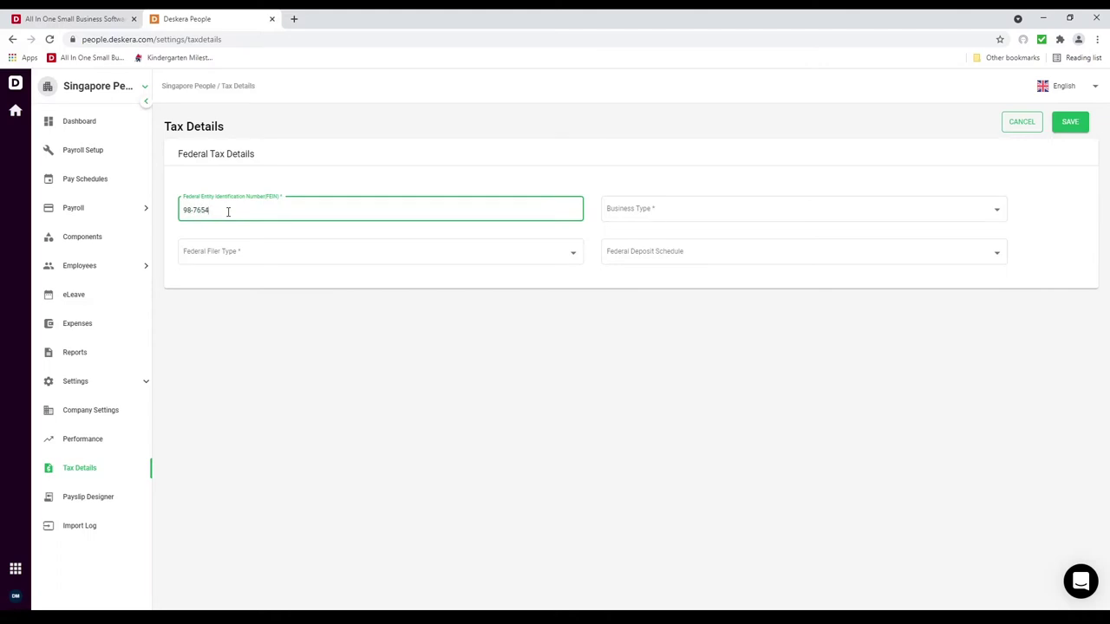
click(646, 202)
click(662, 216)
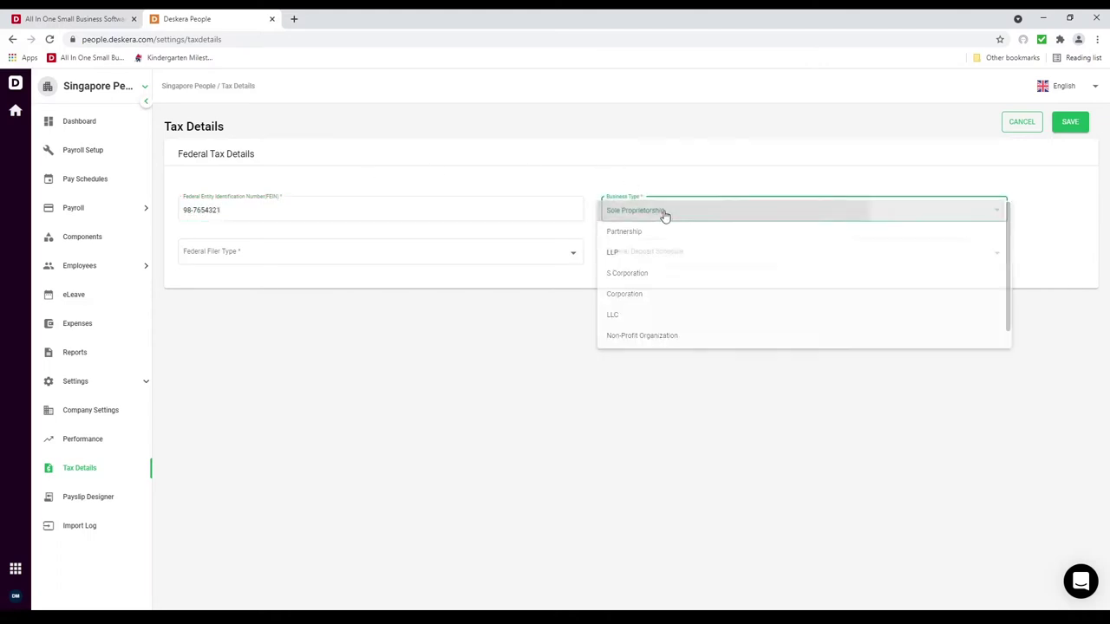
click(461, 253)
click(411, 258)
click(715, 261)
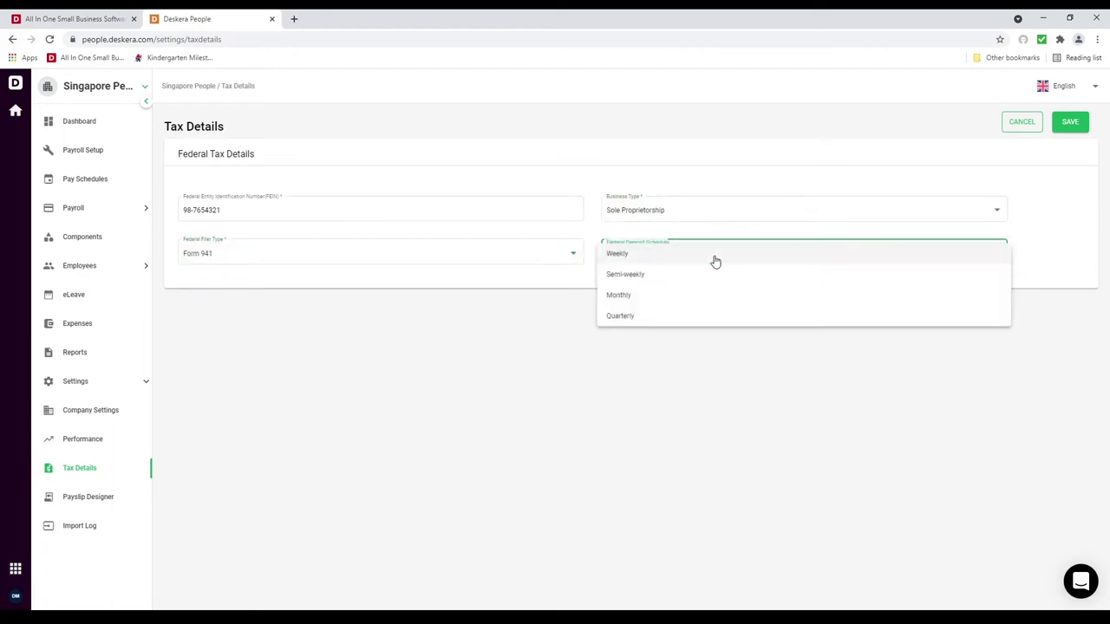
click(701, 300)
Step: Save the federal tax details and reopen Tax Details to confirm them
click(1074, 127)
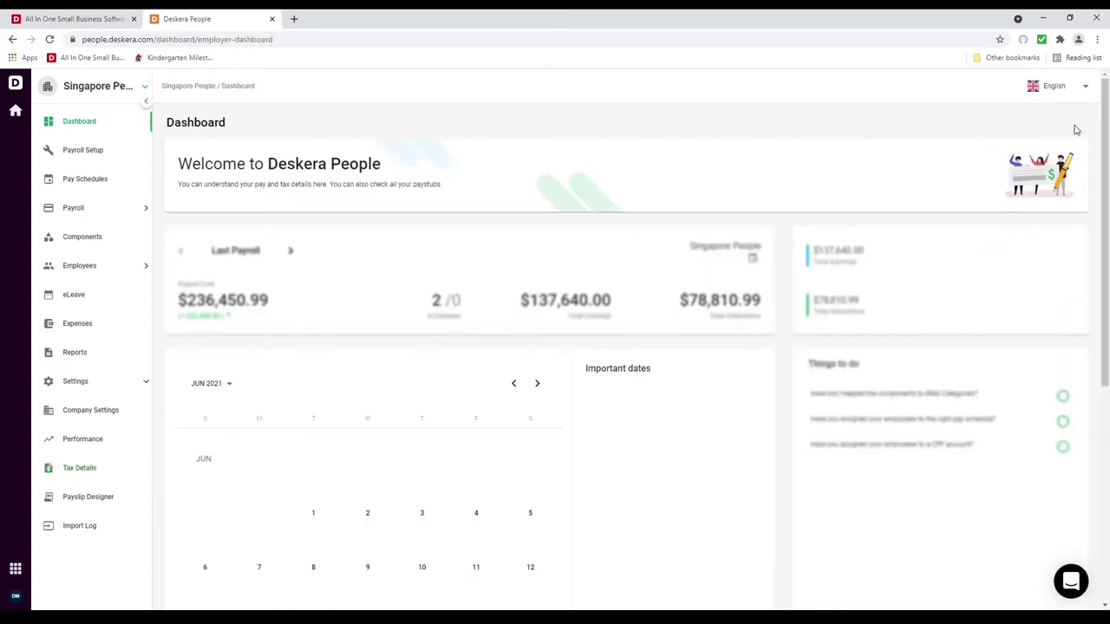
click(77, 353)
click(80, 439)
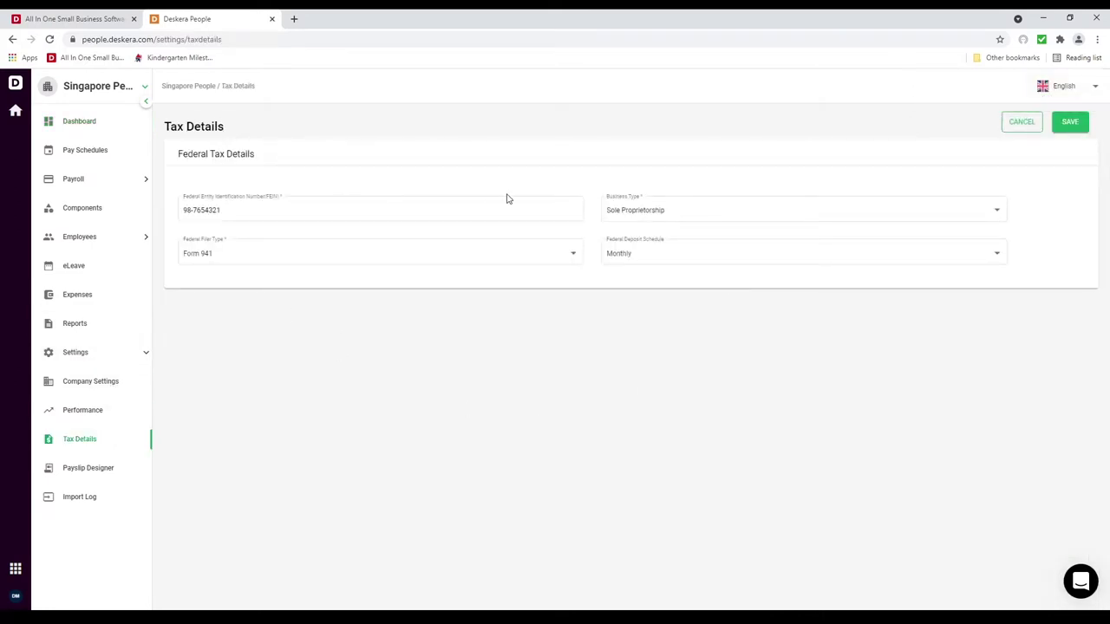
Step: Open the Employee List and edit the first employee's record
click(103, 242)
click(107, 266)
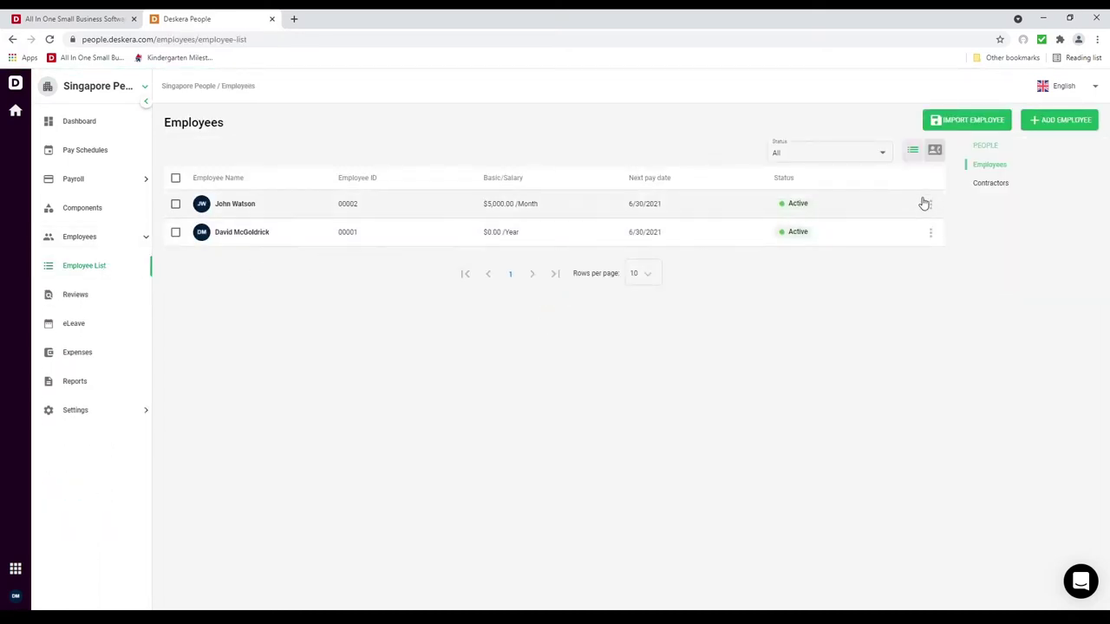
click(933, 206)
click(946, 231)
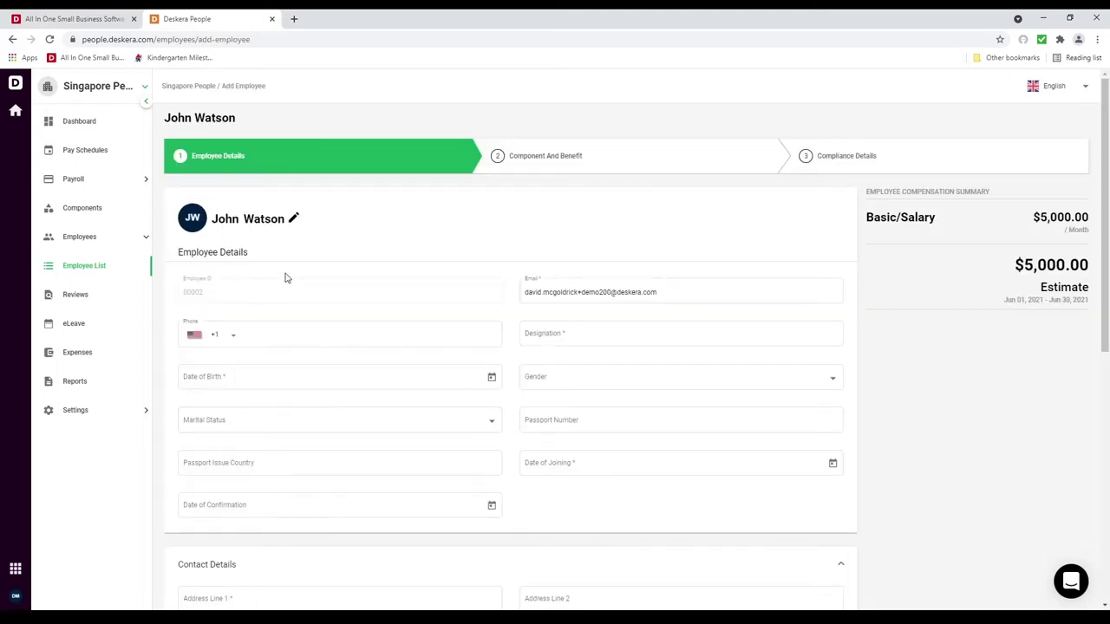
Step: Set the designation to Sales Agent and the date of birth to 4 February 1992
click(594, 290)
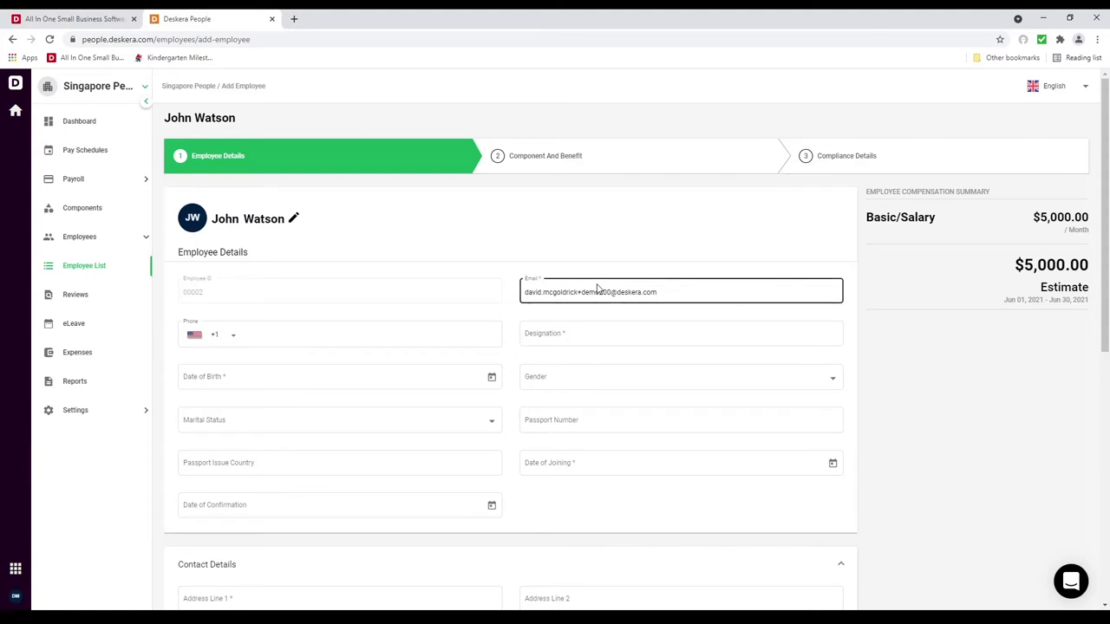
click(587, 337)
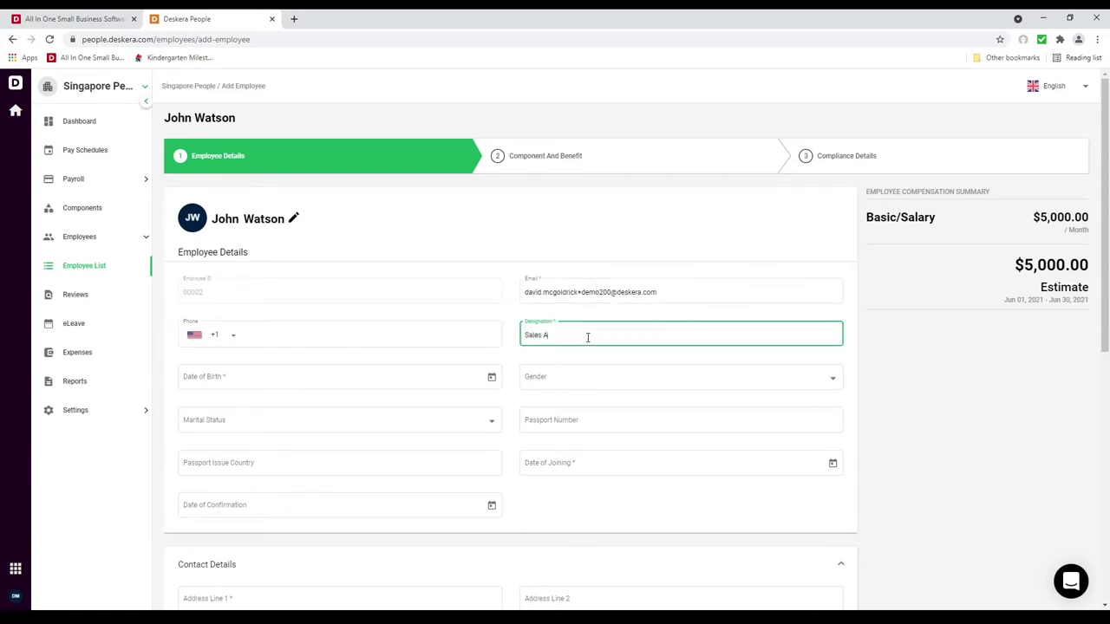
click(497, 382)
click(222, 459)
click(244, 475)
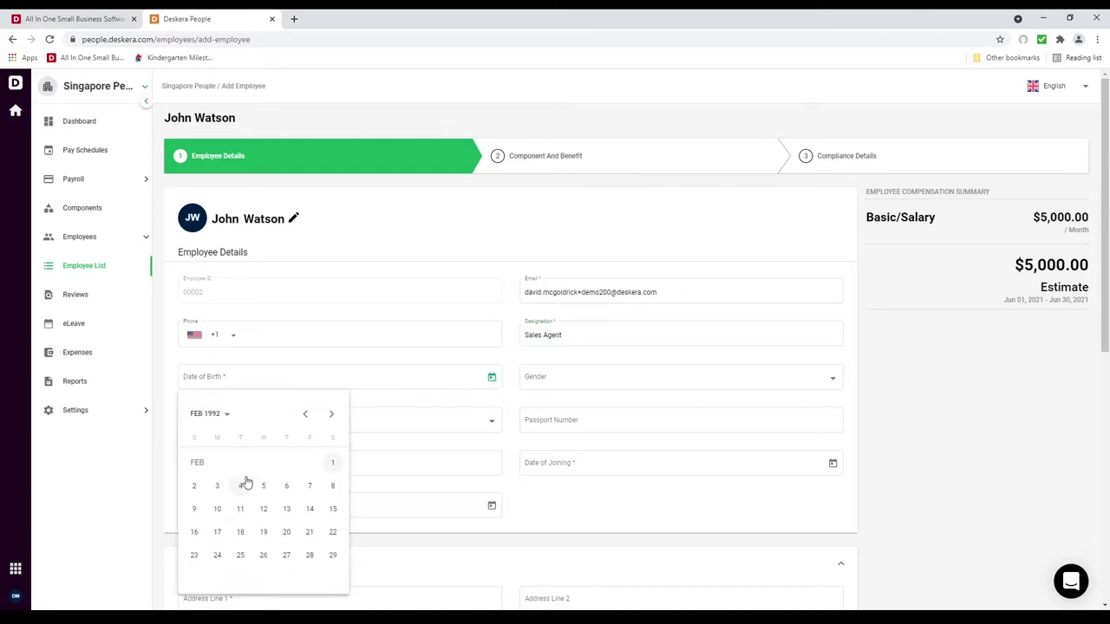
click(236, 486)
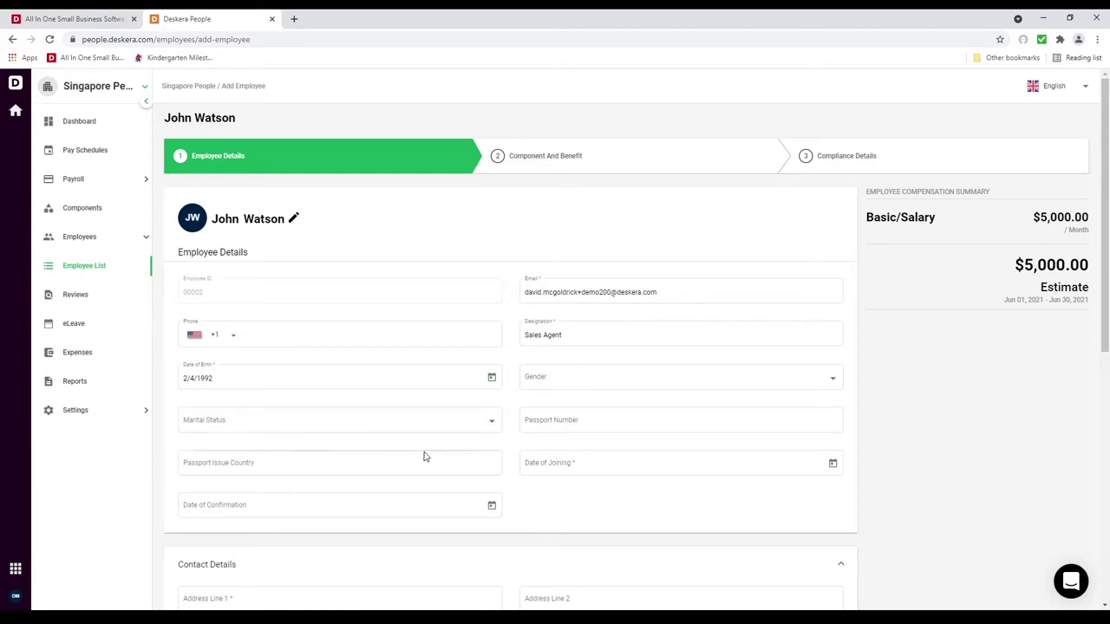
Step: Set the date of joining to 1 June 2021
click(589, 474)
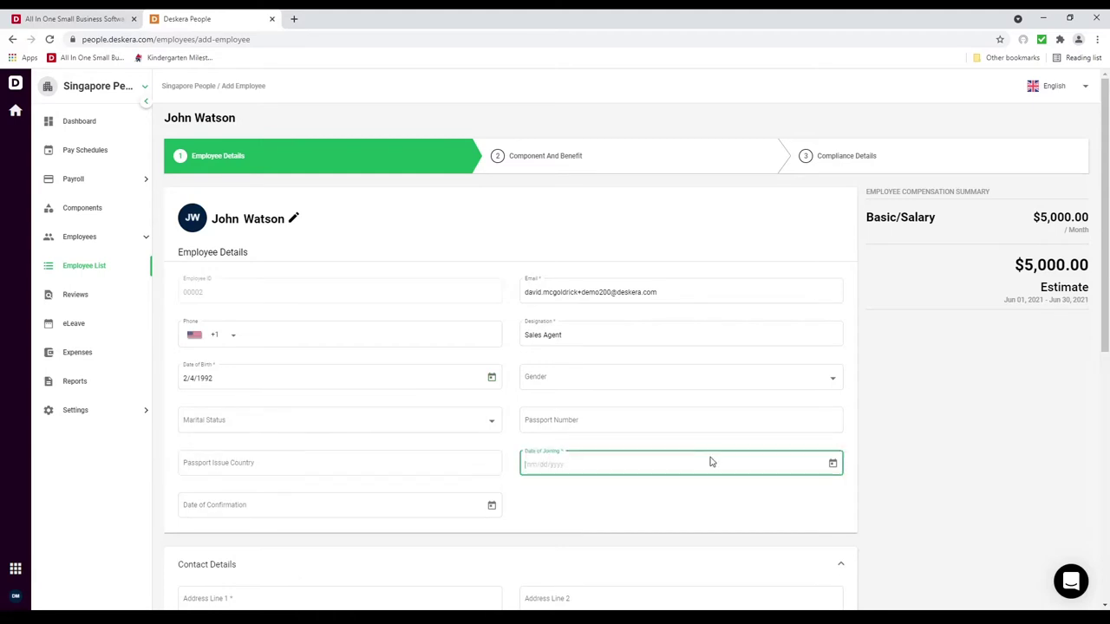
click(832, 465)
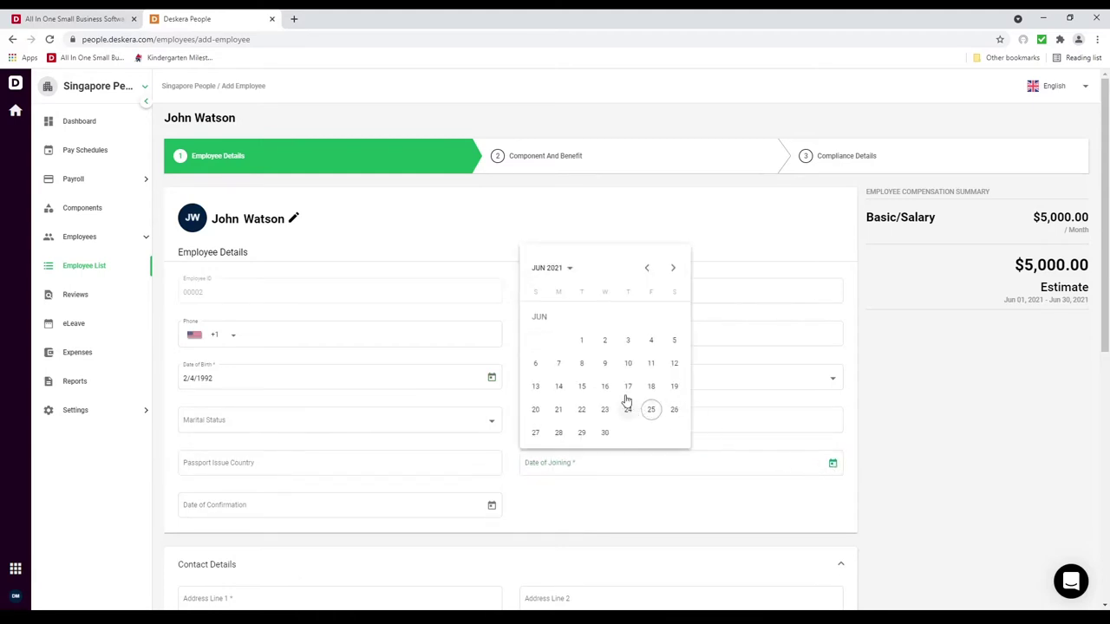
click(581, 340)
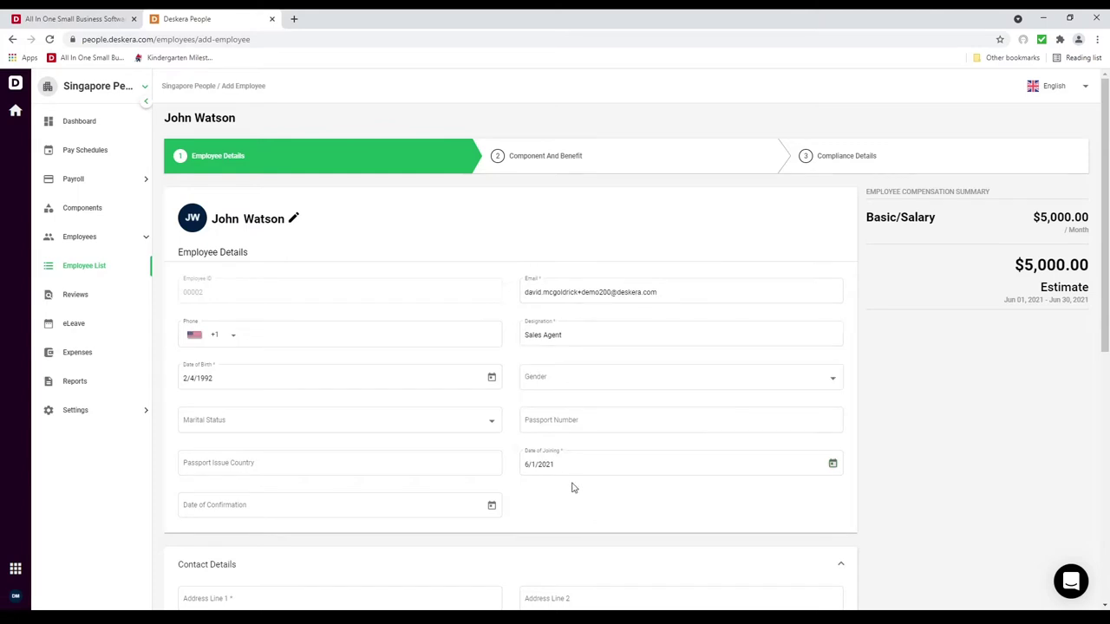
scroll(572, 487, down, 5)
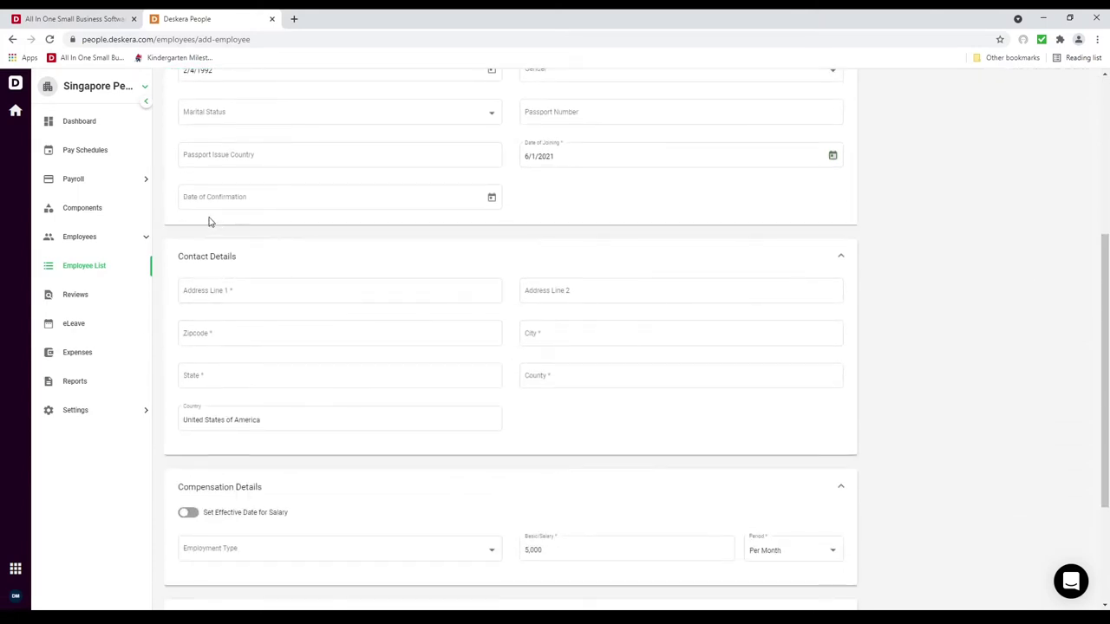
click(252, 292)
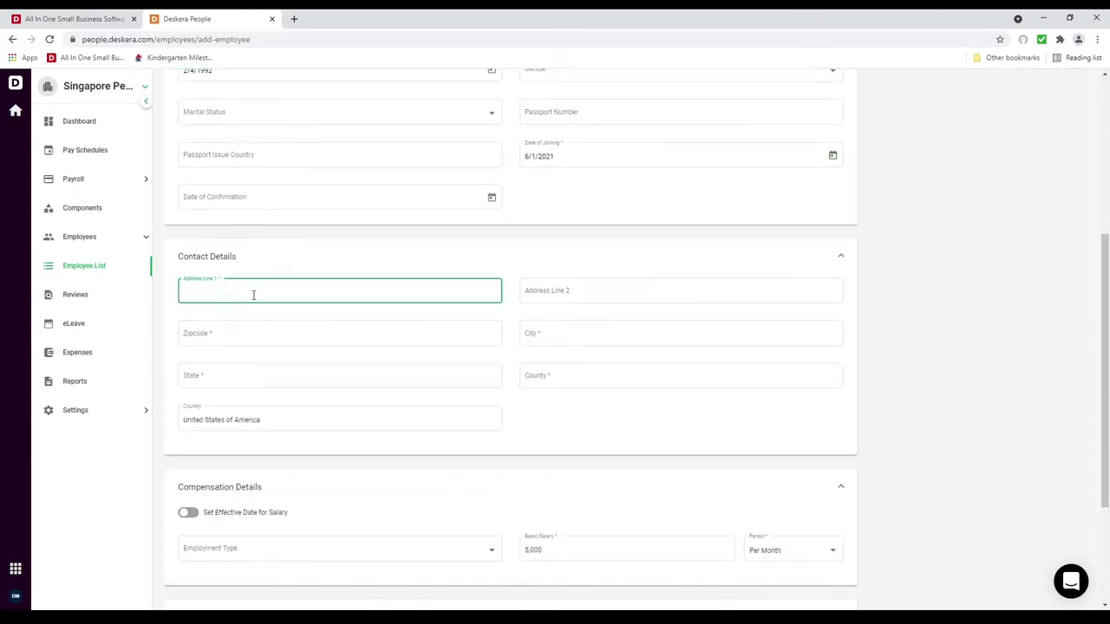
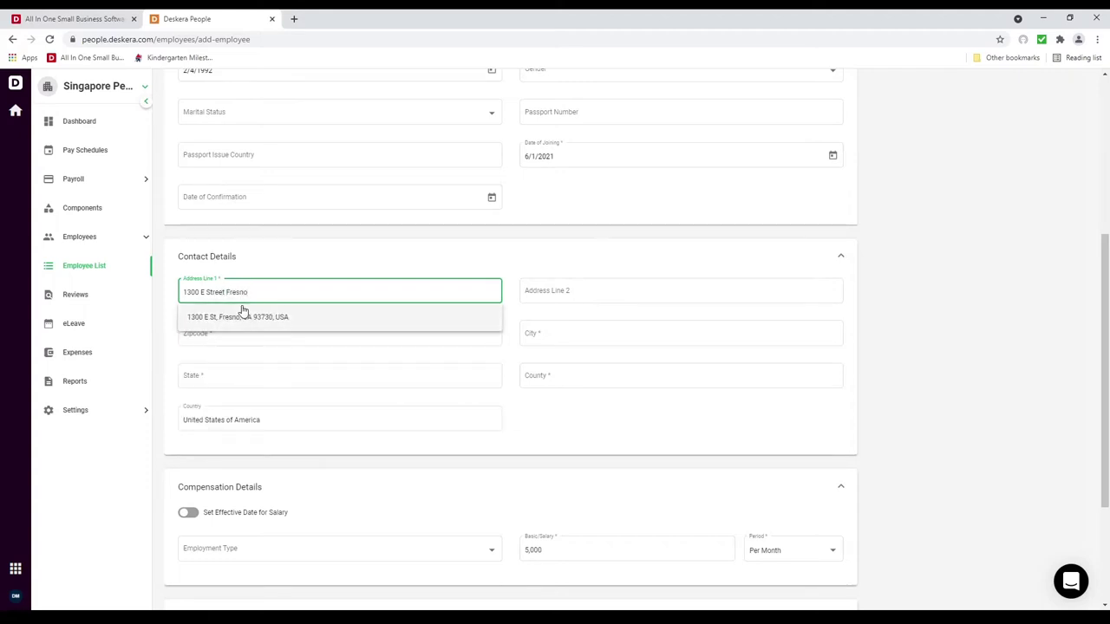
click(241, 316)
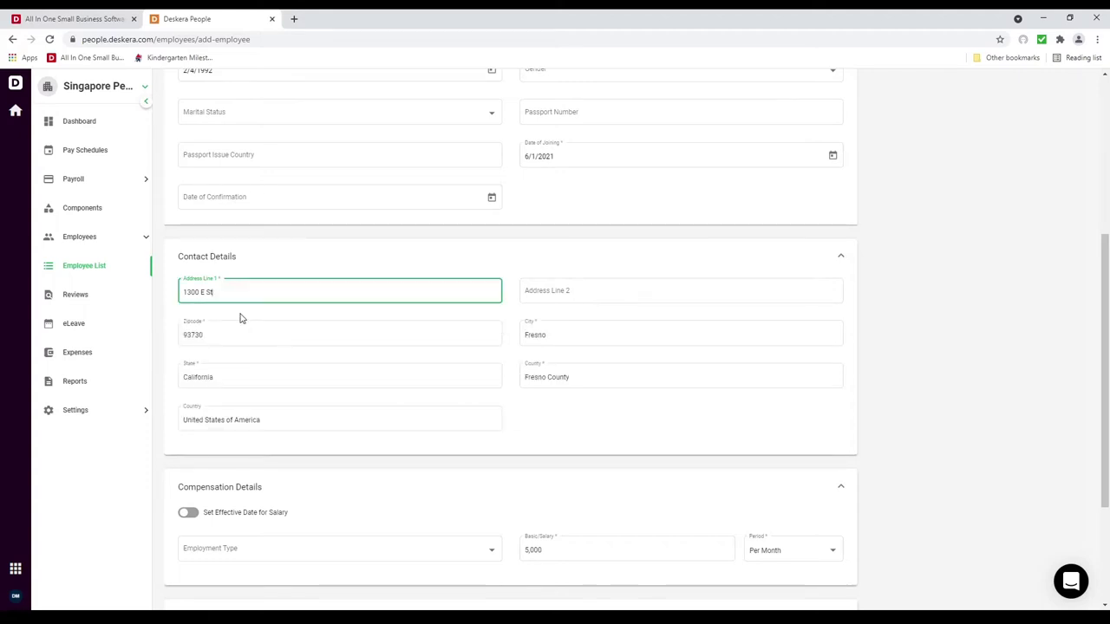
scroll(434, 420, down, 3)
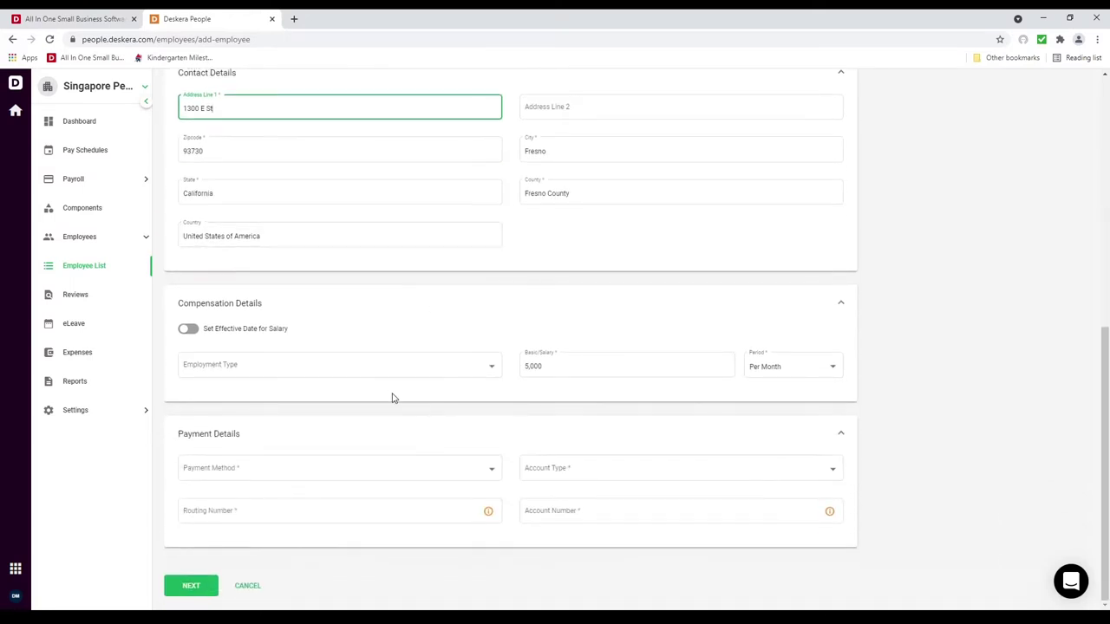
Step: Set employment type to Full-time and payment method to Cash, then save and continue
click(346, 373)
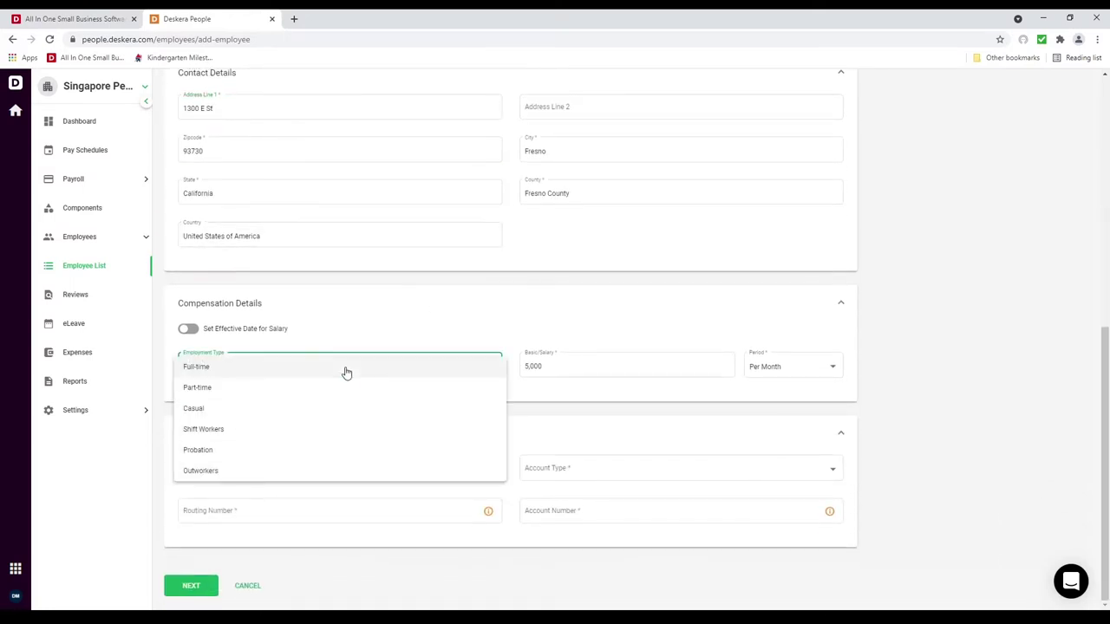
click(346, 371)
click(398, 478)
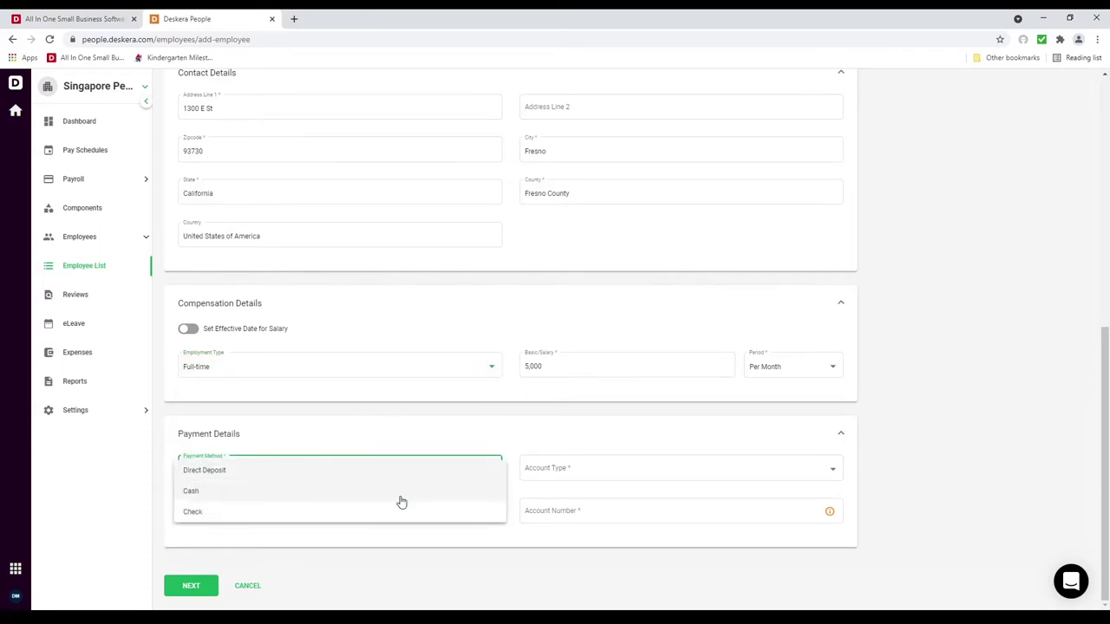
click(399, 498)
click(182, 597)
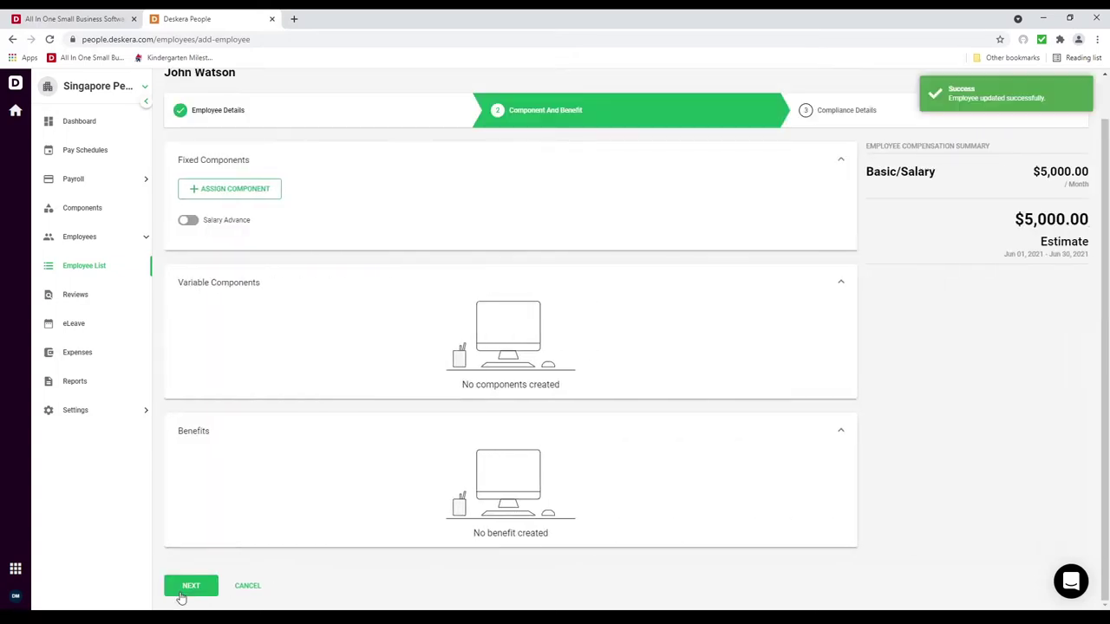
Step: Continue to the compliance step and enter the employee's Social Security Number
scroll(345, 538, up, 1)
scroll(260, 391, up, 1)
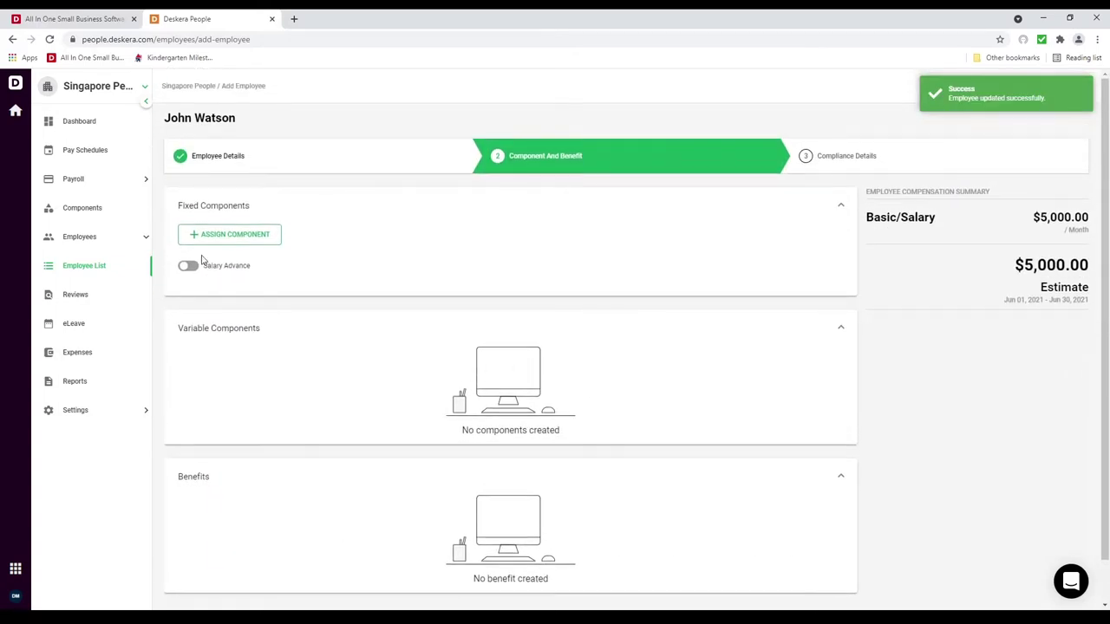
scroll(338, 503, down, 1)
click(195, 595)
click(234, 218)
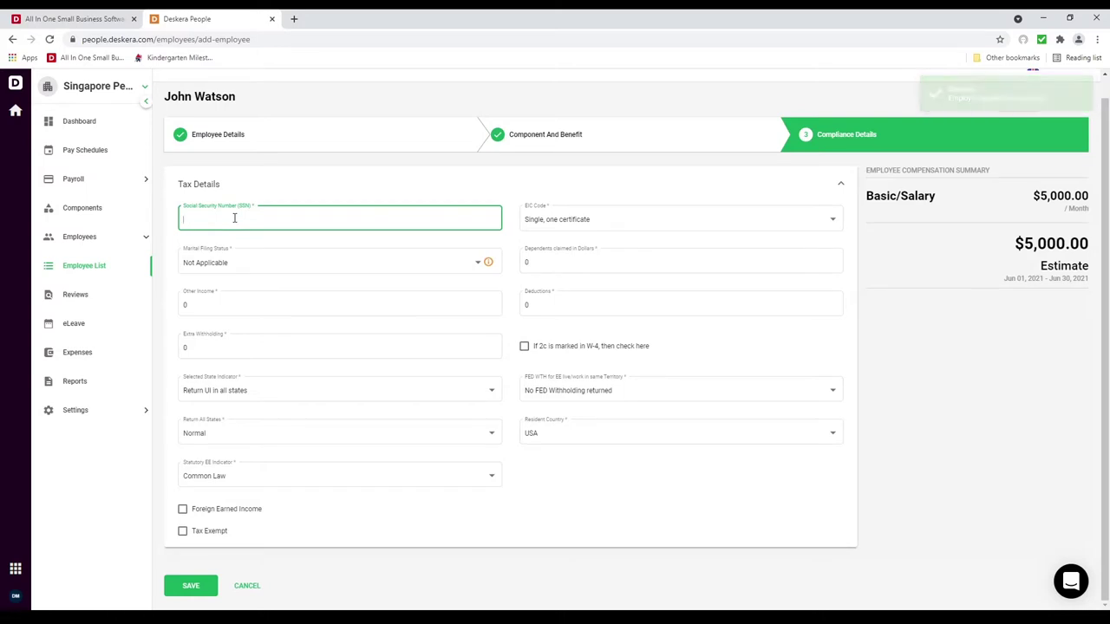
text(111-11-1111)
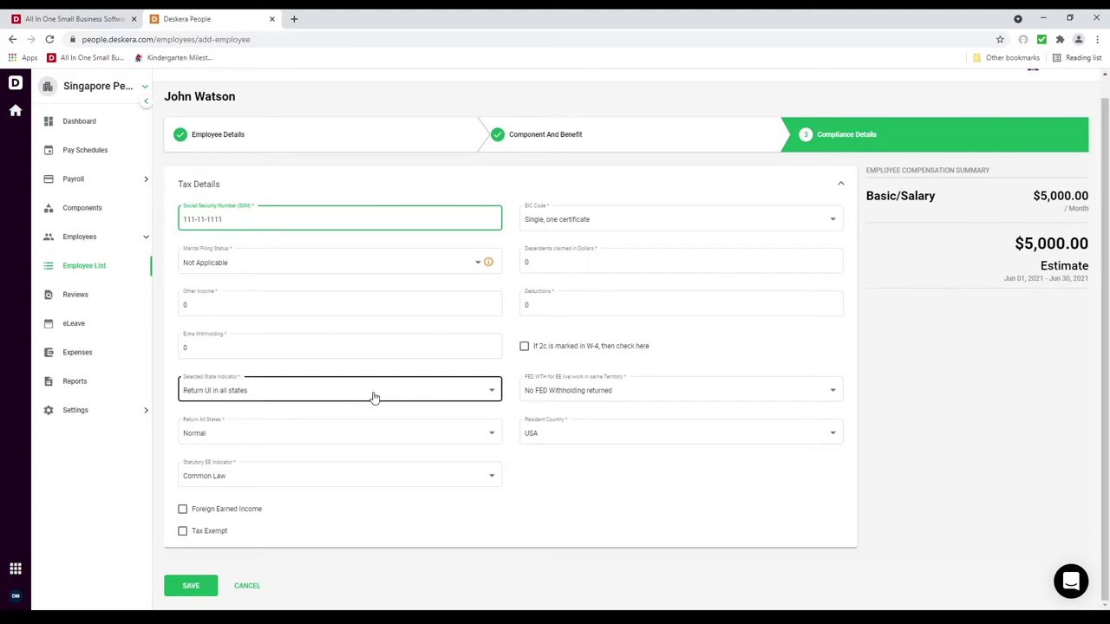
Step: Set FED WTH to No FED Withholding returned and Resident Country to USA, then save
click(629, 397)
click(623, 398)
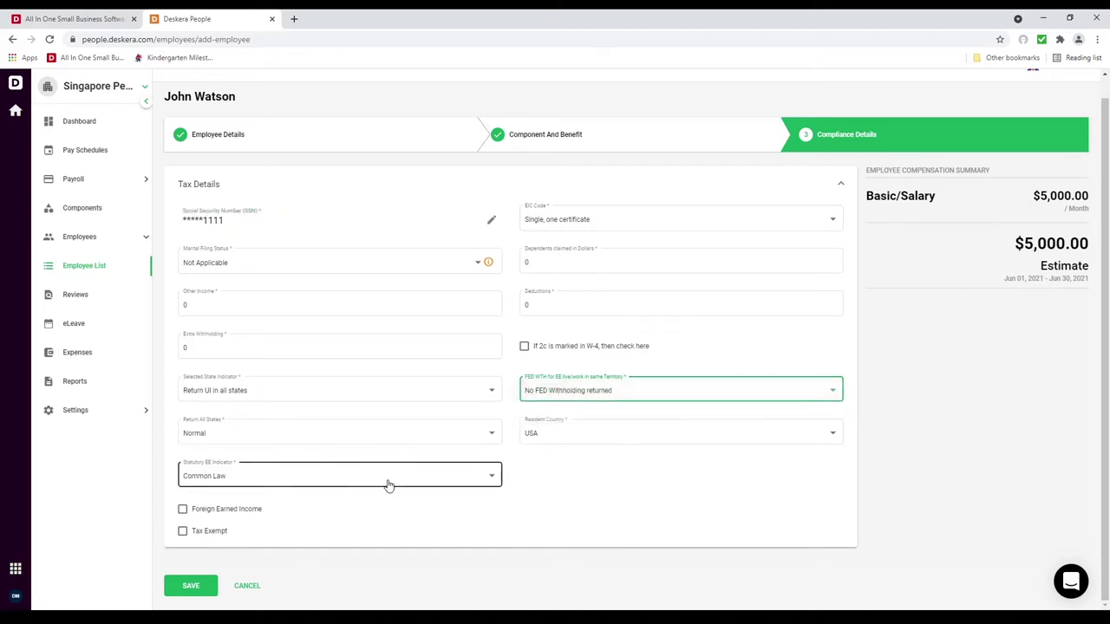
click(604, 437)
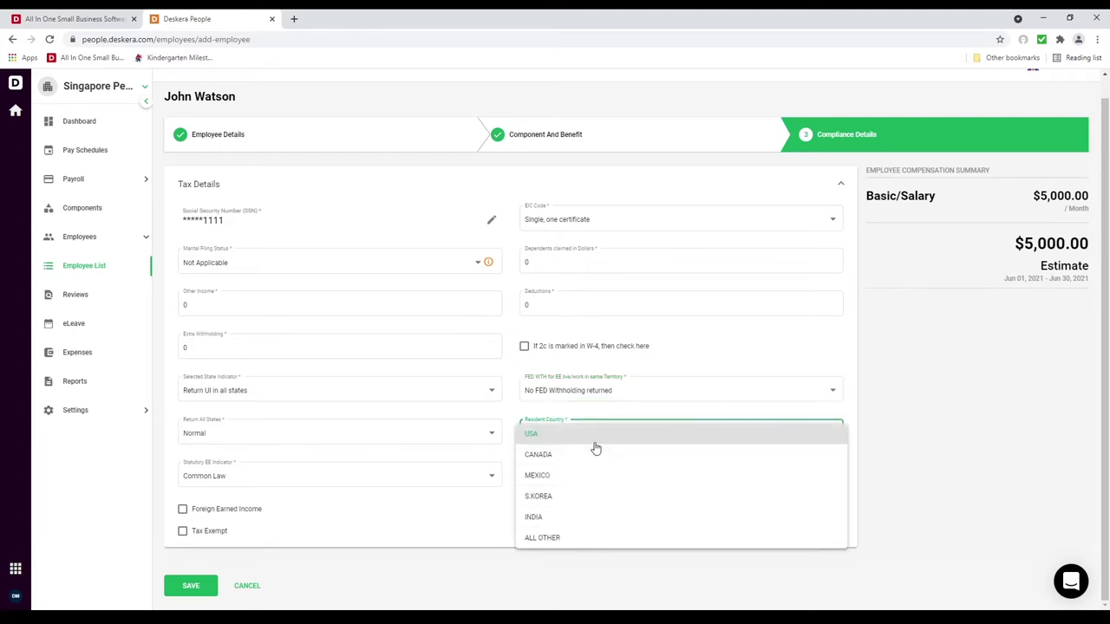
click(586, 438)
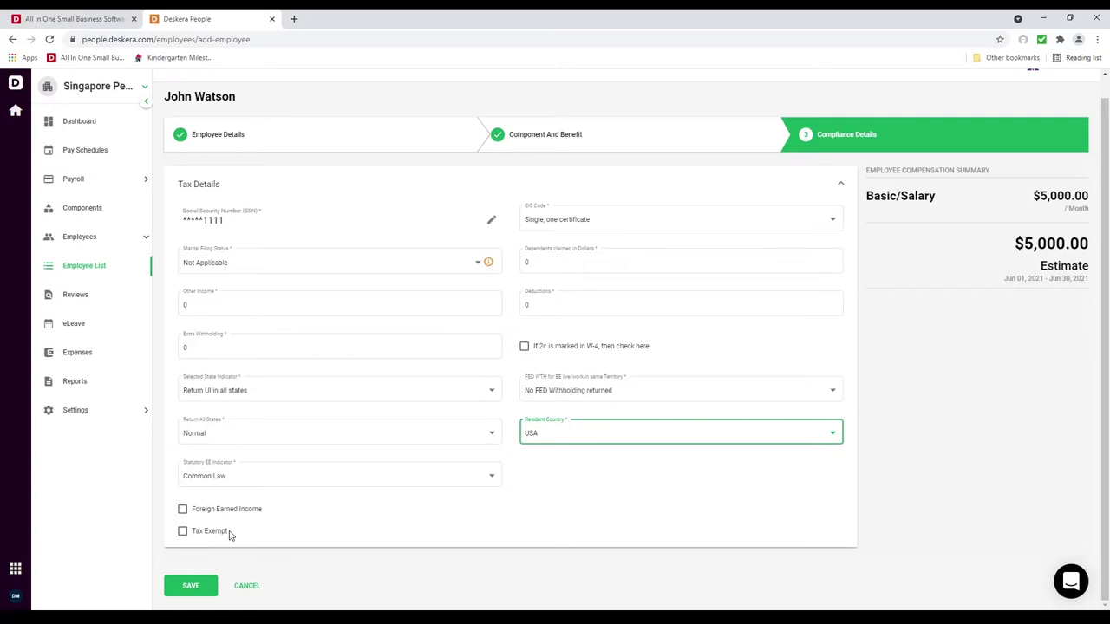
click(208, 587)
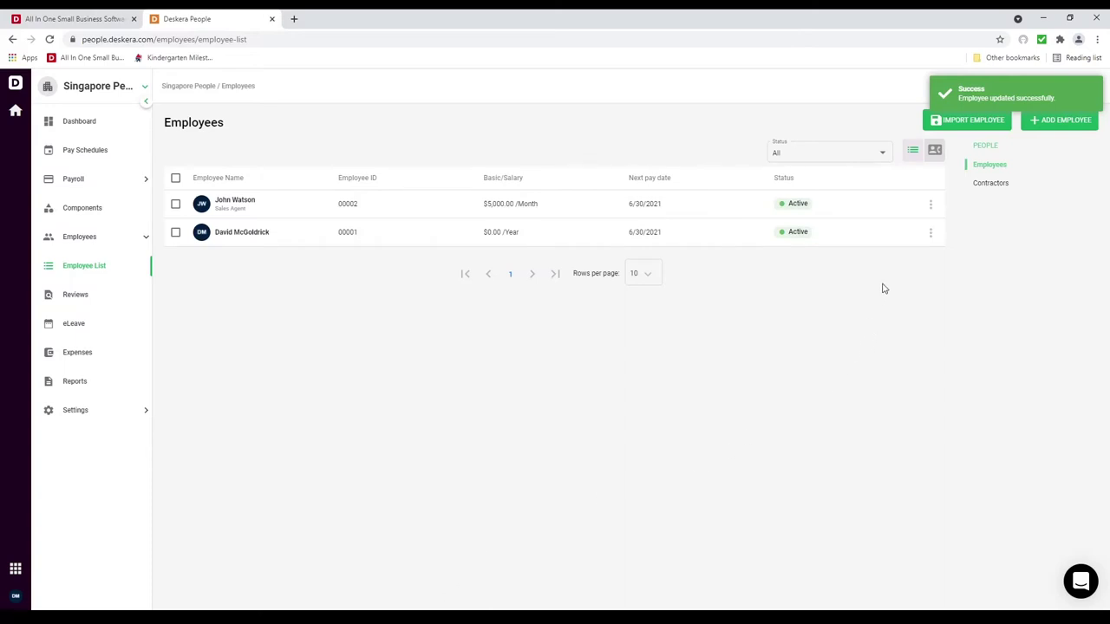
Step: Start an employee import and download the sample file employee_template.xlsx
click(977, 125)
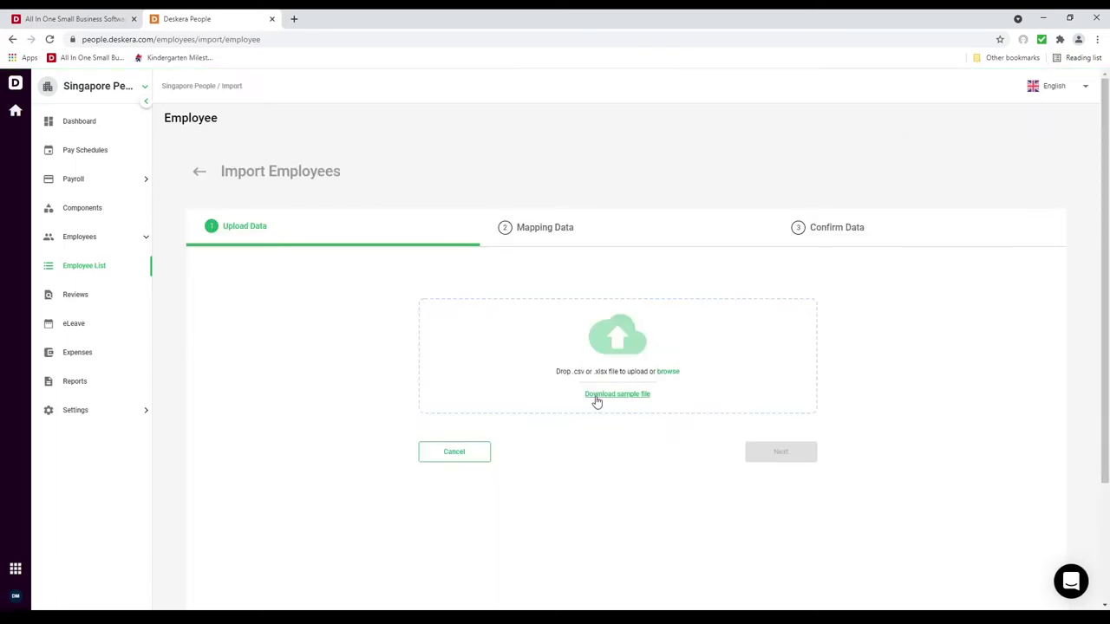
click(597, 398)
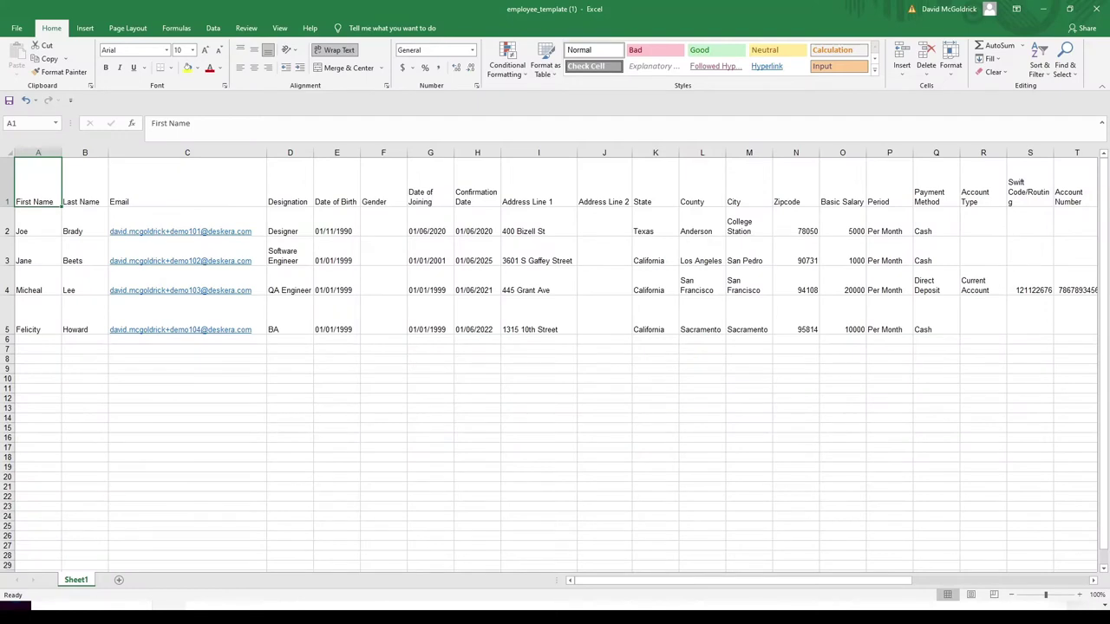
Step: Review the template's column headers from Last Name through Payment Method and Account Number
click(85, 187)
click(187, 184)
click(289, 183)
click(336, 184)
click(382, 184)
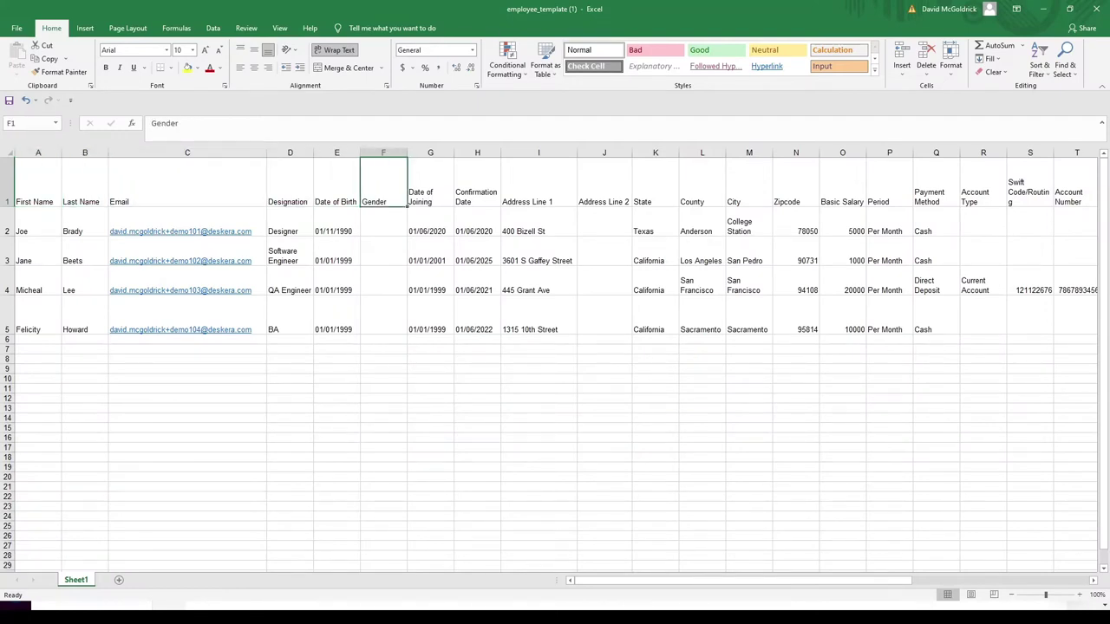
click(430, 184)
click(476, 184)
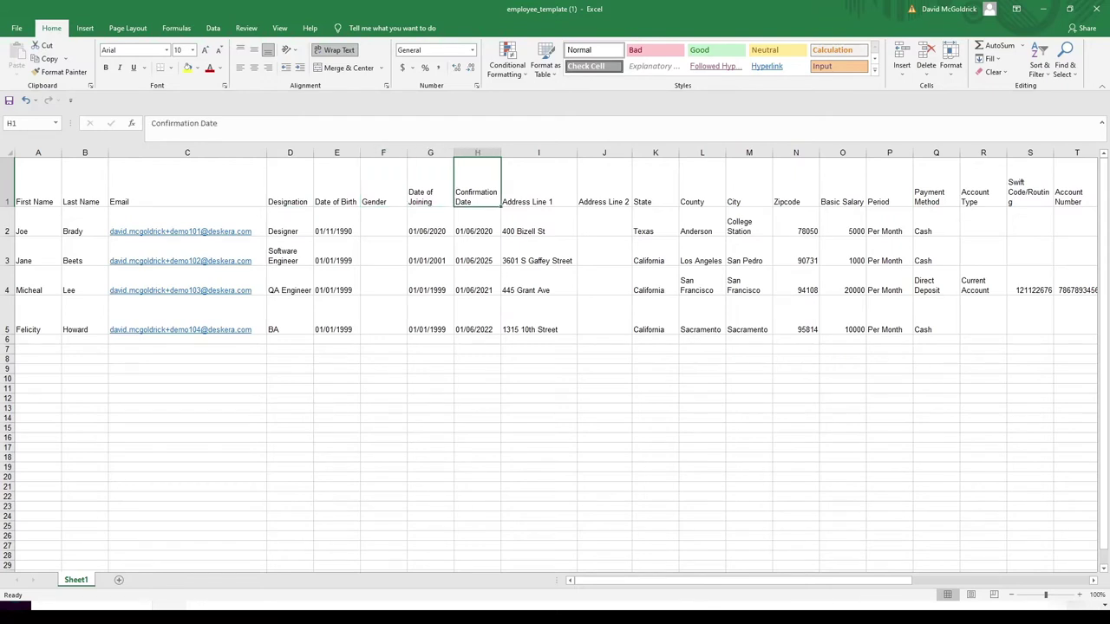
click(538, 184)
click(605, 184)
click(654, 184)
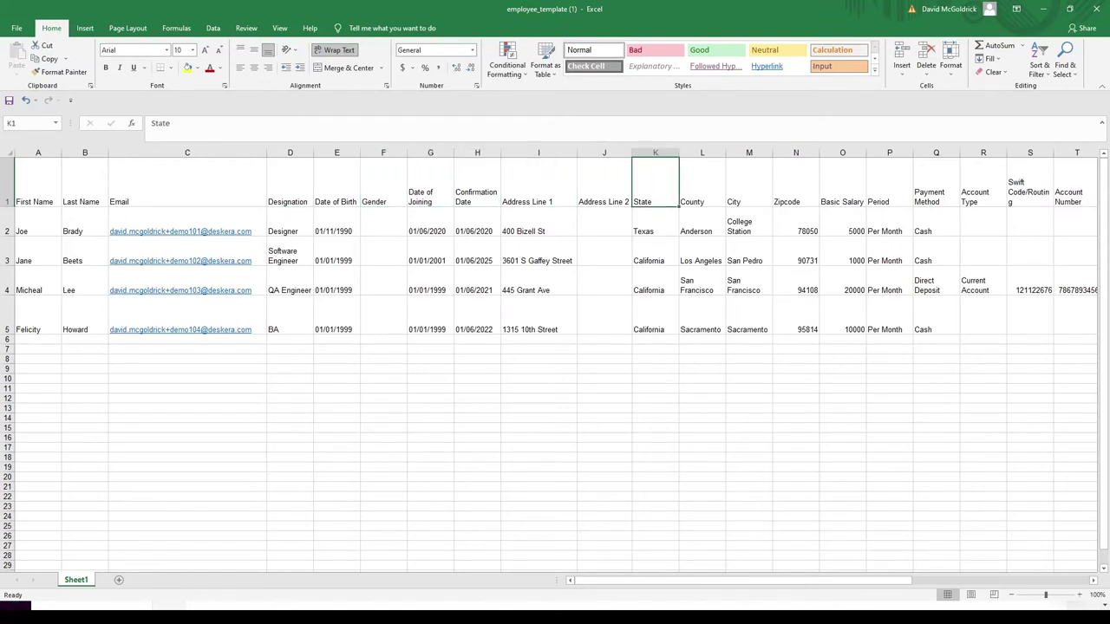
click(750, 184)
click(795, 184)
click(842, 184)
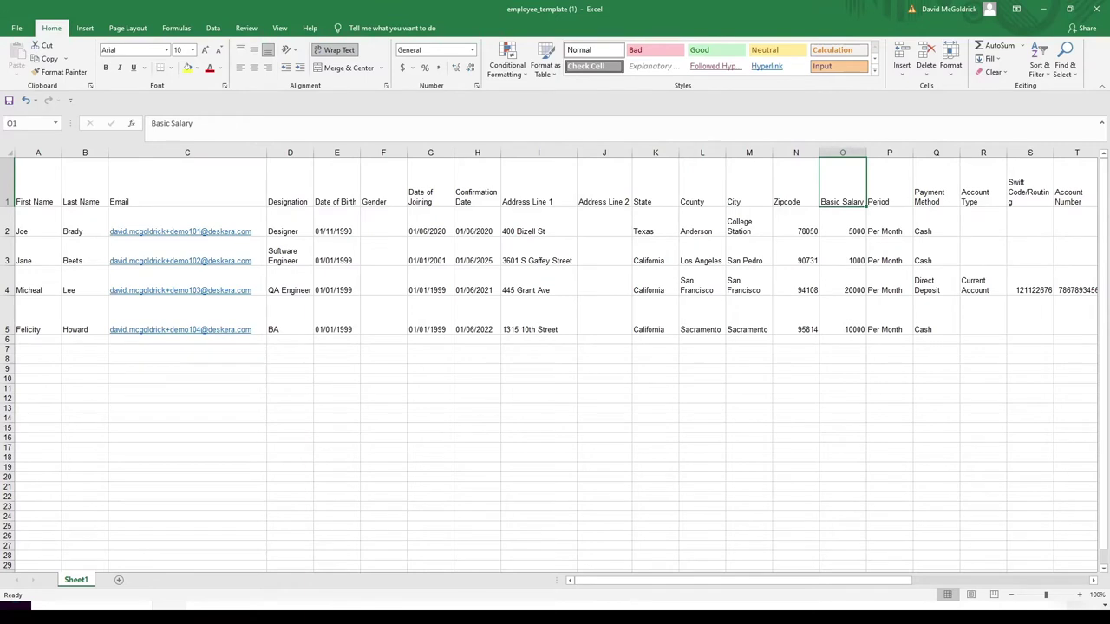
click(889, 184)
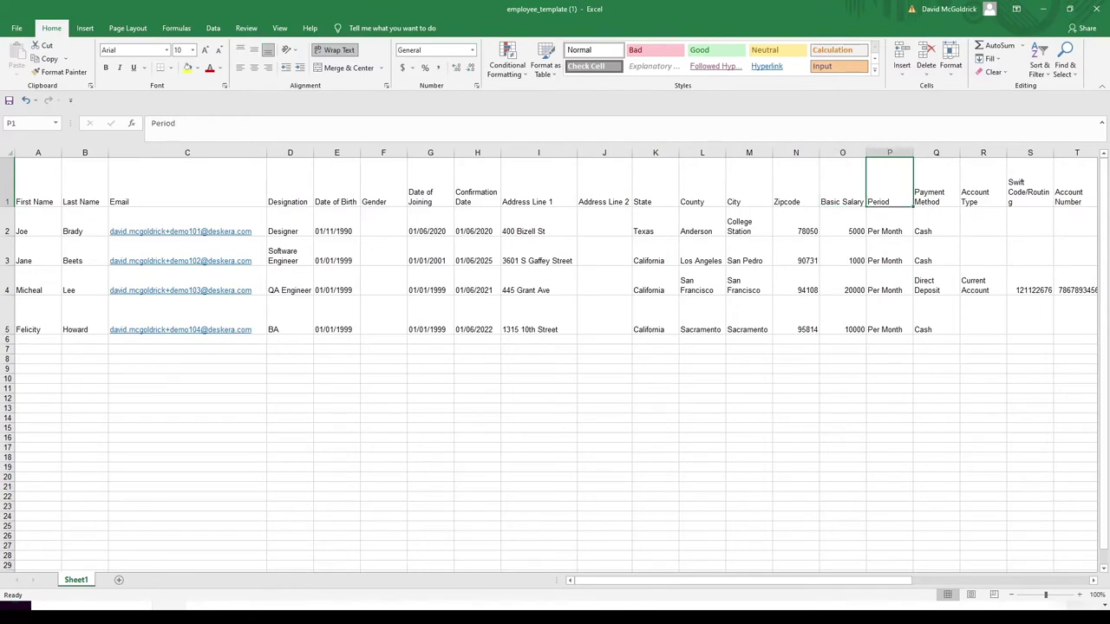
click(935, 184)
key(Right)
key(Right)
key(Right)
key(Right)
key(Right)
key(Left)
key(Left)
key(Left)
key(Left)
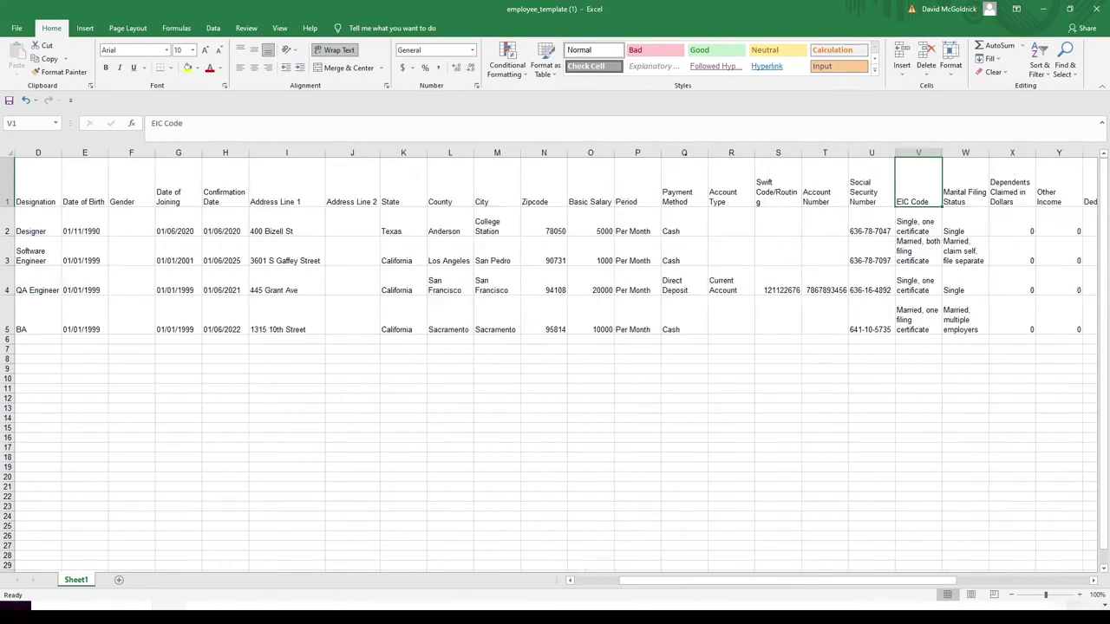
click(825, 192)
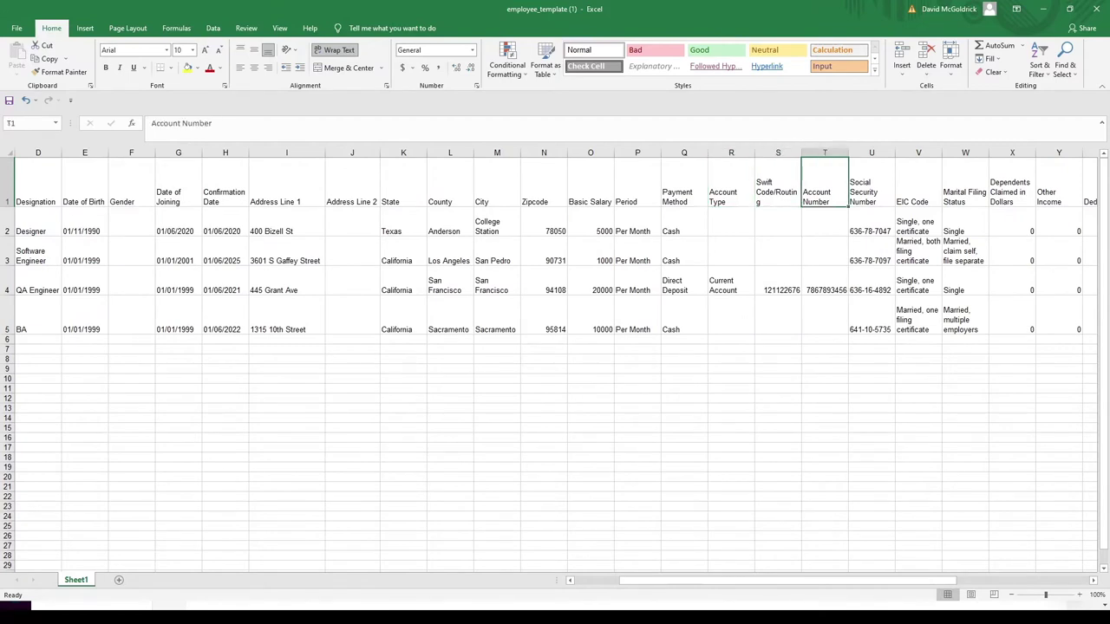
Step: Check the Direct Deposit row and tax columns, then upload employee_template (1).xlsx to Upload Data
key(Down)
key(Down)
key(Down)
key(Left)
key(Left)
key(Left)
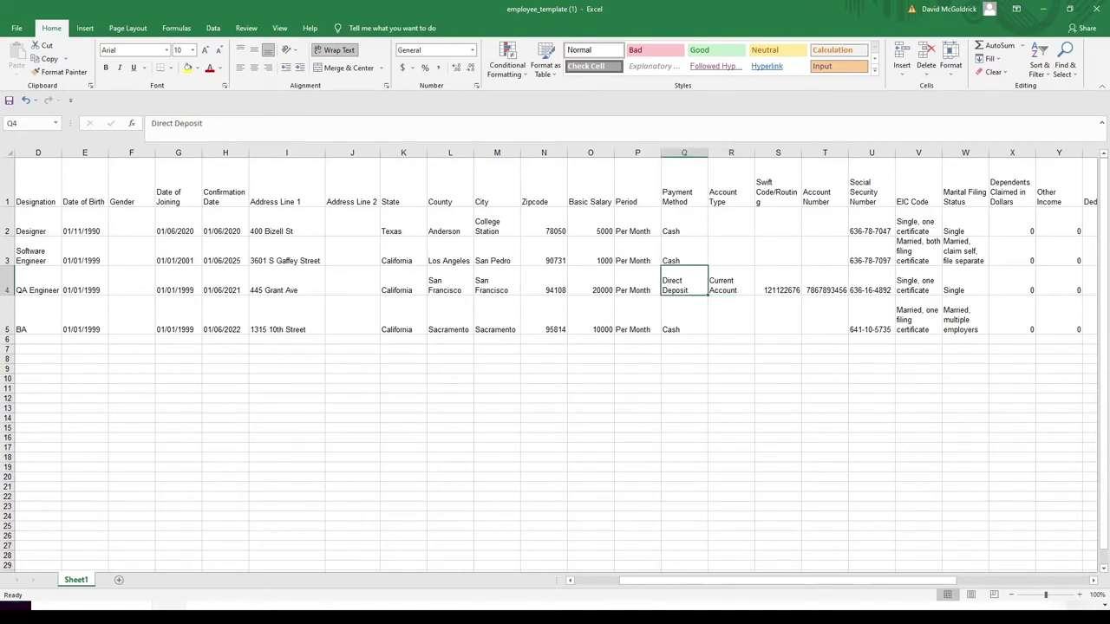
key(Right)
key(Right)
key(Up)
key(Up)
key(Up)
key(Right)
key(Right)
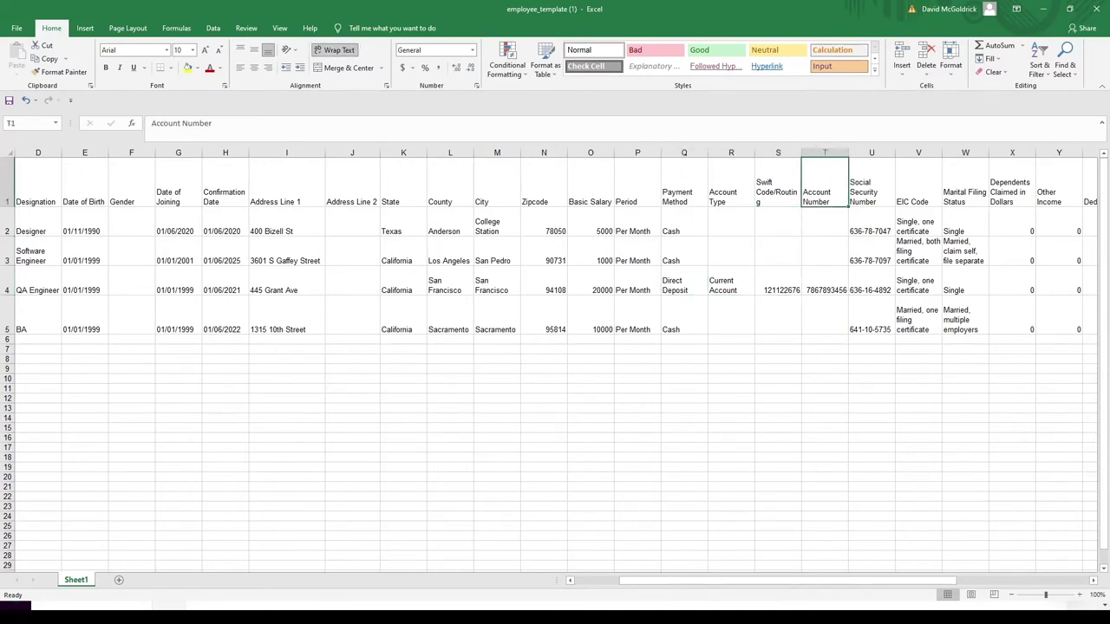
key(Right)
key(Right)
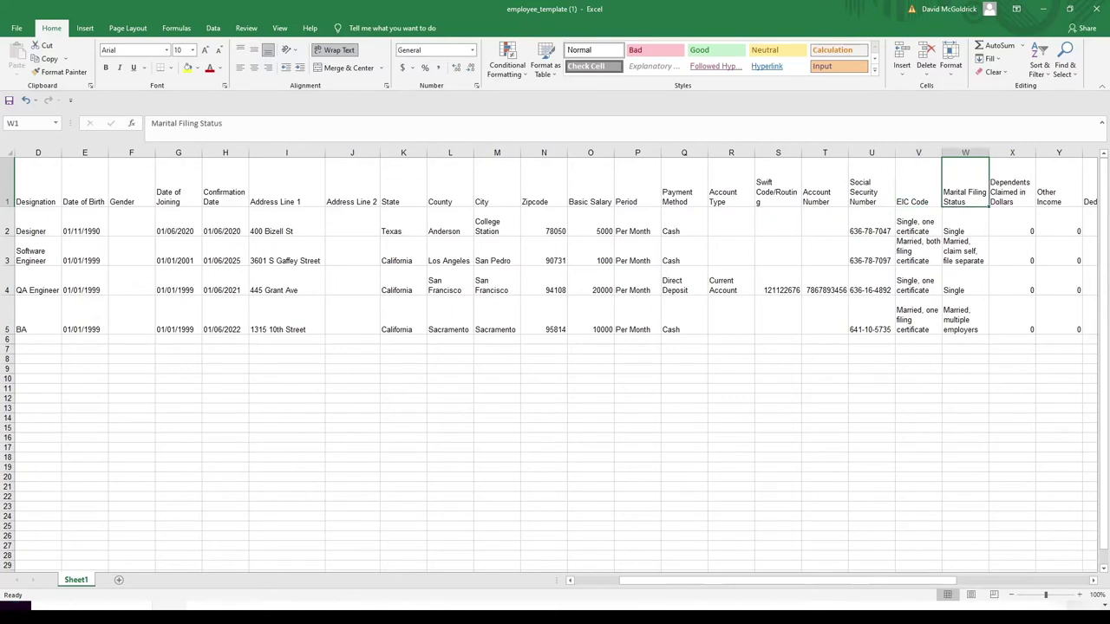
key(Right)
key(Right)
key(Right)
key(Right)
key(Right)
key(Right)
key(Right)
key(Right)
key(Right)
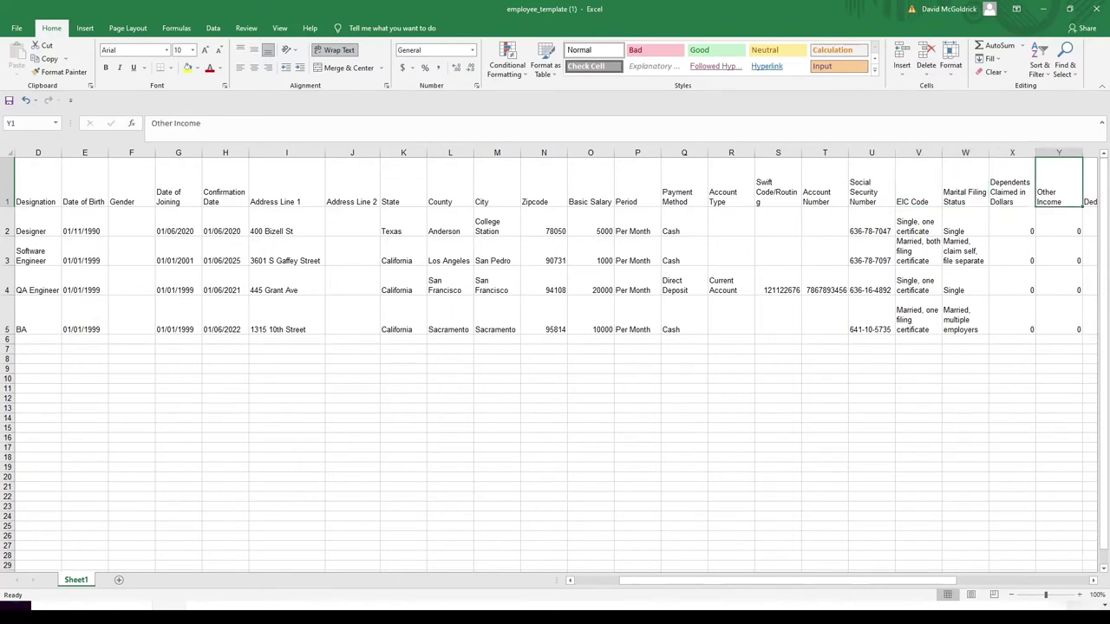
key(Left)
key(Left)
key(Left)
key(Right)
key(Right)
key(Right)
key(Right)
key(Right)
key(Right)
key(Right)
key(Right)
key(Left)
key(Left)
key(Left)
key(Left)
key(Left)
key(Left)
key(Left)
key(Left)
key(Left)
key(Left)
key(Left)
key(Left)
key(Left)
key(Left)
key(Left)
key(Left)
key(Left)
key(Left)
key(Left)
key(Left)
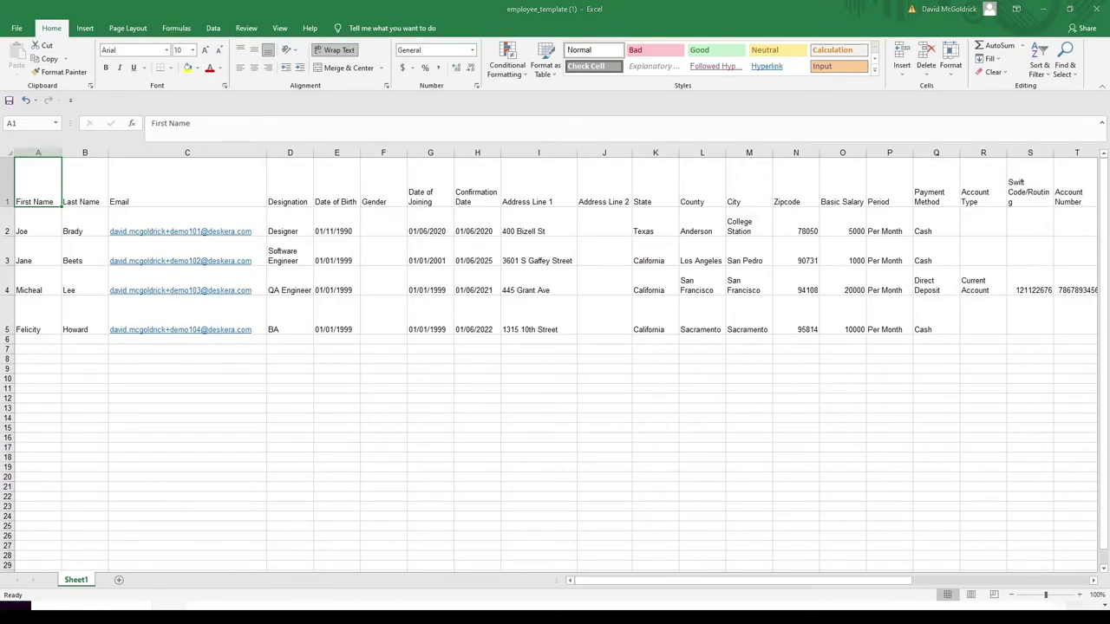
key(alt+Tab)
drag(618, 337, 634, 342)
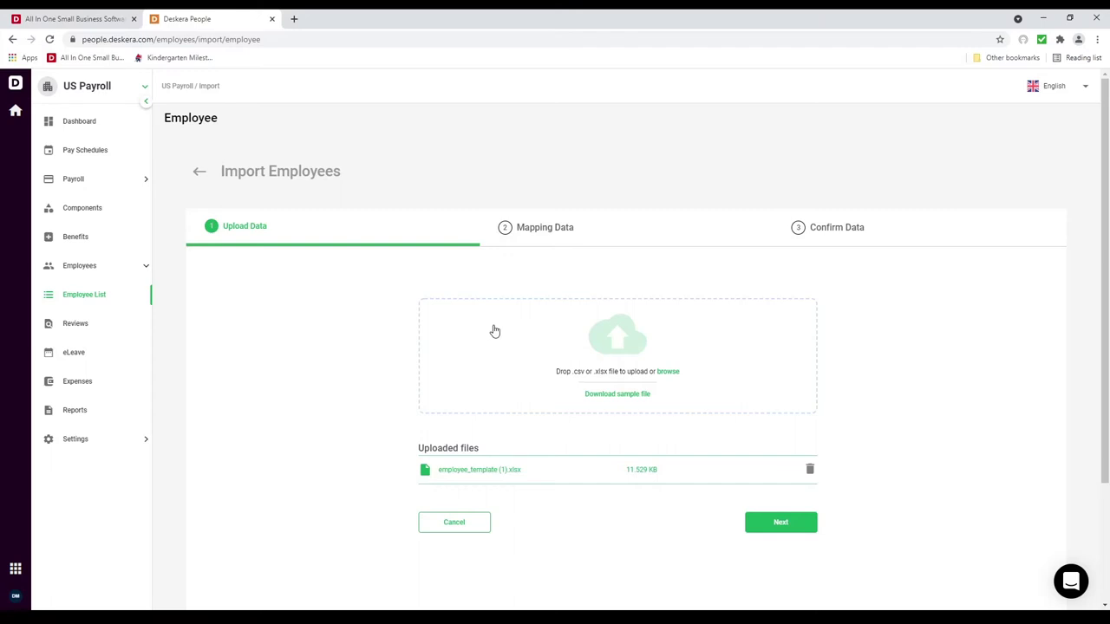
Step: Move to Mapping Data, keep Last Name mapped as is, and proceed to Confirm Data
click(780, 523)
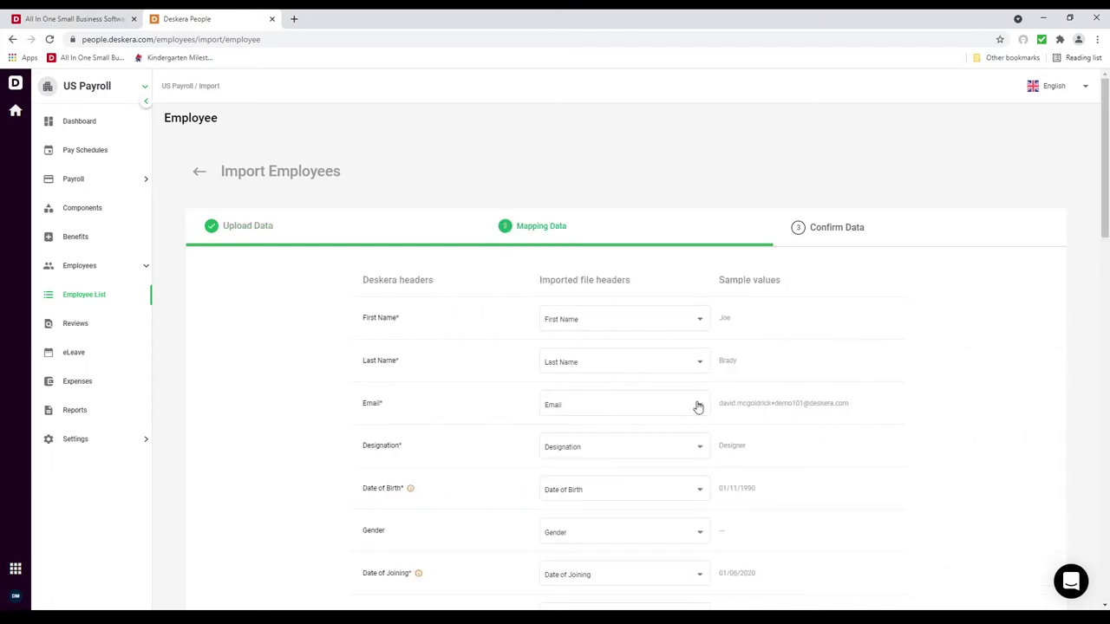
scroll(700, 407, down, 8)
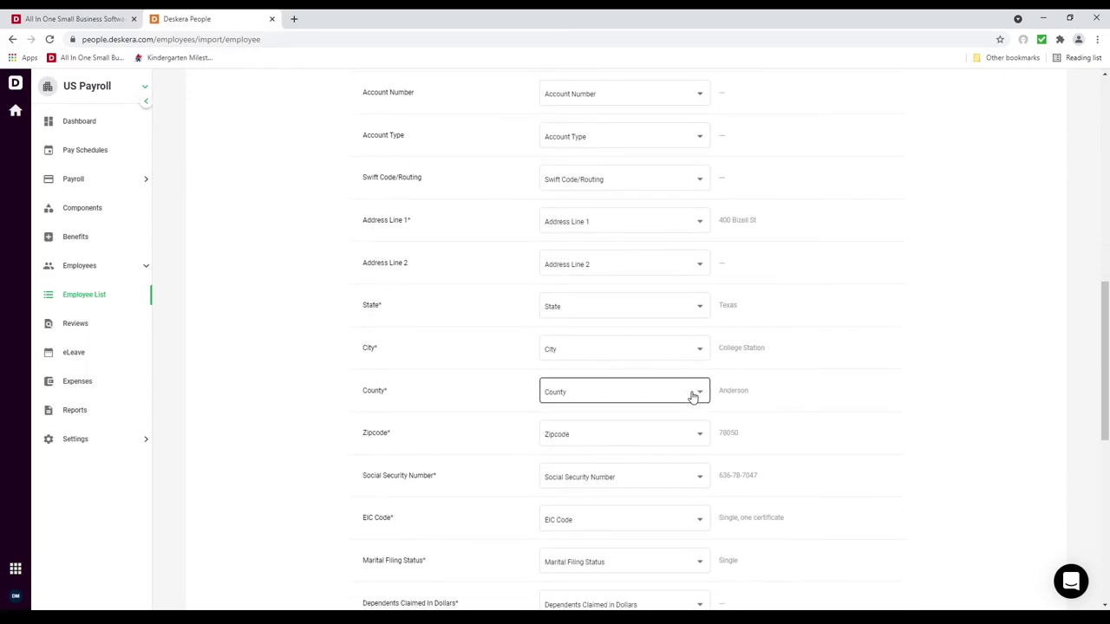
scroll(693, 397, down, 6)
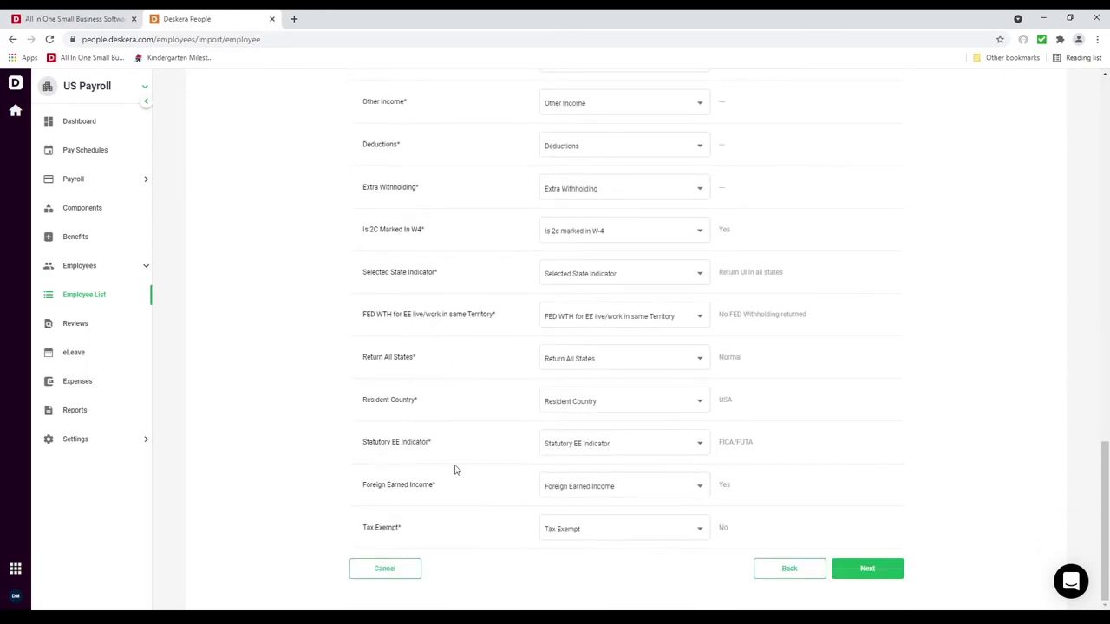
scroll(560, 406, up, 11)
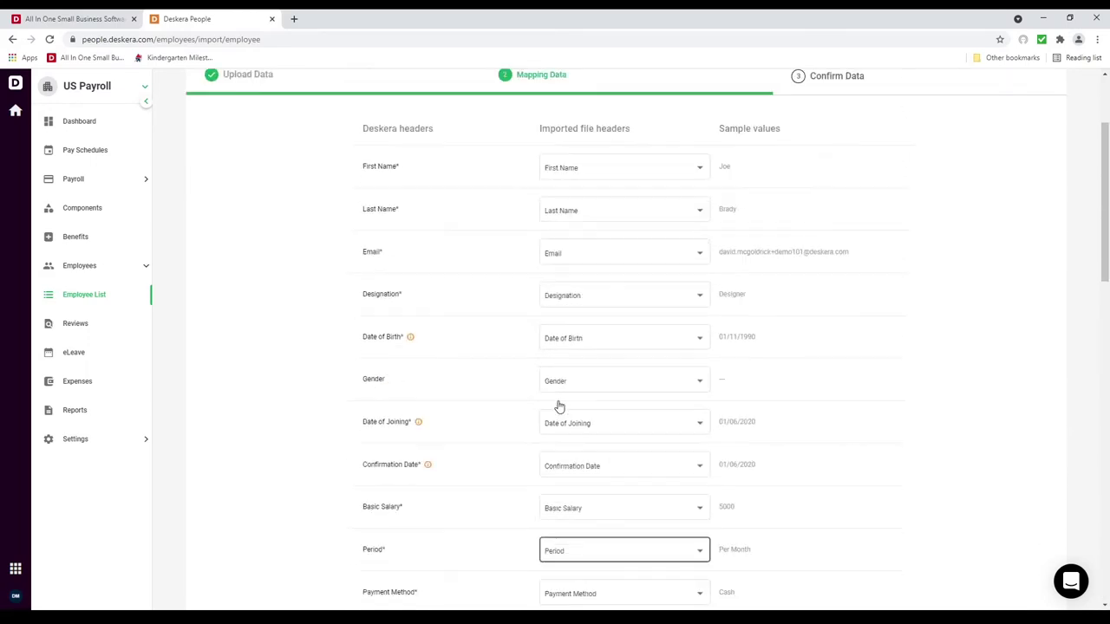
scroll(560, 407, up, 3)
click(649, 363)
scroll(638, 443, down, 3)
scroll(638, 444, up, 4)
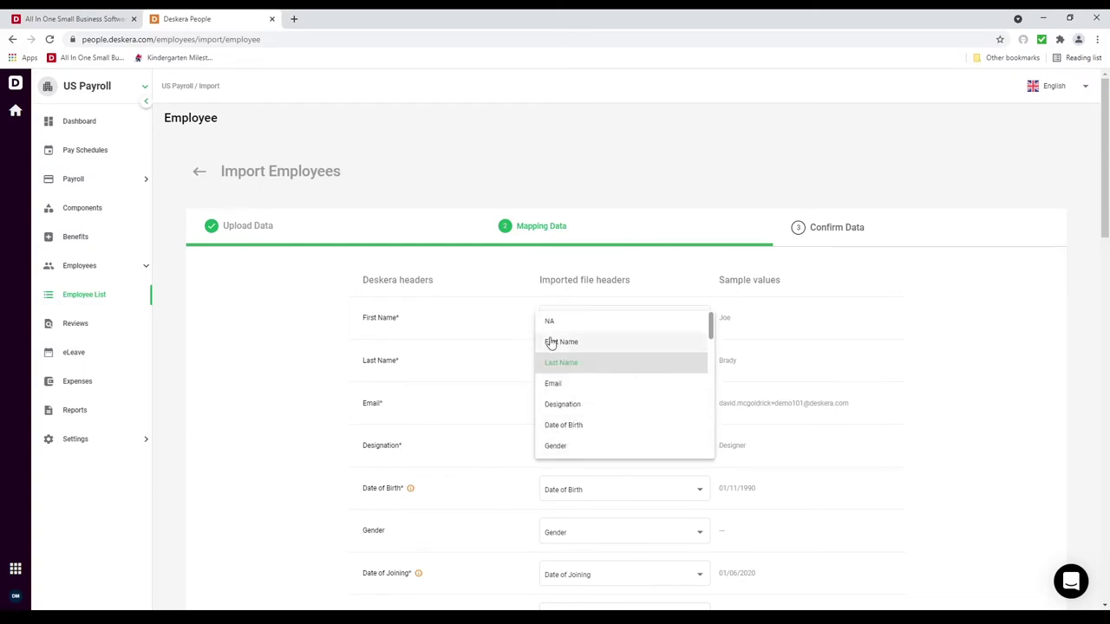
click(850, 404)
scroll(838, 416, down, 5)
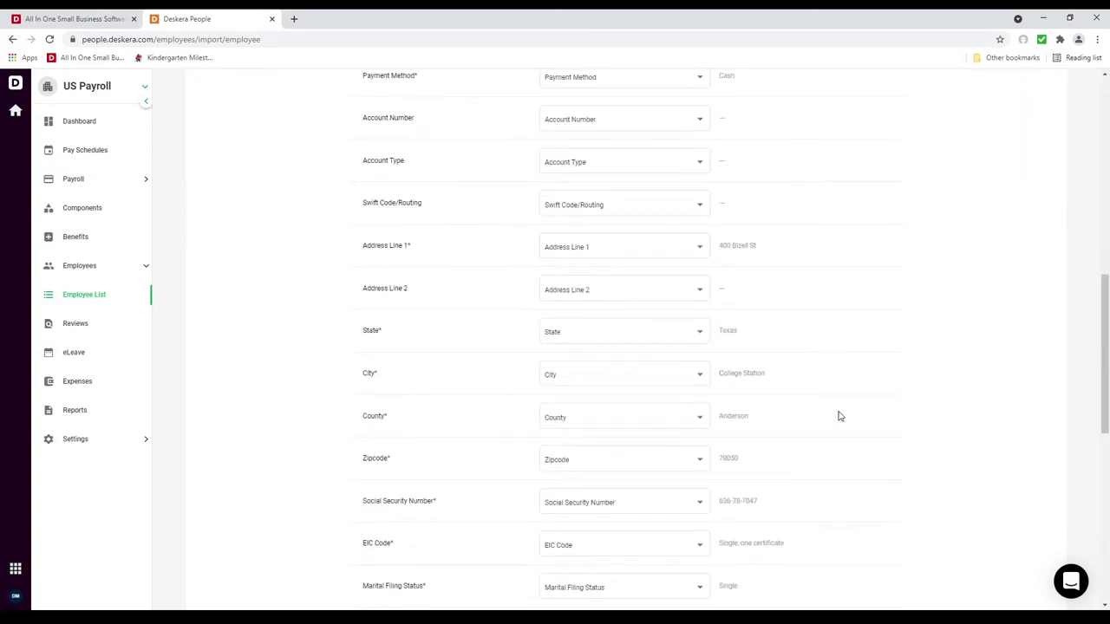
scroll(839, 417, down, 10)
click(893, 573)
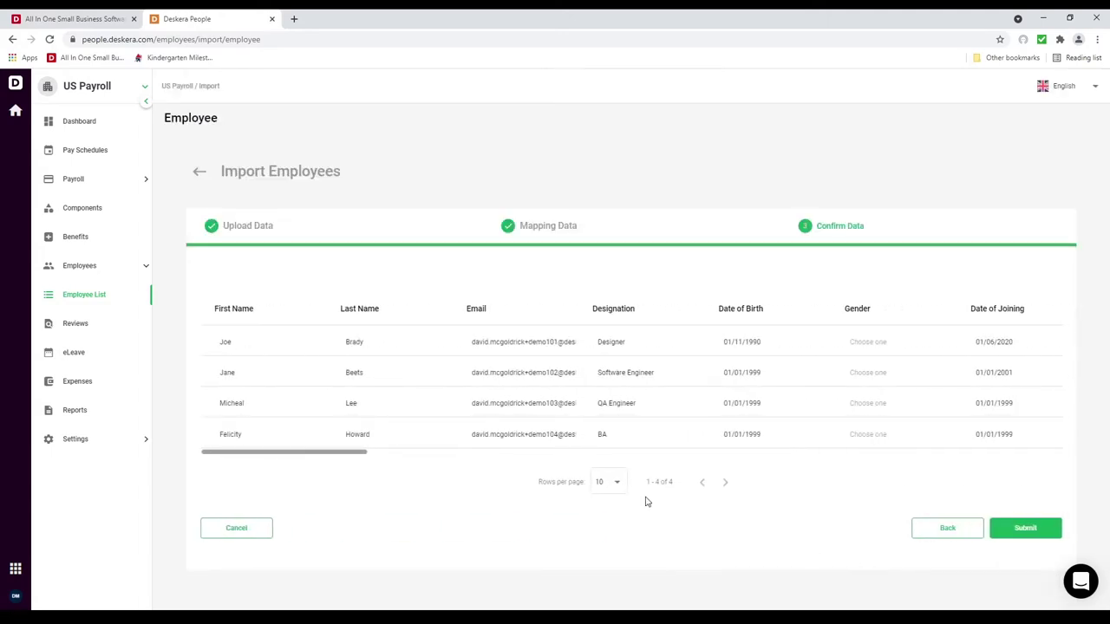
Step: Change the first employee's date of birth to 01/11/1983 and submit the four-employee import
drag(366, 457, 213, 476)
click(776, 343)
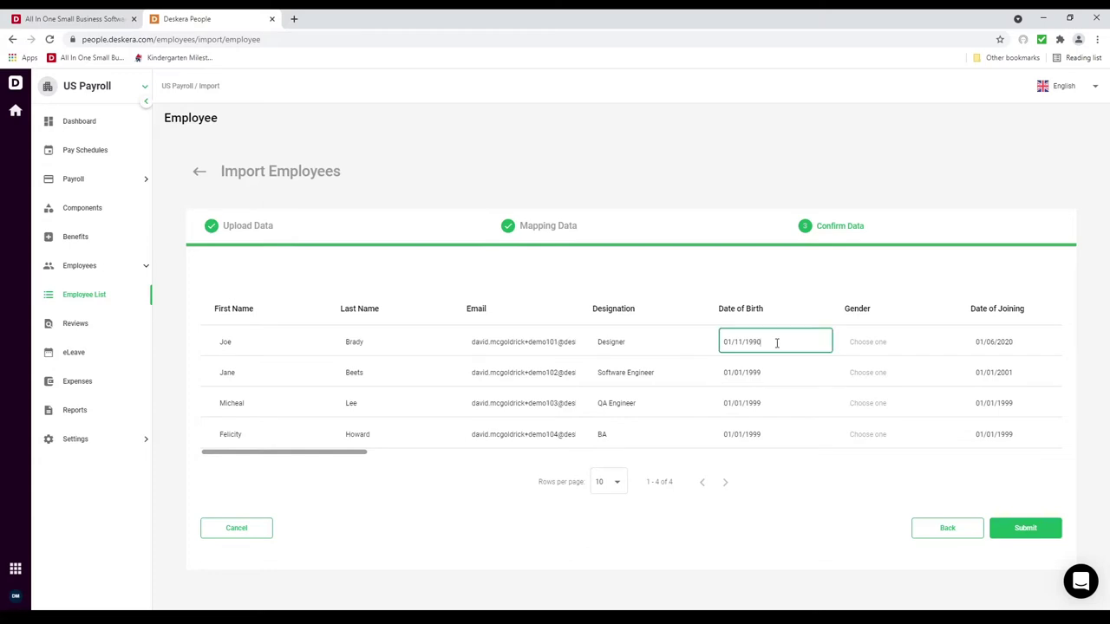
key(BackSpace)
key(BackSpace)
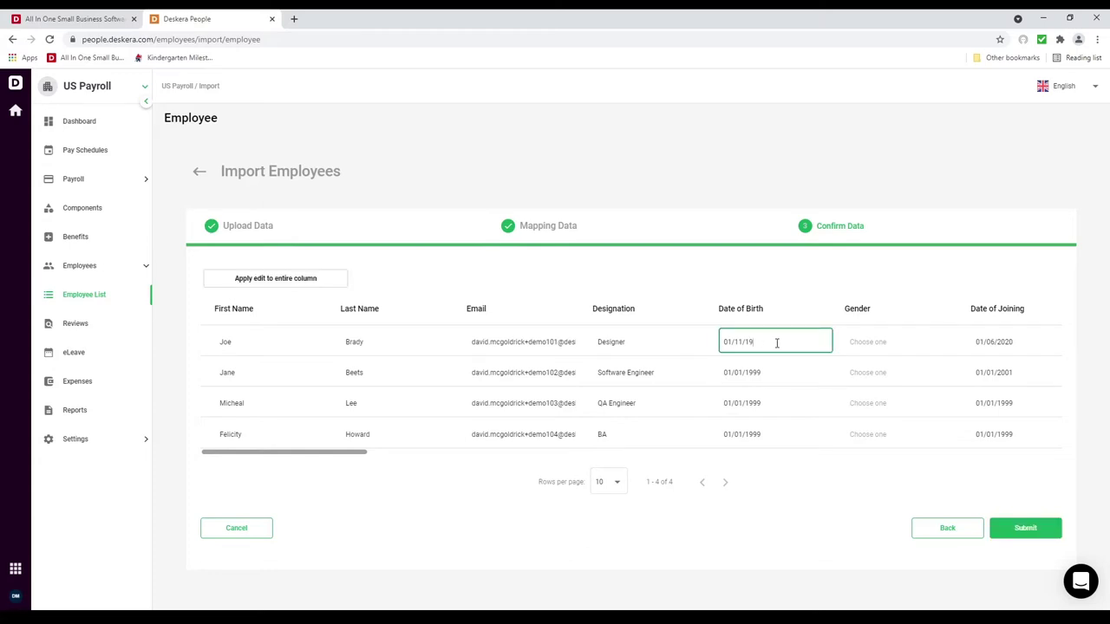
text(8)
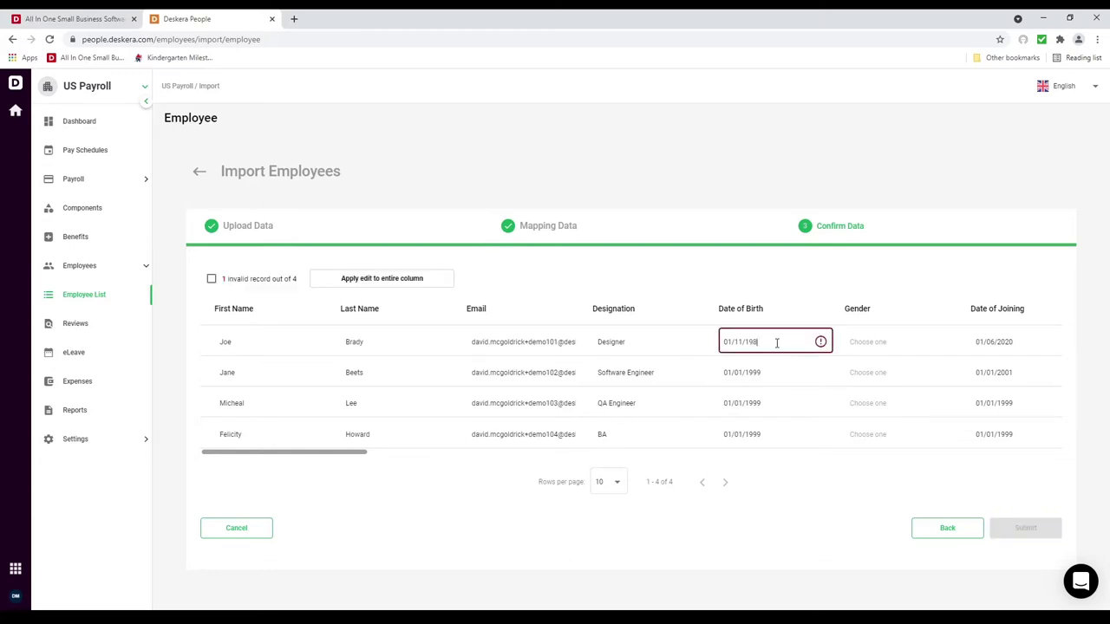
text(3)
click(876, 500)
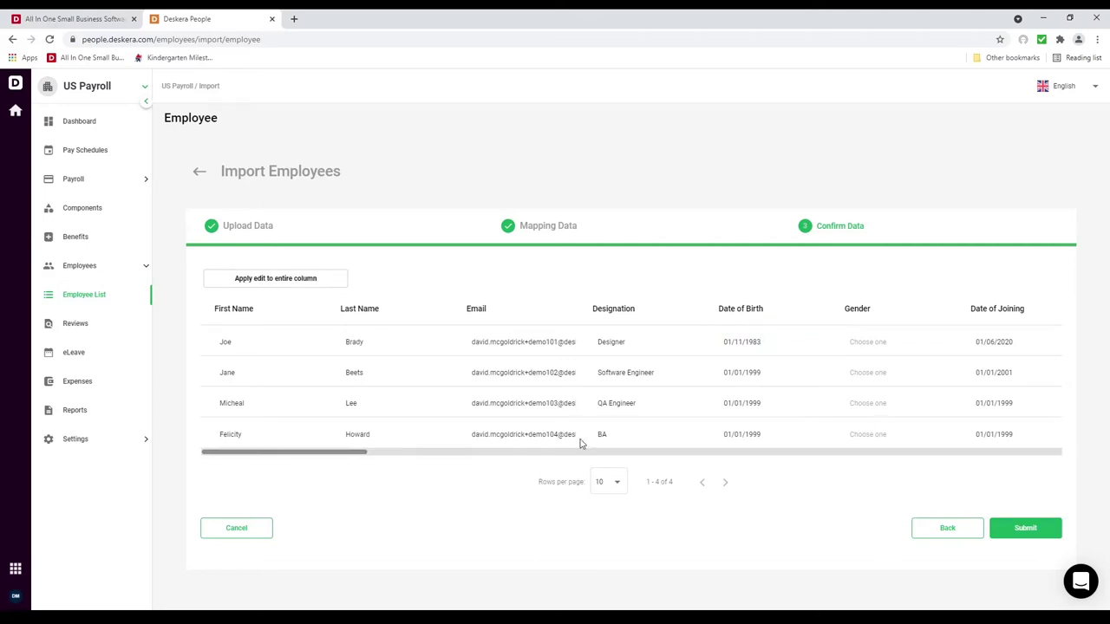
click(1031, 535)
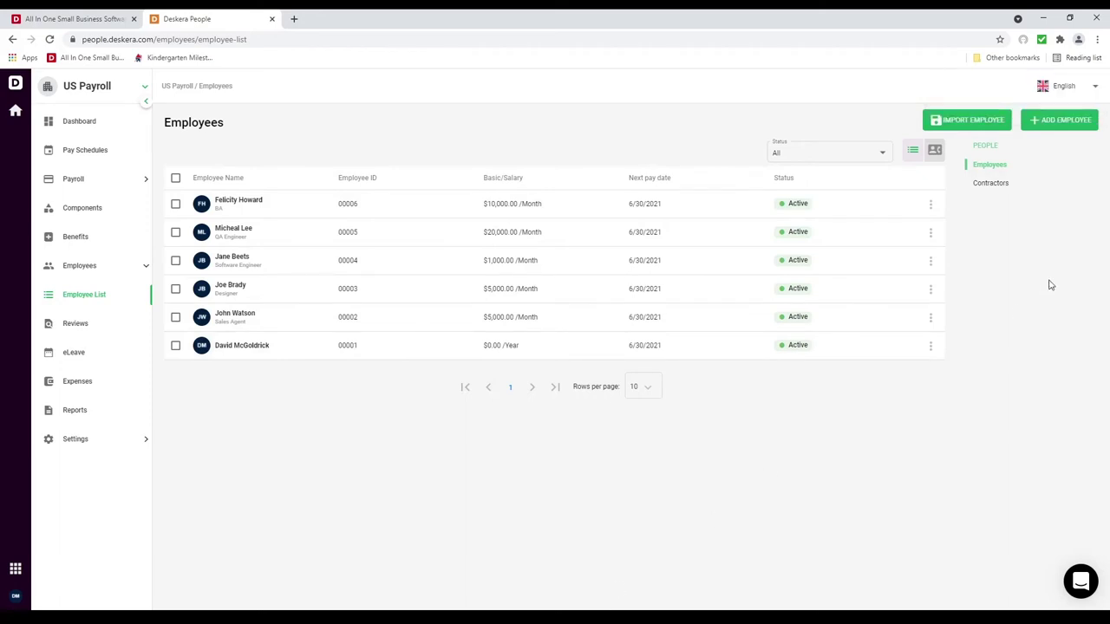
Step: Start a new contractor, entering the first name, last name, display name and social security number
click(998, 185)
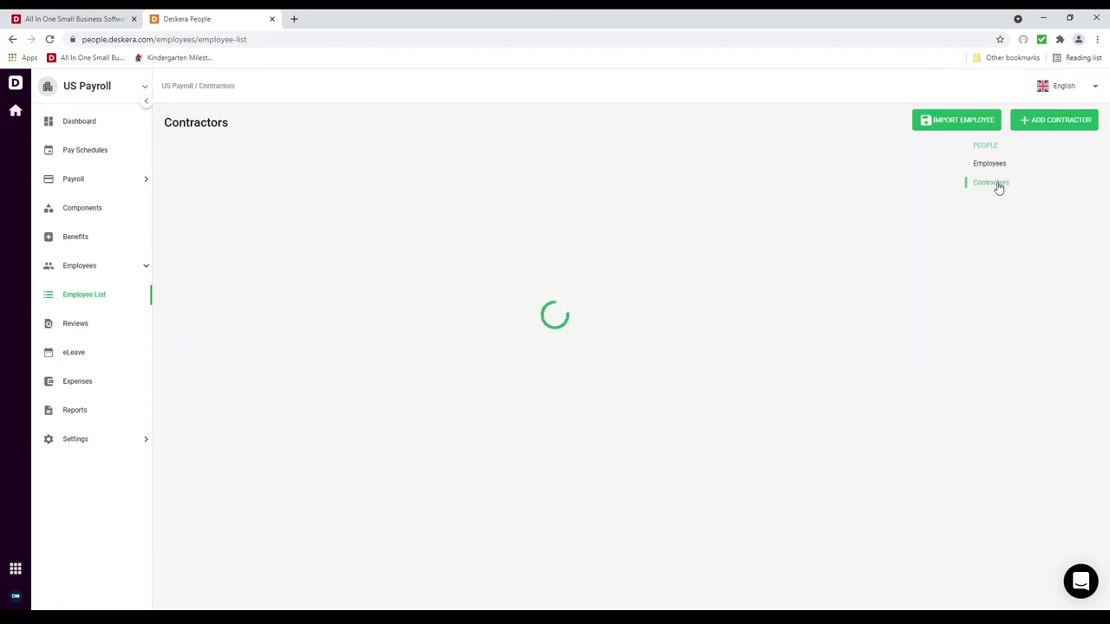
click(1052, 121)
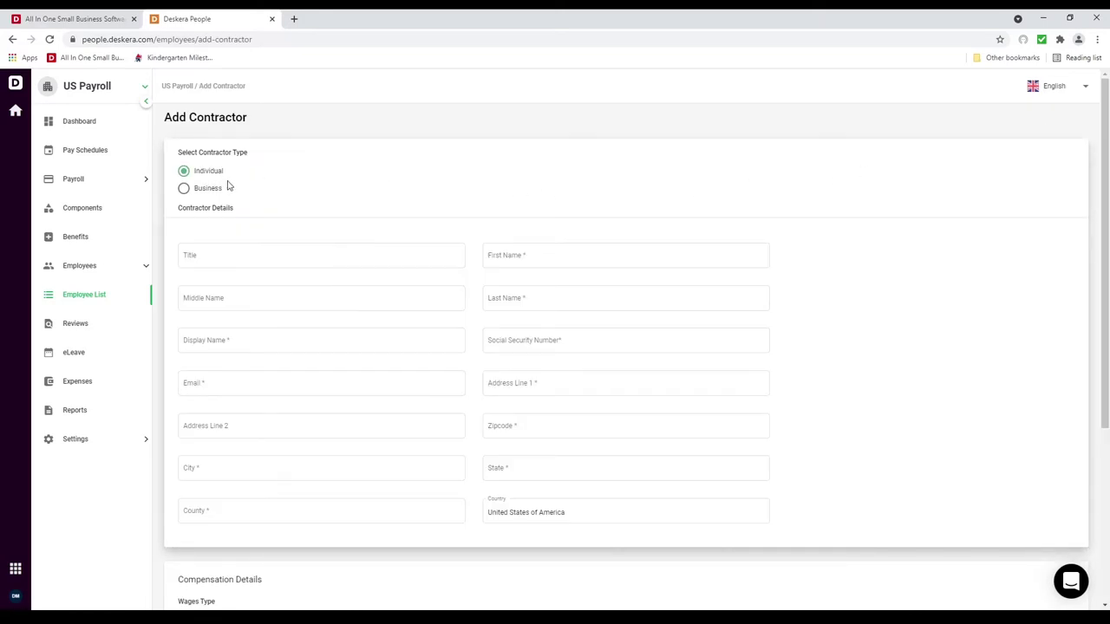
click(256, 250)
click(508, 254)
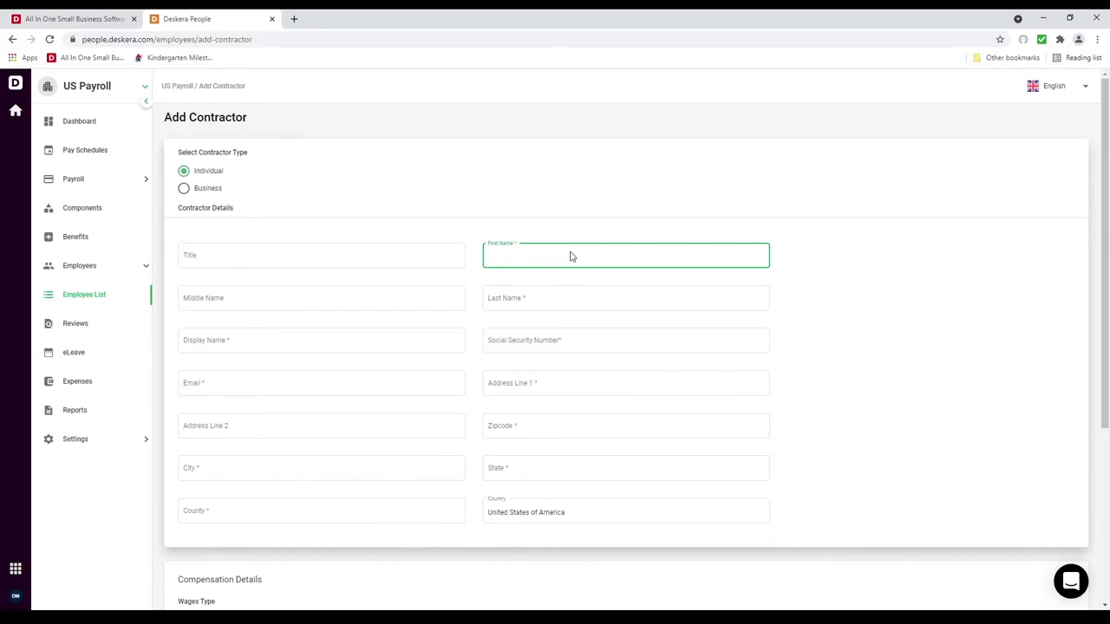
key(Tab)
key(Tab)
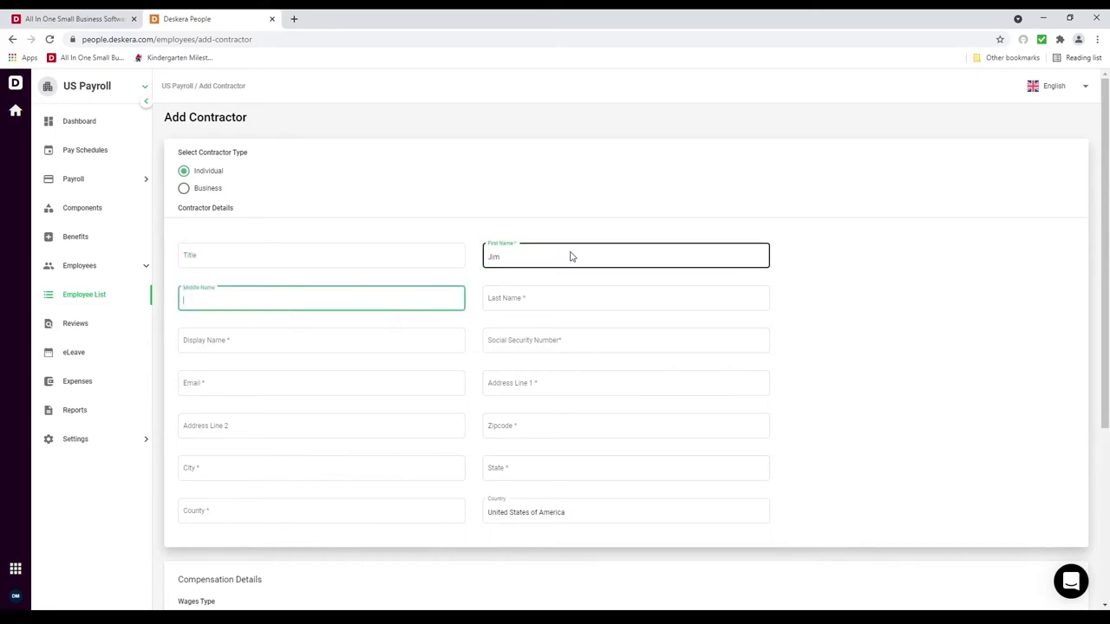
key(Tab)
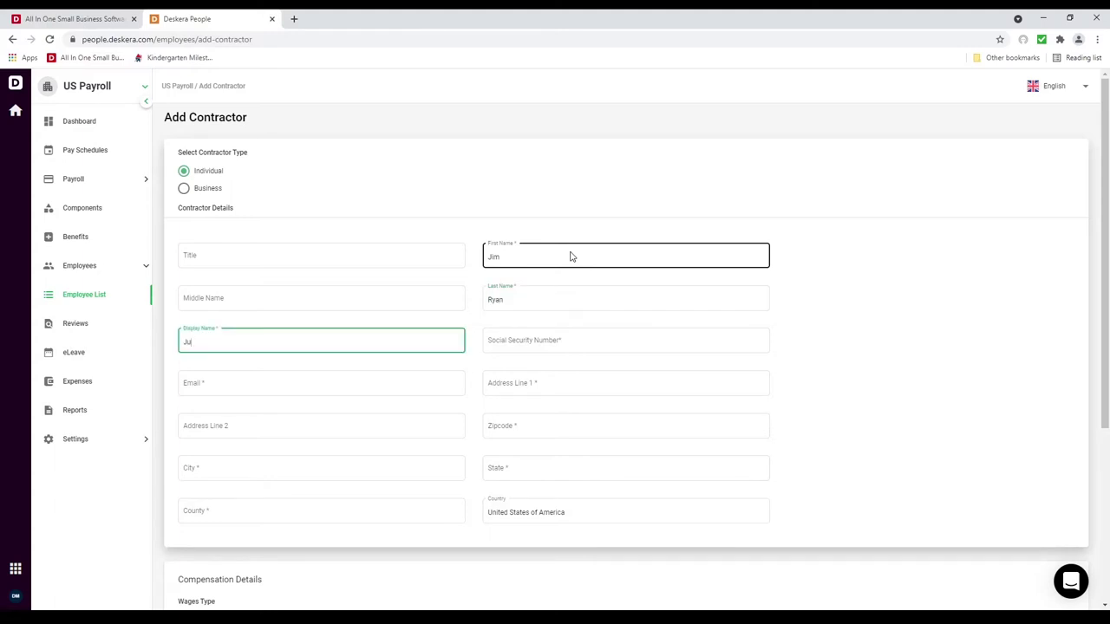
key(Tab)
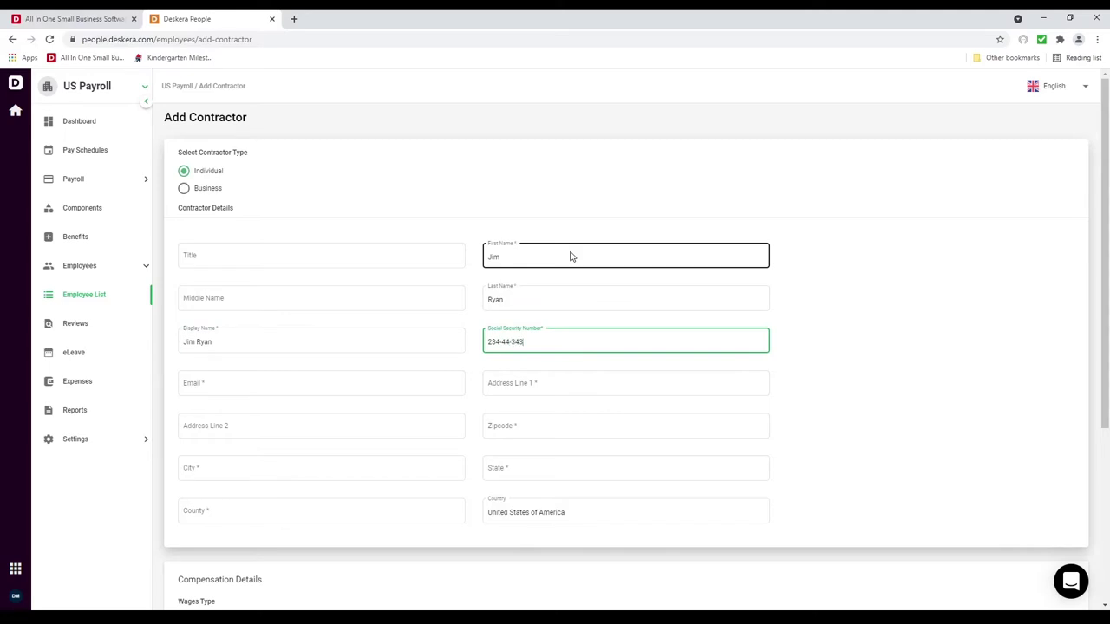
Step: Enter the contractor's e-mail, make it unique, and begin typing the street address
click(326, 380)
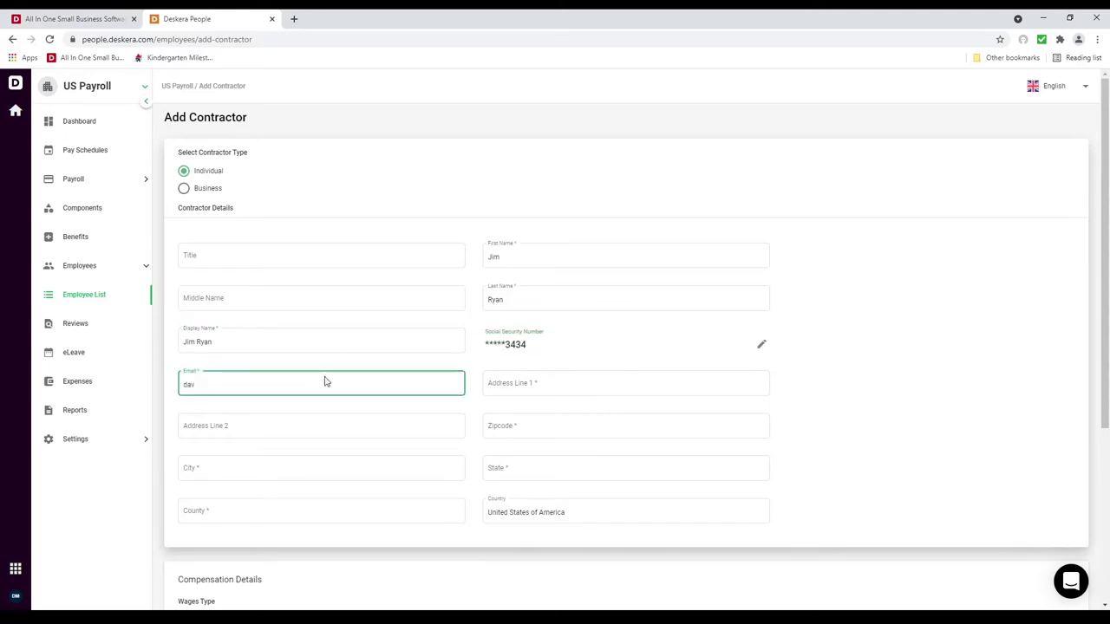
key(Tab)
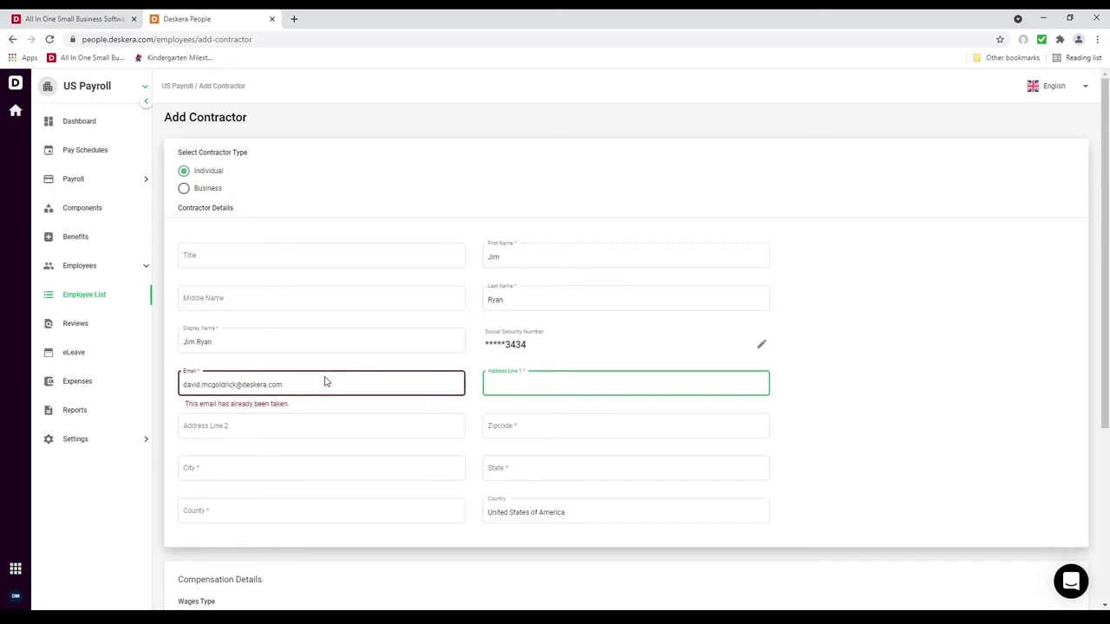
click(237, 385)
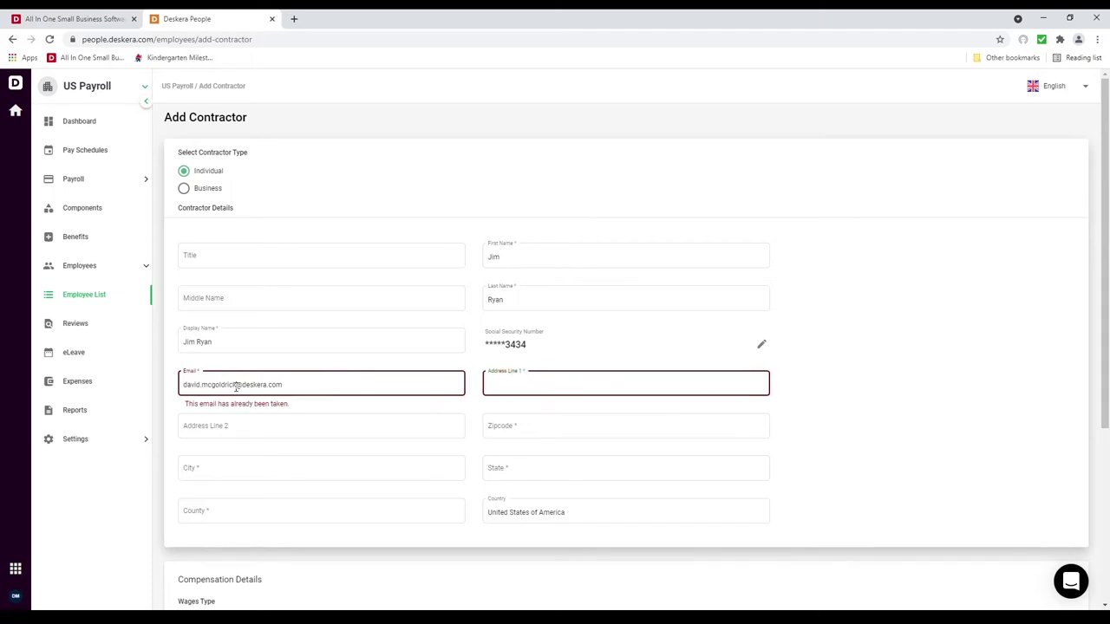
text(Demo)
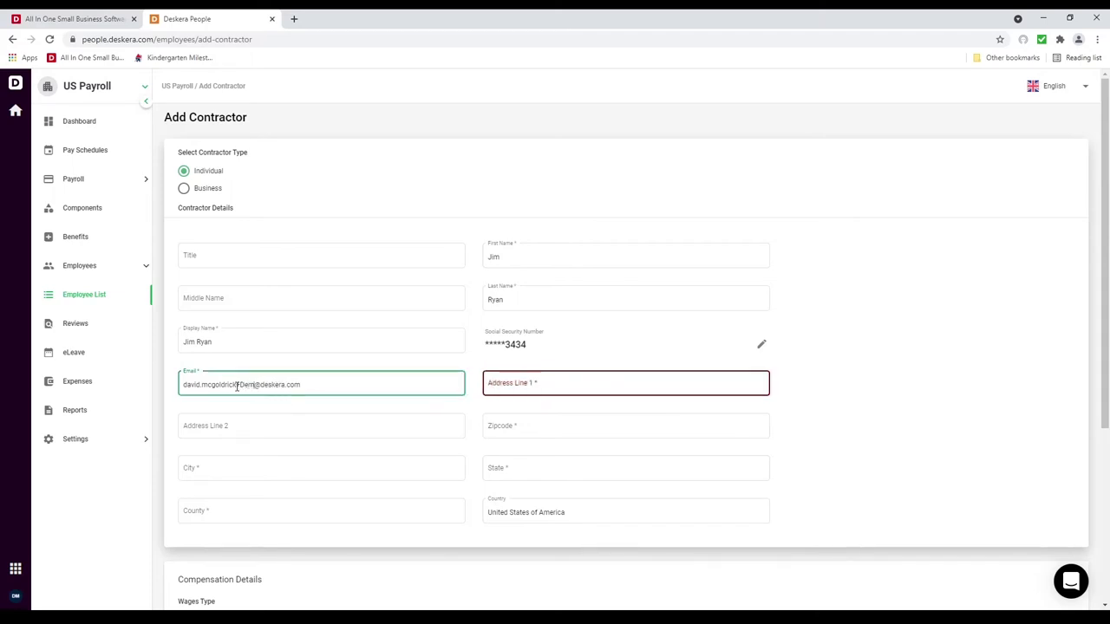
text(192)
click(544, 382)
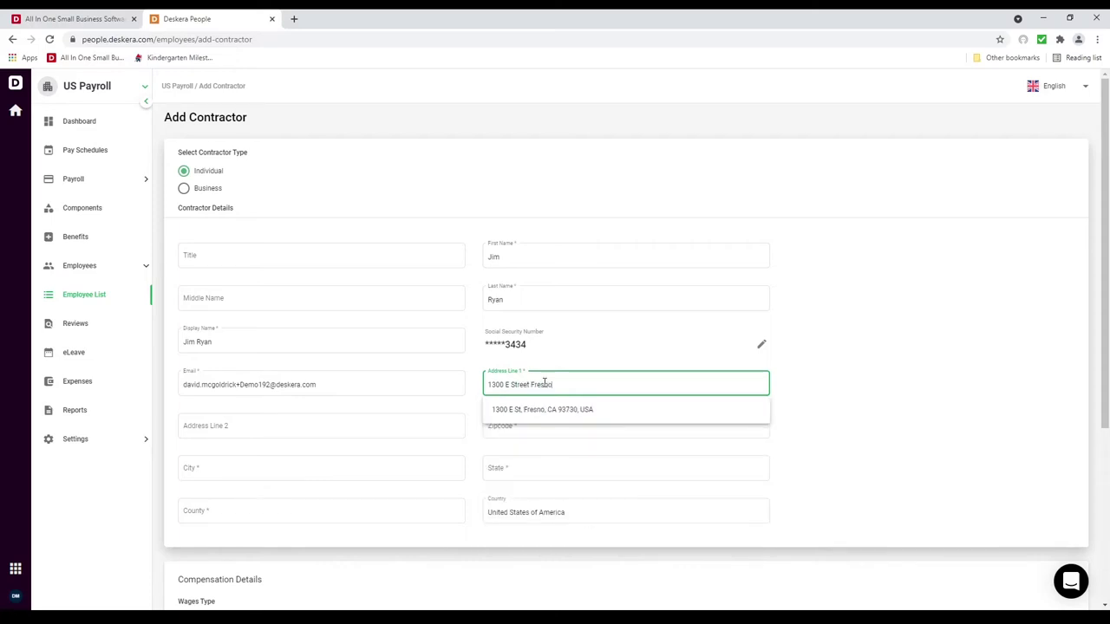
Step: Accept the suggested address match, set $60 hourly wages, and choose Cash as payment method
click(550, 411)
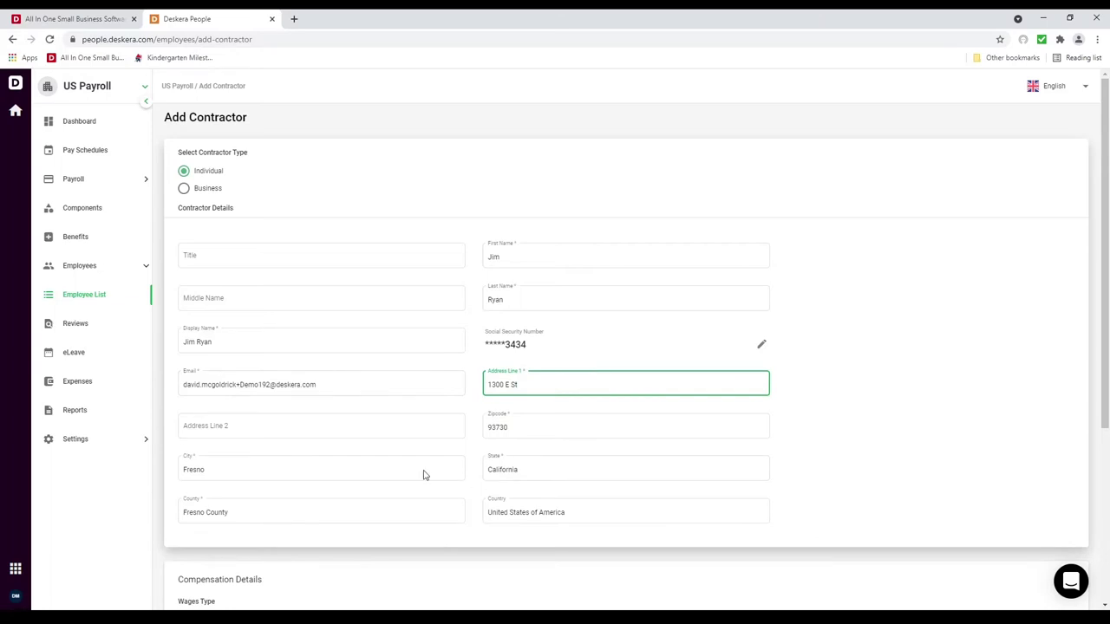
scroll(424, 497, down, 3)
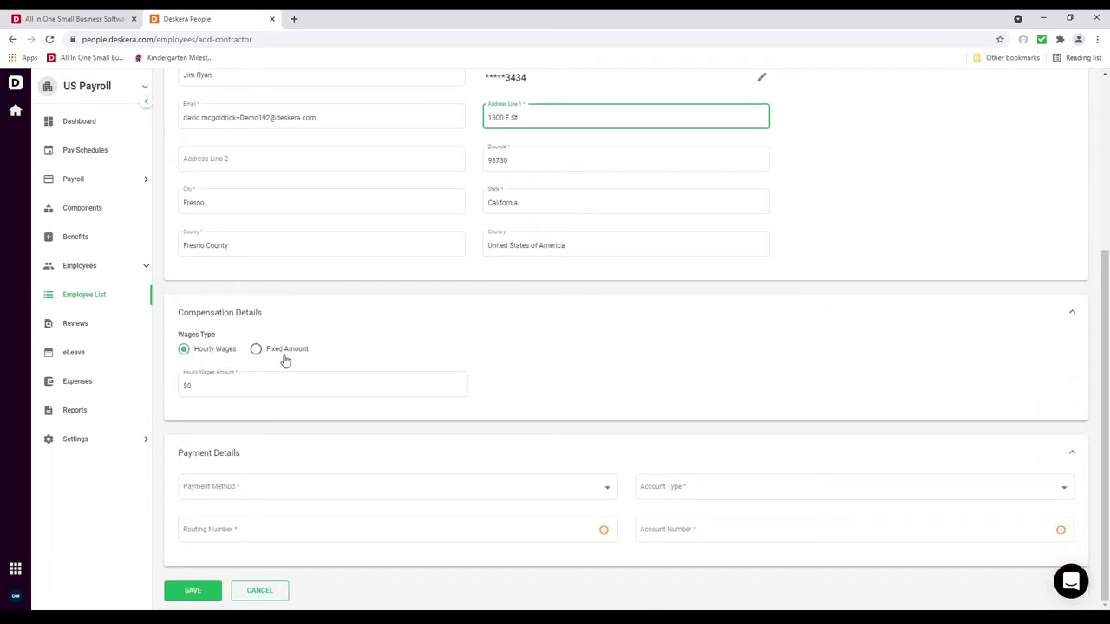
click(232, 386)
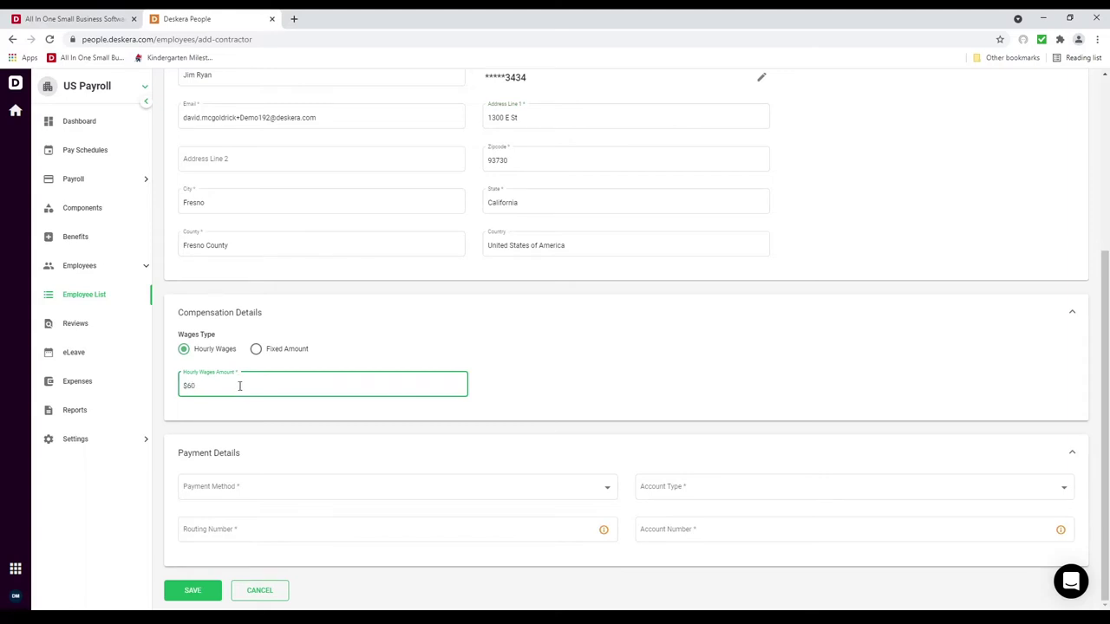
click(268, 494)
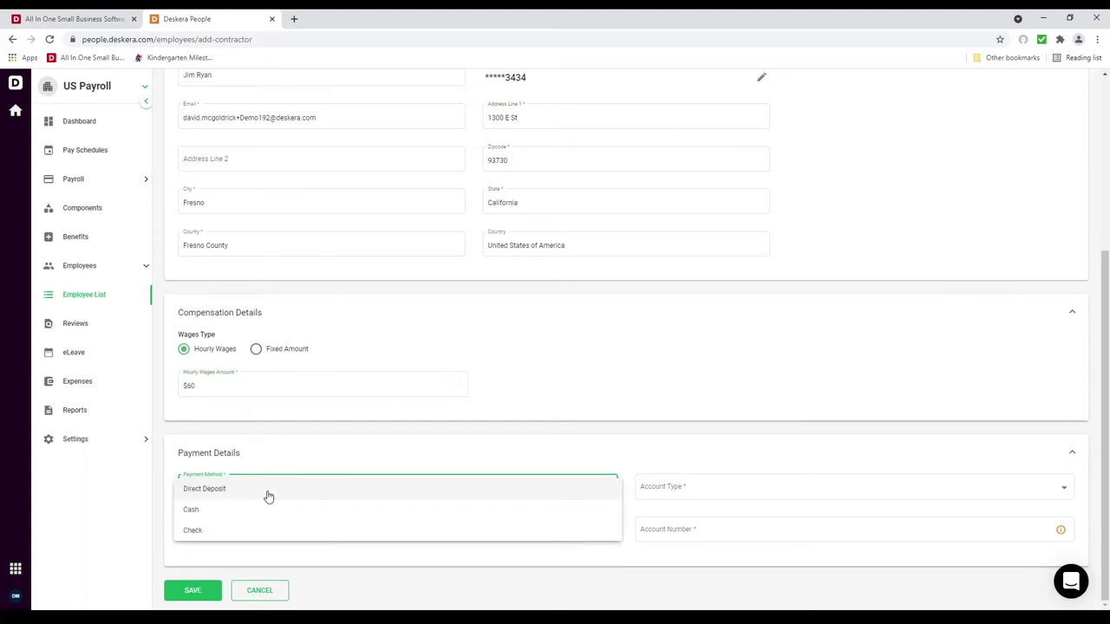
click(268, 515)
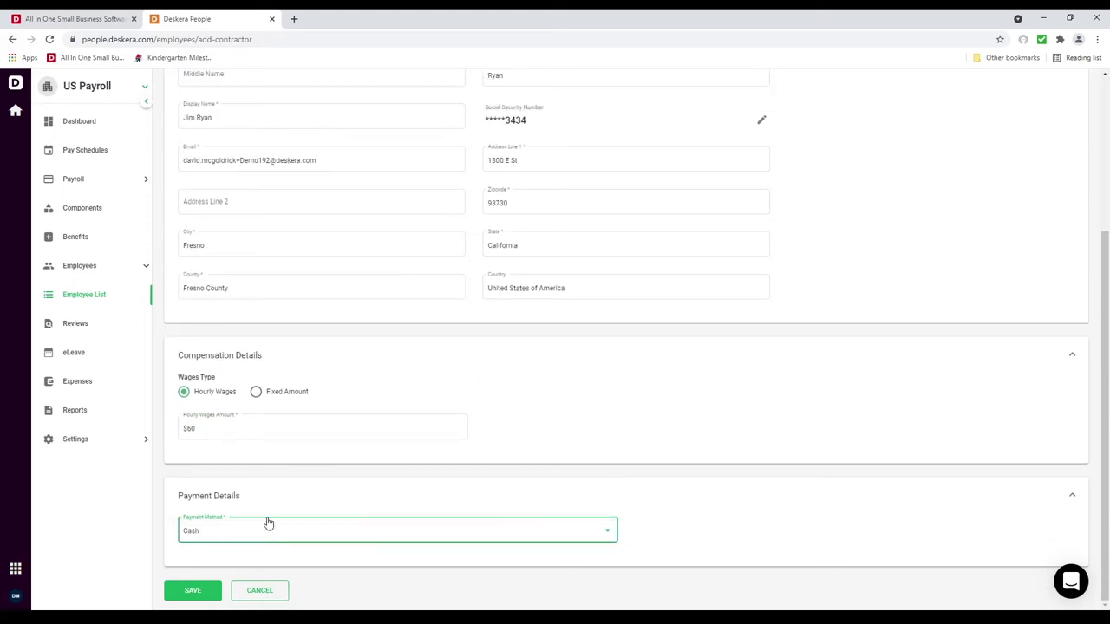
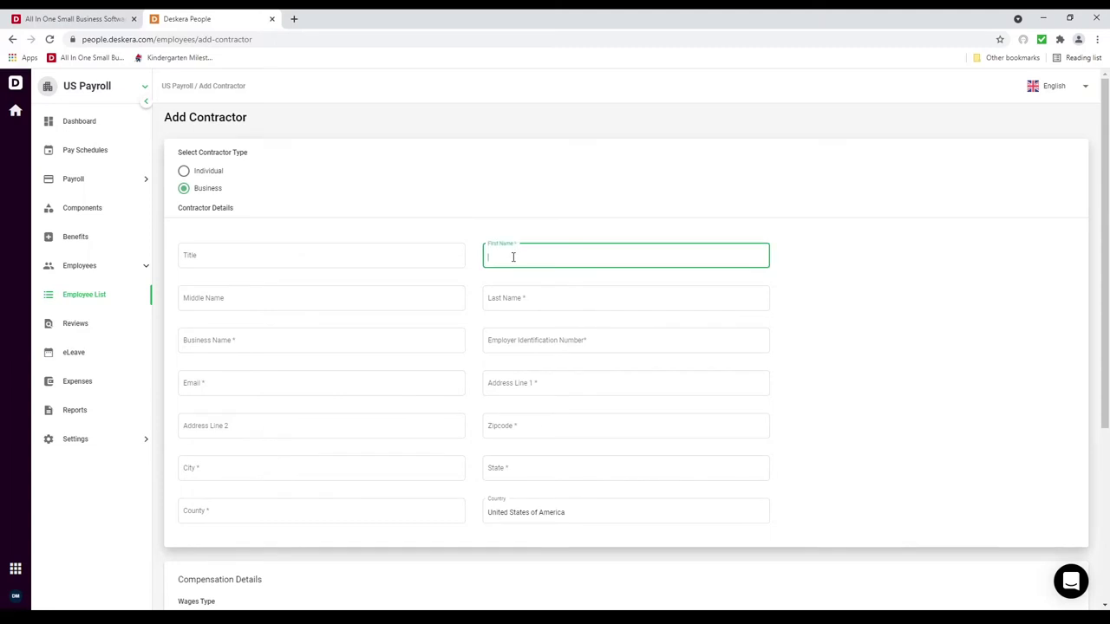
Step: Enter the contractor's last name, business name and employer identification number
key(Tab)
key(Tab)
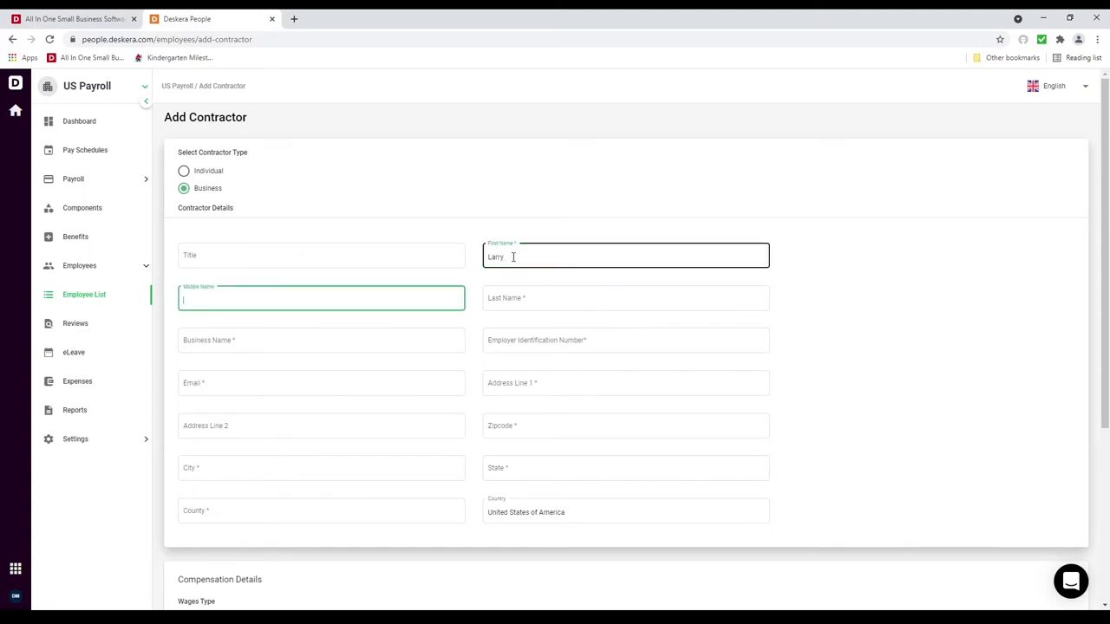
text(Willia)
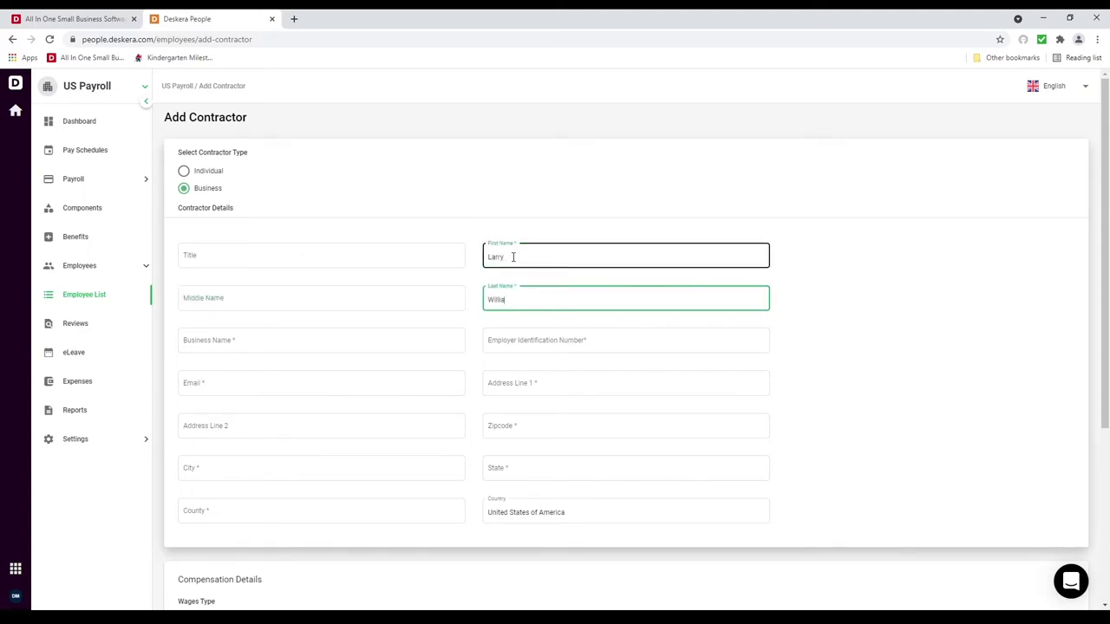
text(ms)
key(Tab)
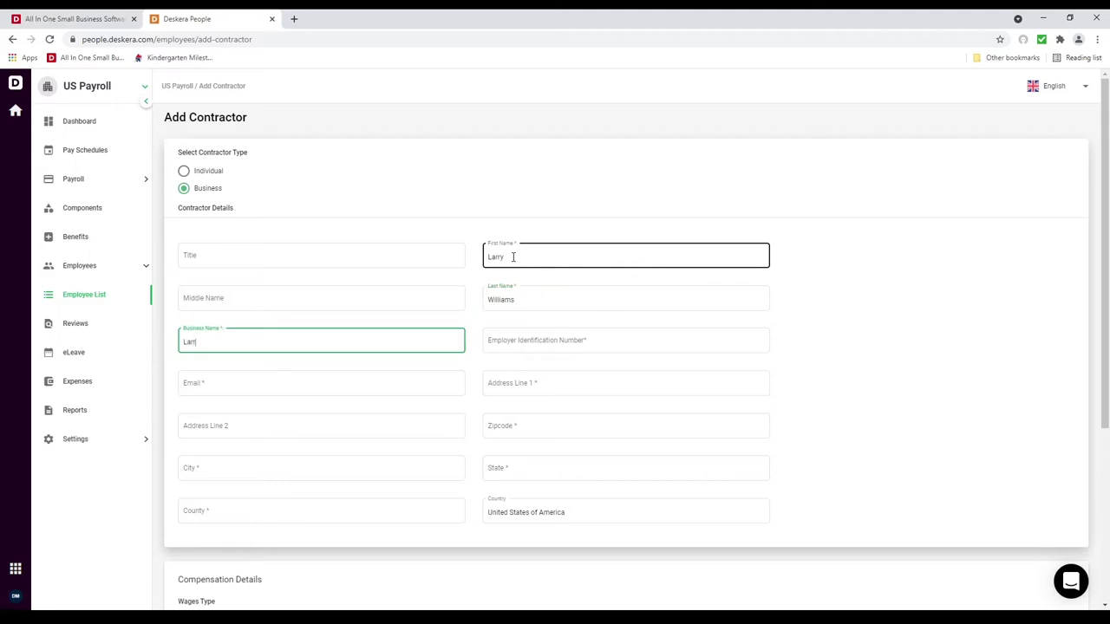
text(Larry's Contractors)
key(Tab)
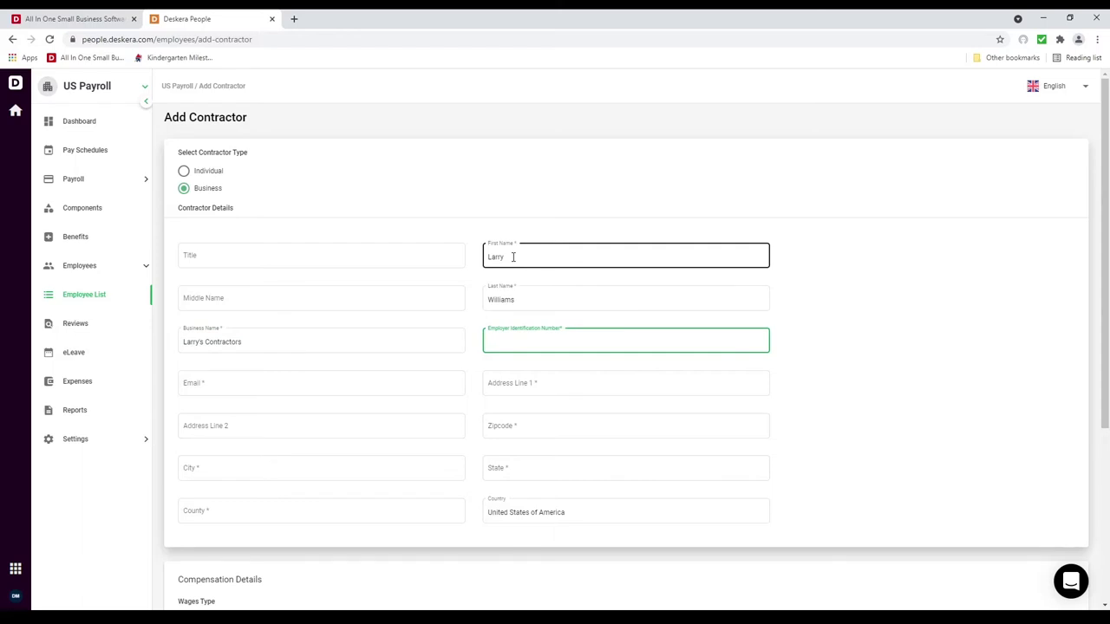
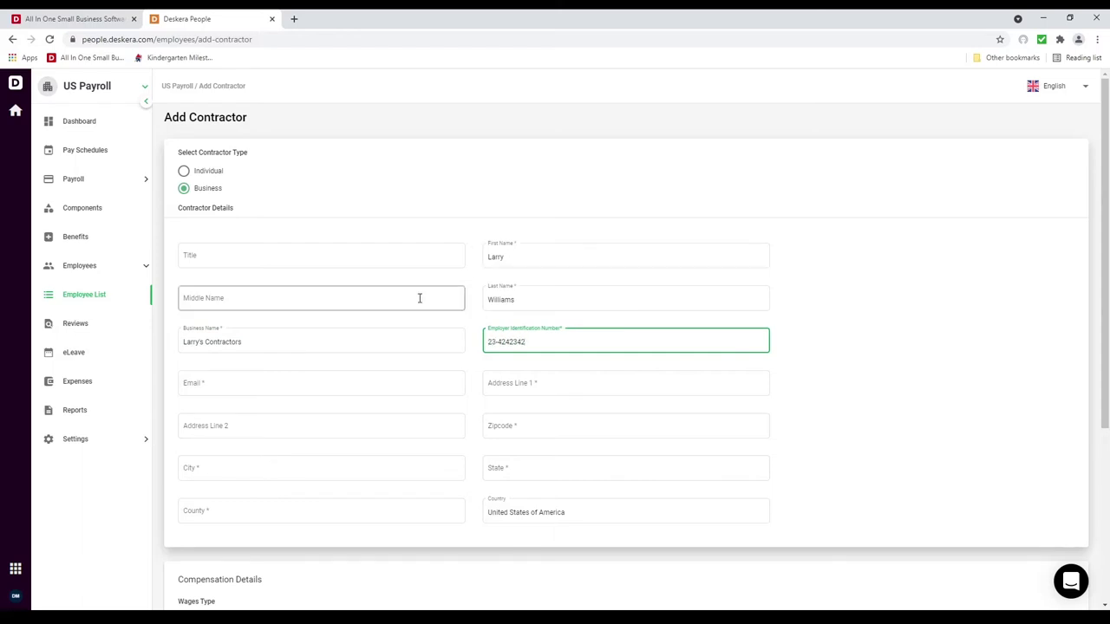
Step: Fill in the contractor's e-mail and street address, accepting the suggested address to fill city, state and zip
click(368, 384)
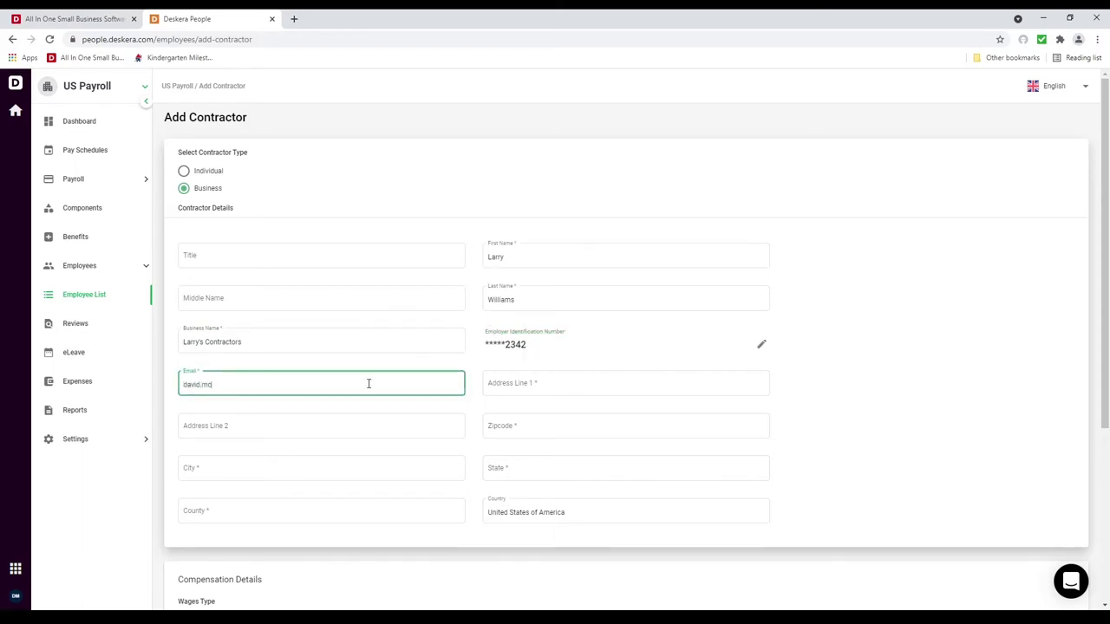
key(Tab)
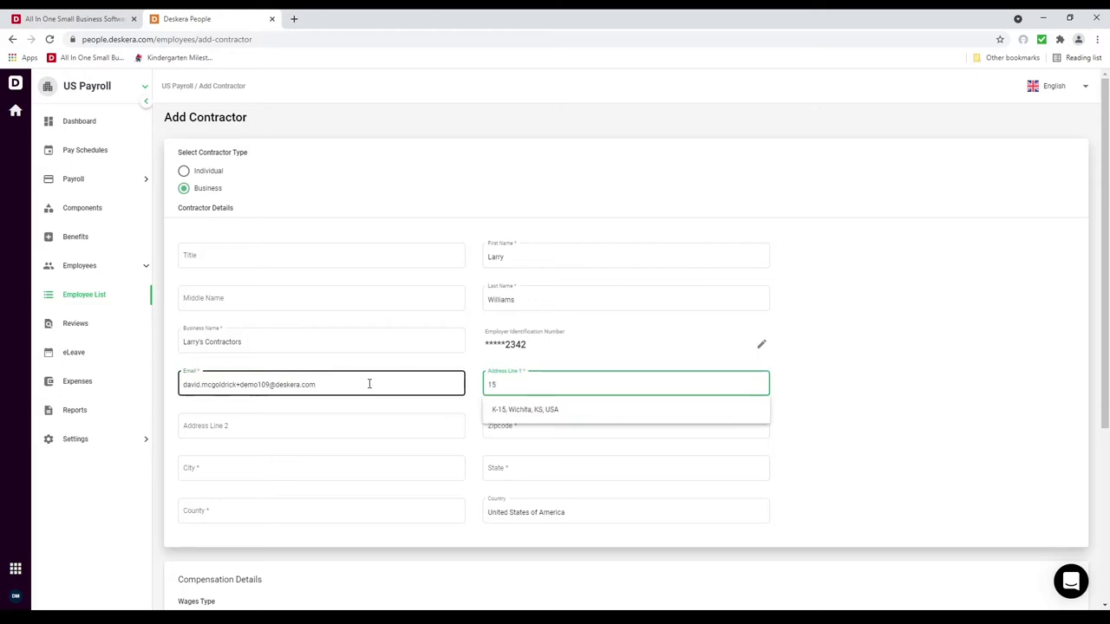
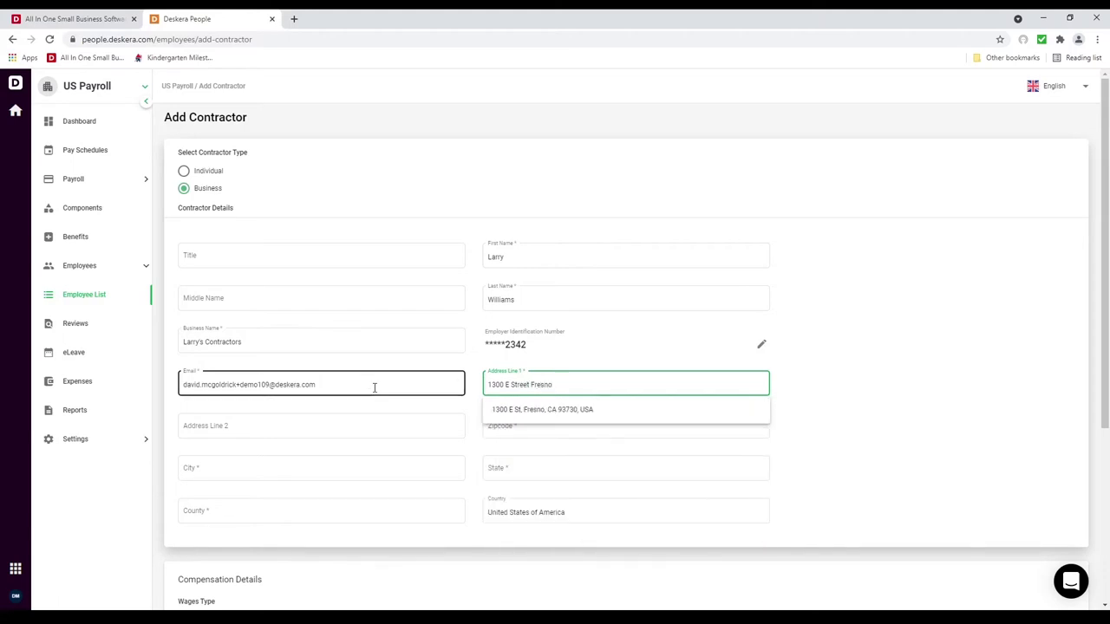
click(520, 414)
Step: Set a fixed pay amount of 2000, paid by Direct Deposit into a Checking Account
scroll(321, 481, down, 3)
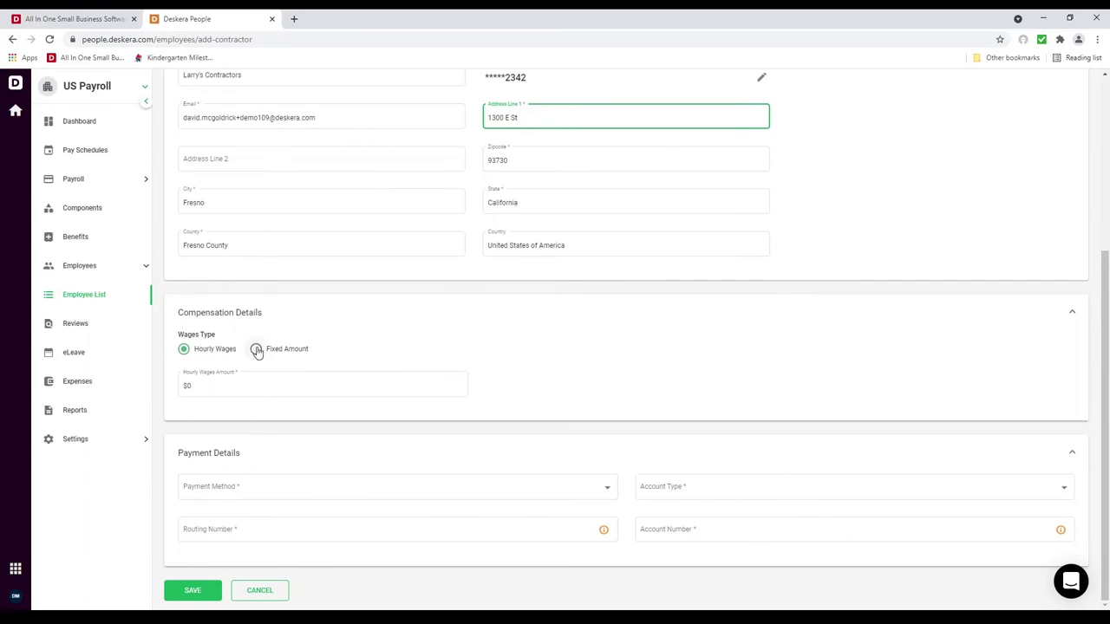
click(257, 350)
click(220, 388)
text(2000)
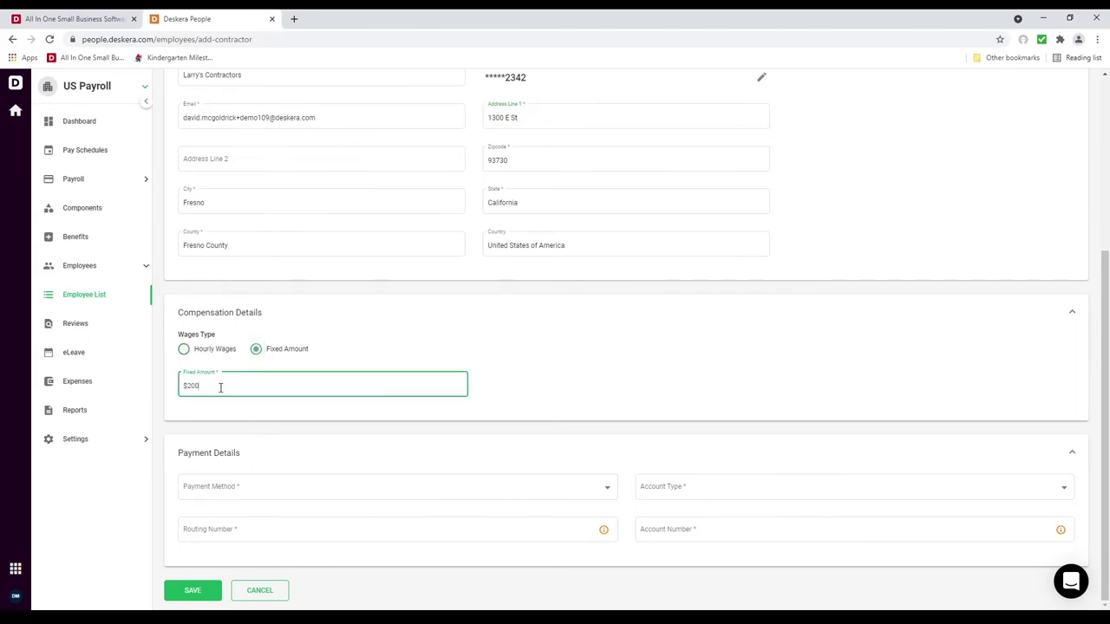
click(209, 490)
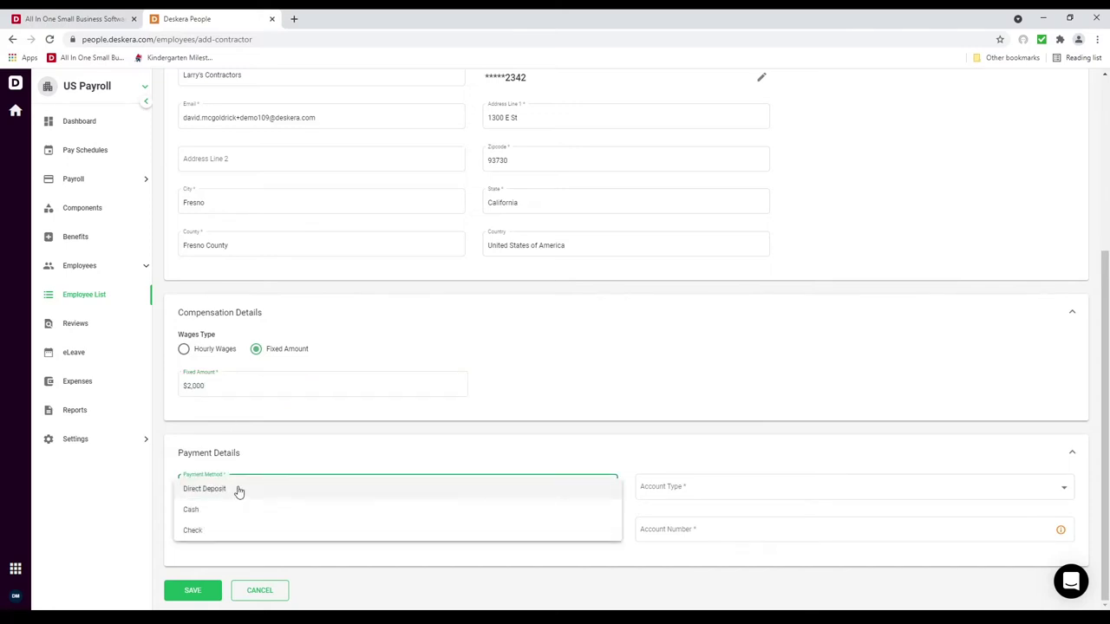
click(239, 492)
click(704, 488)
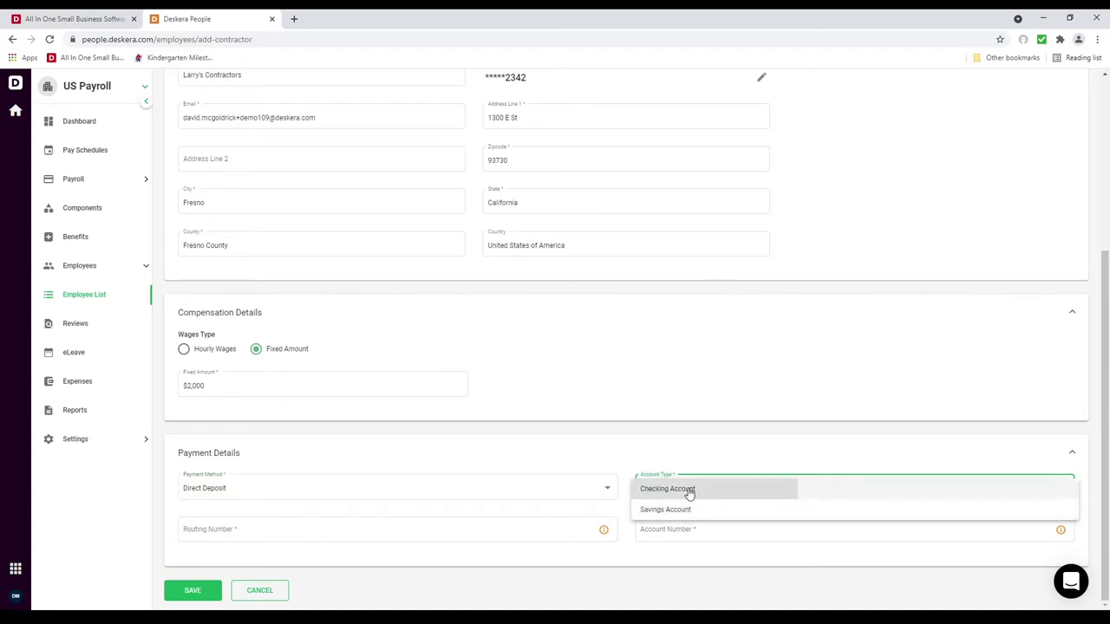
click(689, 490)
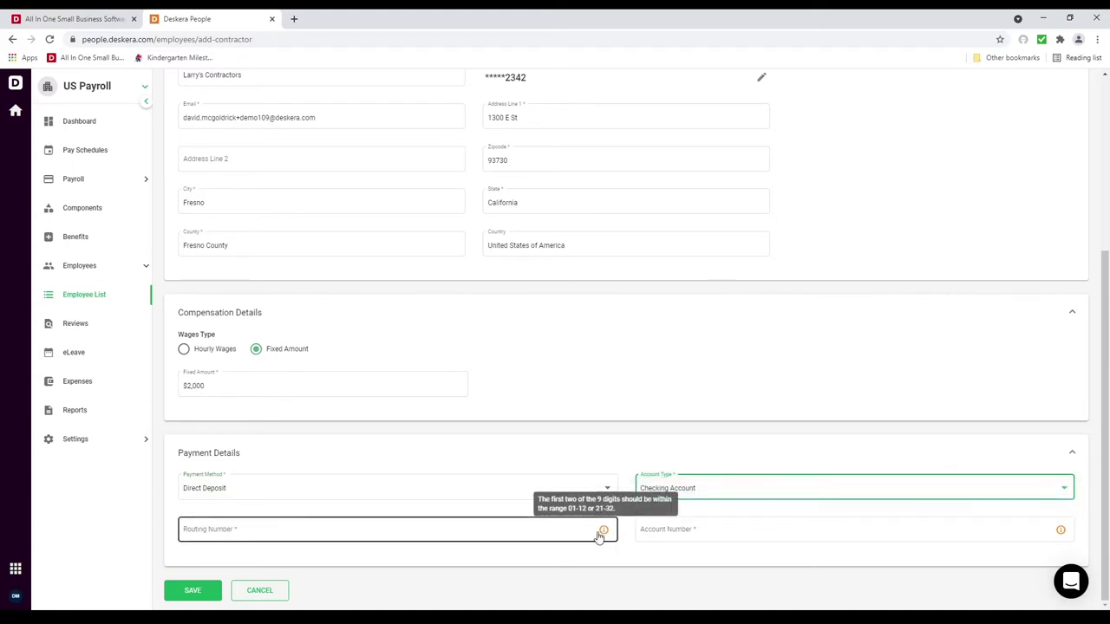
Step: Enter the bank routing and account numbers, correcting the routing number, and save the contractor
click(523, 532)
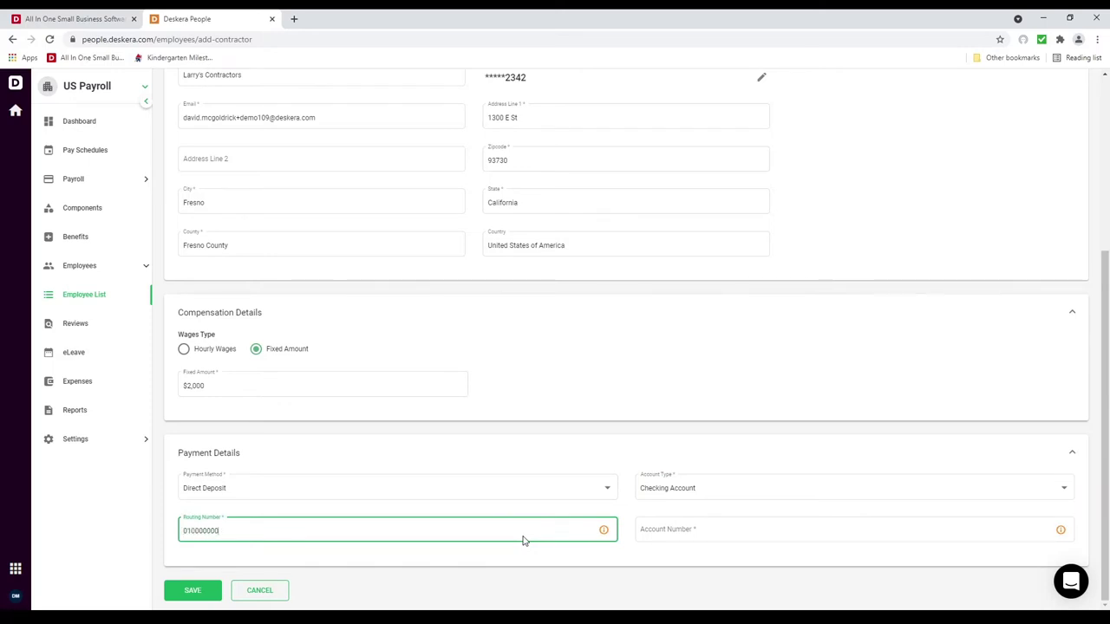
text(010000002)
text(1)
click(763, 525)
click(303, 532)
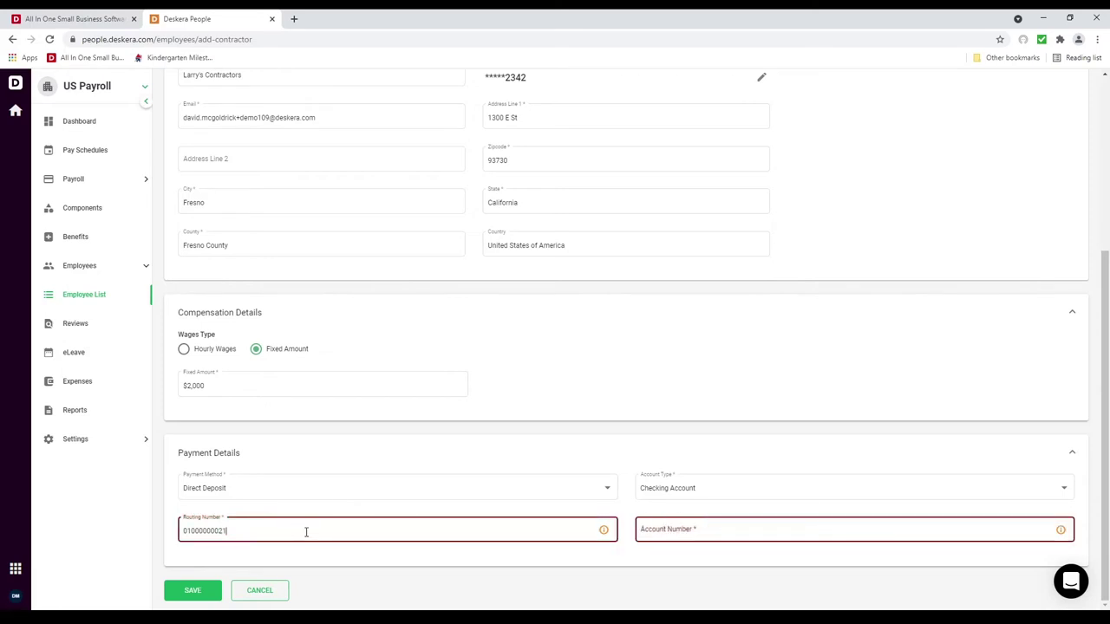
click(709, 525)
click(224, 532)
key(BackSpace)
key(BackSpace)
text(1)
click(780, 528)
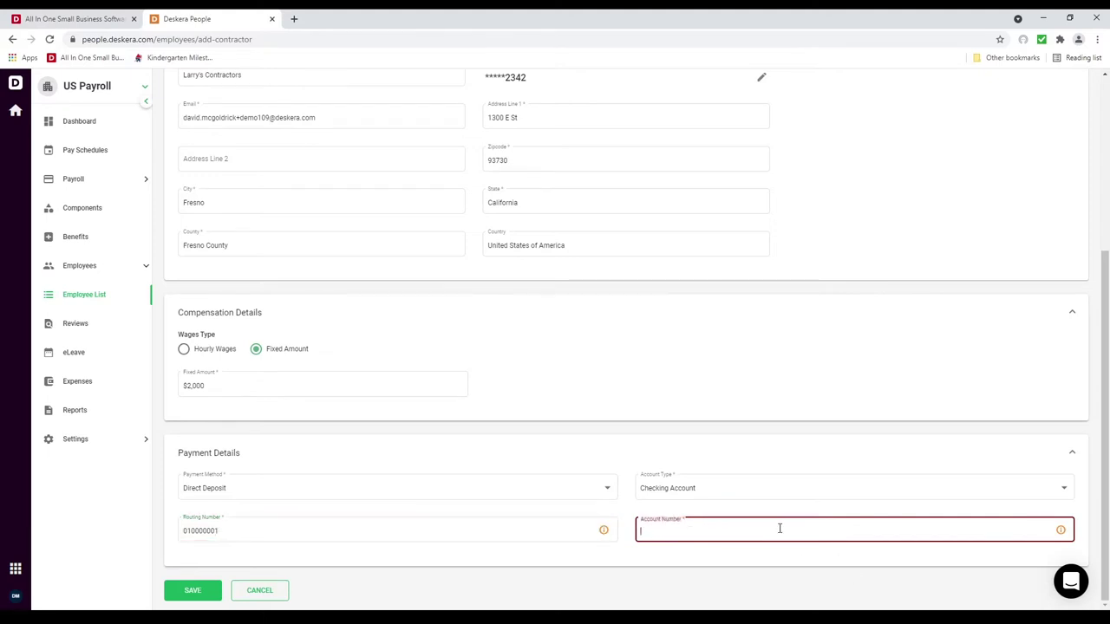
mouse_move(1065, 532)
text(1234)
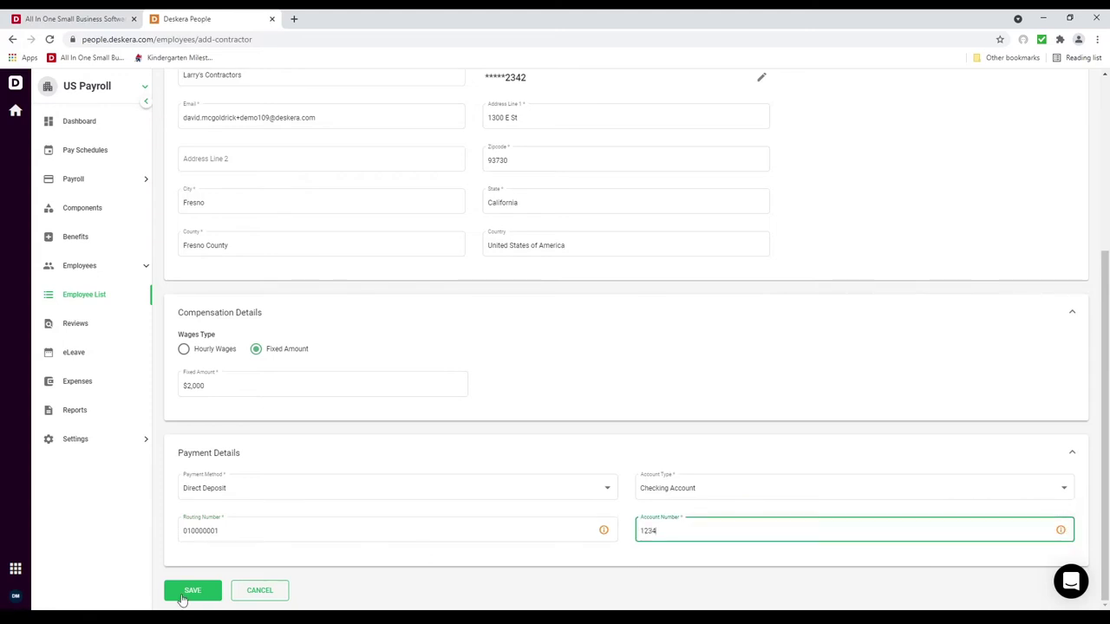
click(182, 599)
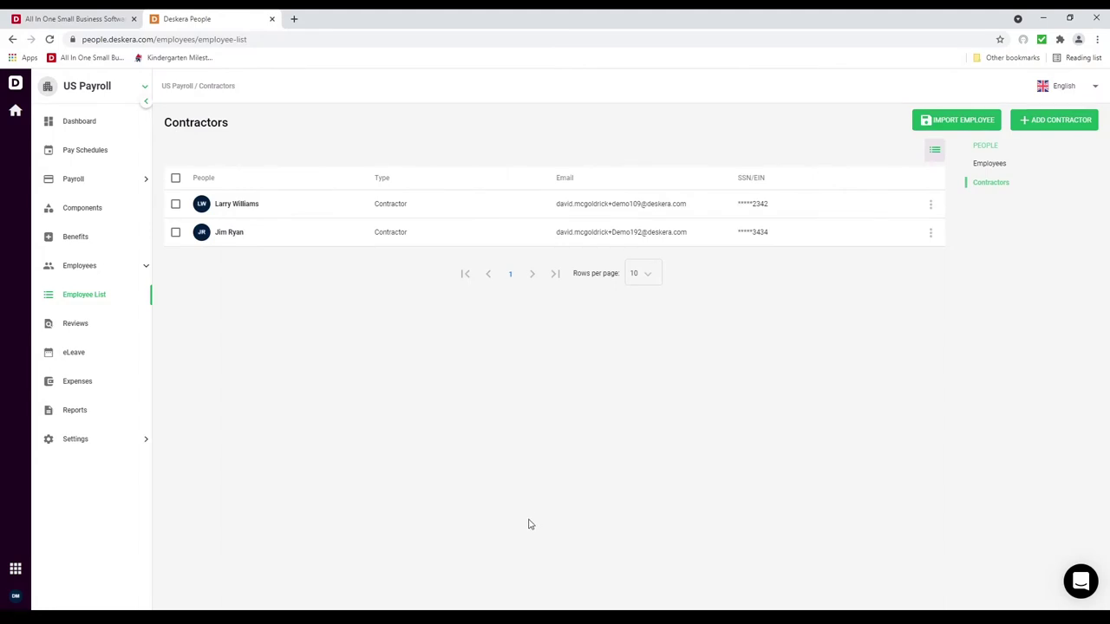
Step: Start a new pay component named 'Bonus' as a fixed Earning
click(104, 212)
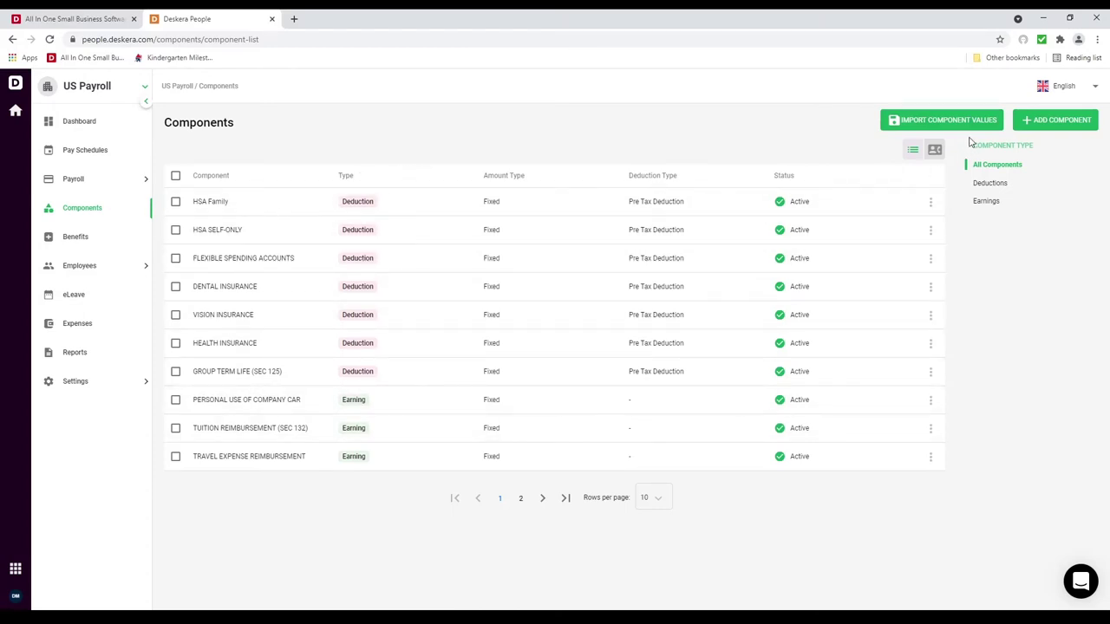
click(1051, 122)
click(850, 173)
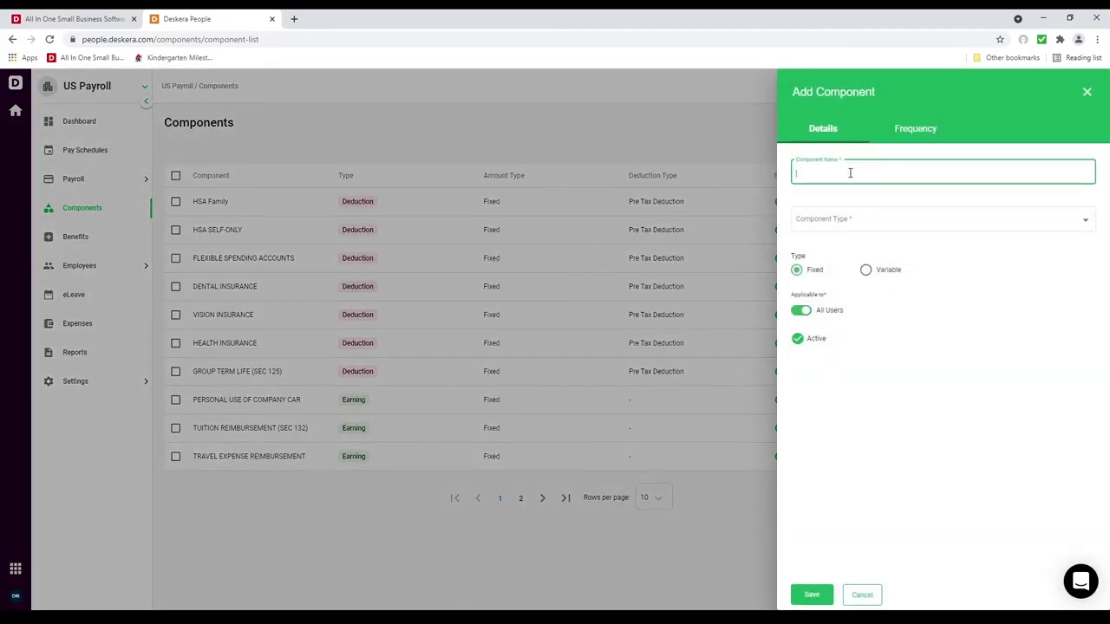
text(Bonus)
click(864, 223)
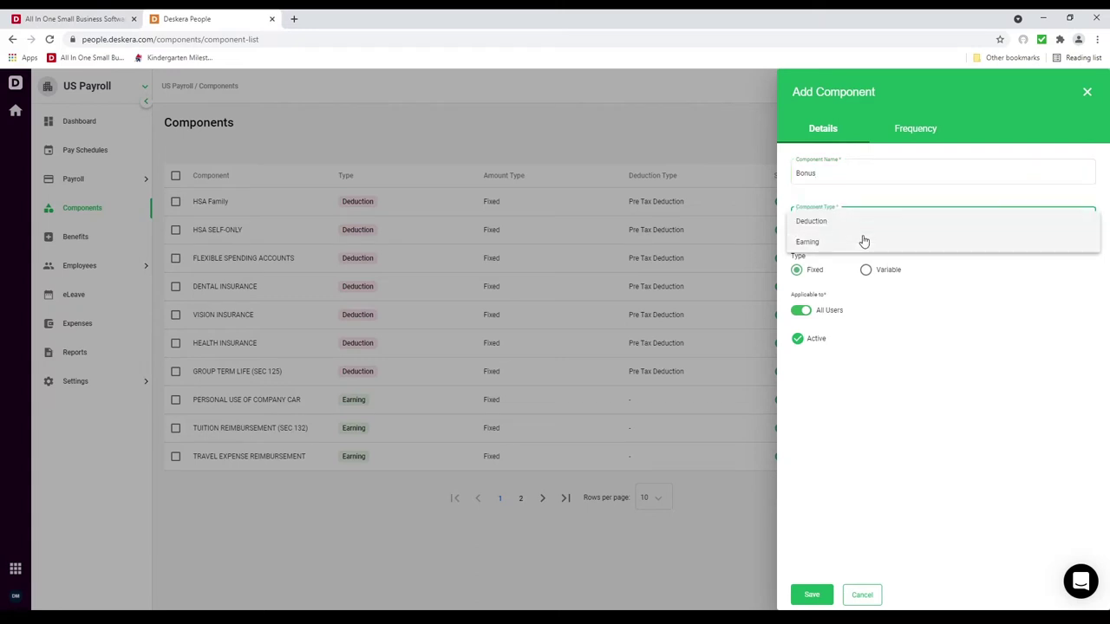
click(861, 241)
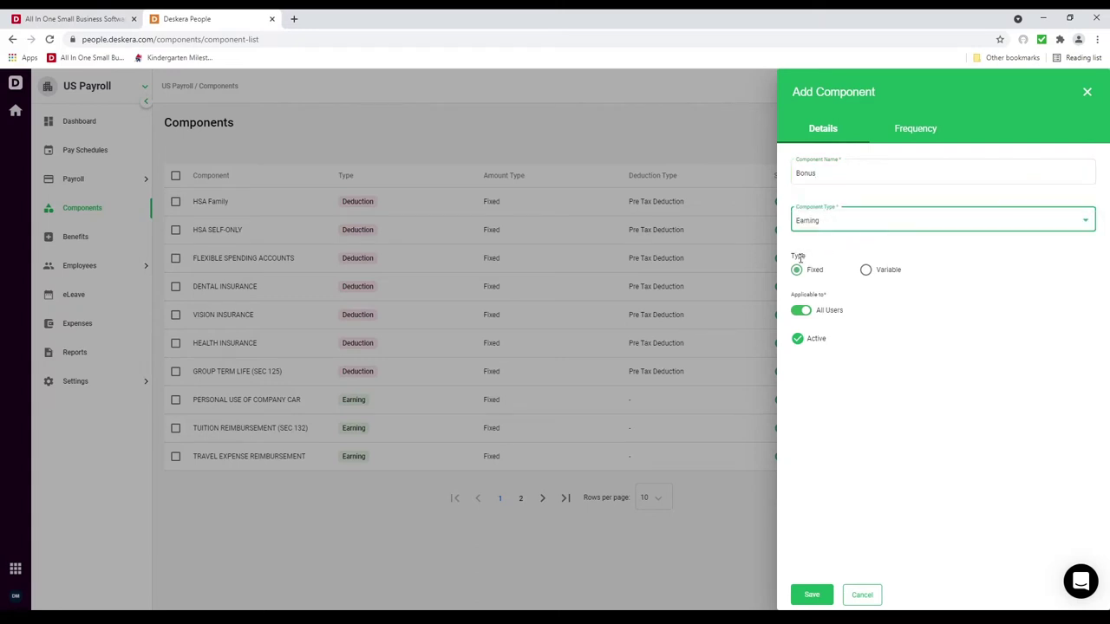
click(865, 271)
click(868, 305)
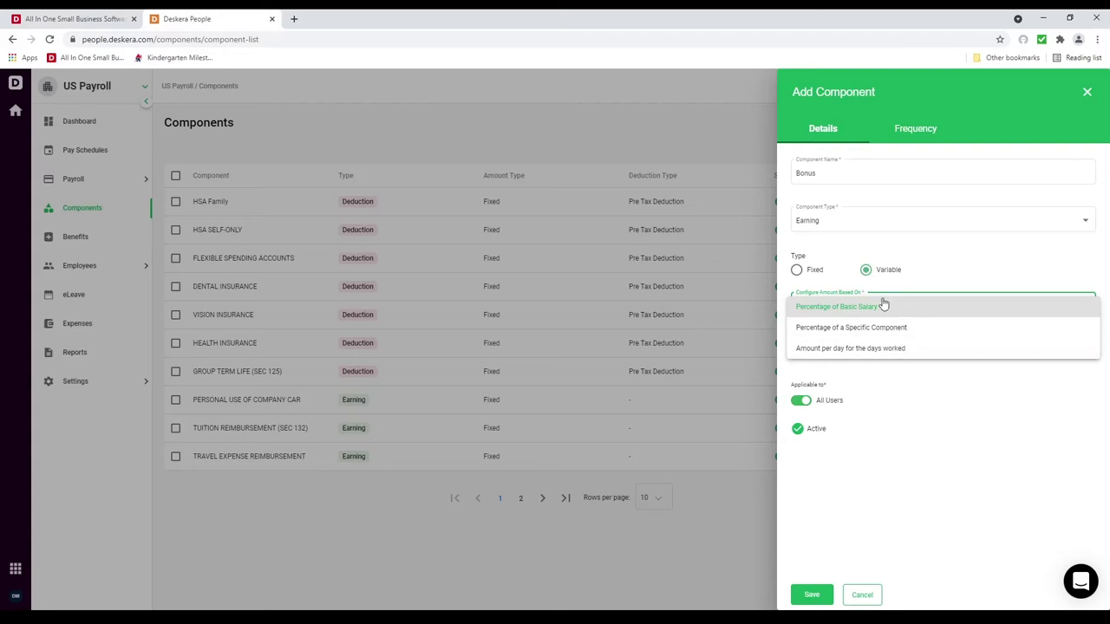
click(882, 305)
click(865, 347)
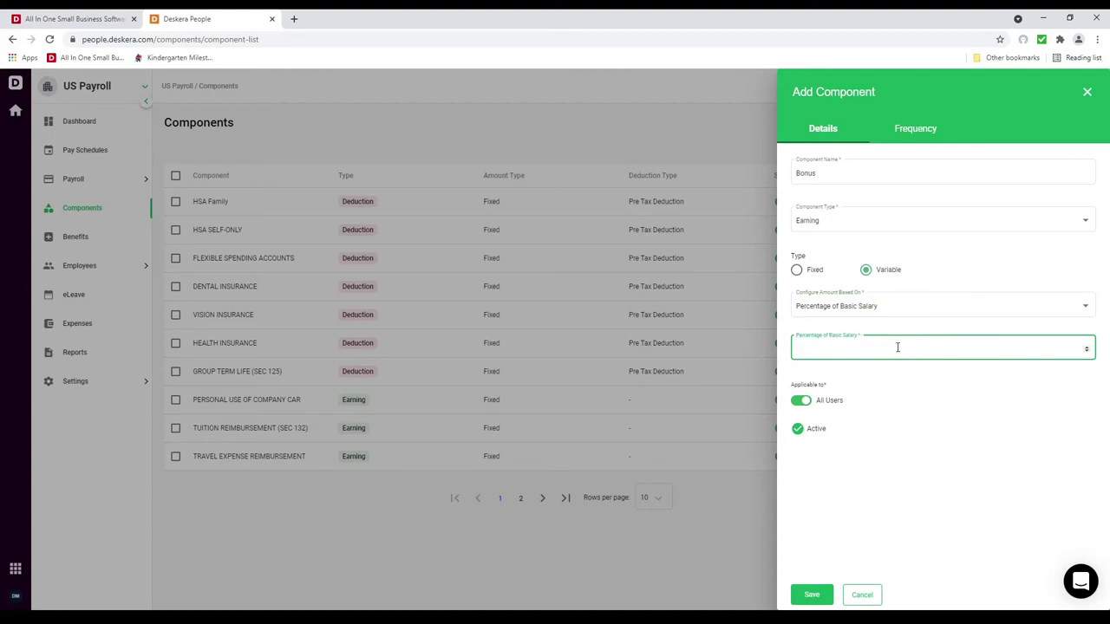
click(799, 270)
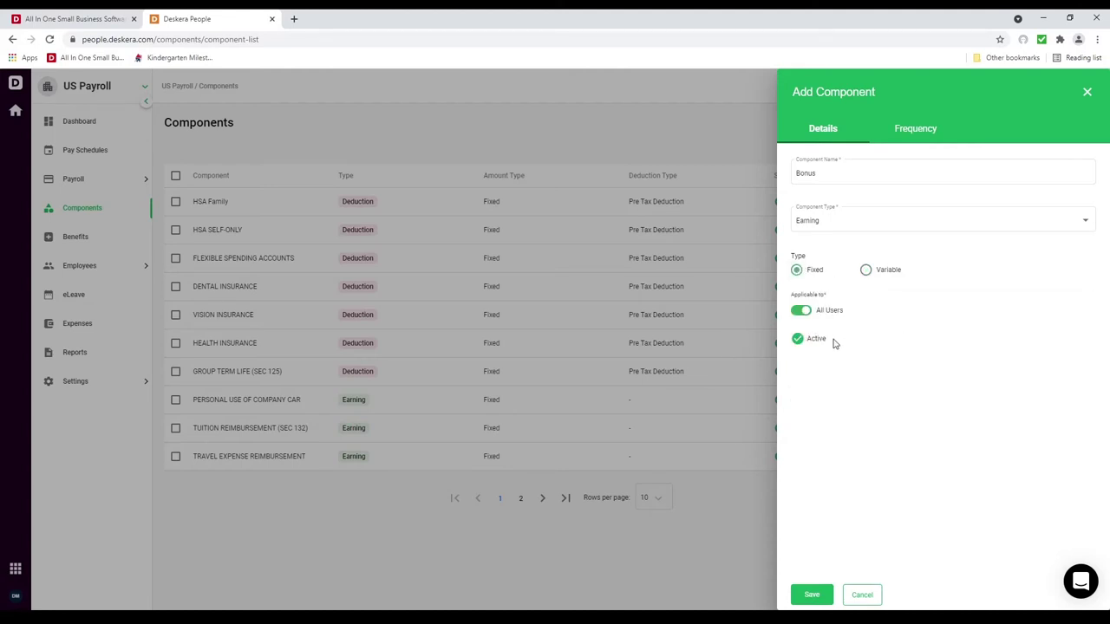
Step: Set the Bonus payment frequency to Yearly at year-end, then return to its details
click(910, 137)
click(891, 168)
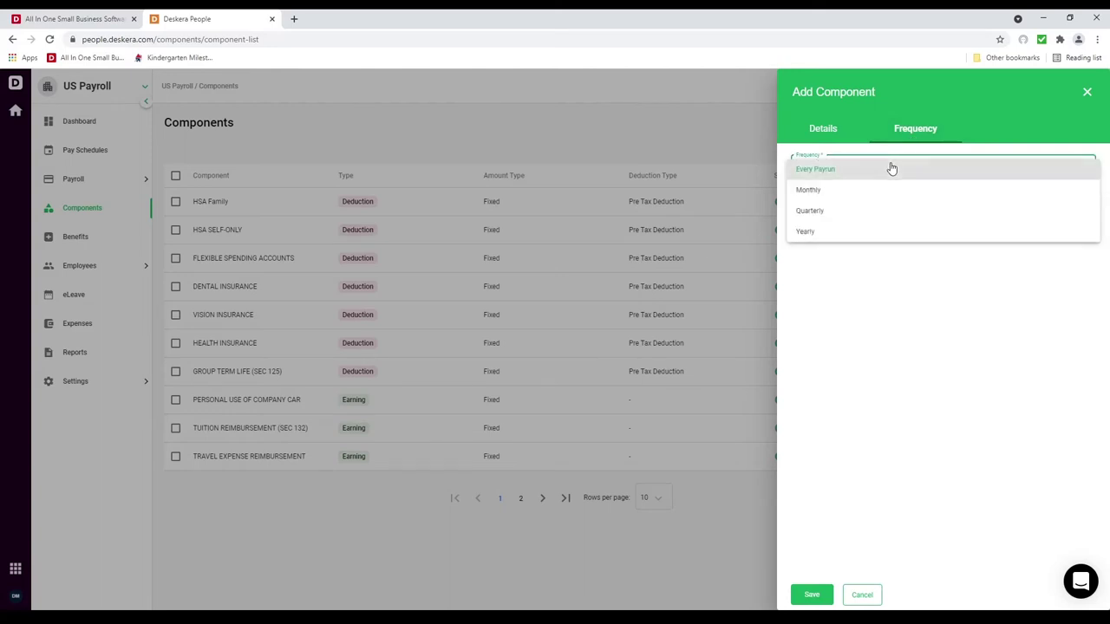
click(882, 231)
click(850, 213)
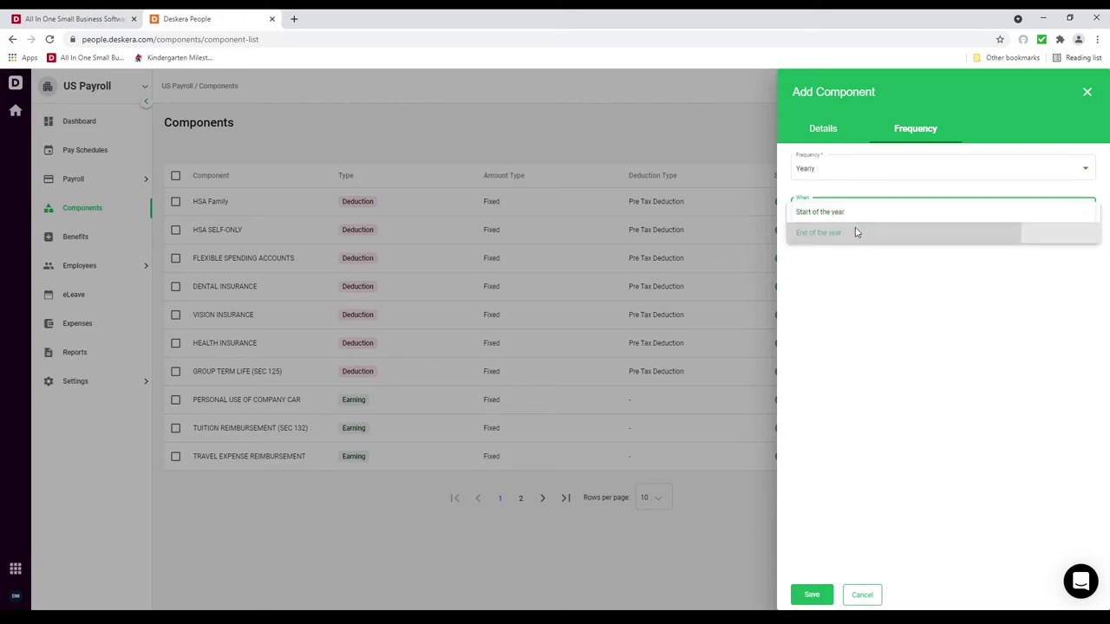
click(854, 232)
click(851, 176)
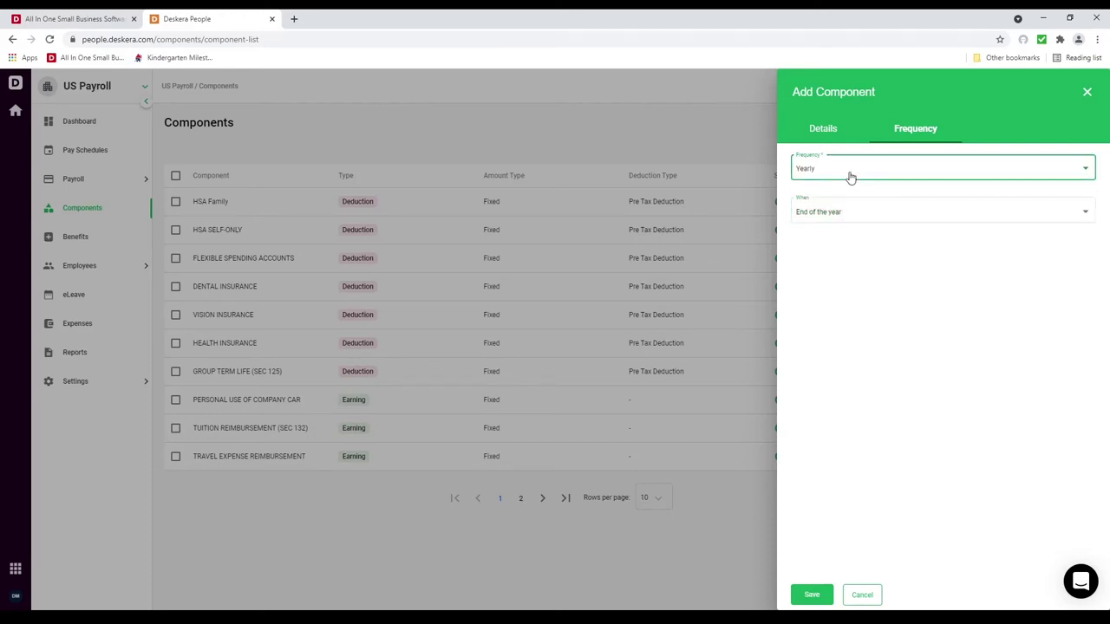
click(879, 295)
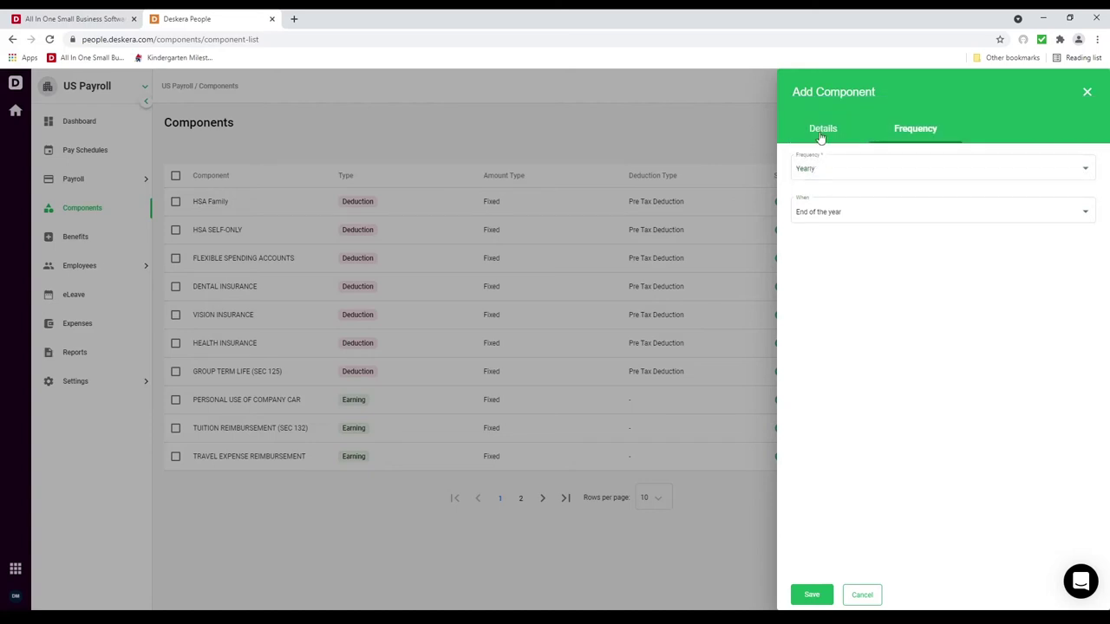
click(821, 132)
click(845, 222)
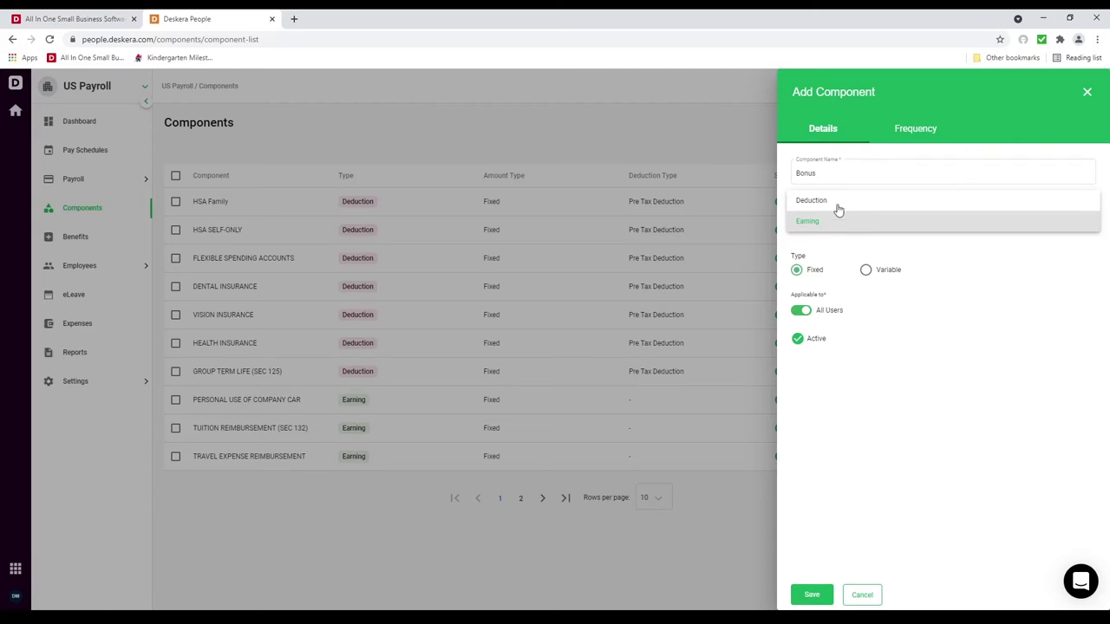
click(861, 598)
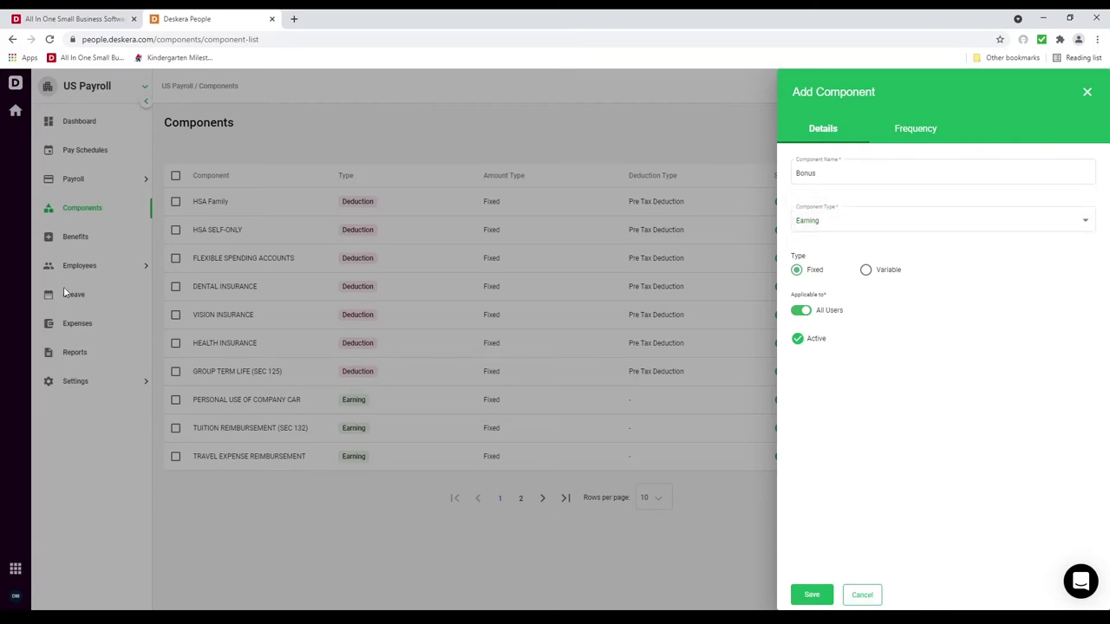
Step: Discard the Bonus draft and start a new Benefit named 'commuter'
click(861, 596)
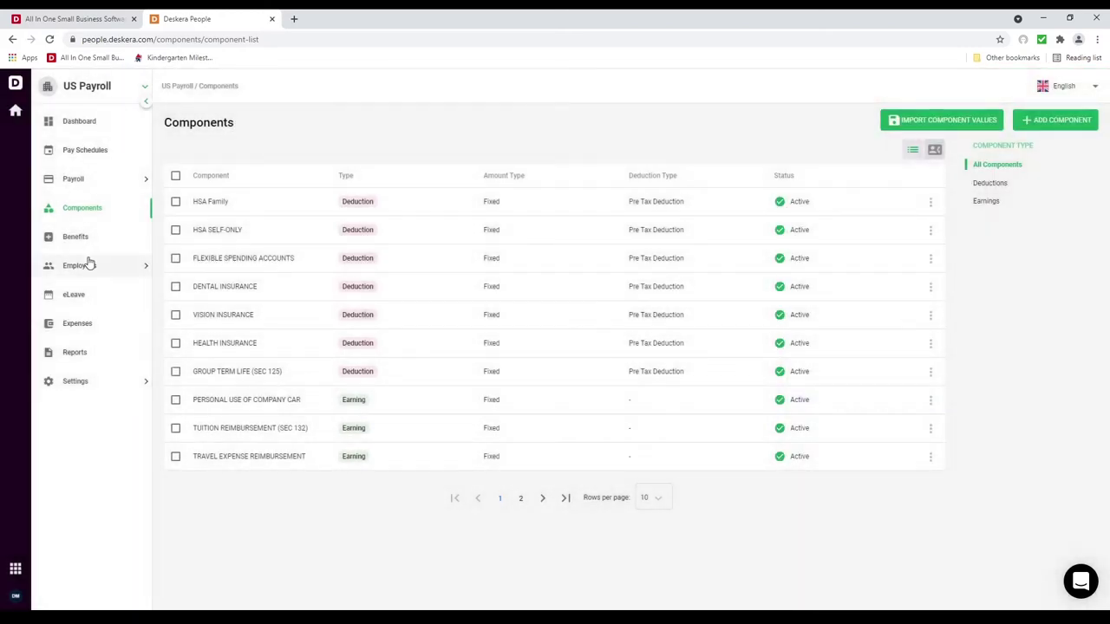
click(87, 245)
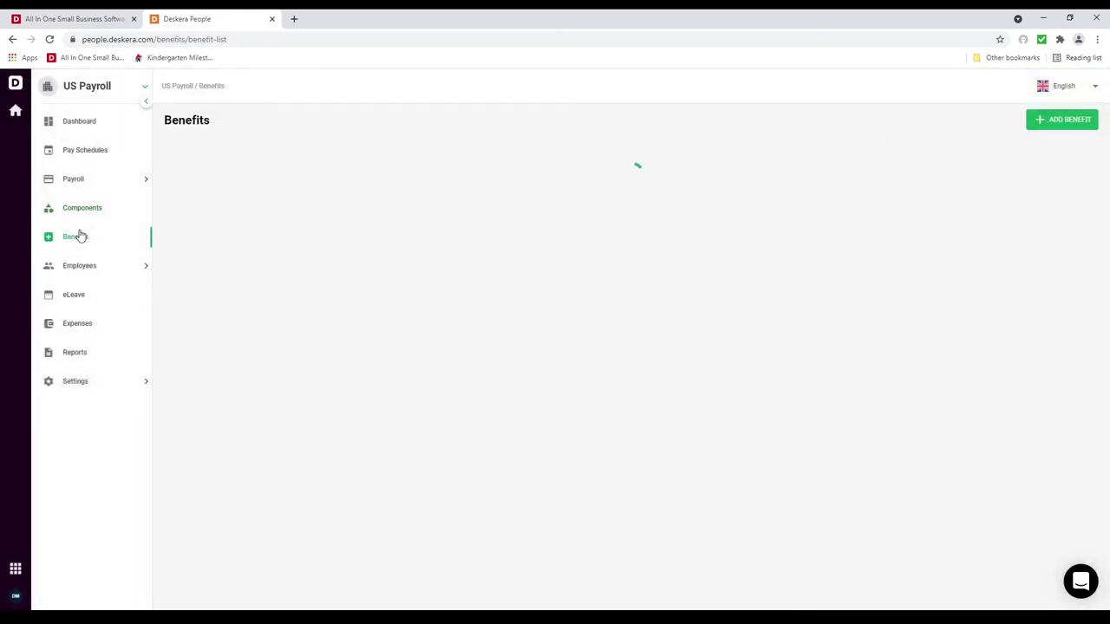
click(1075, 120)
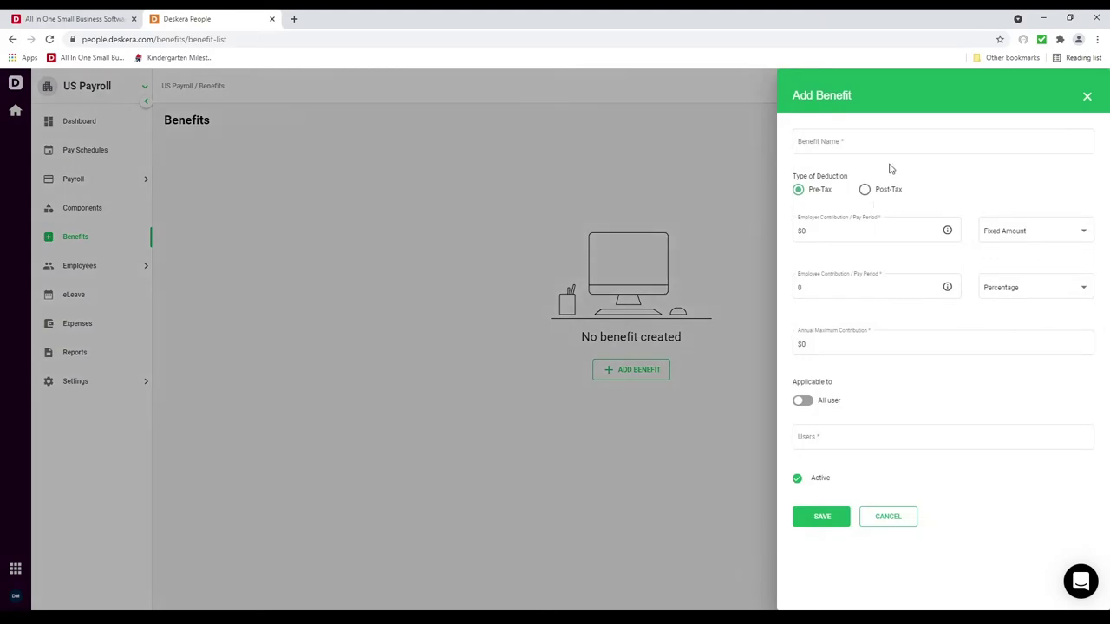
click(868, 147)
text(commuter Benefit)
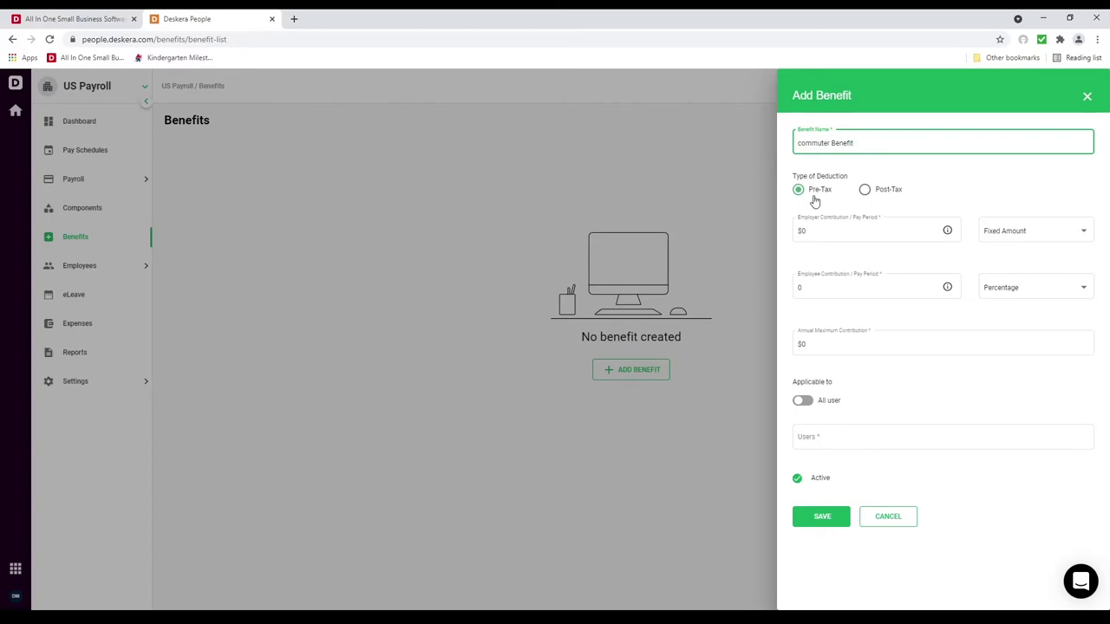
Step: Set the employer contribution to a fixed $100 and the employee contribution to a fixed amount
click(852, 232)
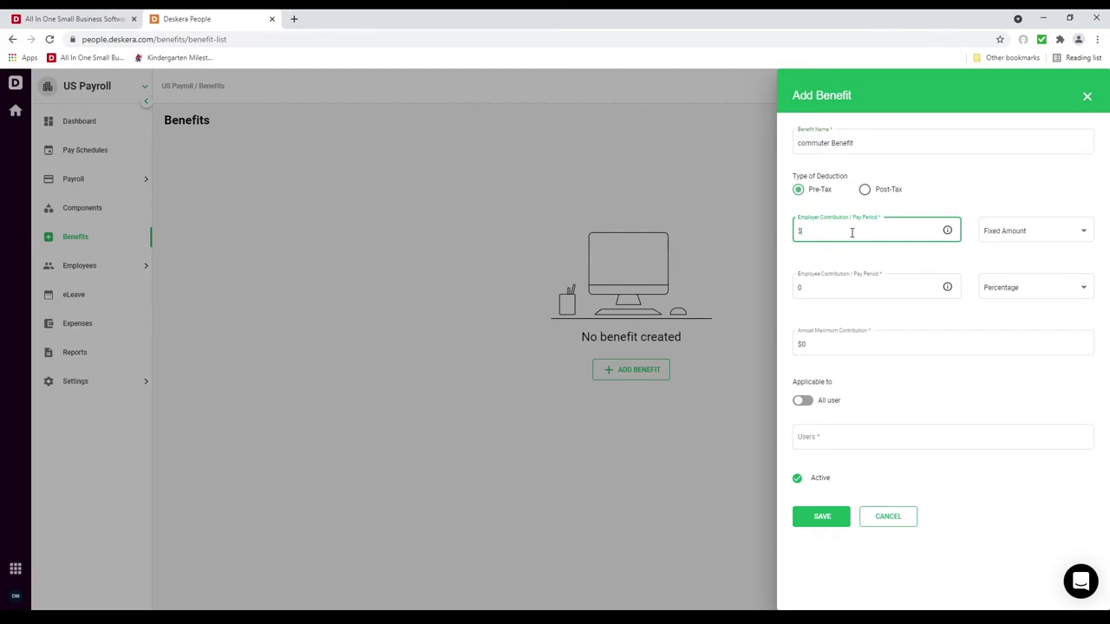
text(100)
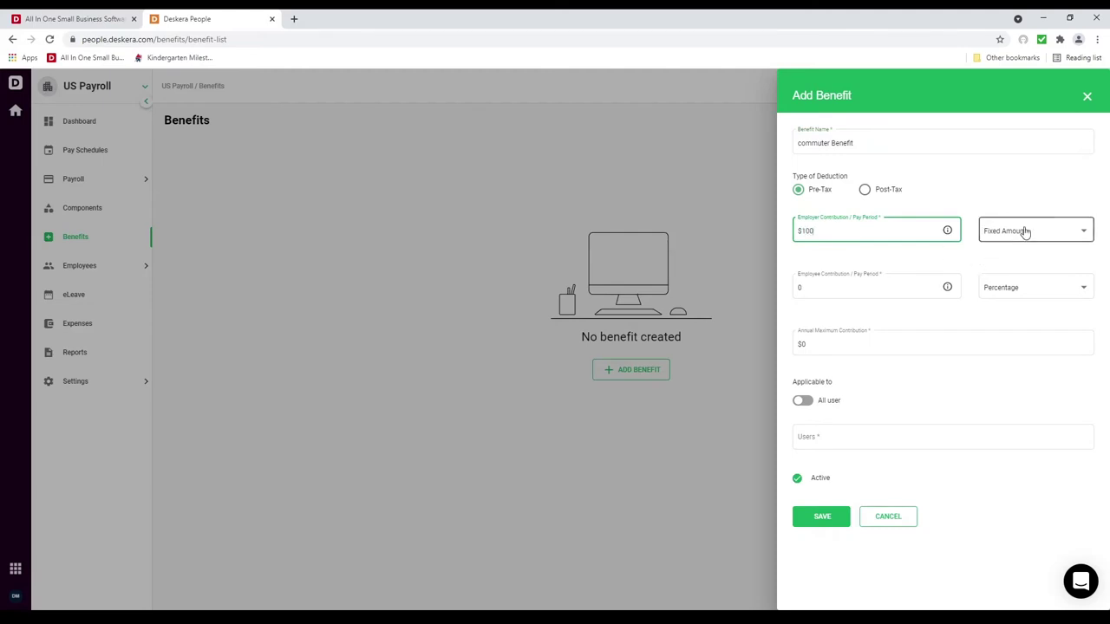
click(1024, 231)
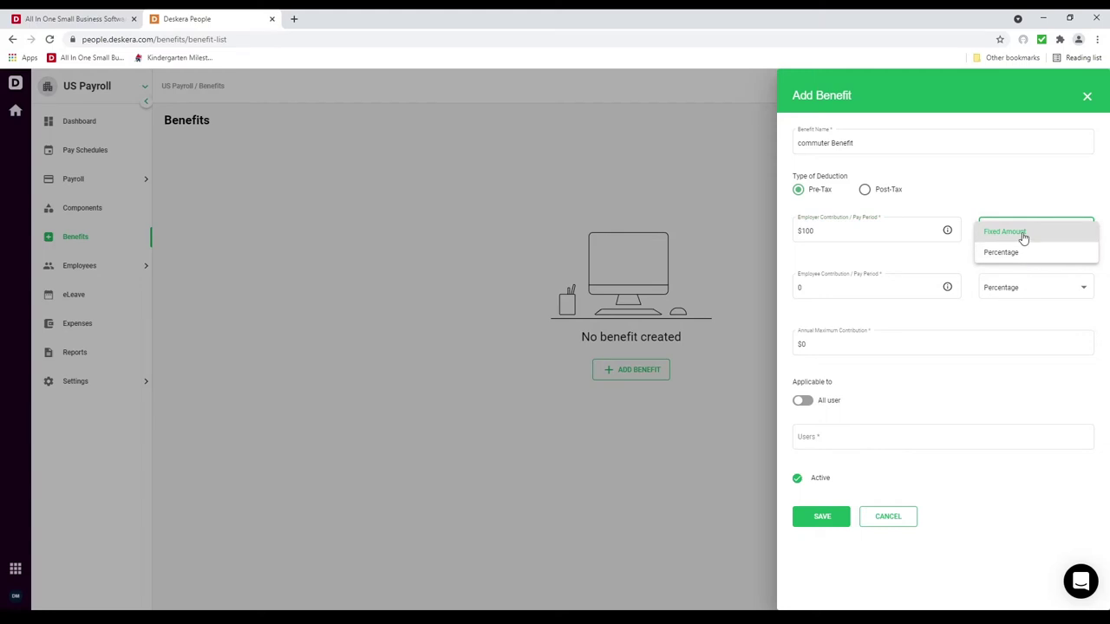
click(1023, 232)
click(833, 289)
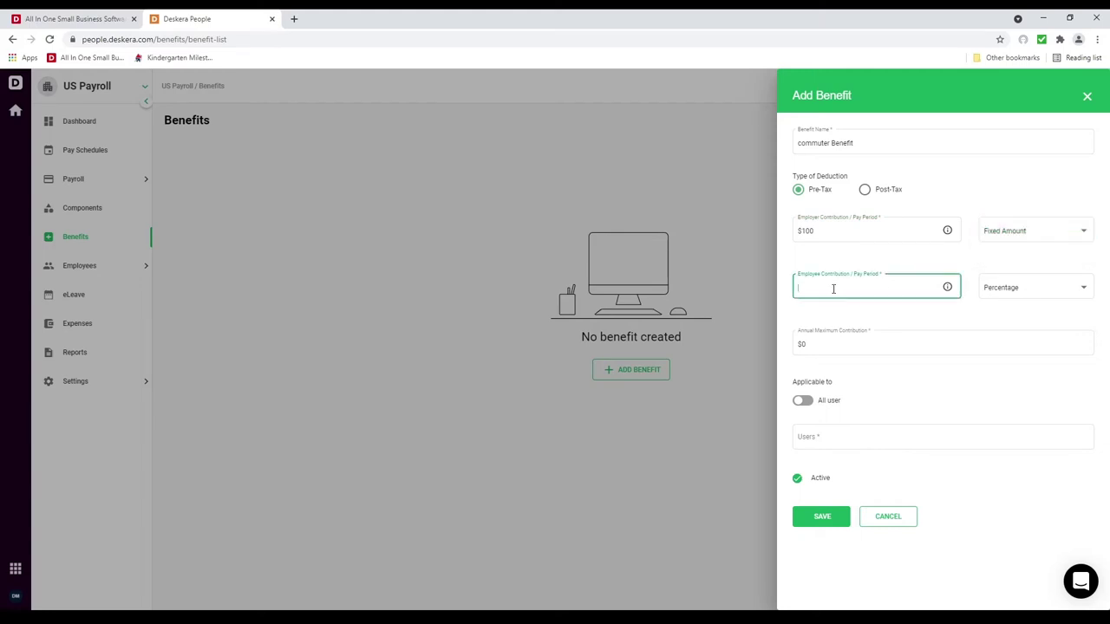
click(1043, 288)
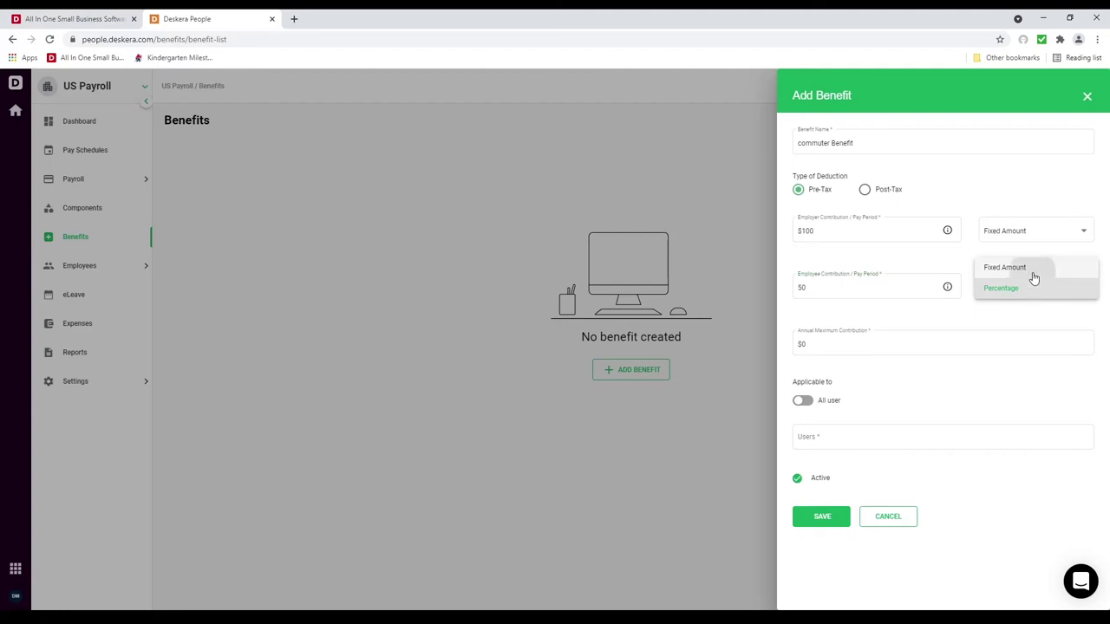
click(1028, 269)
Step: Set the annual maximum to 1,500, assign one employee, and save the benefit
click(829, 340)
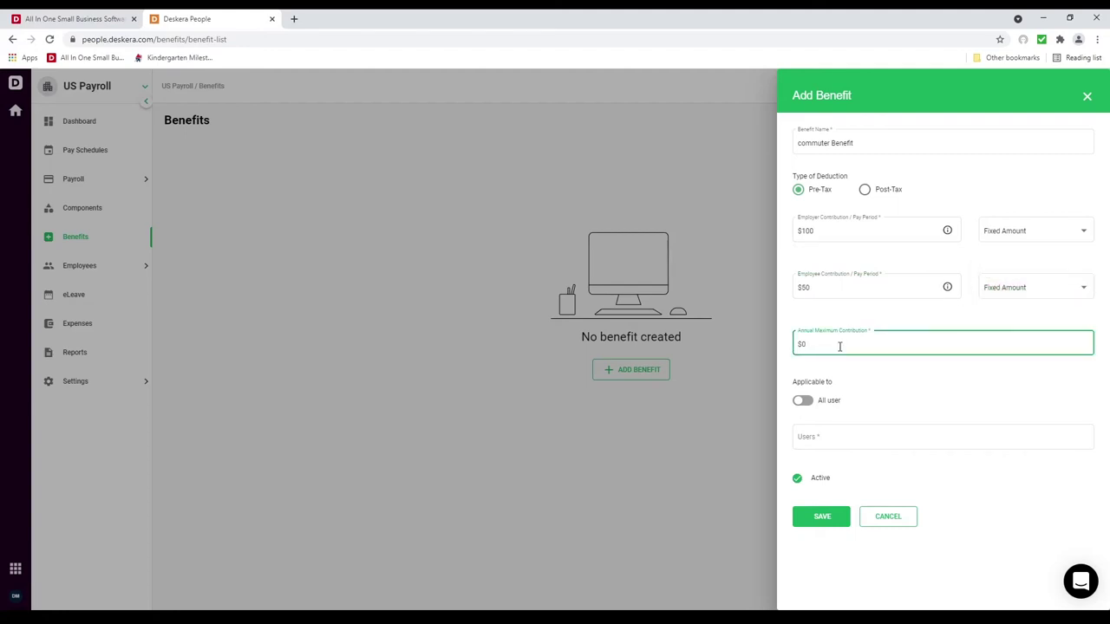
text(1,500)
click(847, 393)
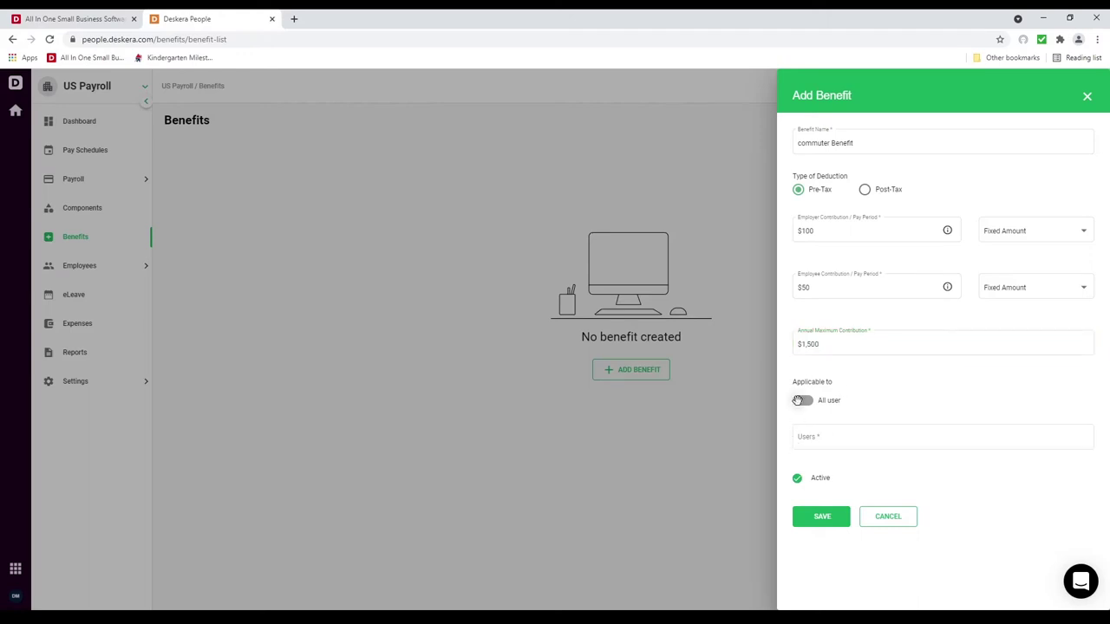
click(805, 437)
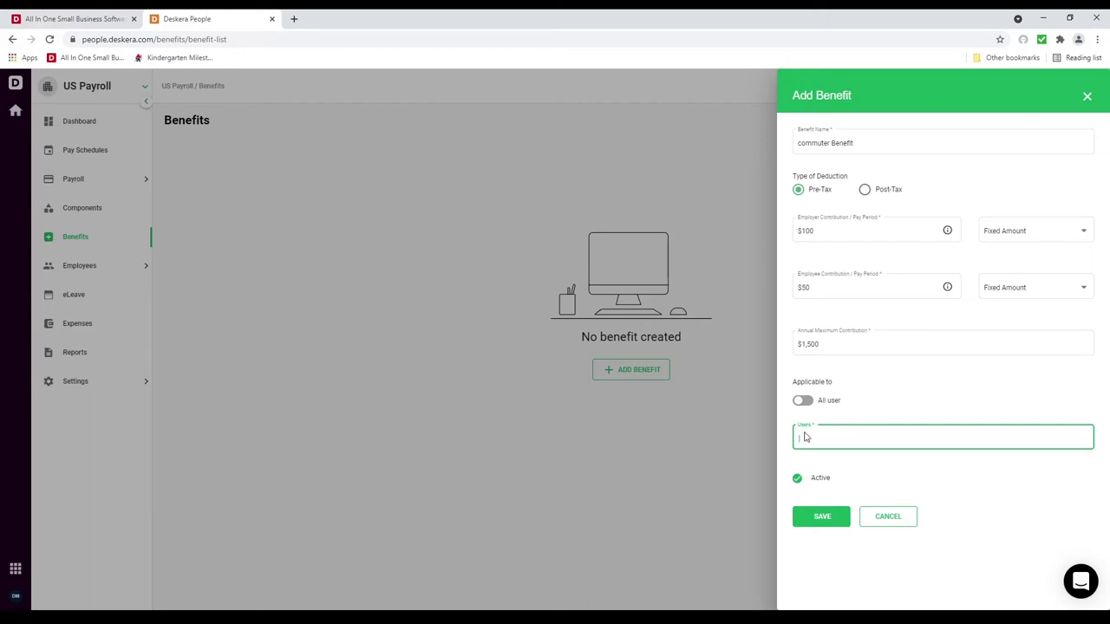
text(Da)
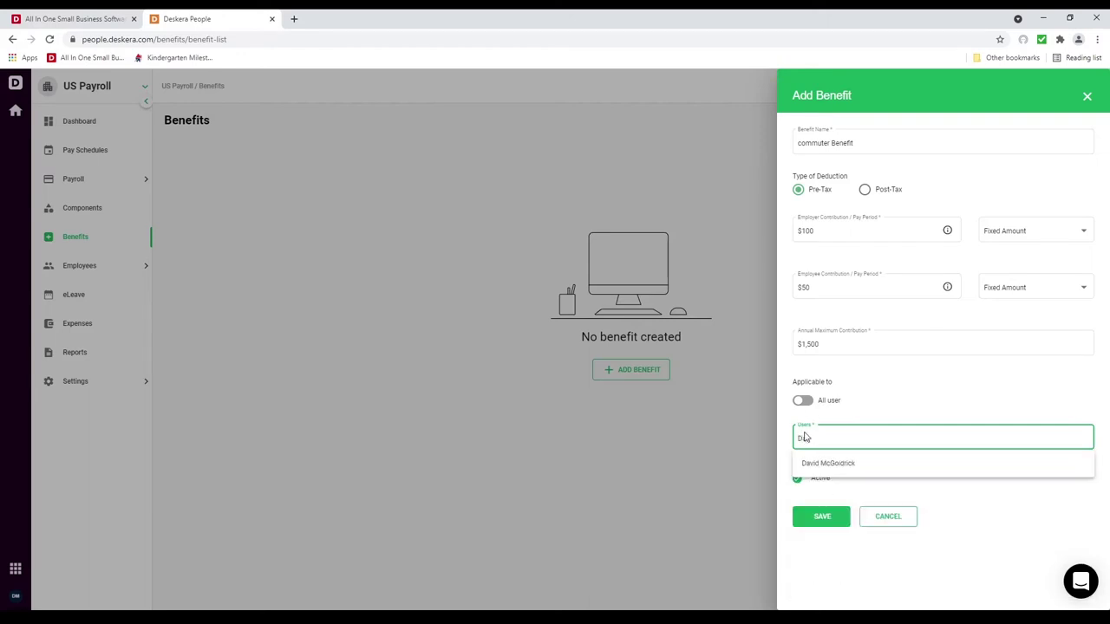
click(823, 465)
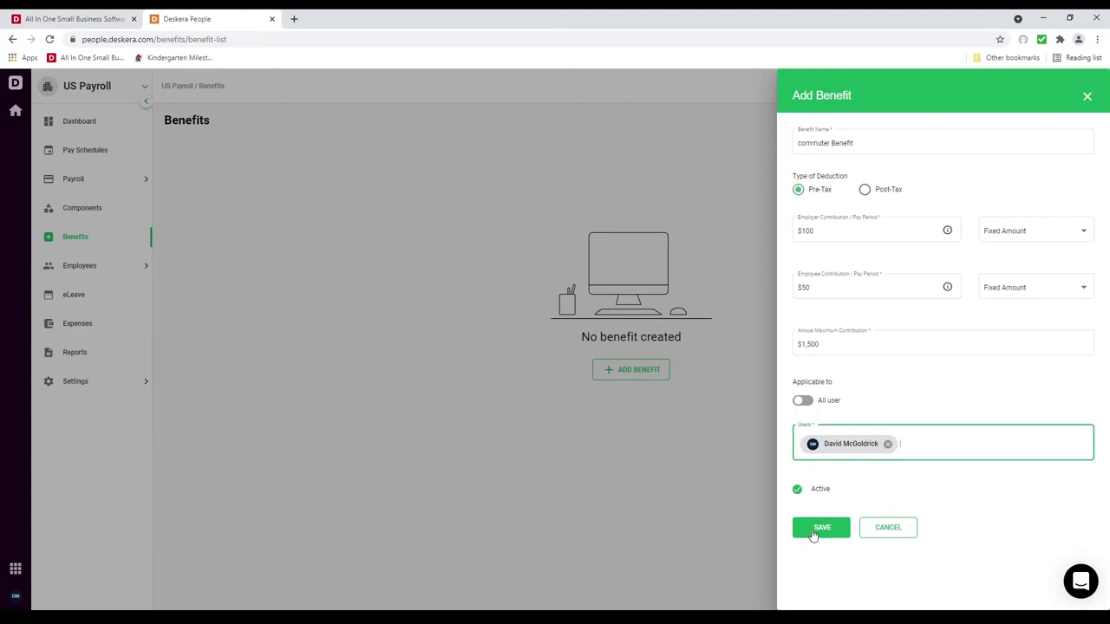
click(815, 531)
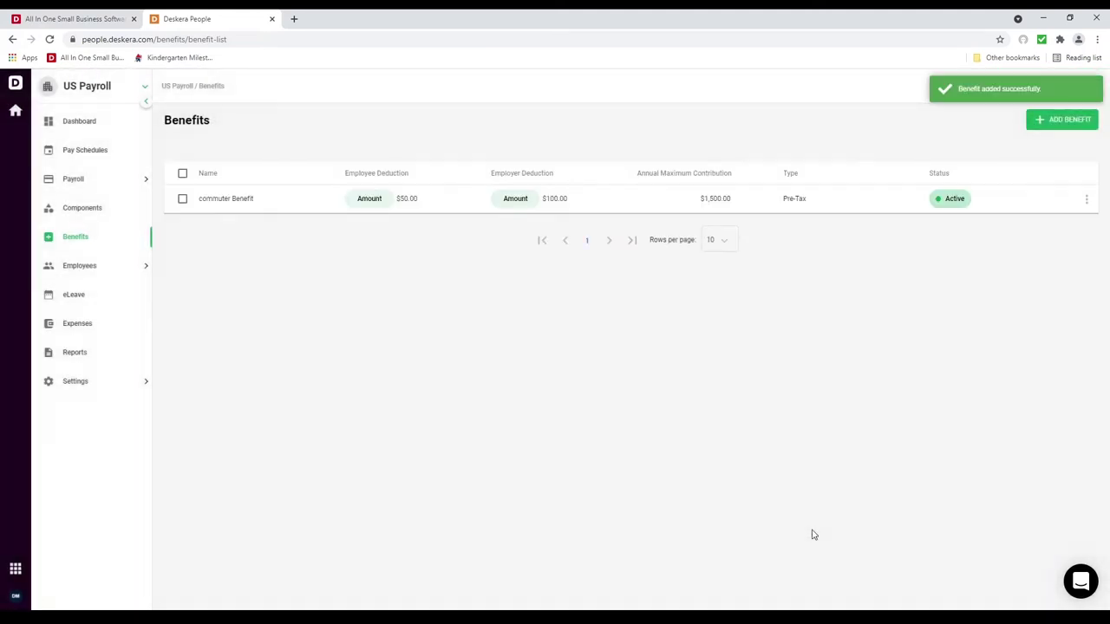
Step: Draft a Weekly pay schedule with a Monday–Friday week, paid the last working day, for one employee
click(136, 156)
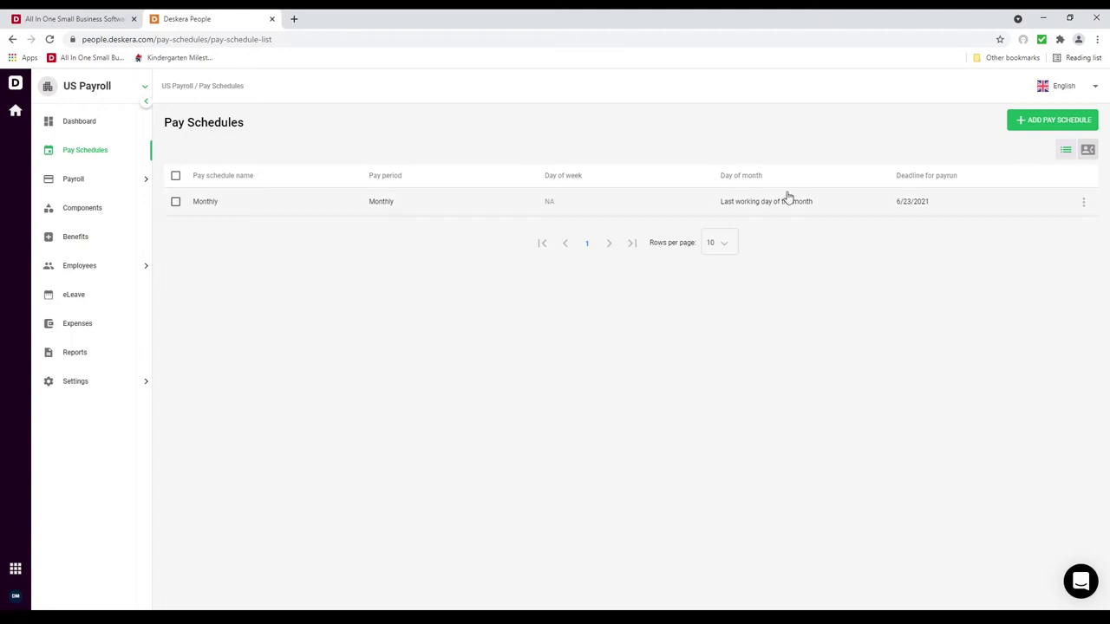
click(1063, 120)
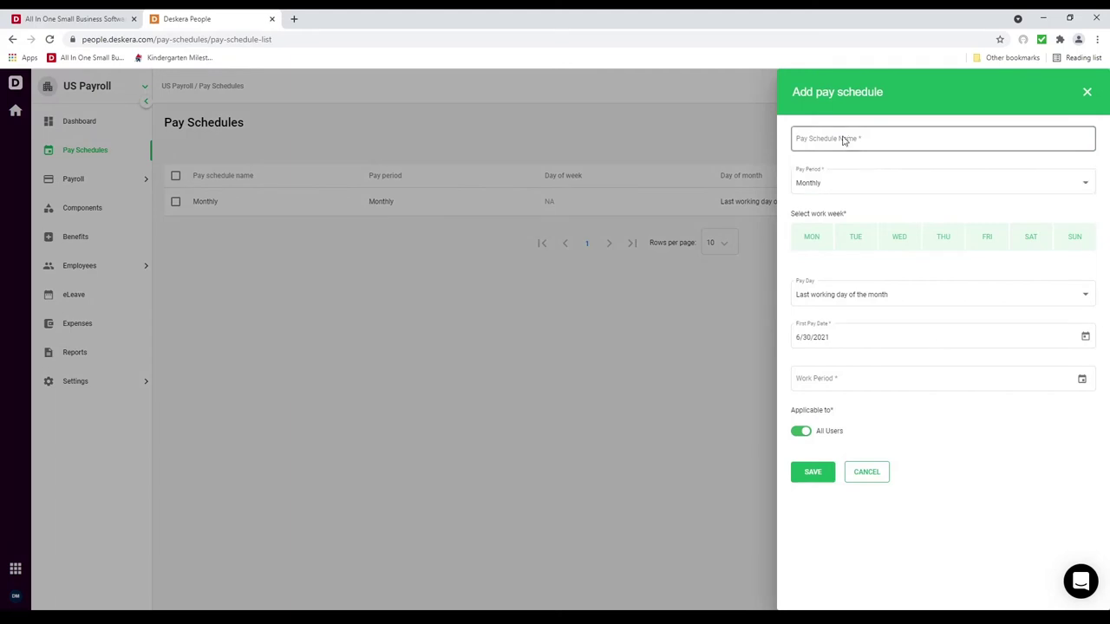
click(843, 140)
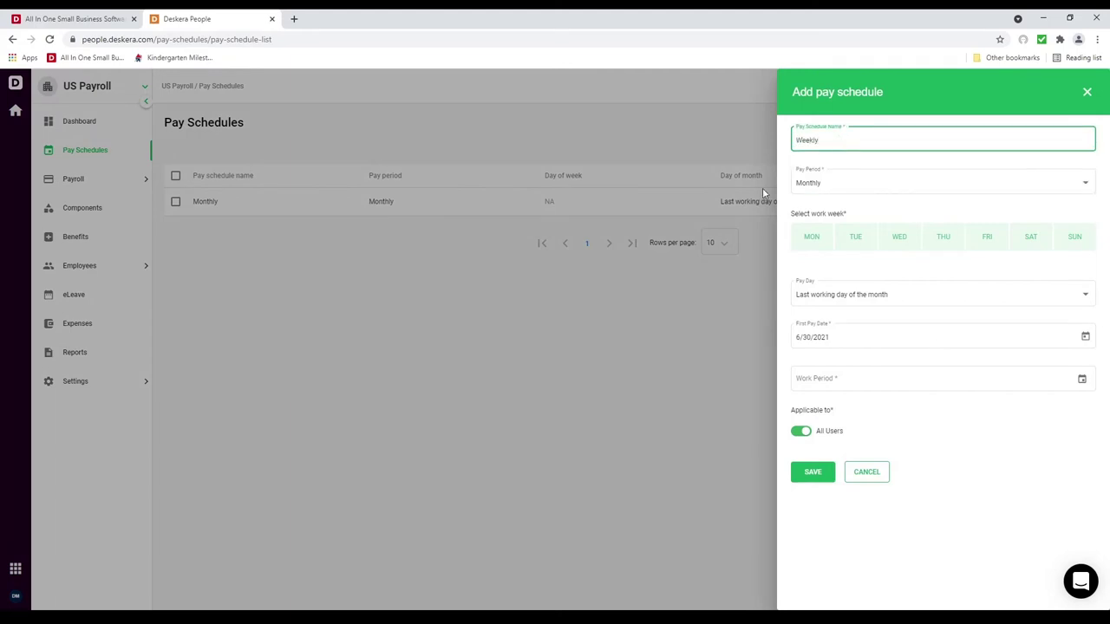
click(848, 184)
click(852, 205)
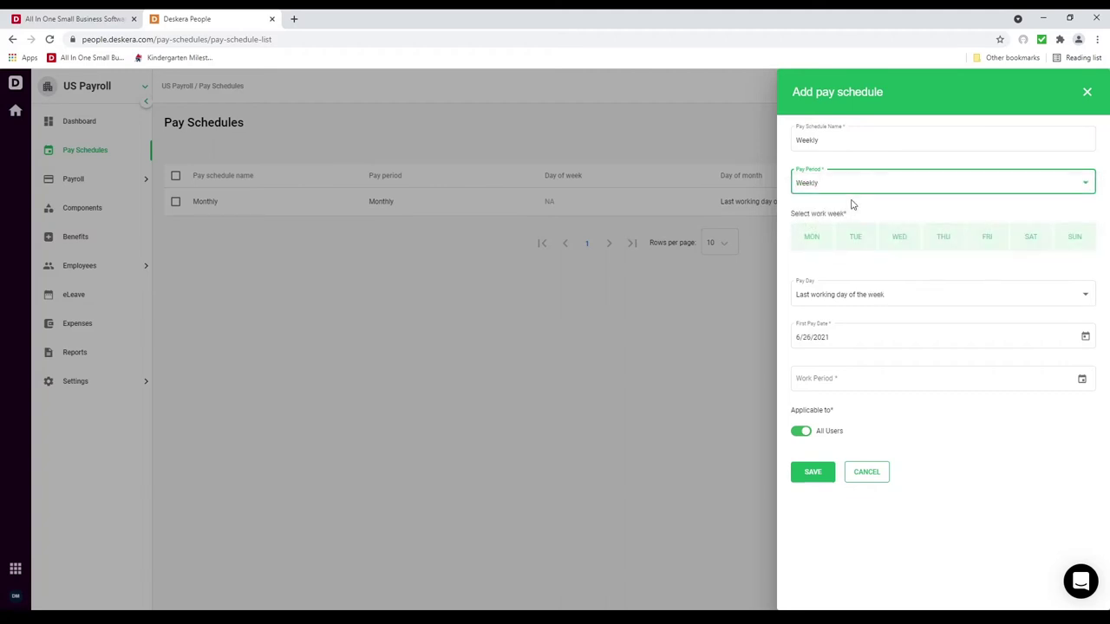
click(1034, 250)
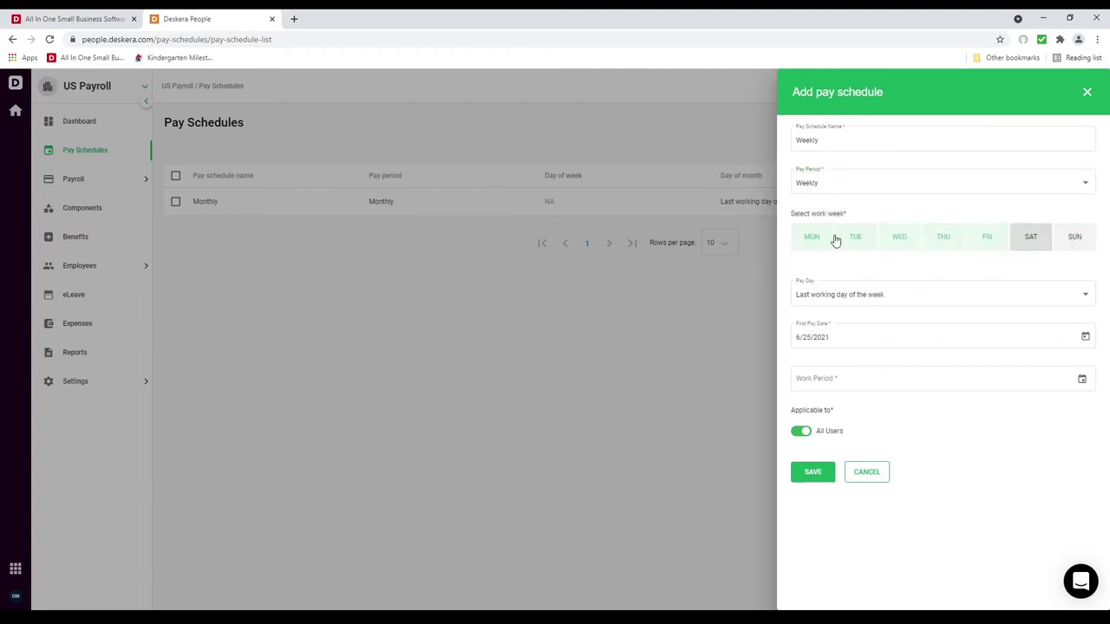
click(912, 308)
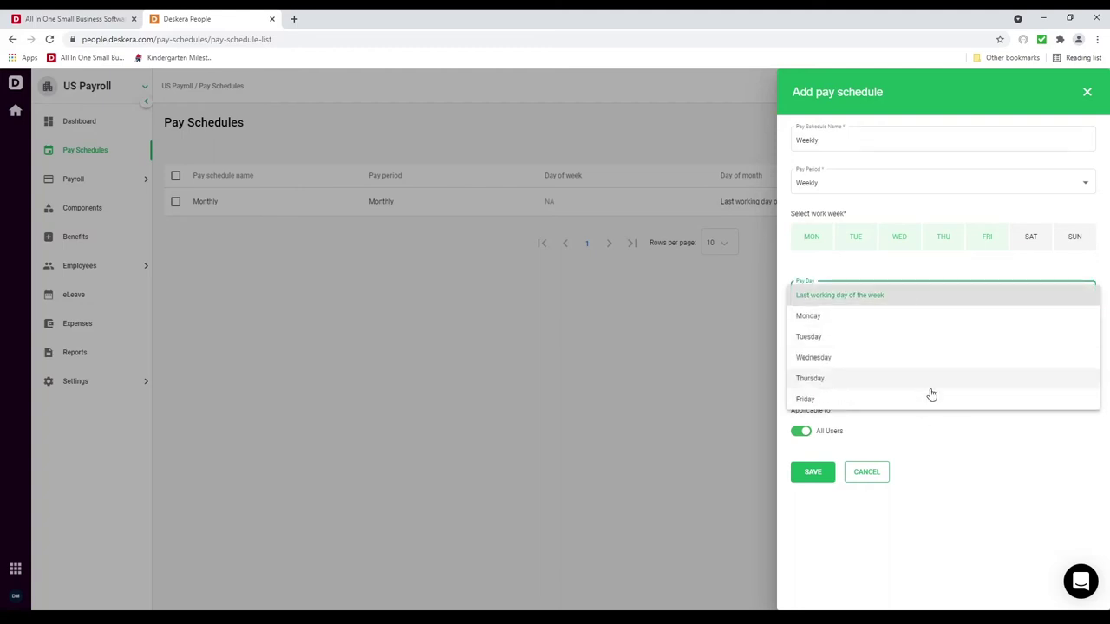
click(882, 296)
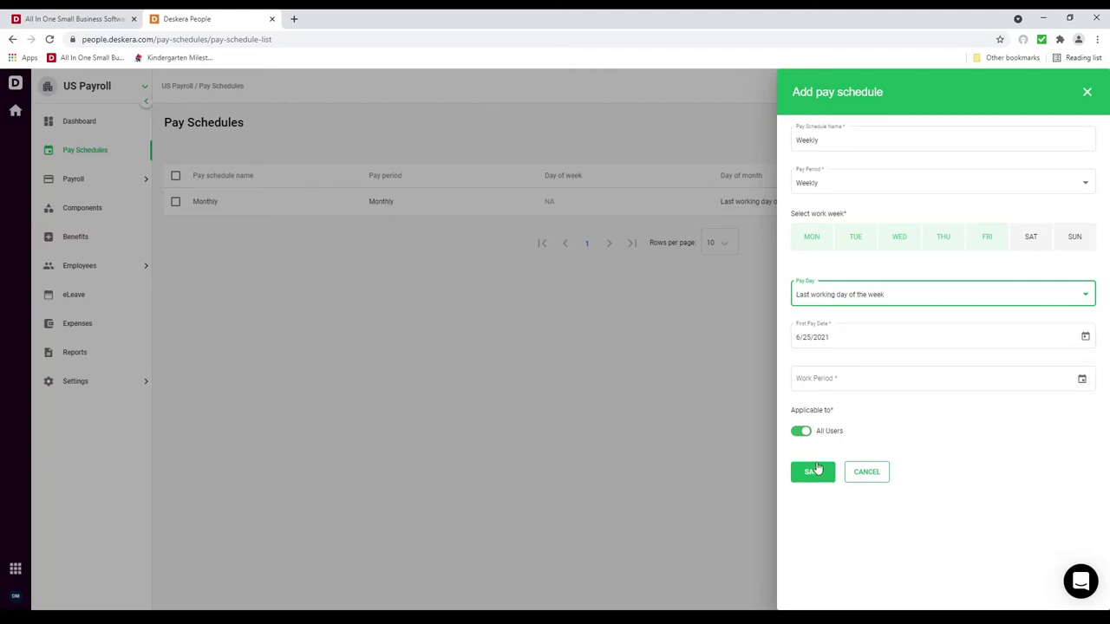
click(805, 431)
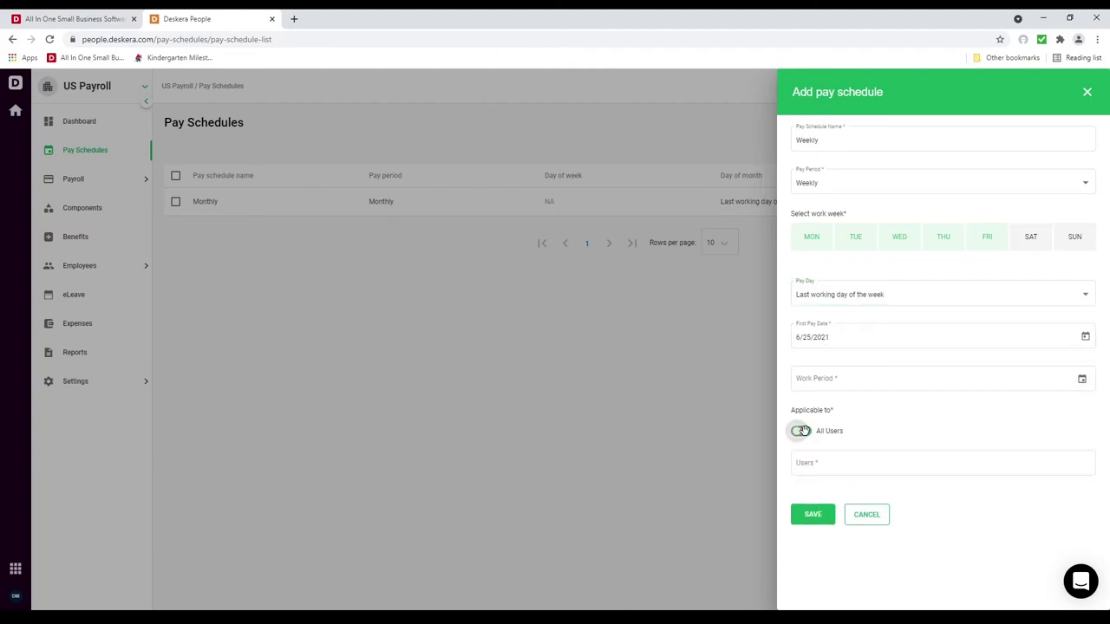
click(822, 463)
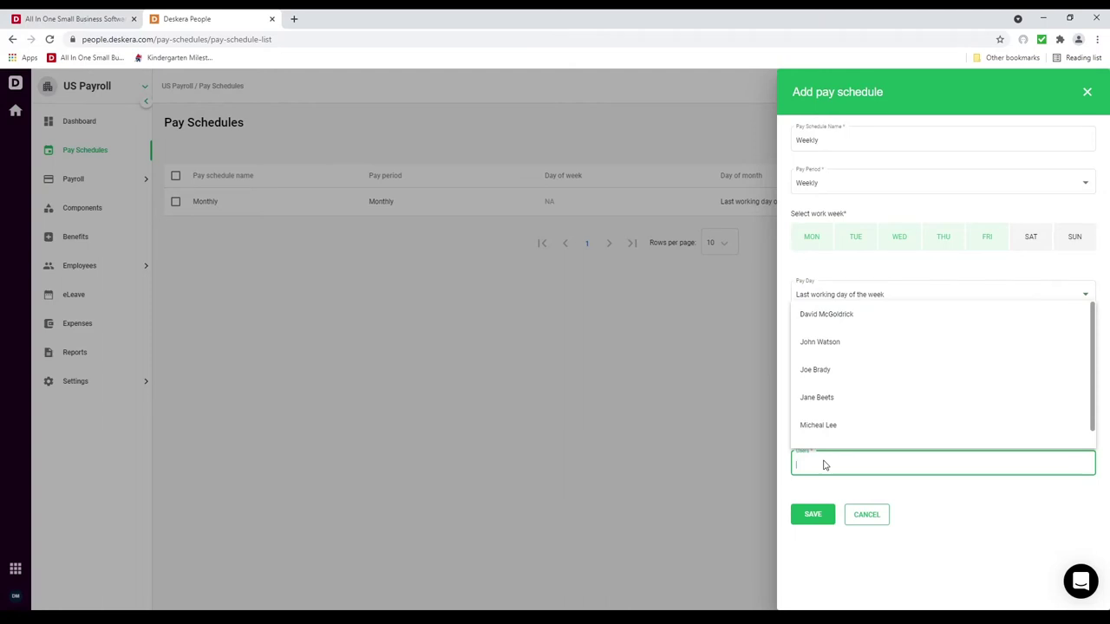
click(833, 407)
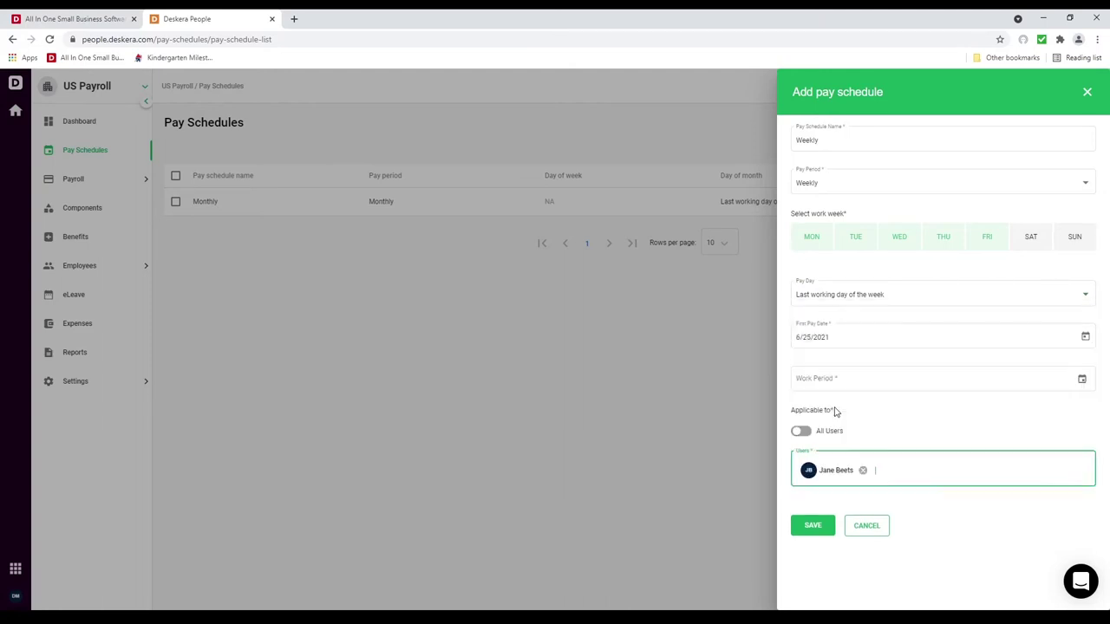
Step: Set the work period to June 20–25, save the Weekly schedule, and expand Payroll
click(808, 529)
click(1083, 379)
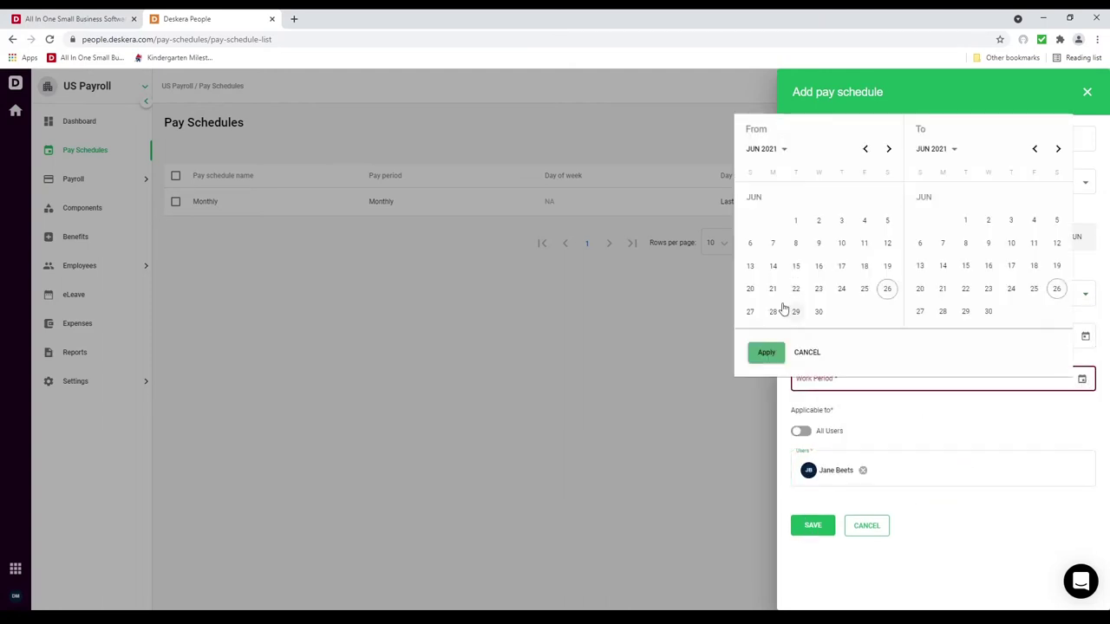
click(751, 290)
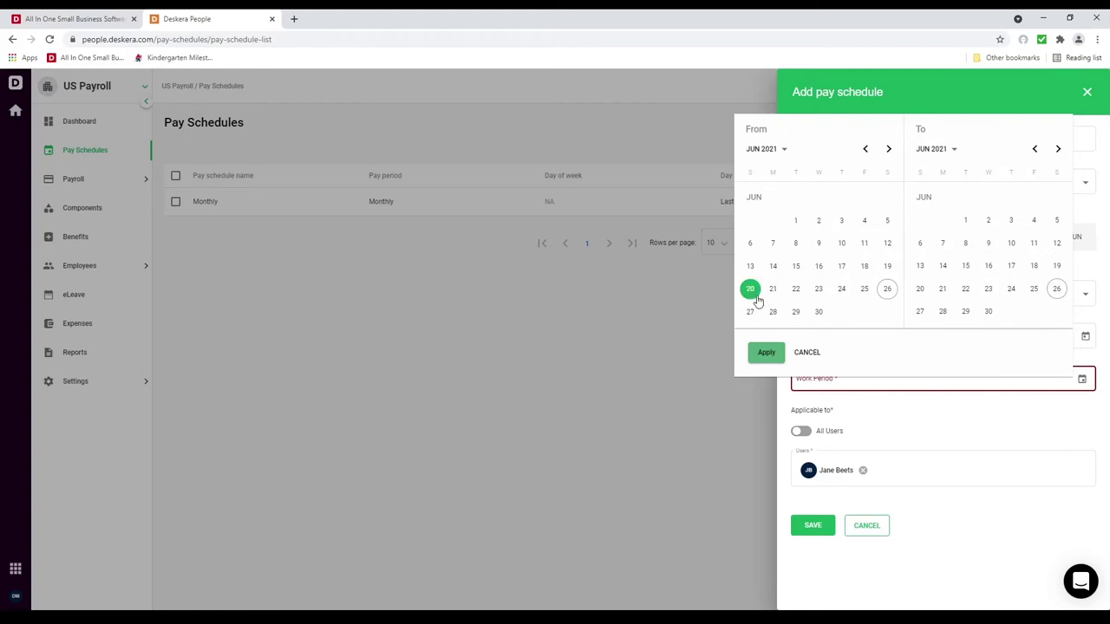
click(1033, 290)
click(764, 352)
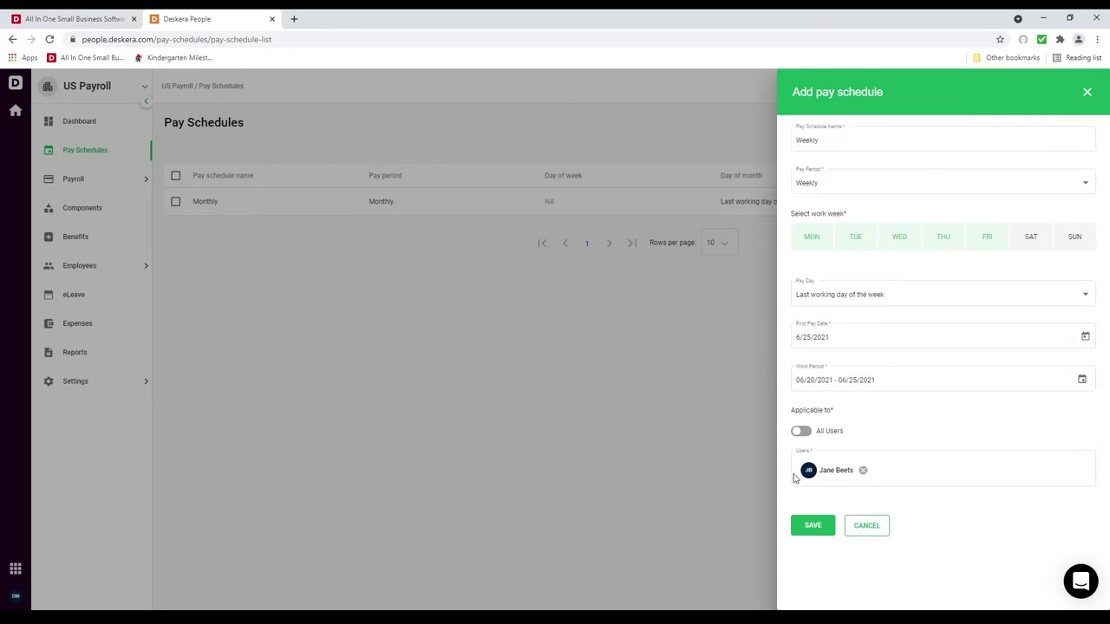
click(811, 533)
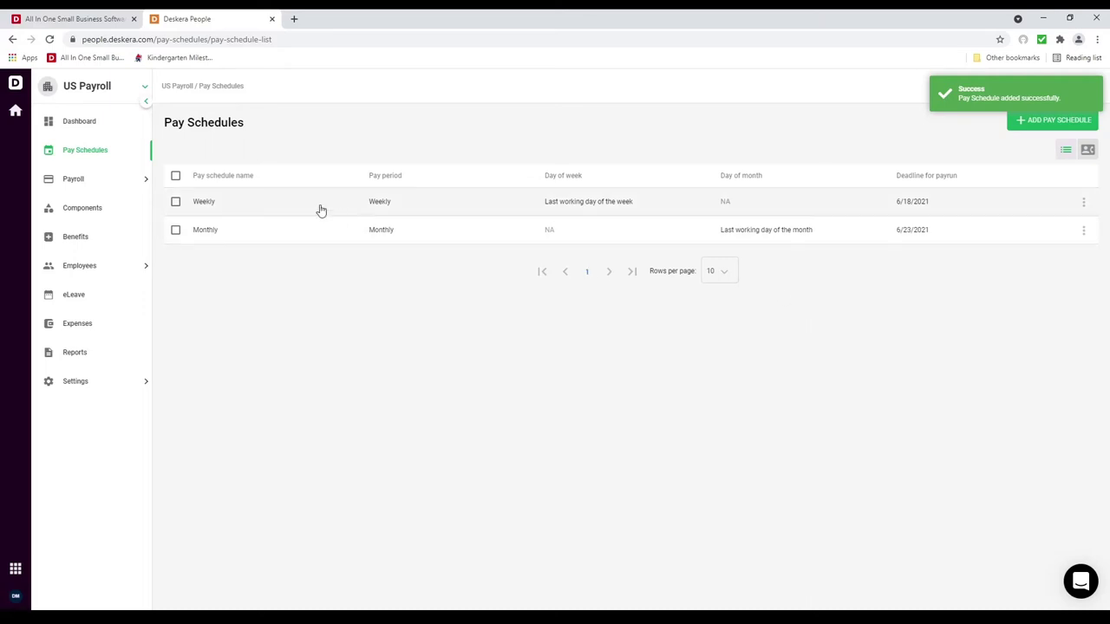
click(106, 183)
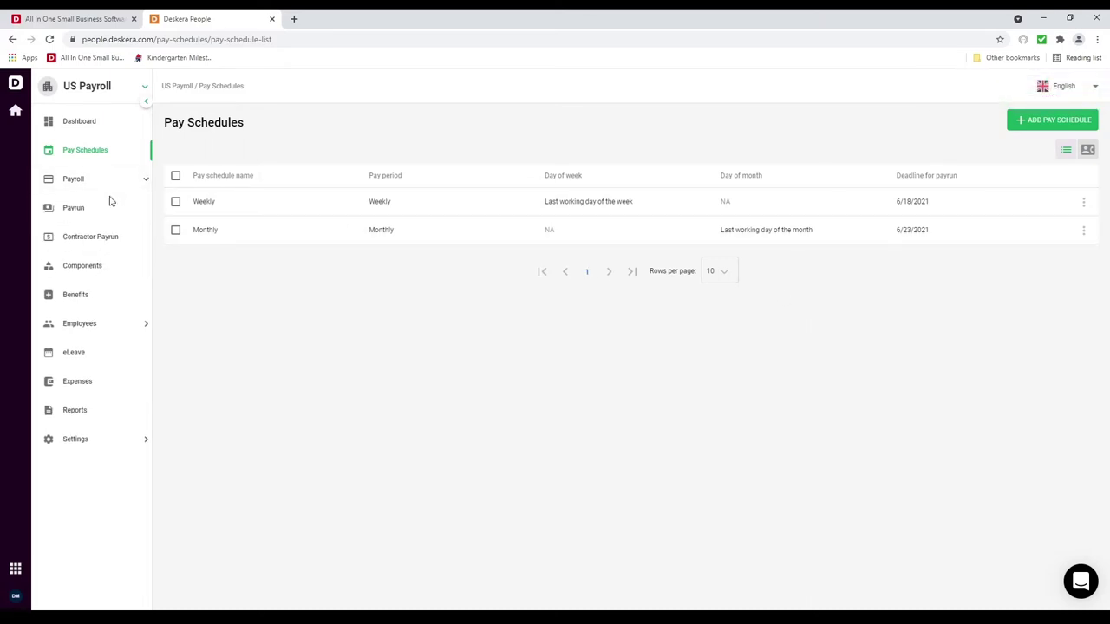
Step: Start a new payrun on the Monthly pay schedule and period with Friday in the work week
click(114, 217)
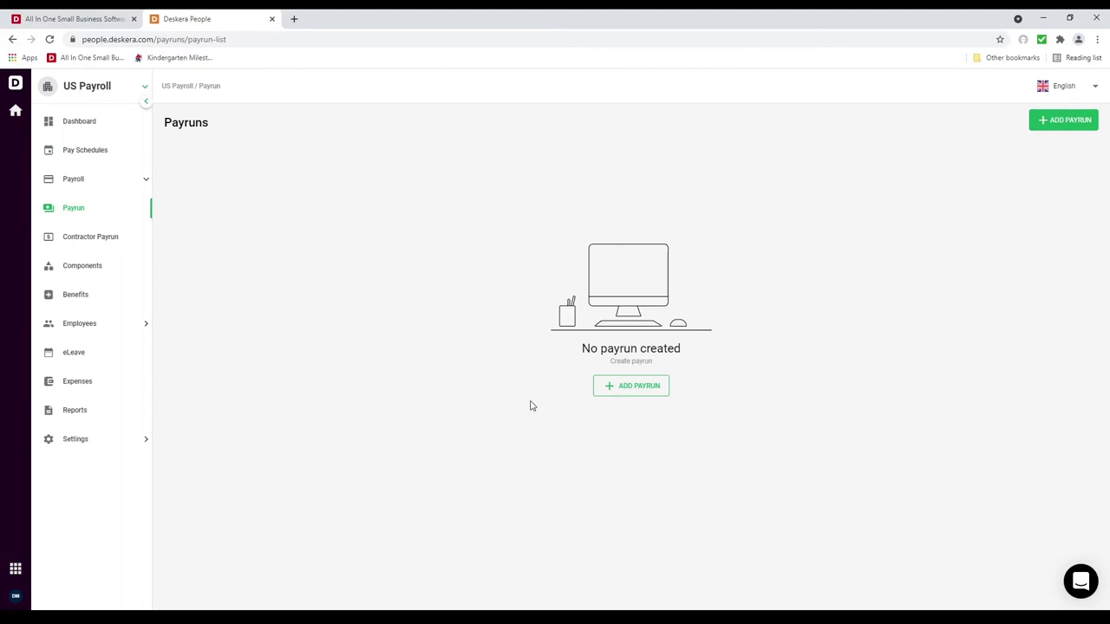
click(1046, 126)
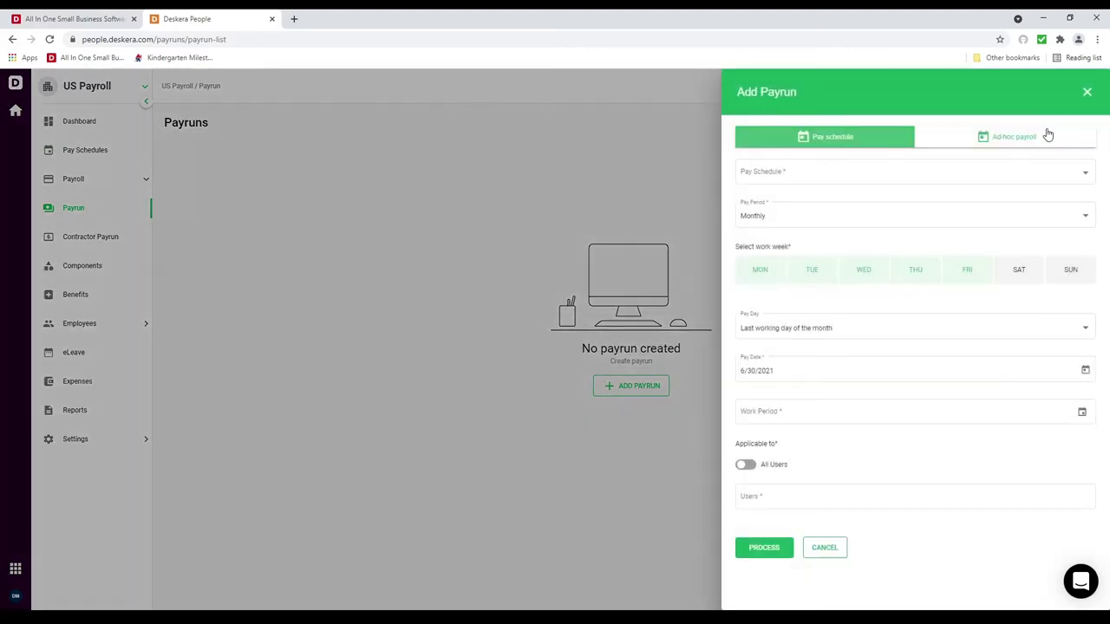
click(975, 174)
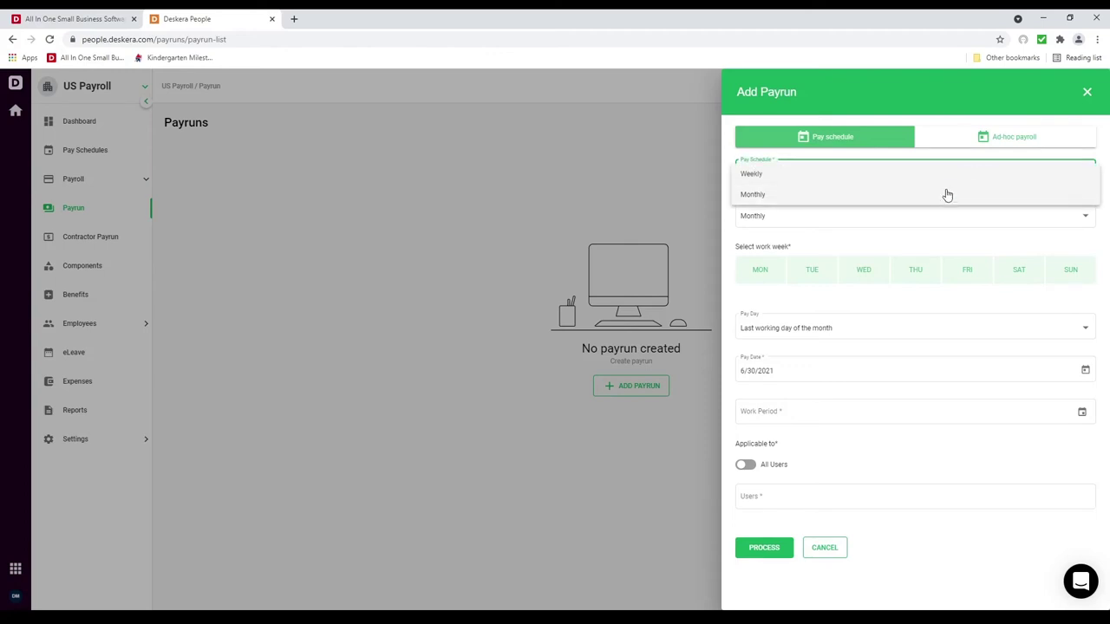
click(939, 197)
click(905, 223)
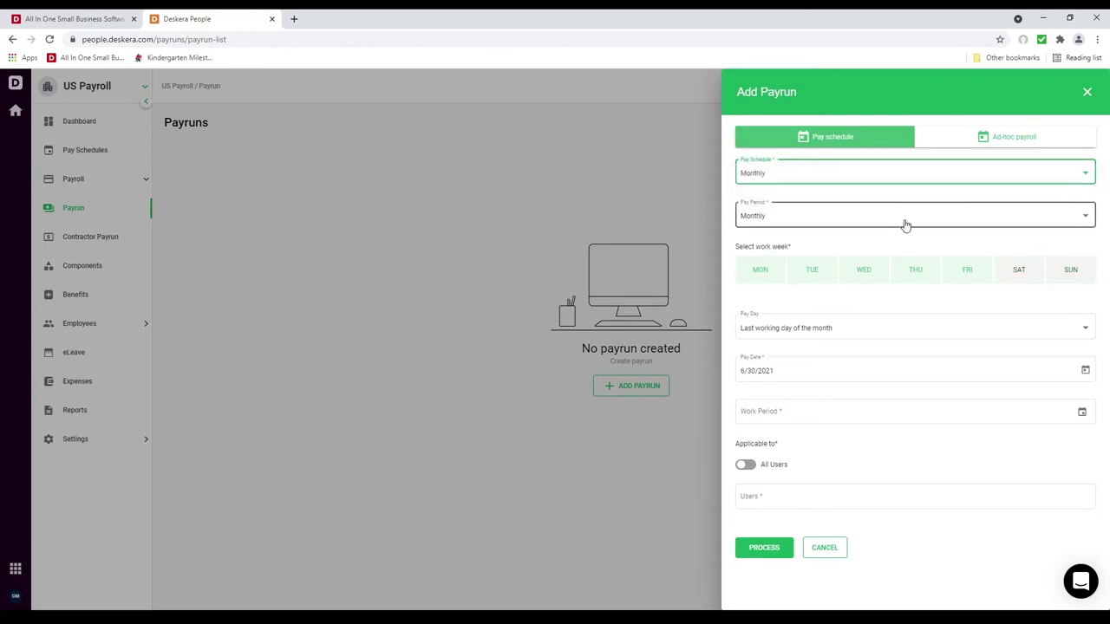
click(884, 219)
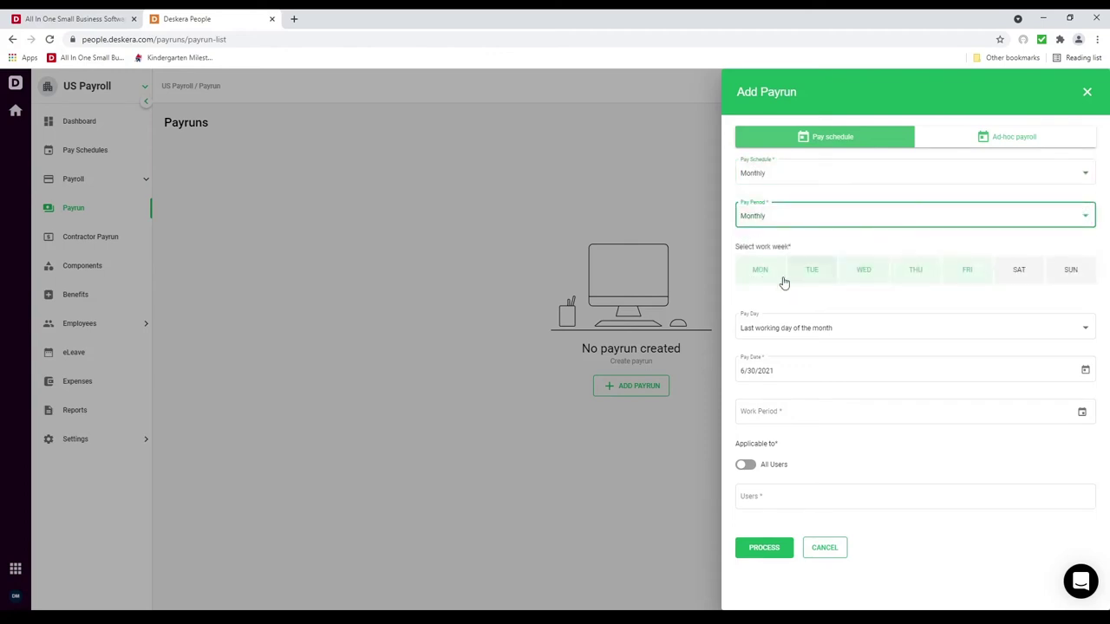
click(966, 270)
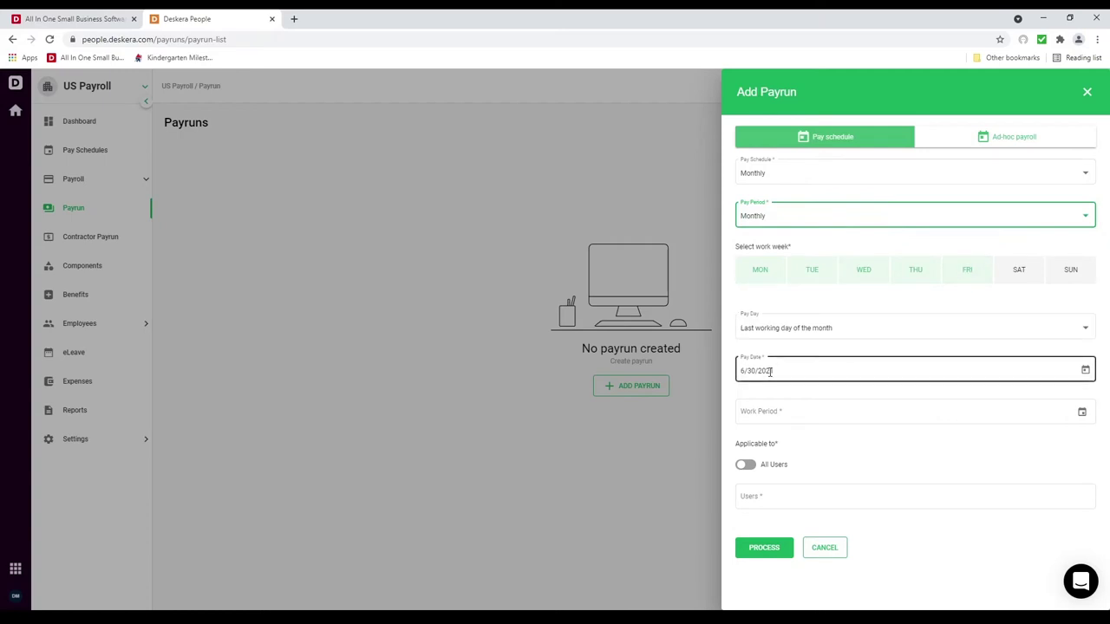
Step: Set the work period to June 1–30, apply it to all users, and process the payrun
click(1082, 414)
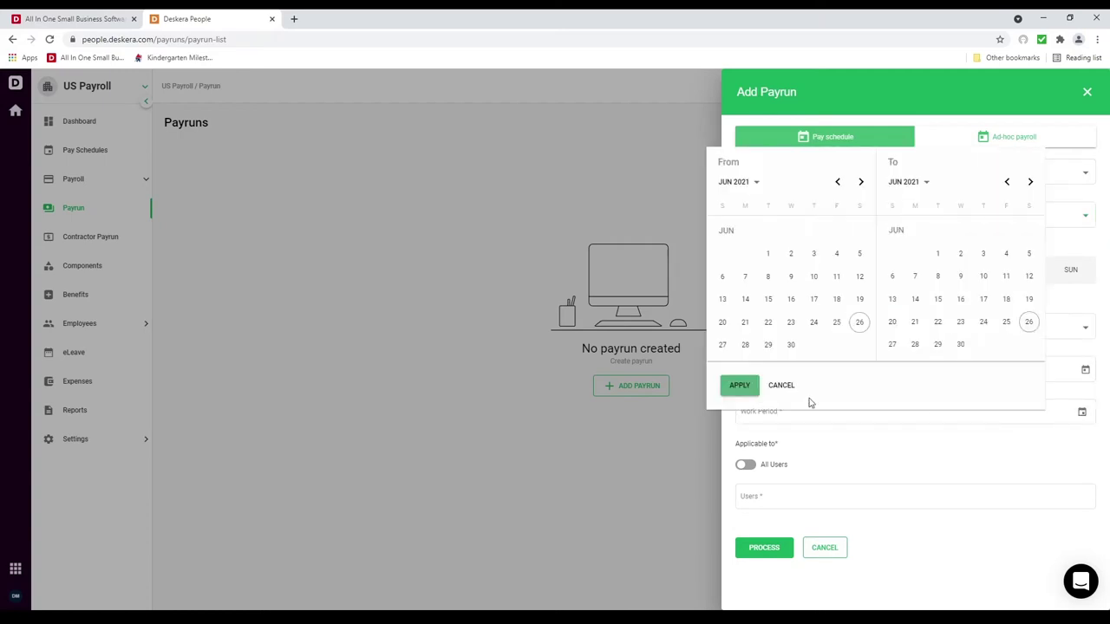
click(768, 253)
click(960, 345)
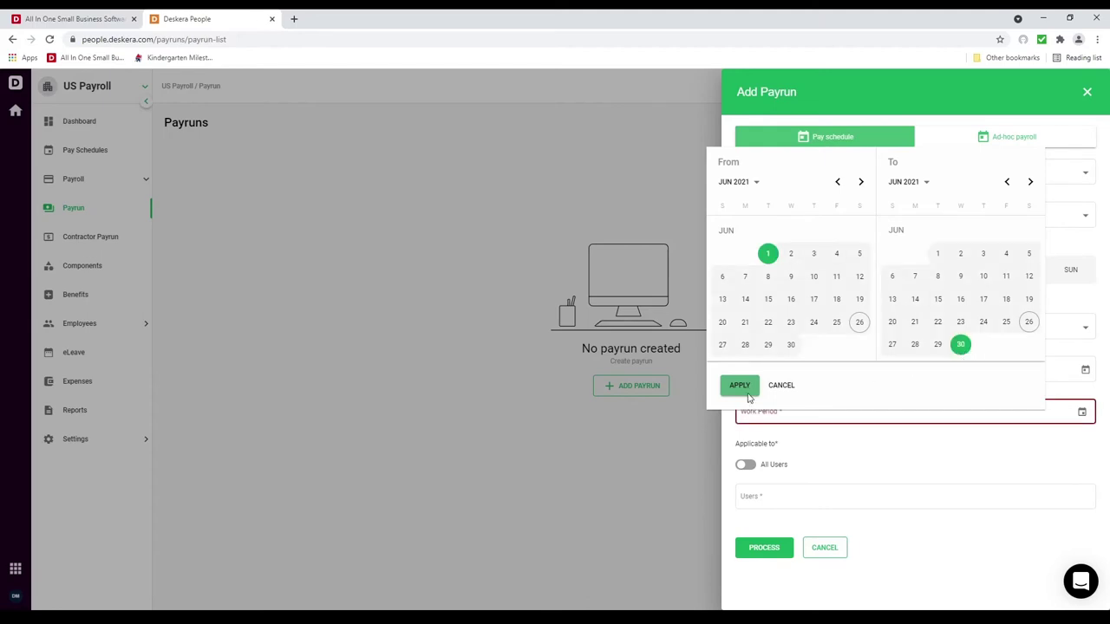
click(748, 392)
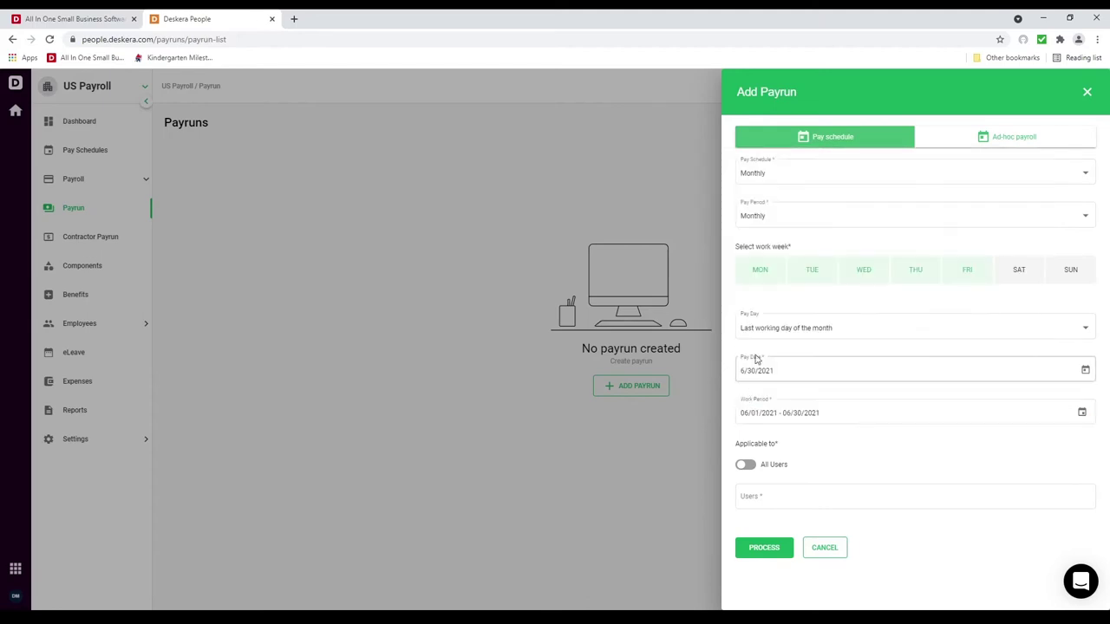
click(753, 466)
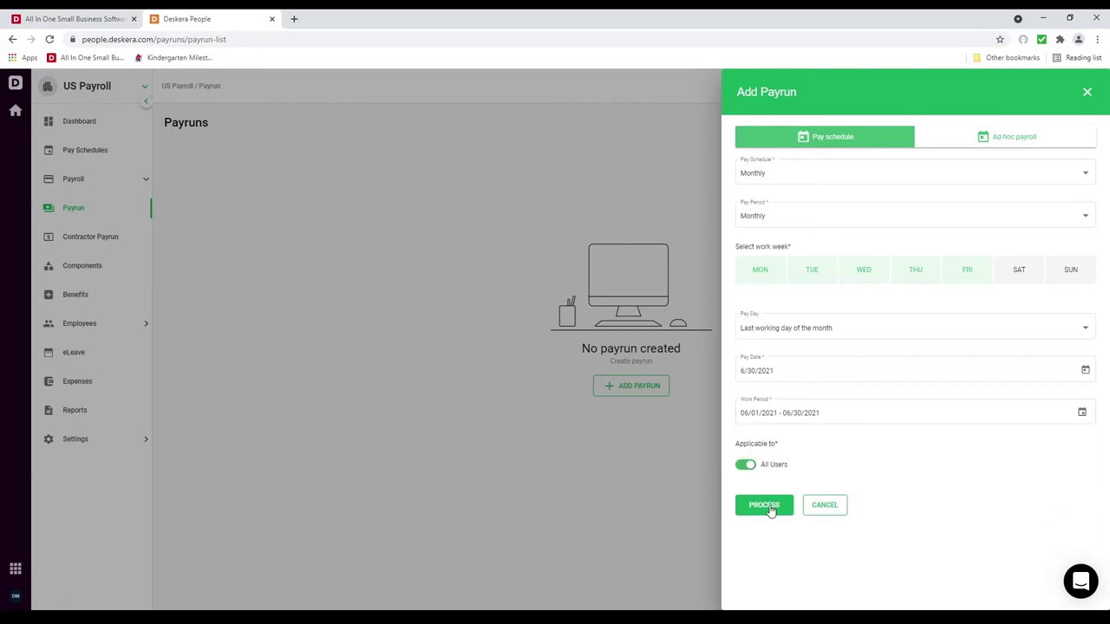
click(764, 507)
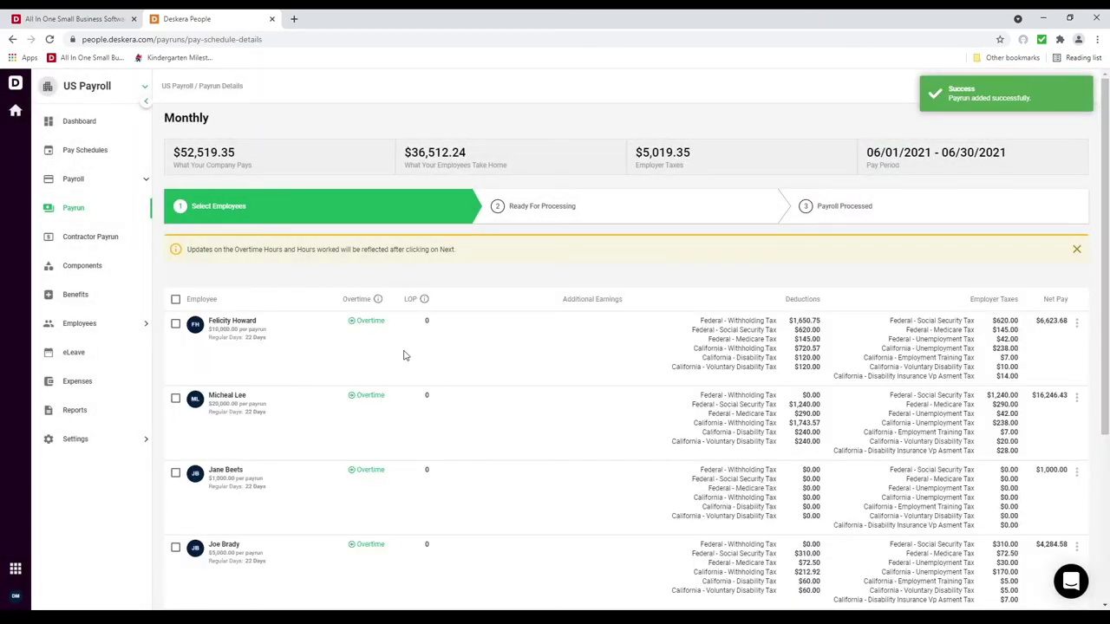
Step: Enter 10 hours in the first employee's 2 OT overtime field, bringing overtime pay to $732.60
scroll(405, 353, down, 3)
scroll(404, 354, down, 1)
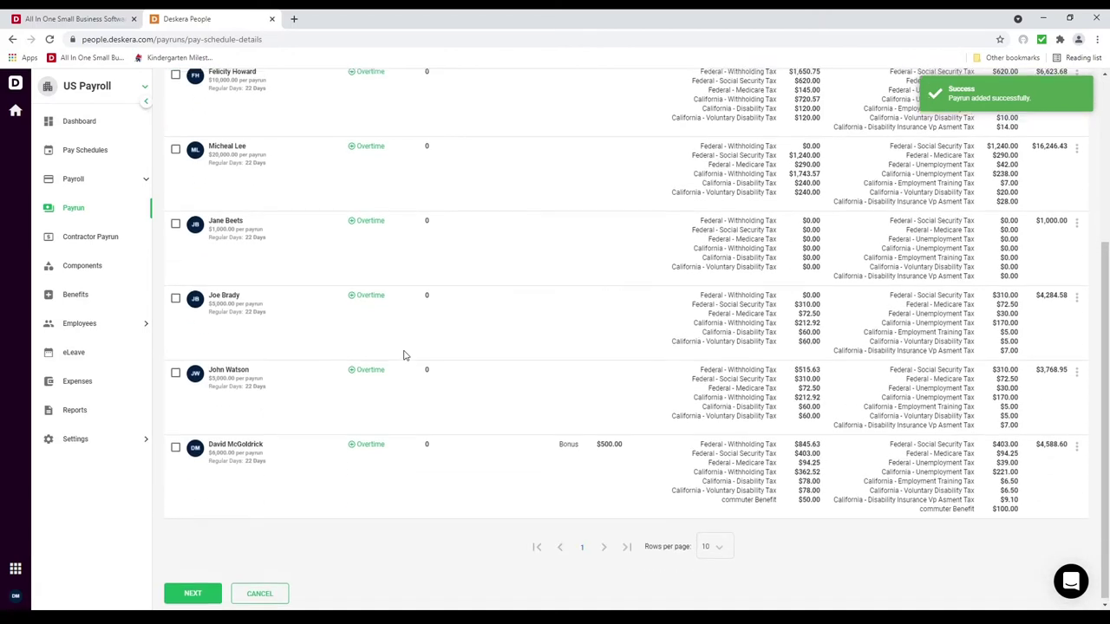
scroll(404, 354, up, 4)
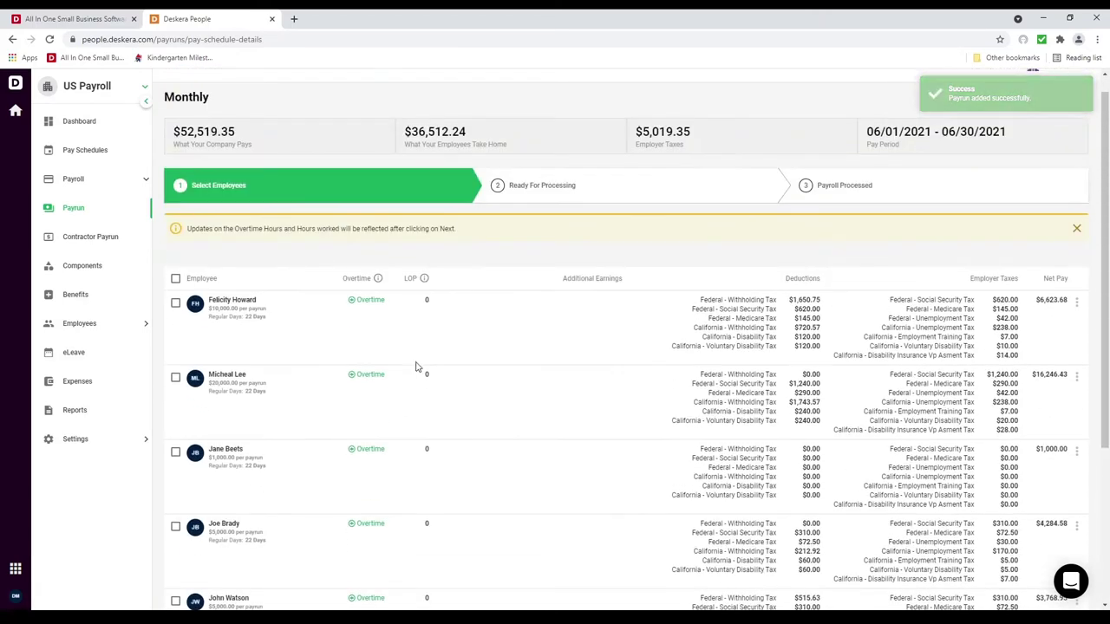
click(353, 301)
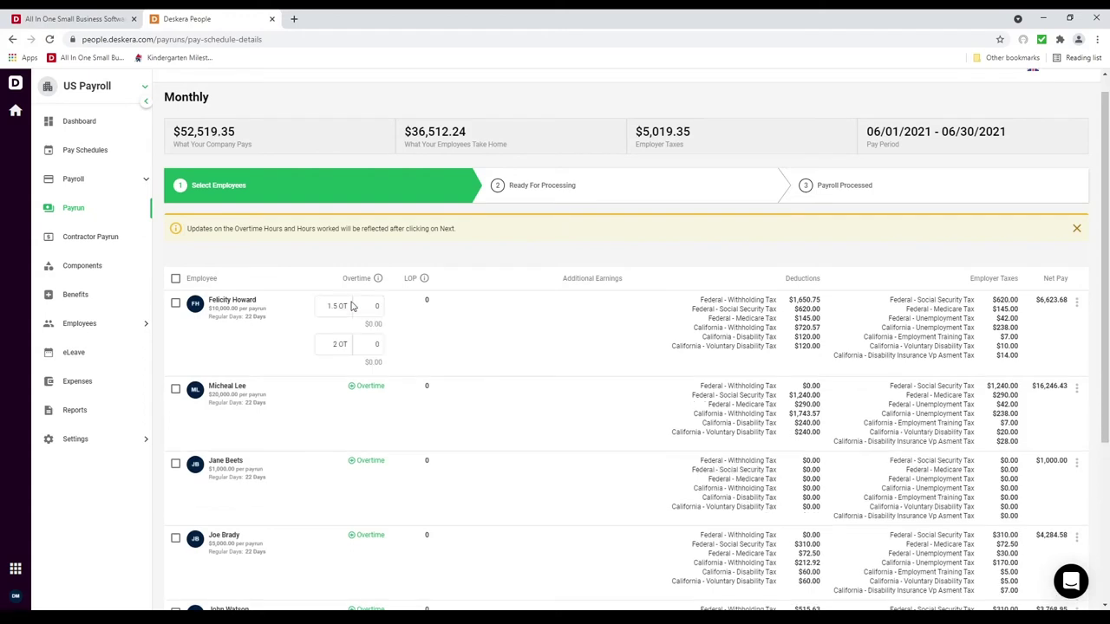
click(374, 345)
click(375, 344)
text(10)
click(338, 345)
scroll(560, 389, down, 3)
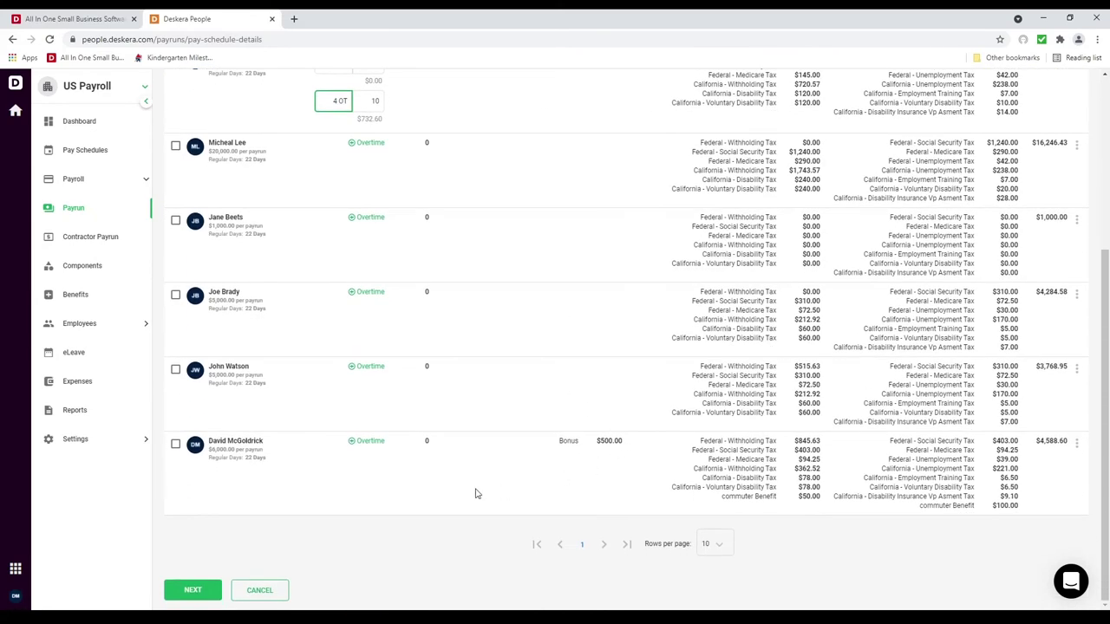
scroll(637, 471, up, 3)
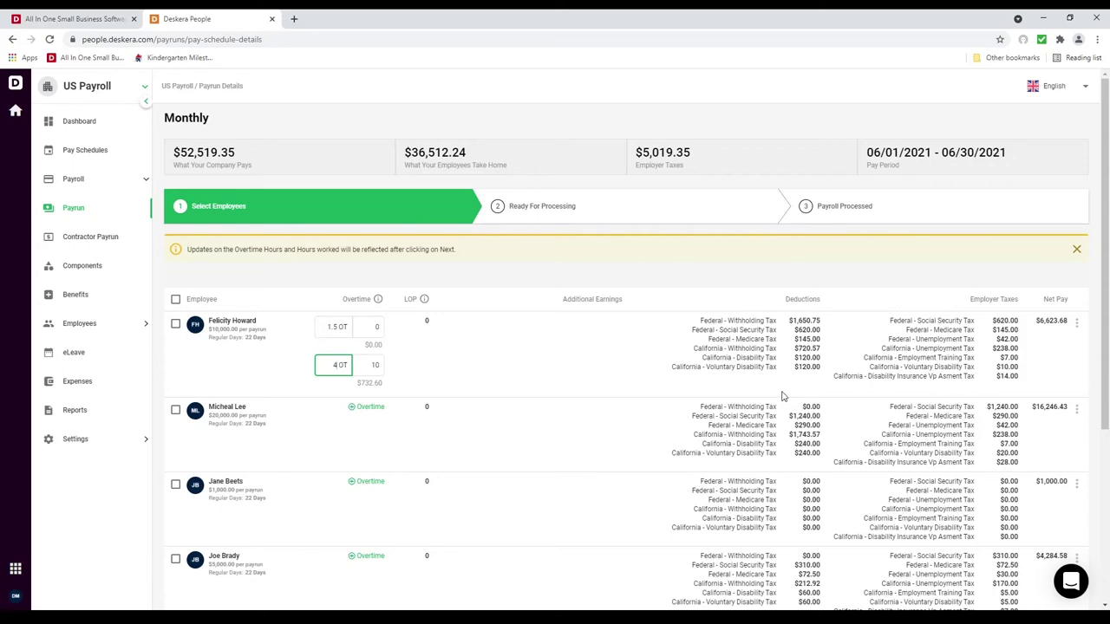
scroll(782, 396, down, 3)
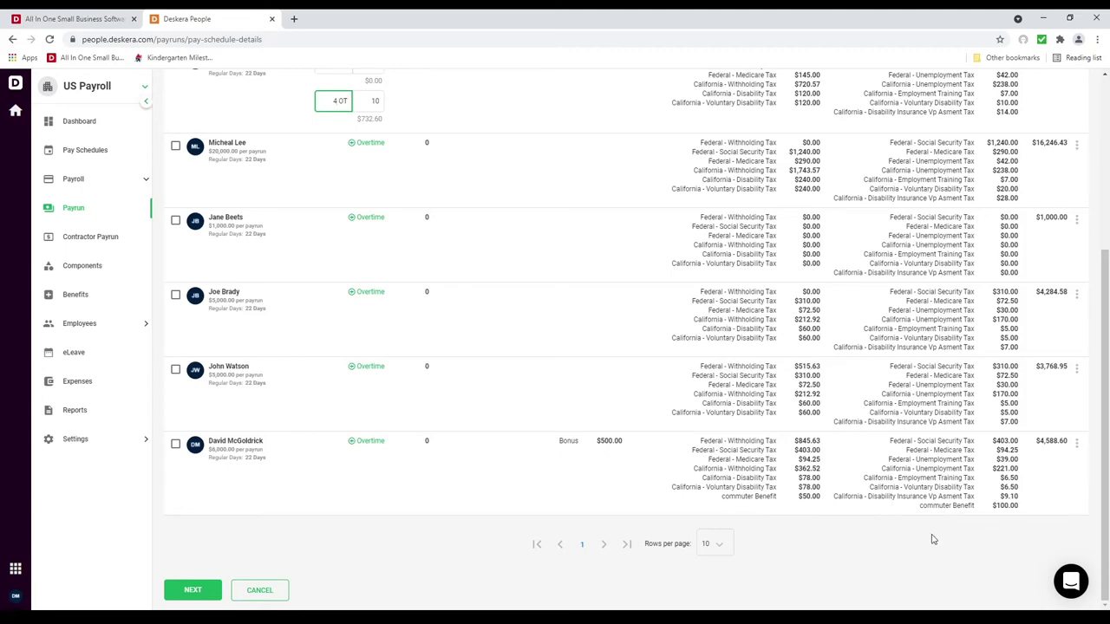
scroll(931, 539, up, 3)
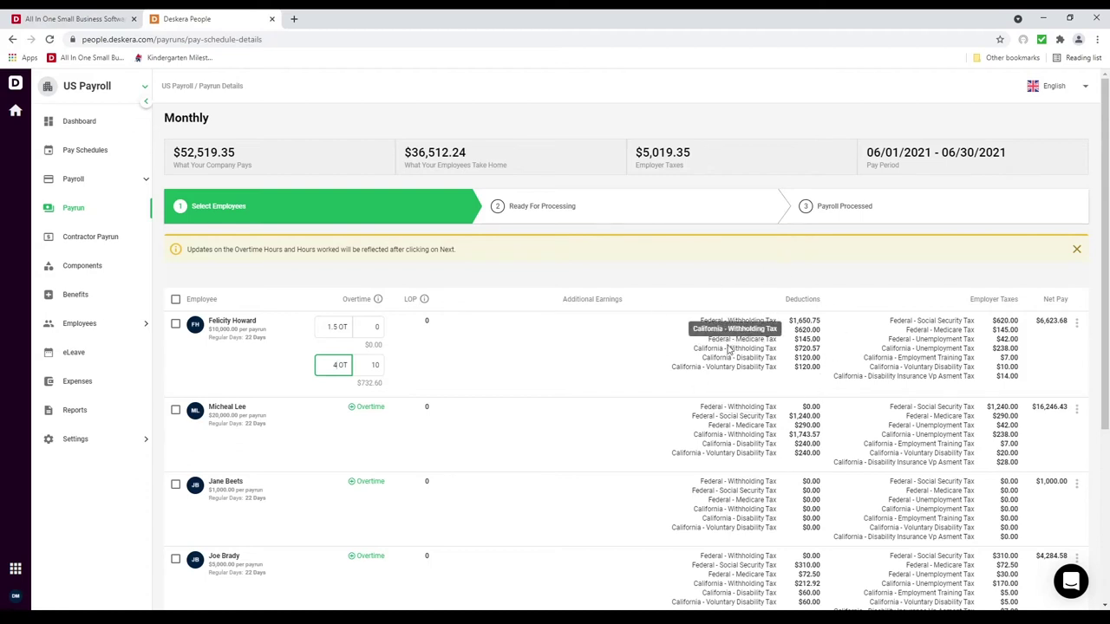
scroll(730, 342, down, 3)
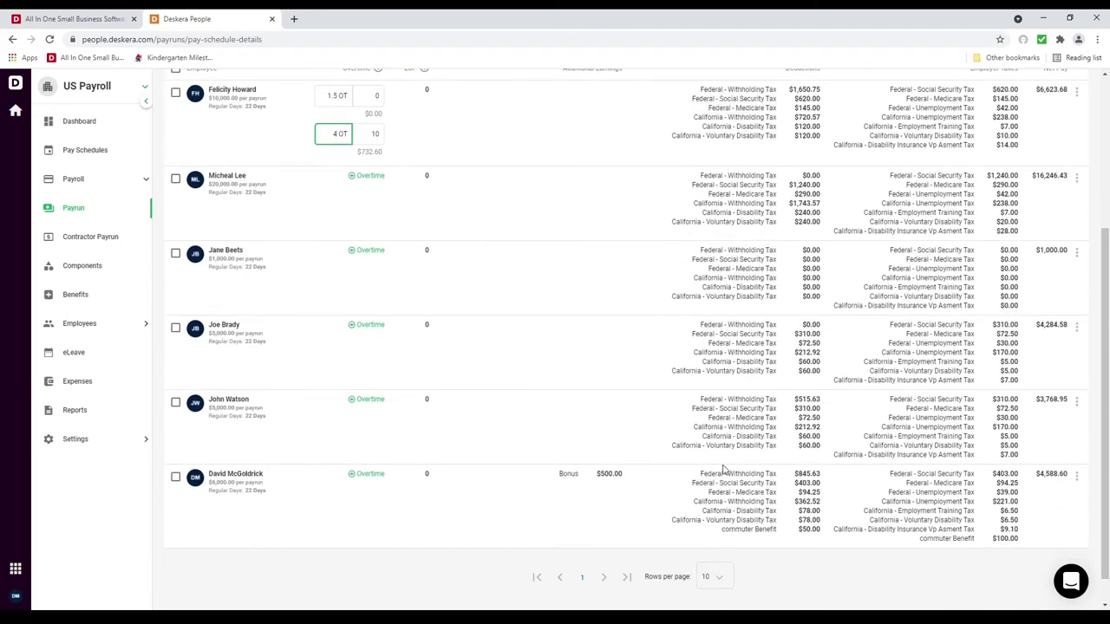
scroll(737, 528, up, 3)
scroll(738, 523, down, 4)
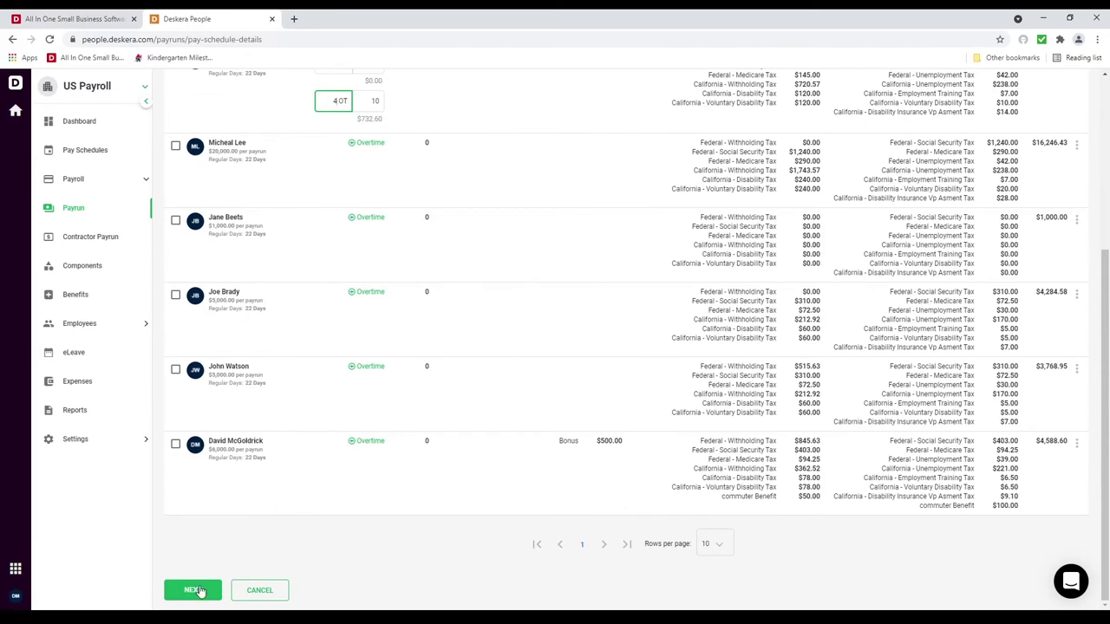
Step: Move the payrun to Ready For Processing, review the $54,100.16 total, and request payroll processing
click(197, 590)
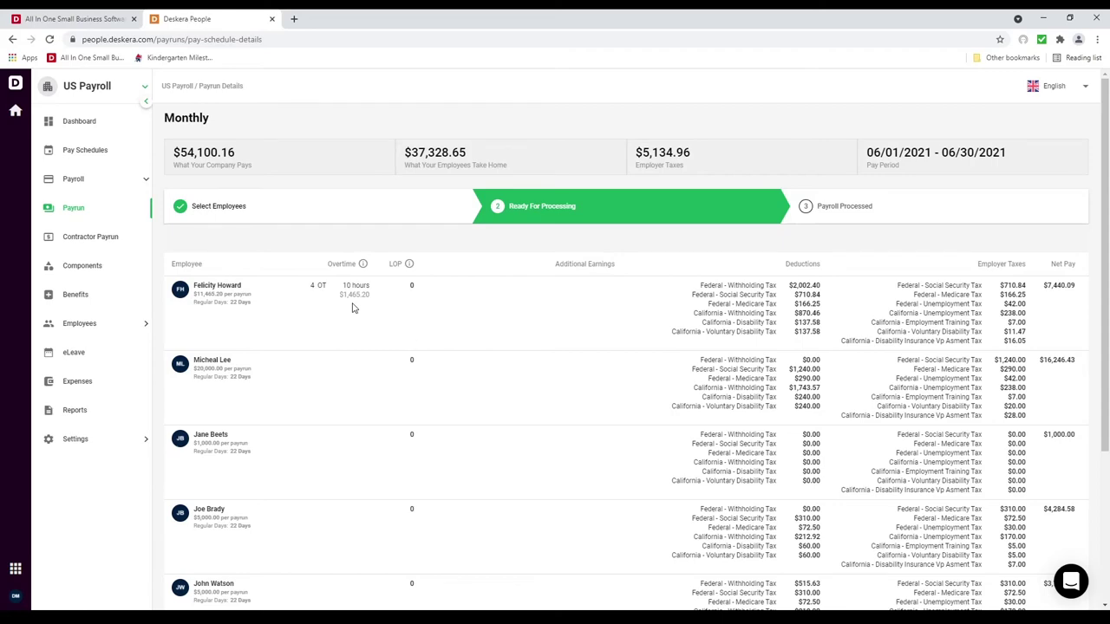
scroll(433, 347, down, 3)
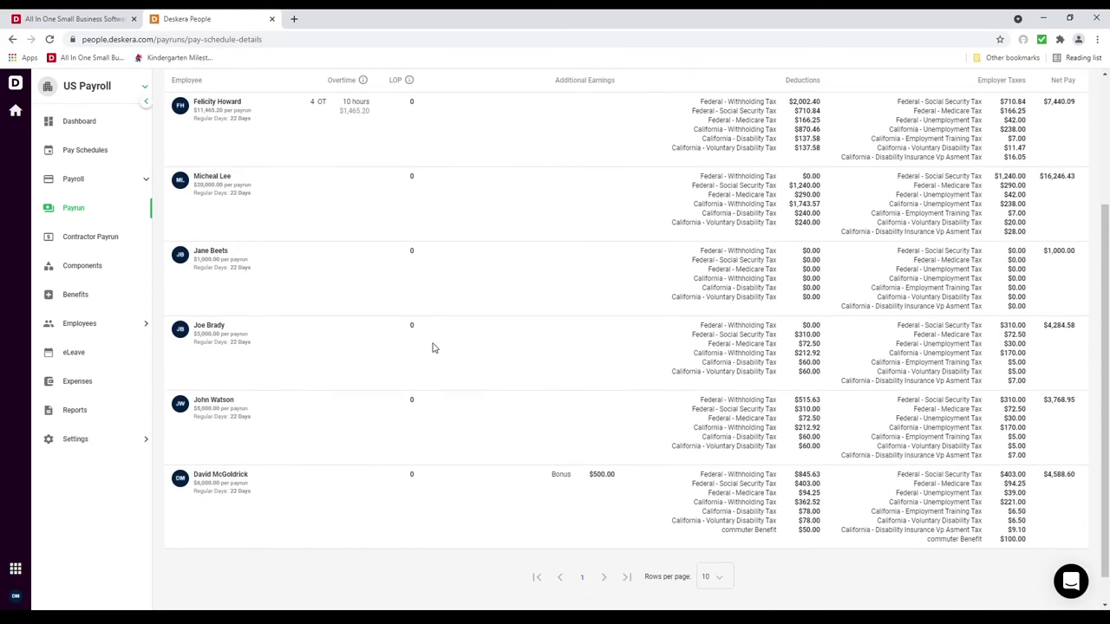
scroll(438, 382, up, 3)
mouse_move(409, 271)
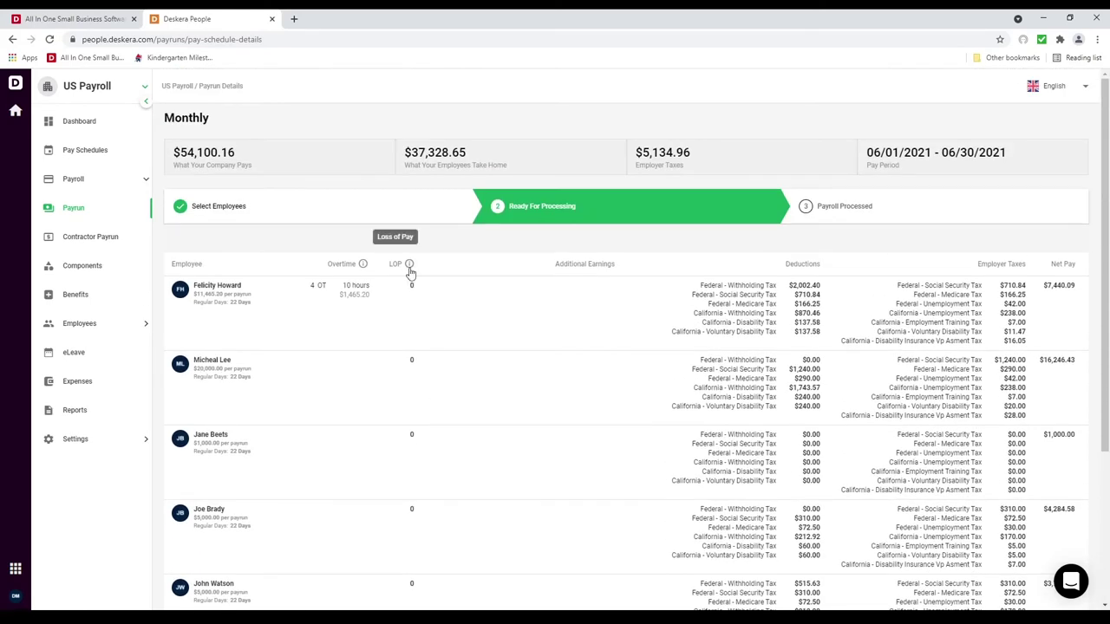
scroll(382, 429, down, 3)
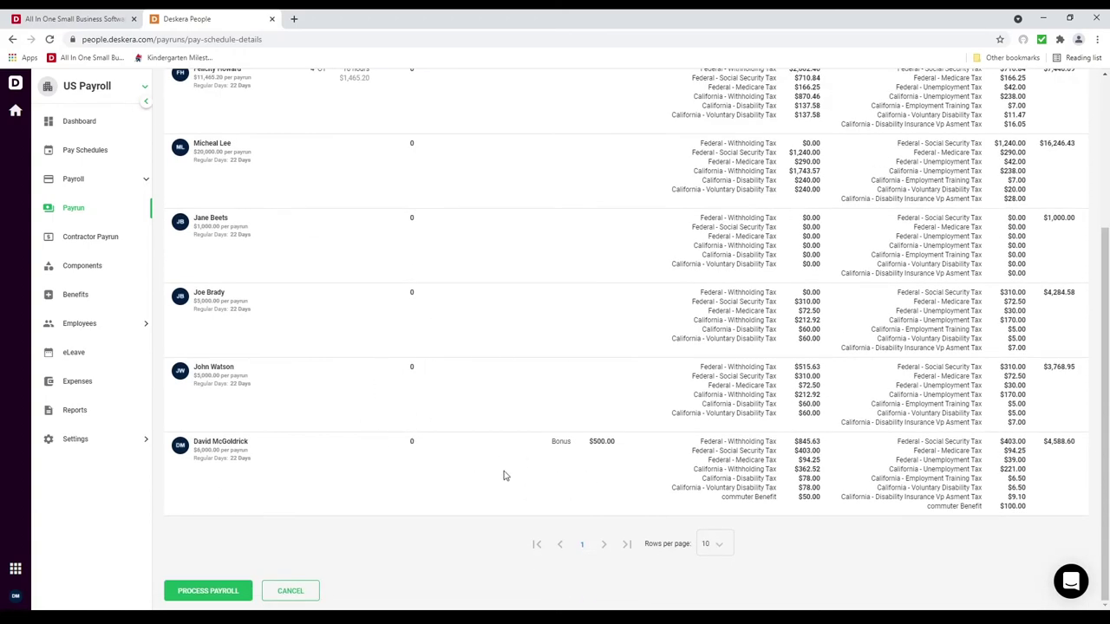
scroll(702, 520, up, 1)
scroll(702, 521, up, 3)
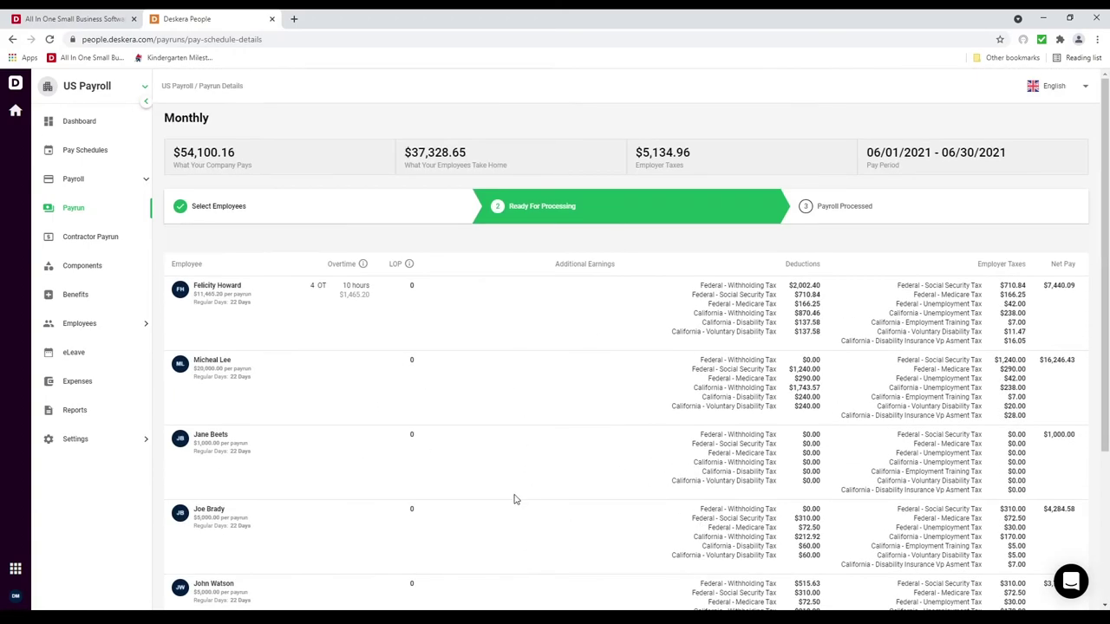
scroll(514, 499, down, 3)
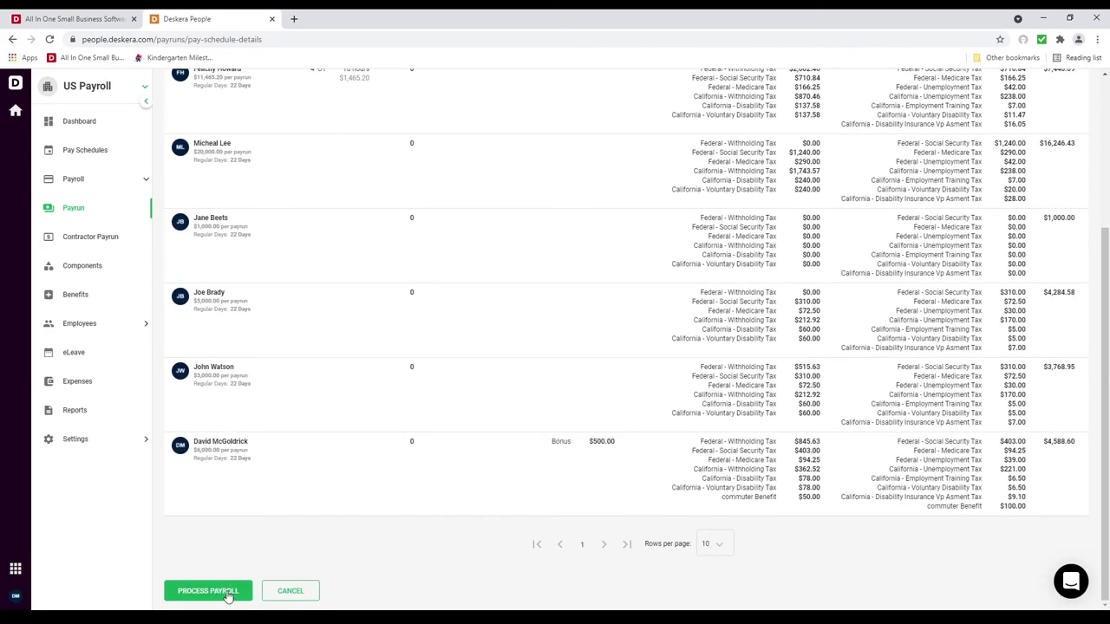
click(208, 591)
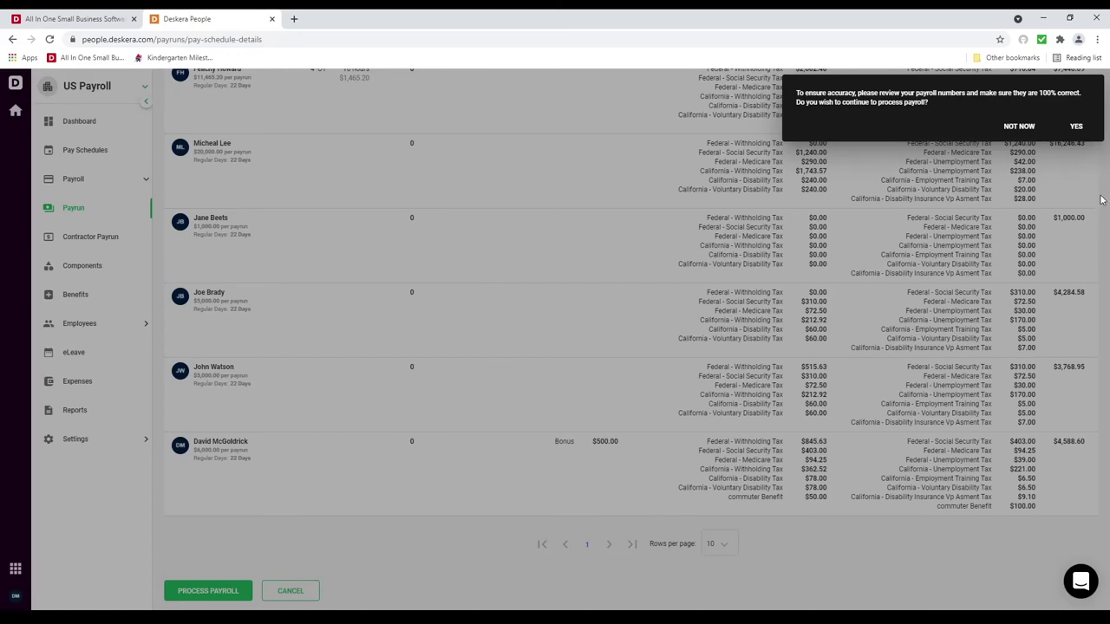
Step: Confirm payroll processing and check the payment summary before returning to the payrun
click(1076, 128)
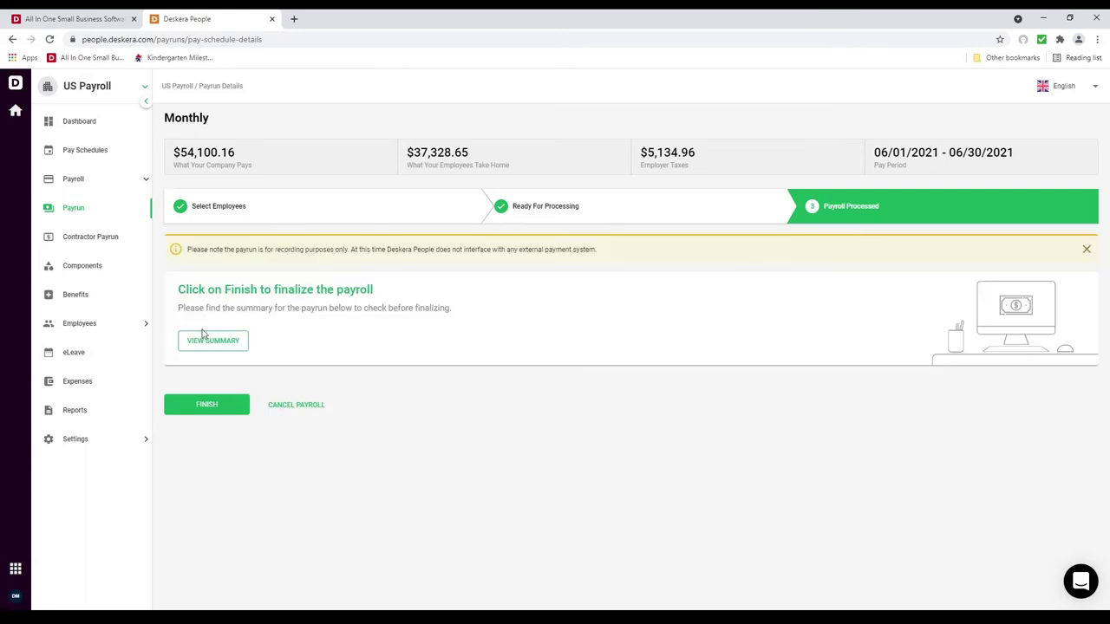
click(197, 341)
scroll(635, 408, down, 2)
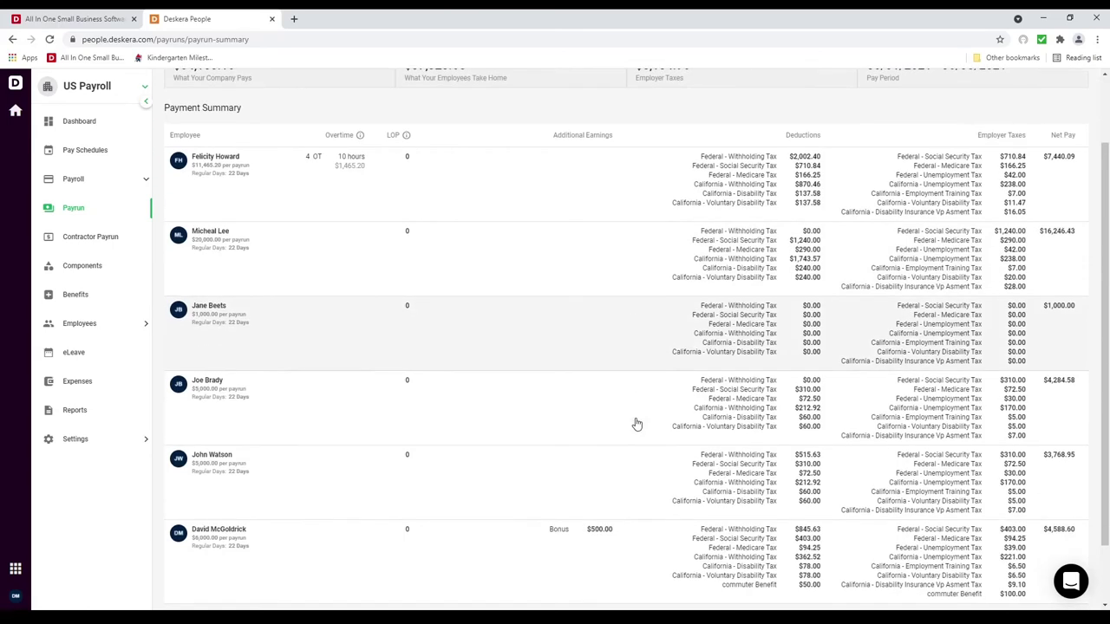
click(192, 595)
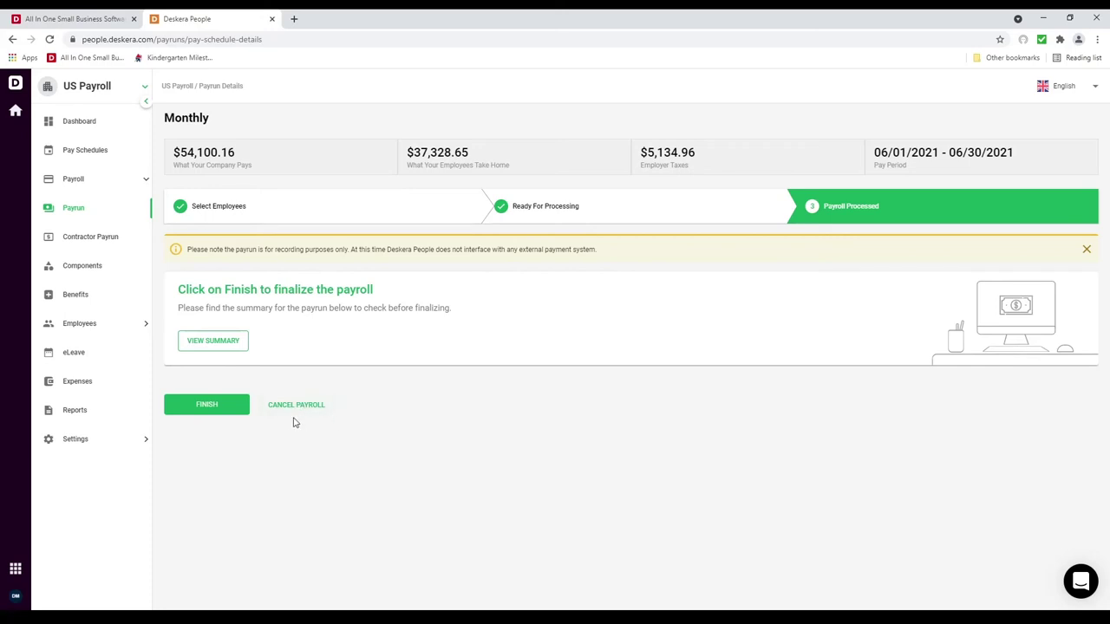
Step: Finish the June payroll, view its payment summary, and return to the Payruns list
click(203, 406)
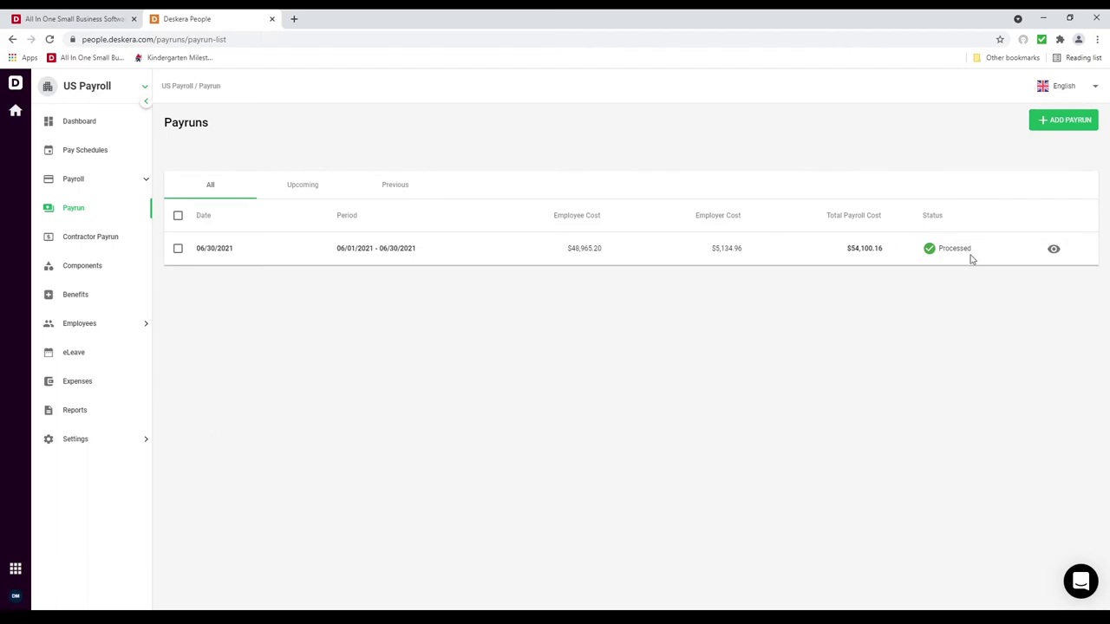
click(1055, 250)
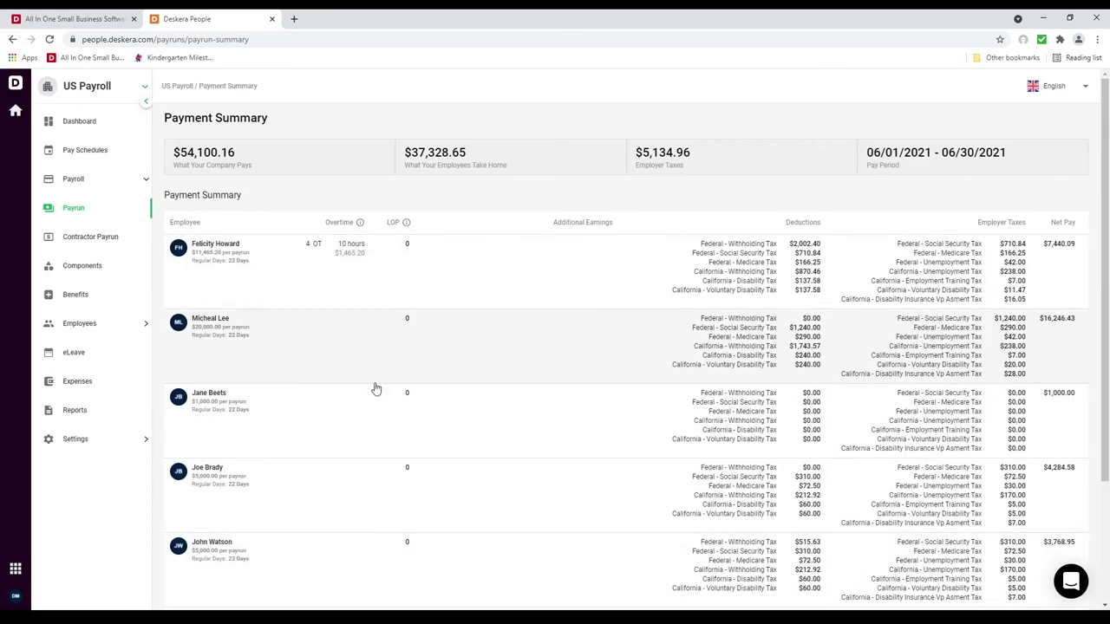
scroll(364, 451, down, 2)
scroll(355, 498, up, 2)
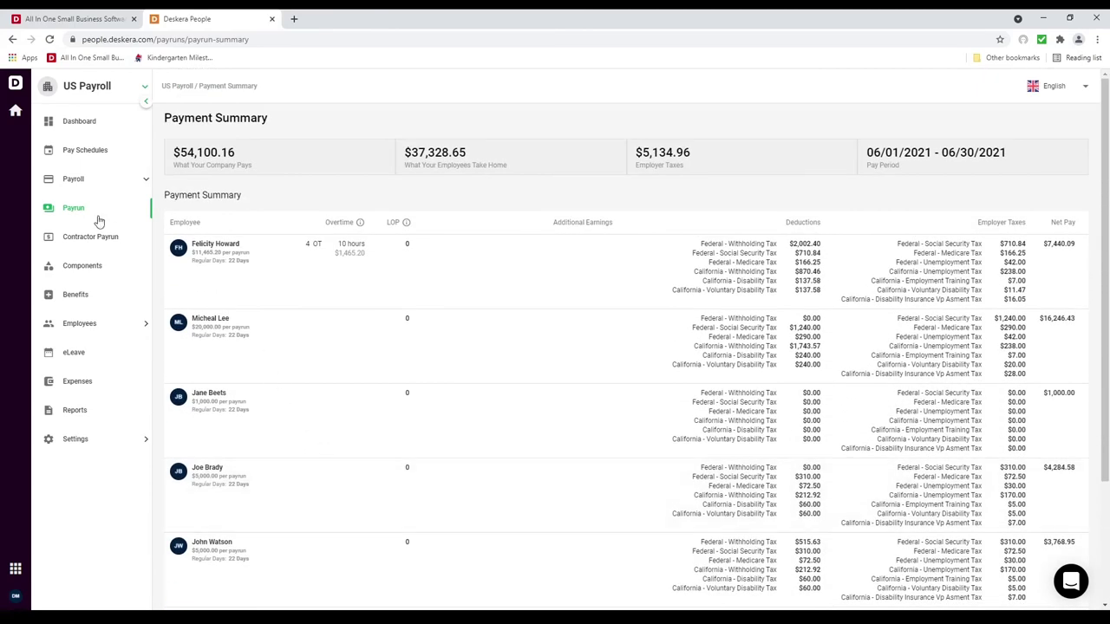
click(97, 217)
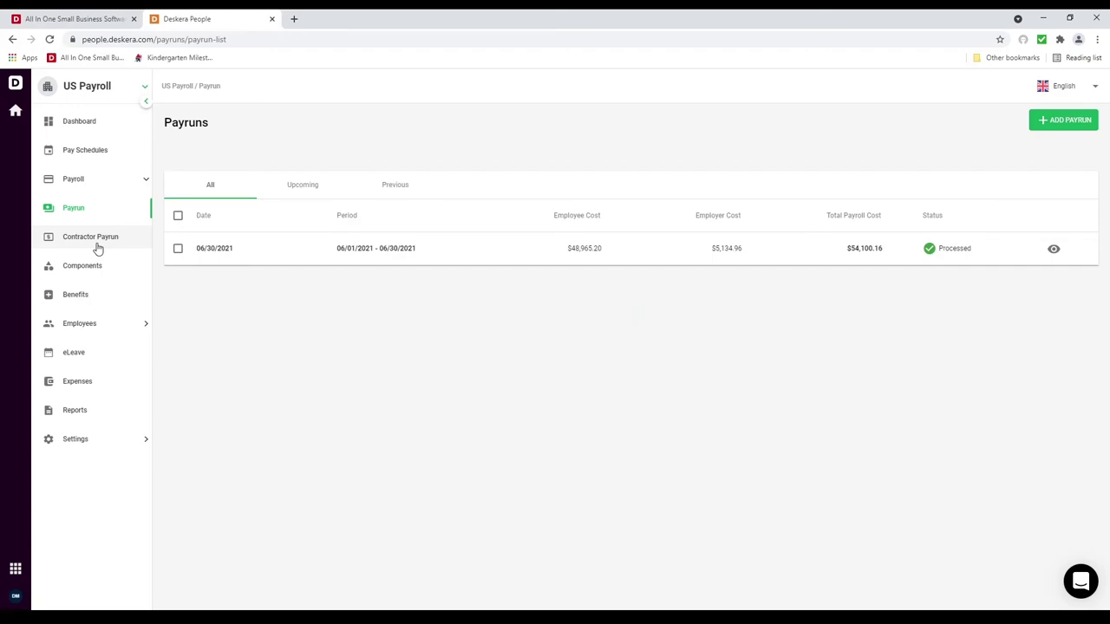
Step: Start a new 6/26/2021 contractor payrun with All Contractors enabled and proceed to payroll
click(97, 246)
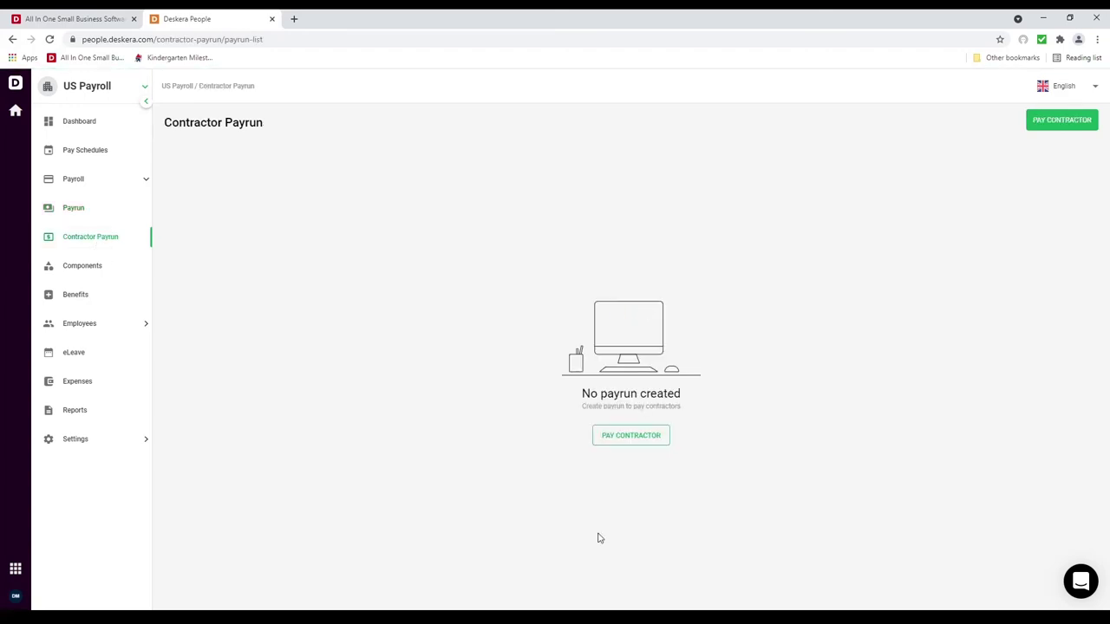
click(1046, 126)
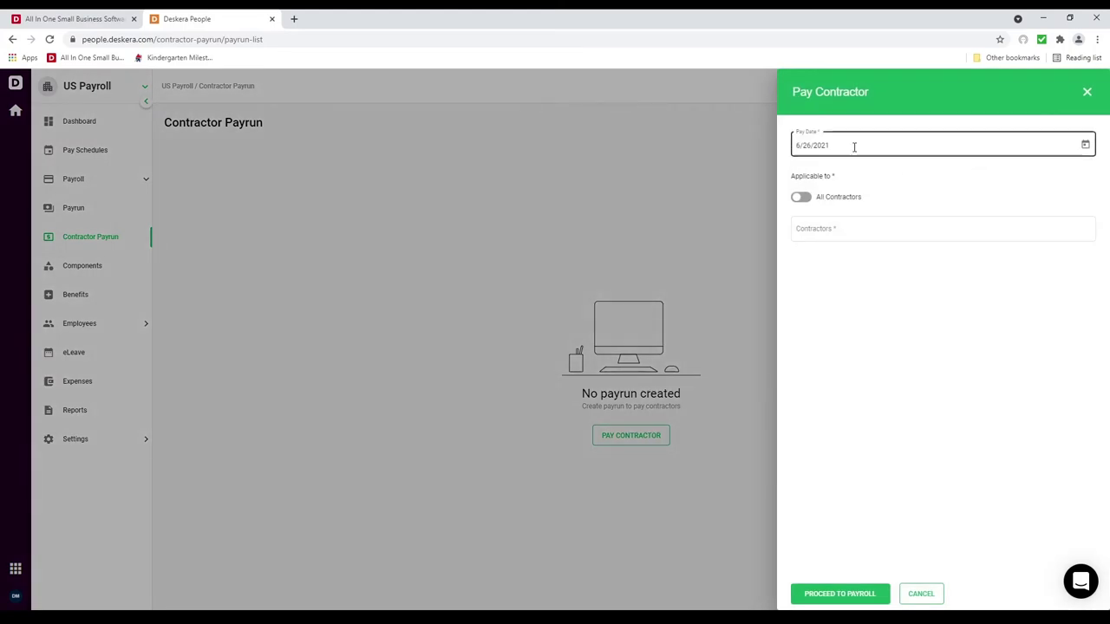
click(810, 204)
click(806, 199)
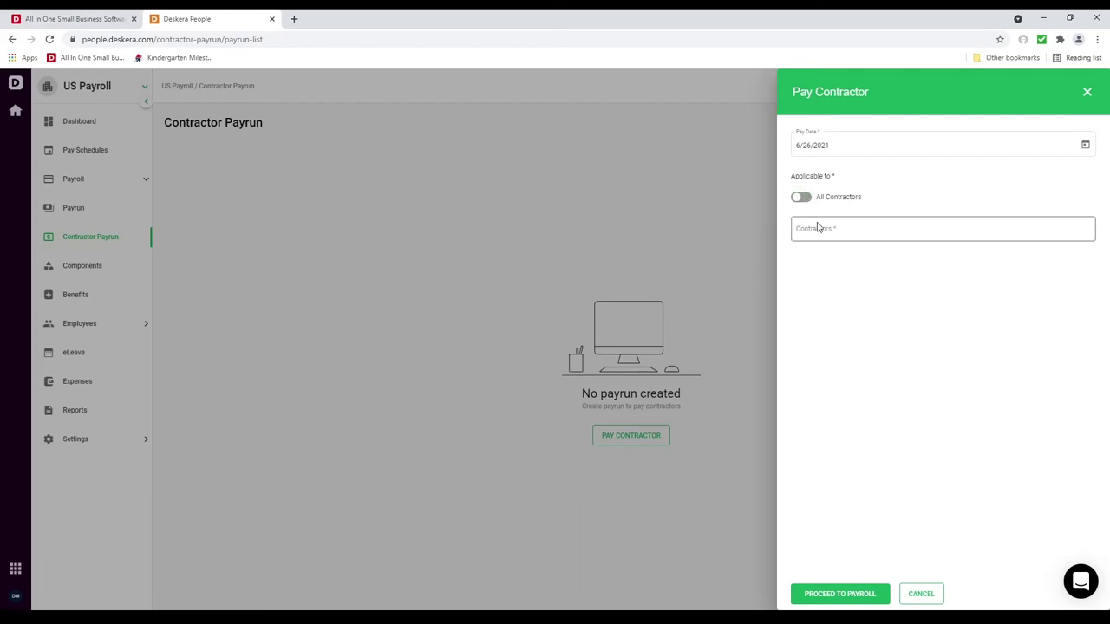
click(804, 198)
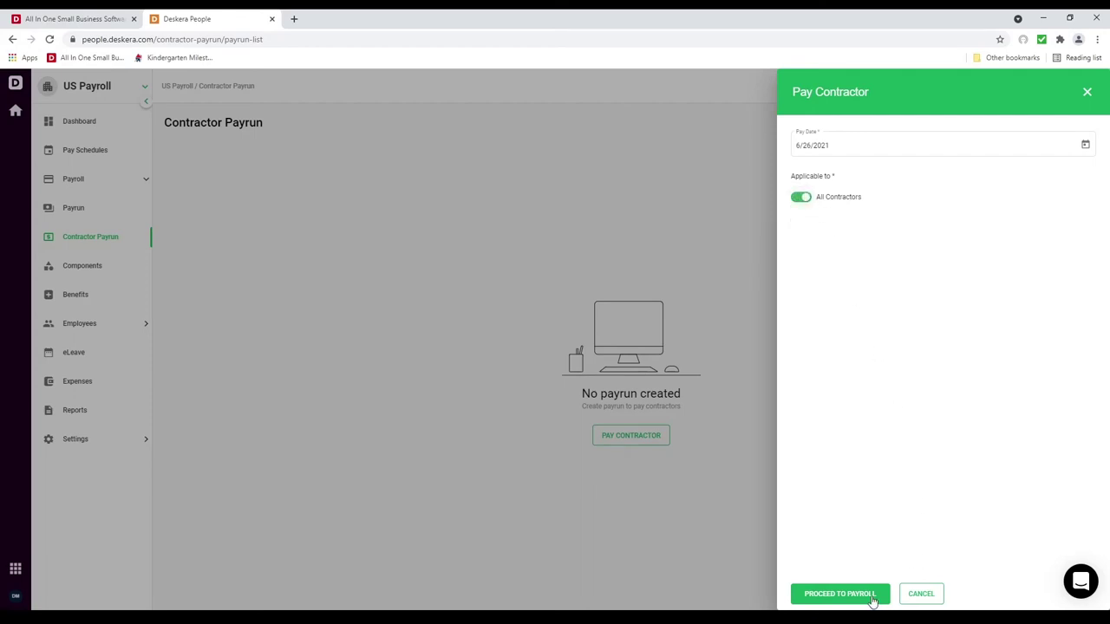
click(873, 595)
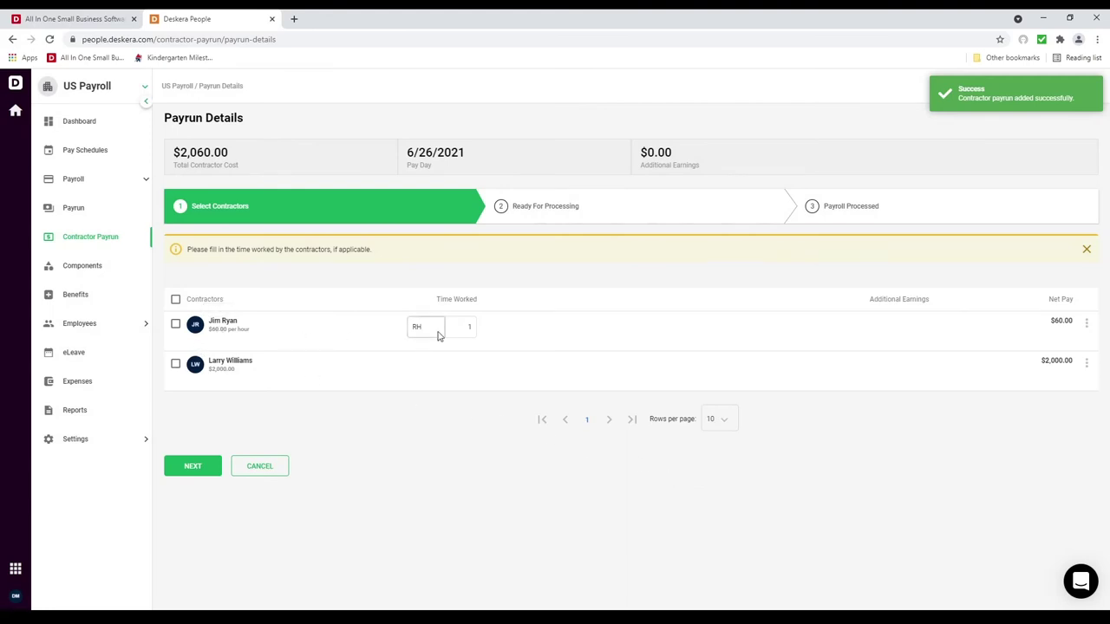
Step: Set the hourly contractor's worked hours to 20
click(468, 328)
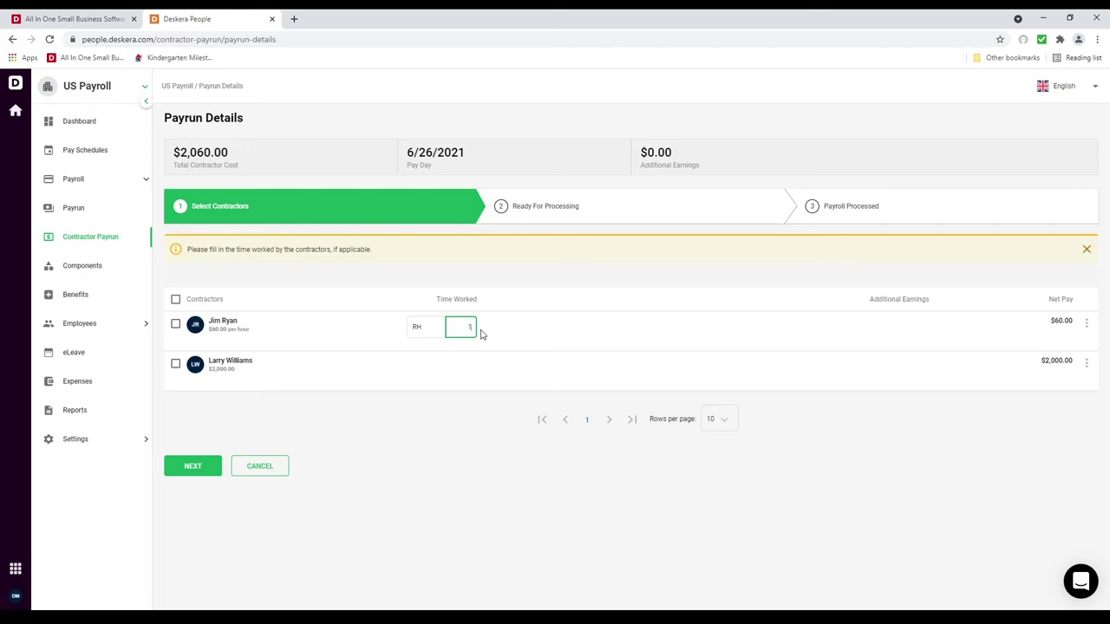
text(20)
click(177, 406)
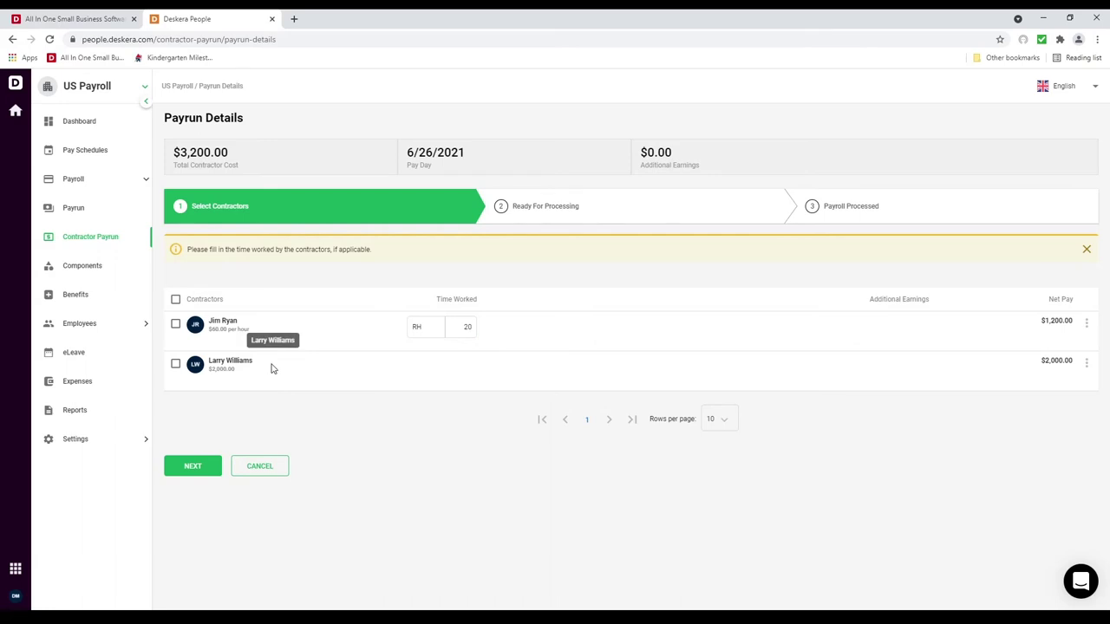
Step: Add a $60 Bonus pay component to the hourly contractor and save
click(1087, 327)
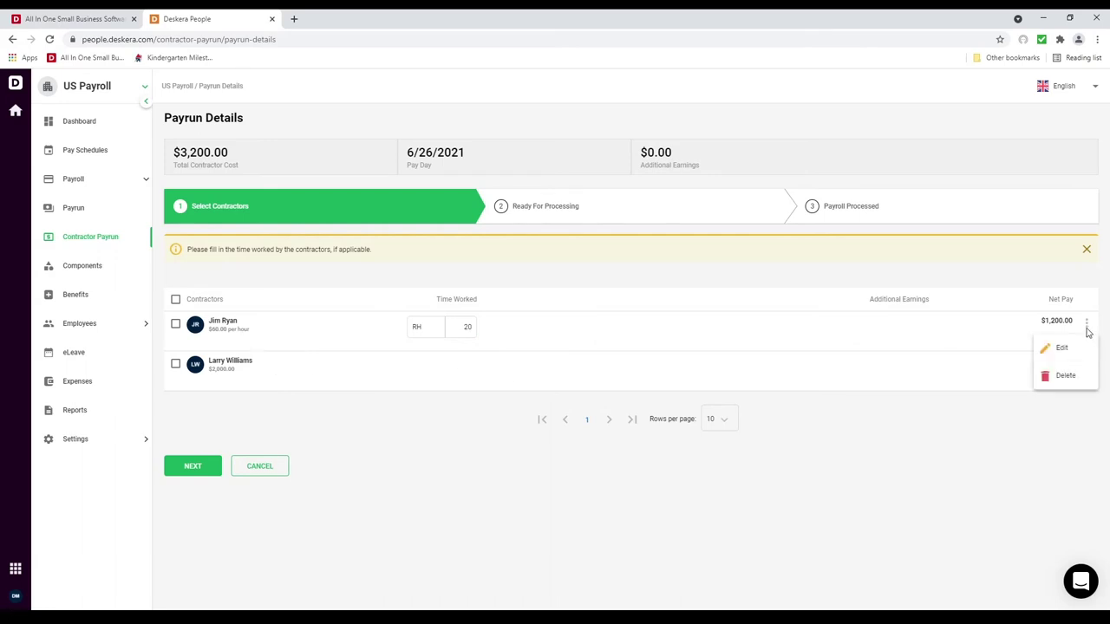
click(1063, 348)
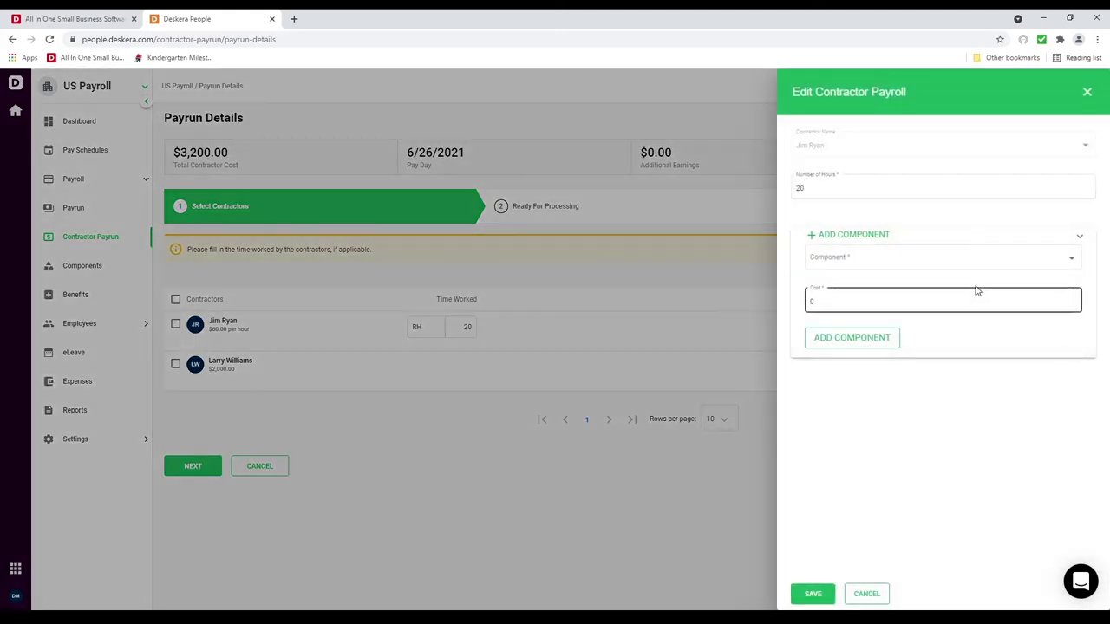
click(948, 250)
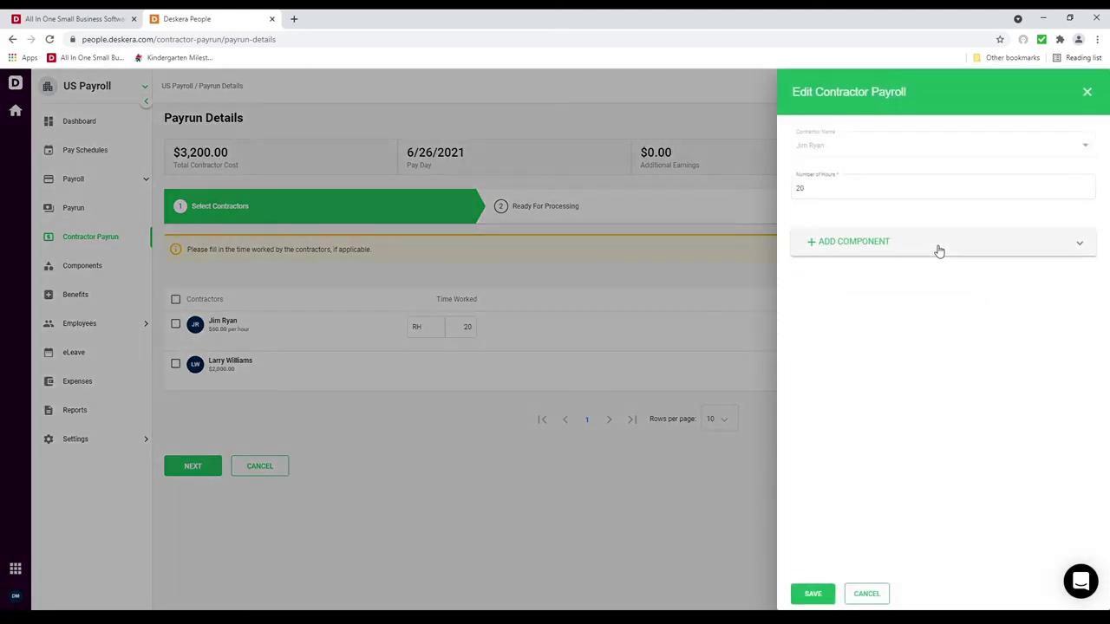
click(939, 251)
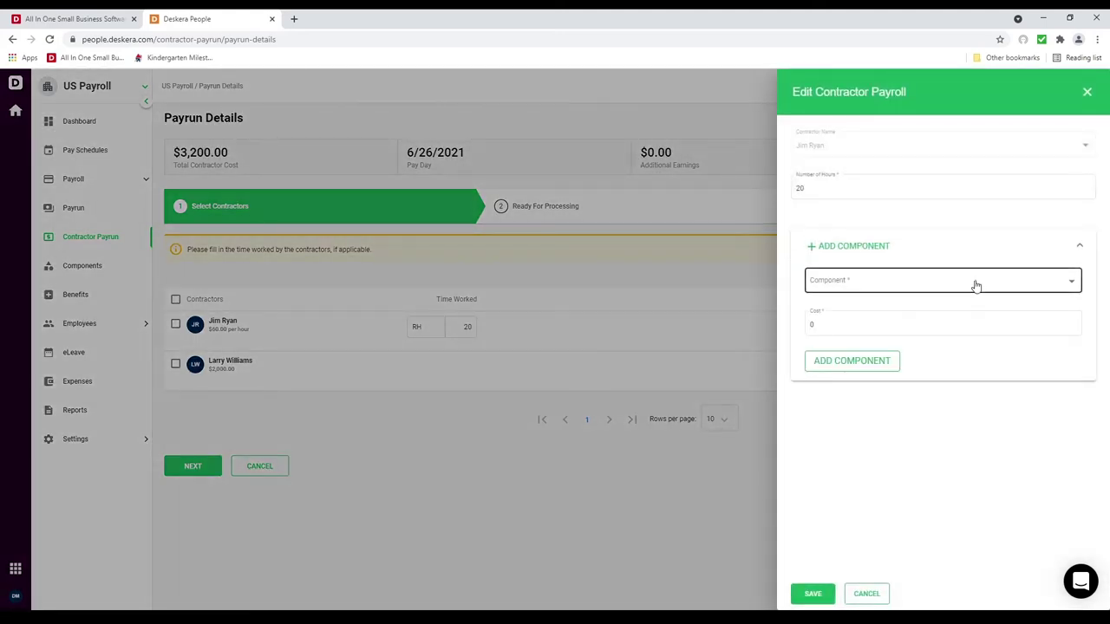
click(975, 286)
click(929, 285)
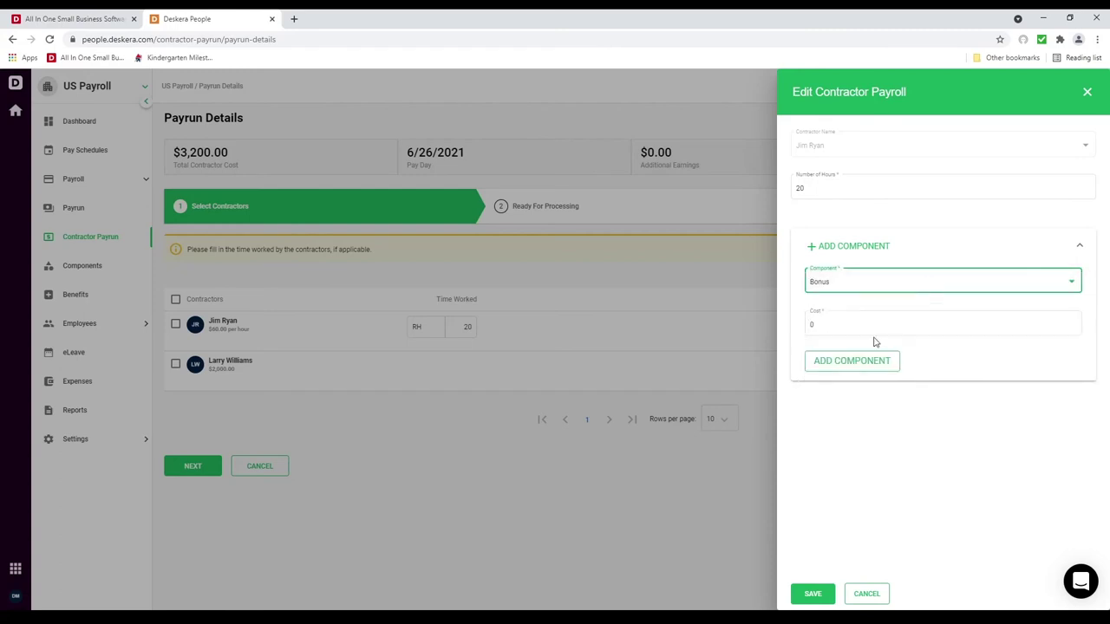
click(872, 322)
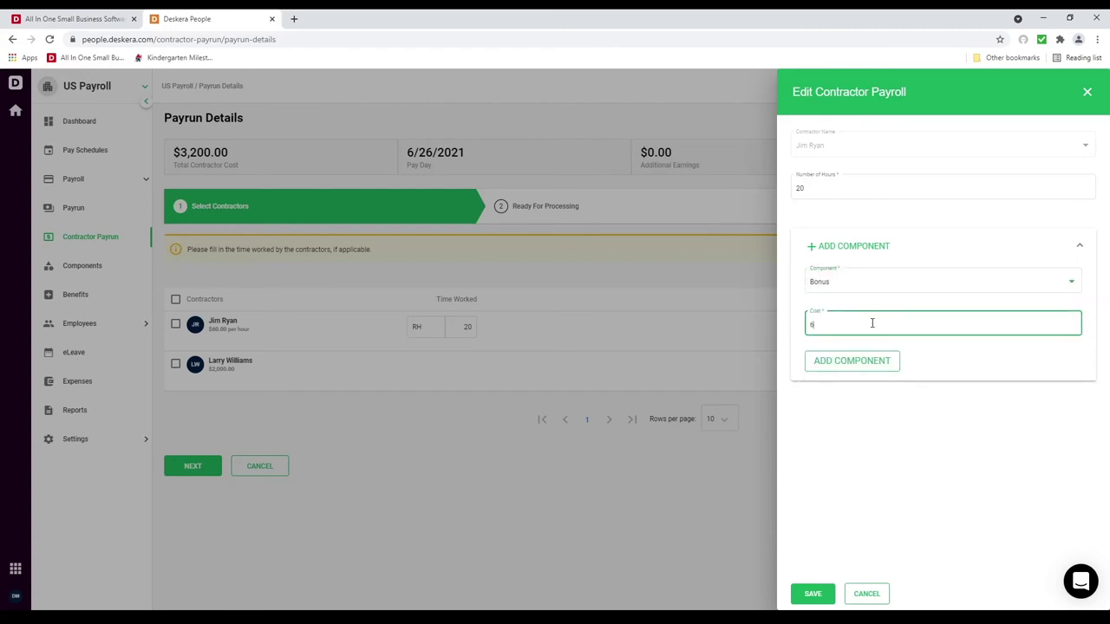
click(846, 363)
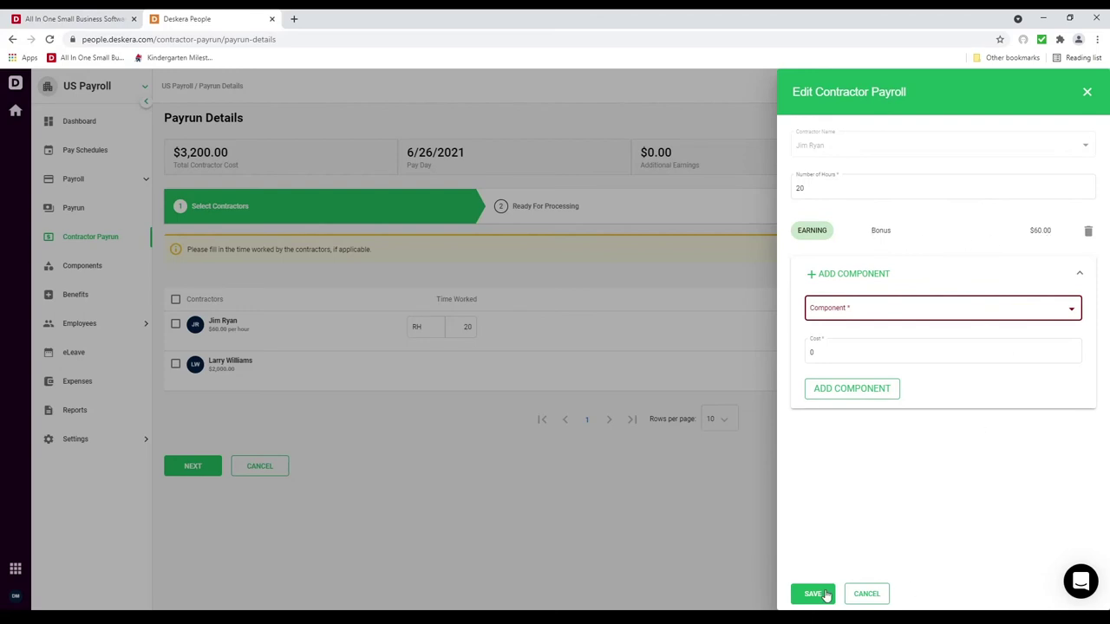
click(825, 595)
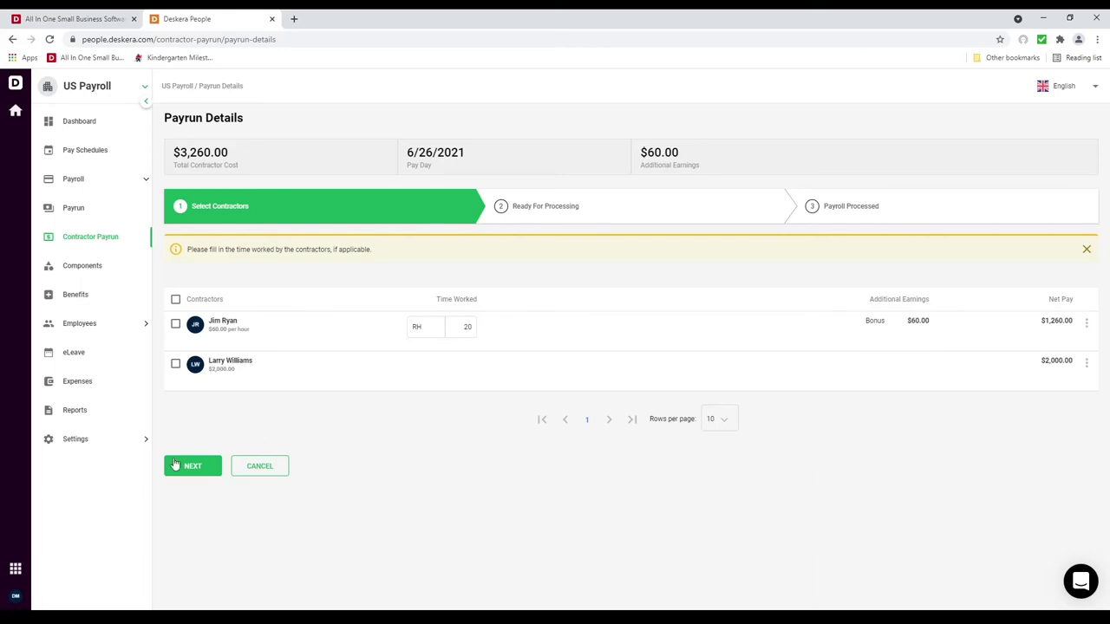
Step: Move the contractor payrun to ready and process the payroll, confirming with Yes
click(184, 468)
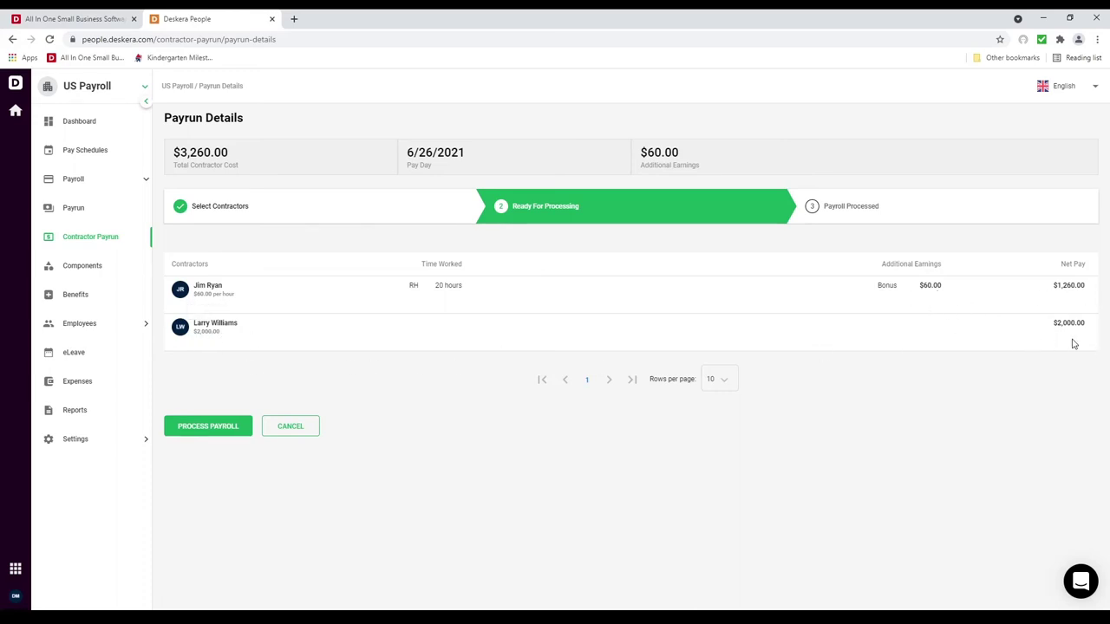
click(239, 427)
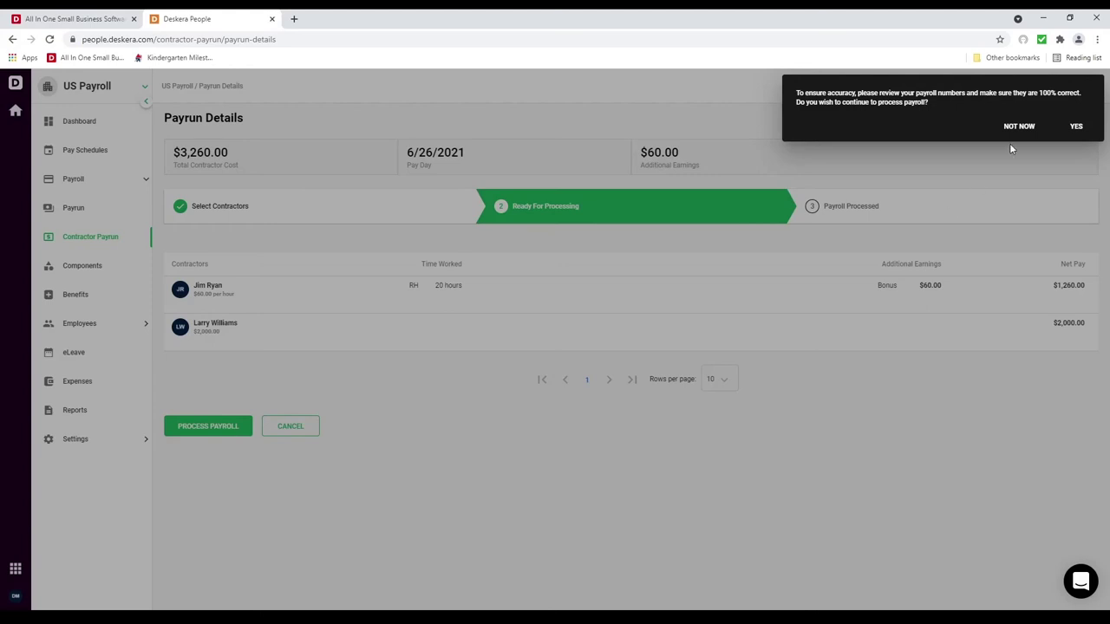
click(1086, 125)
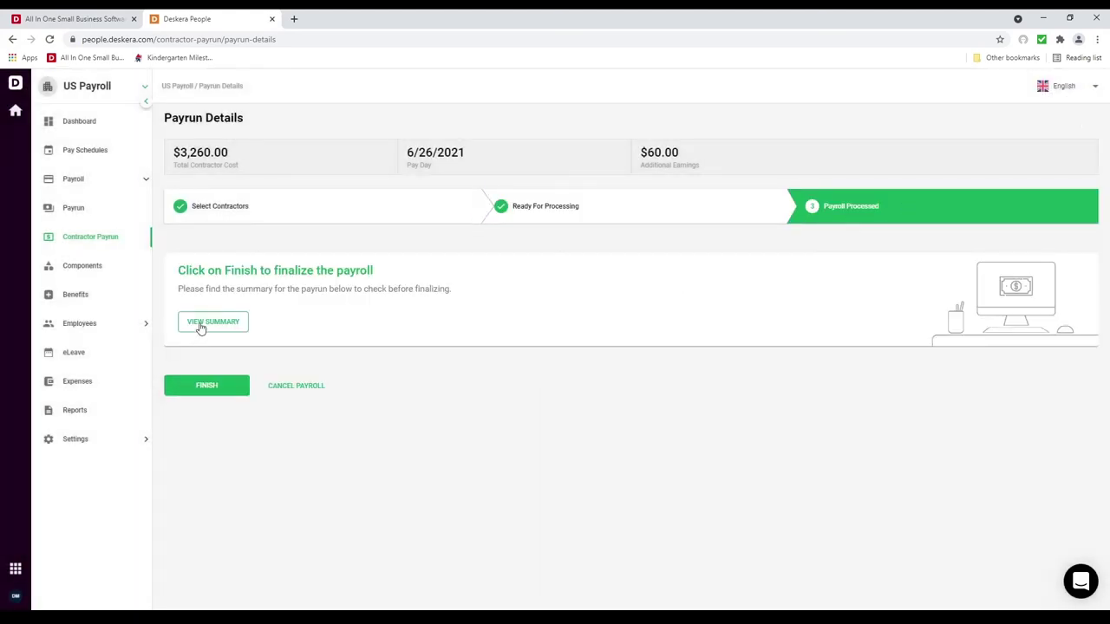
Step: Review the payrun summary, then finalize the payrun as Processed at $3,260.00
click(198, 330)
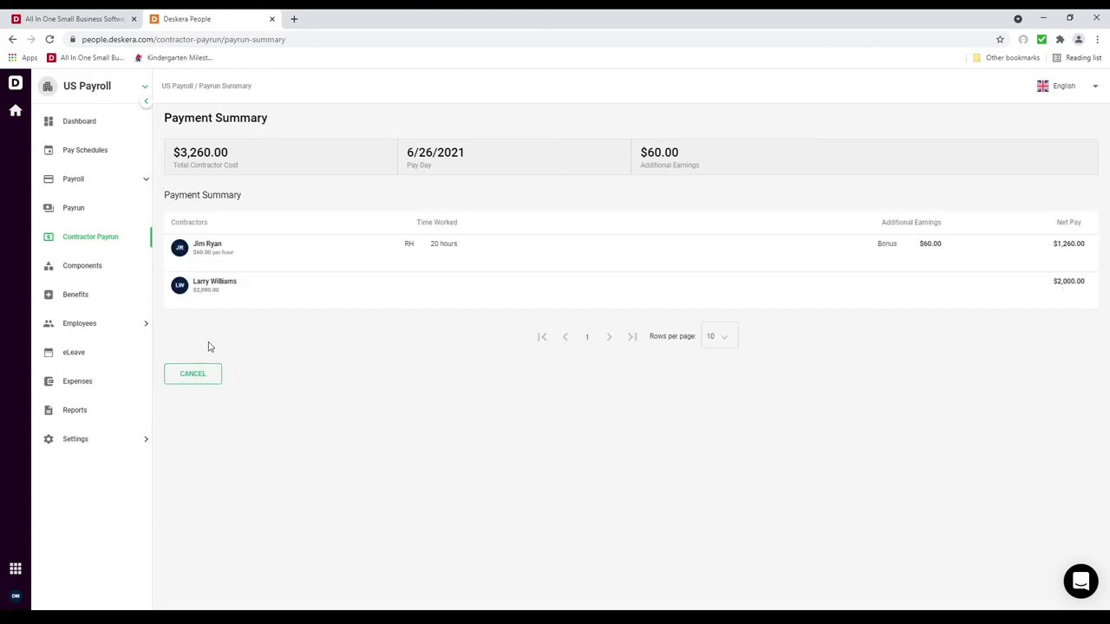
click(215, 376)
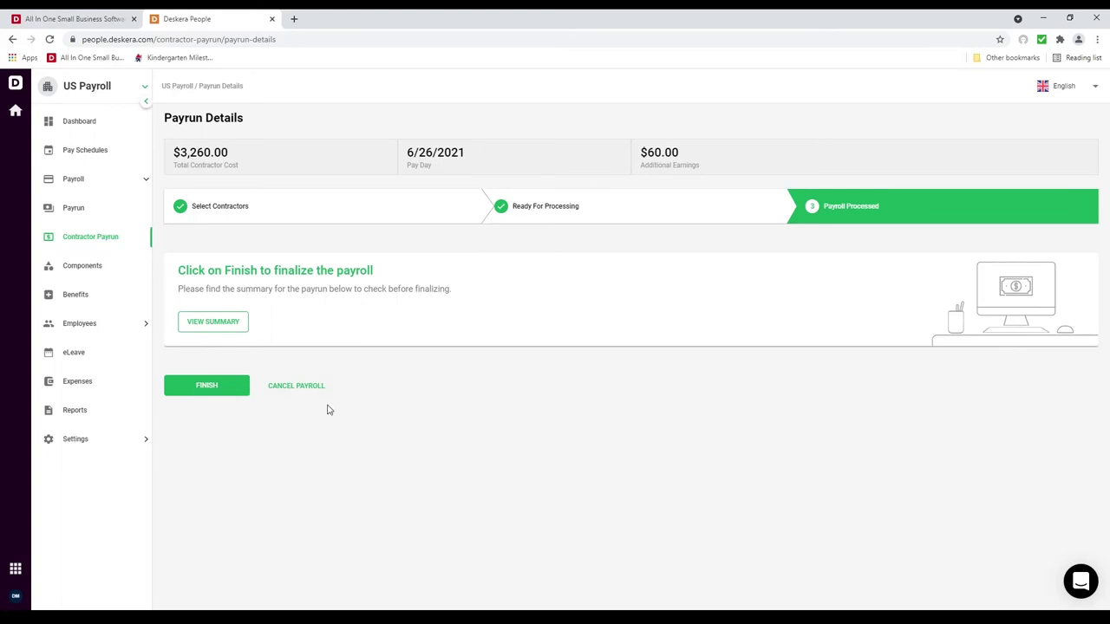
click(207, 390)
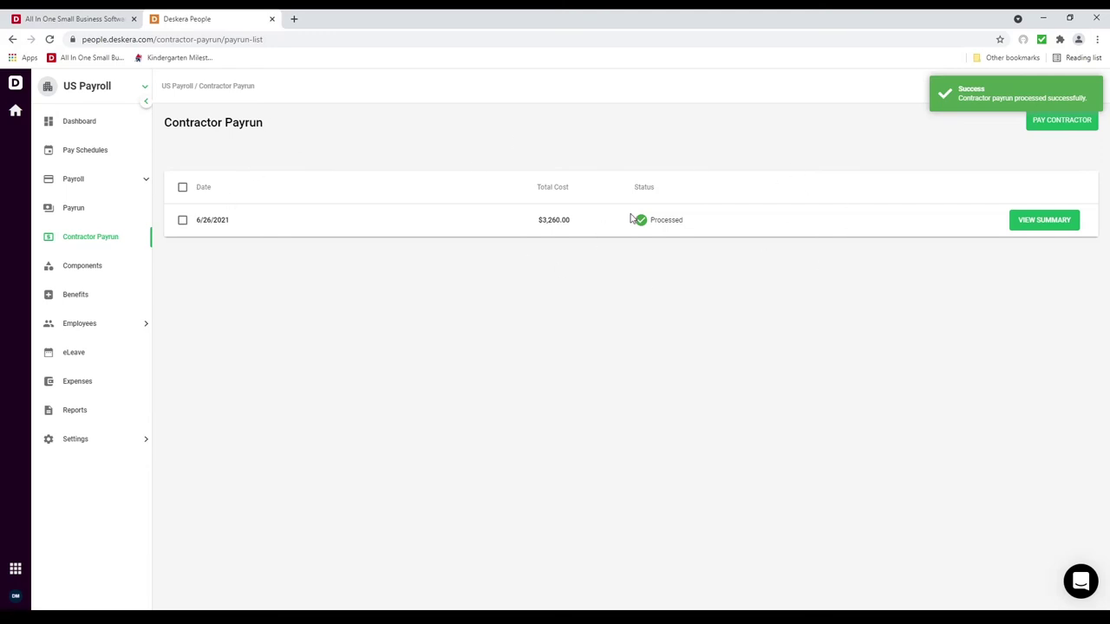
Step: Download the IT Support employee's 06/30/2021 paystub PDF from the Employee List and open it
click(75, 328)
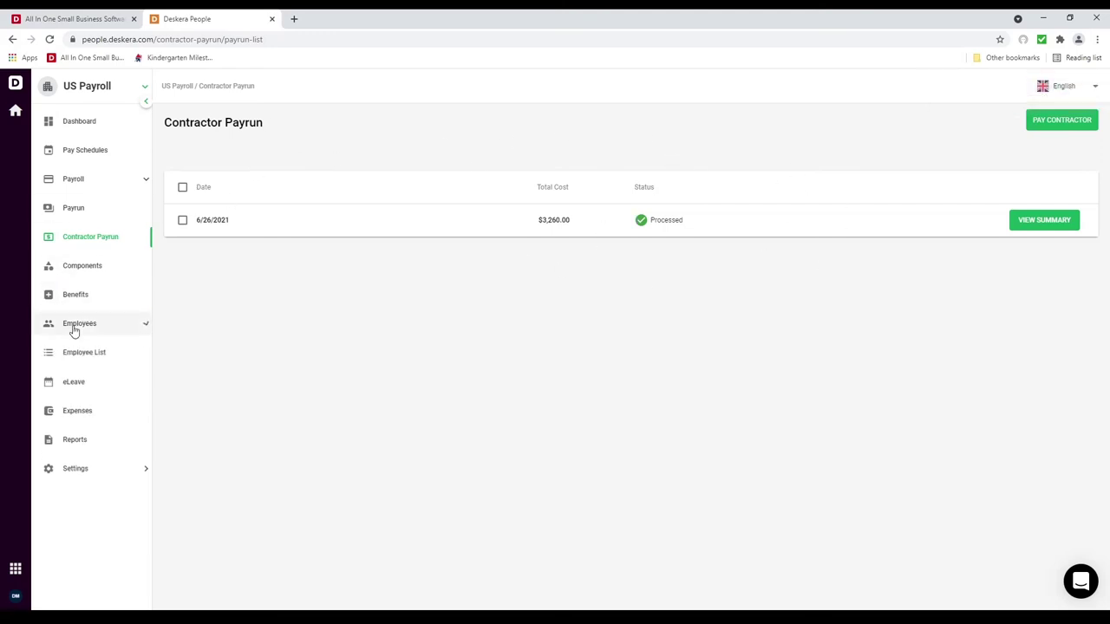
click(92, 359)
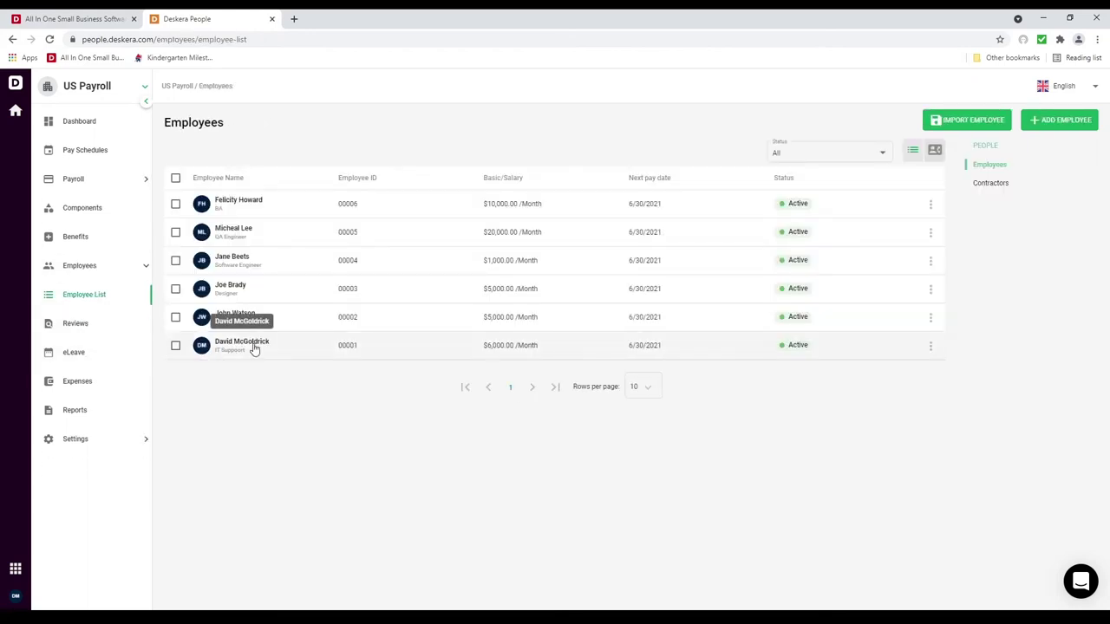
click(254, 349)
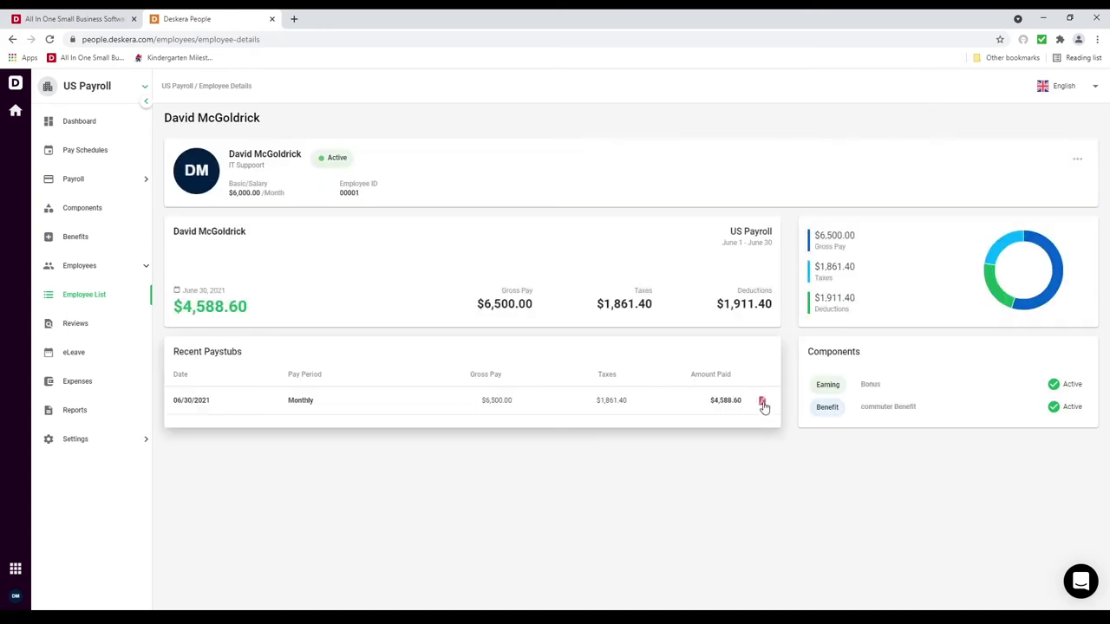
click(763, 403)
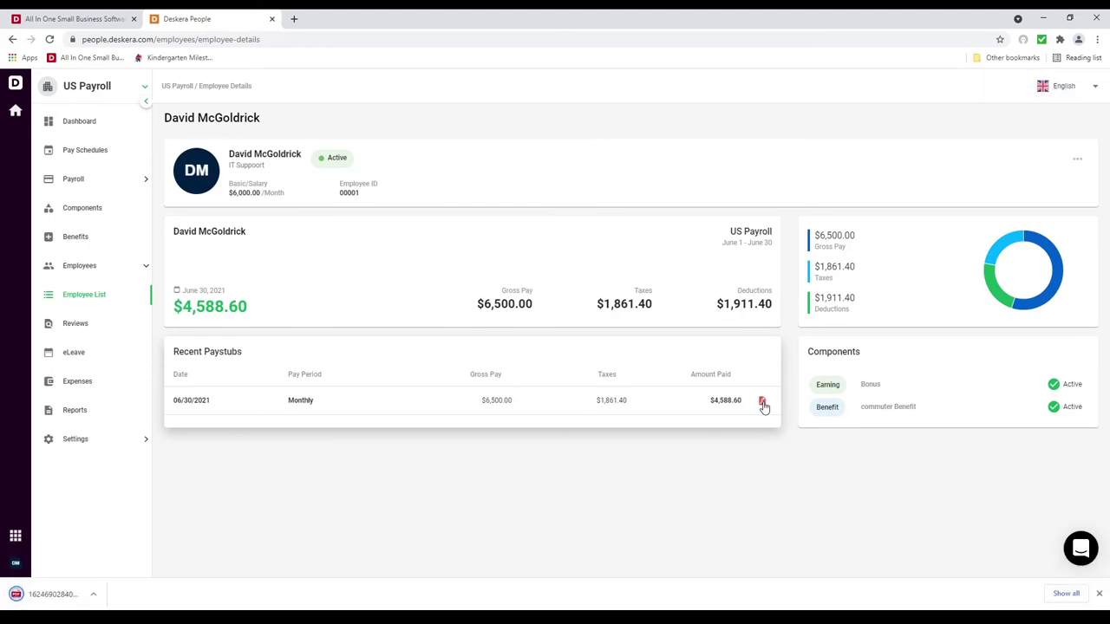
click(87, 594)
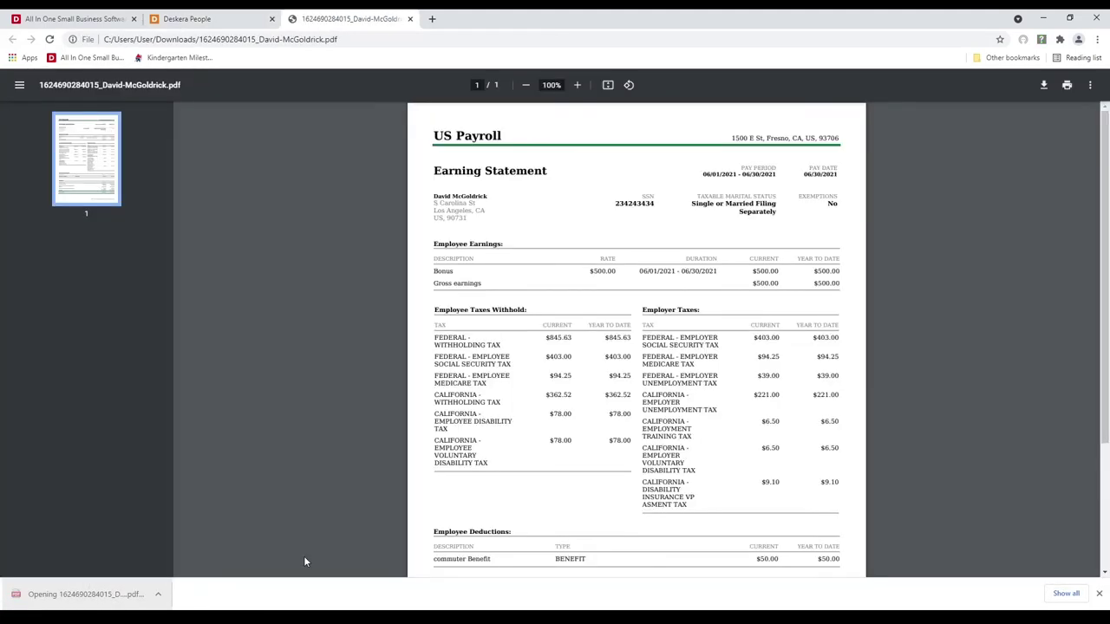
Step: Scroll the earning statement down to the net pay and back up
scroll(492, 309, down, 2)
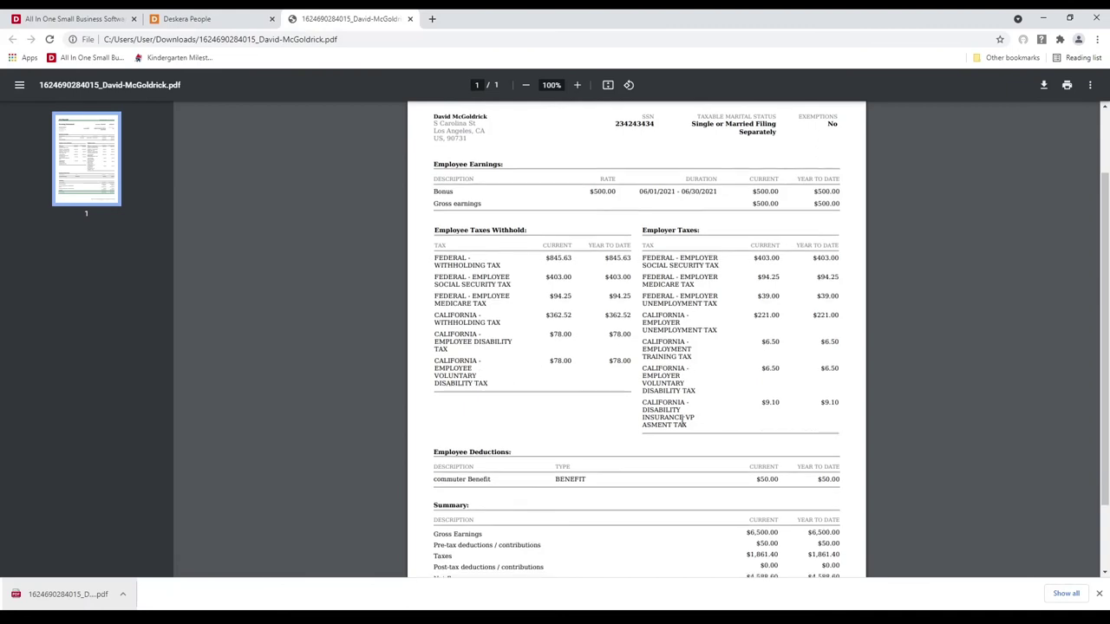
scroll(681, 420, down, 3)
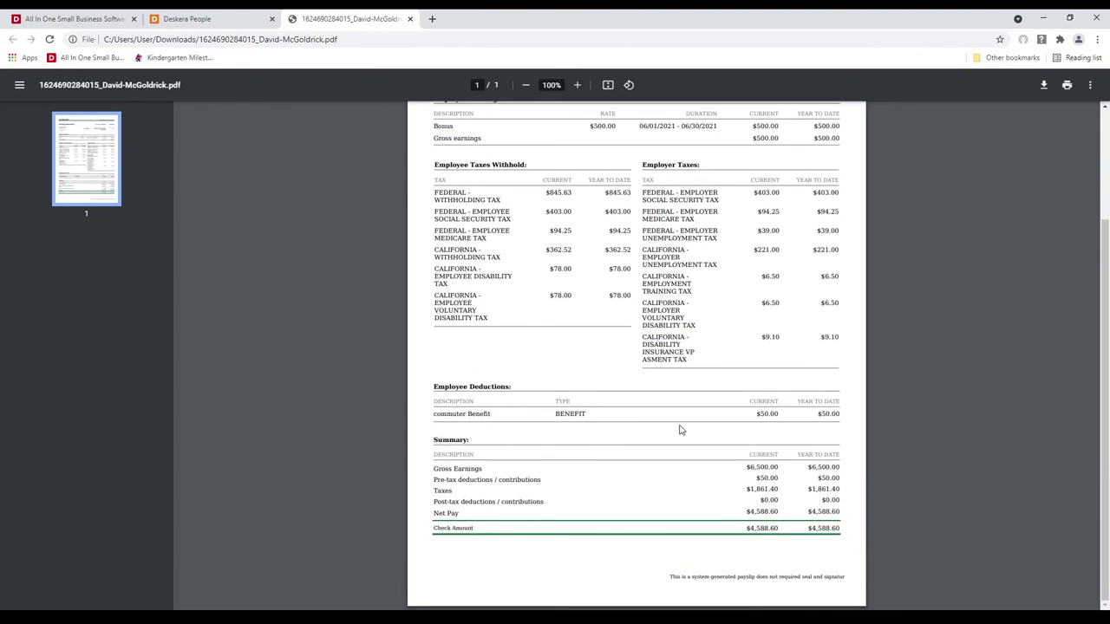
scroll(681, 430, up, 10)
Step: Download and view the second contractor's 6/26/2021 $1,260.00 paystub PDF, then close it
click(410, 19)
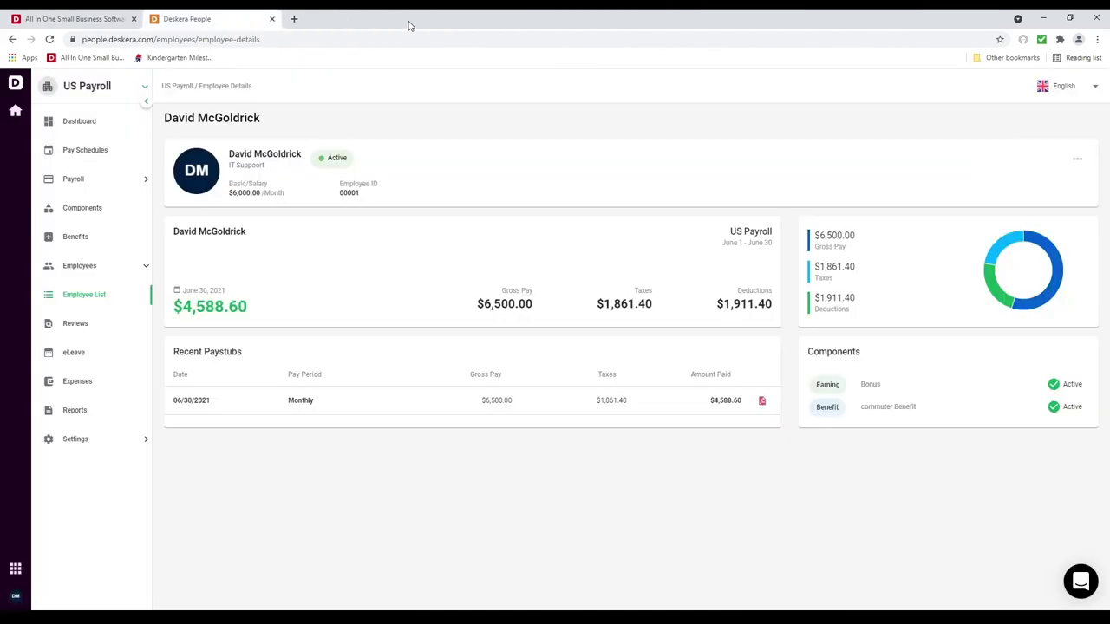
click(85, 297)
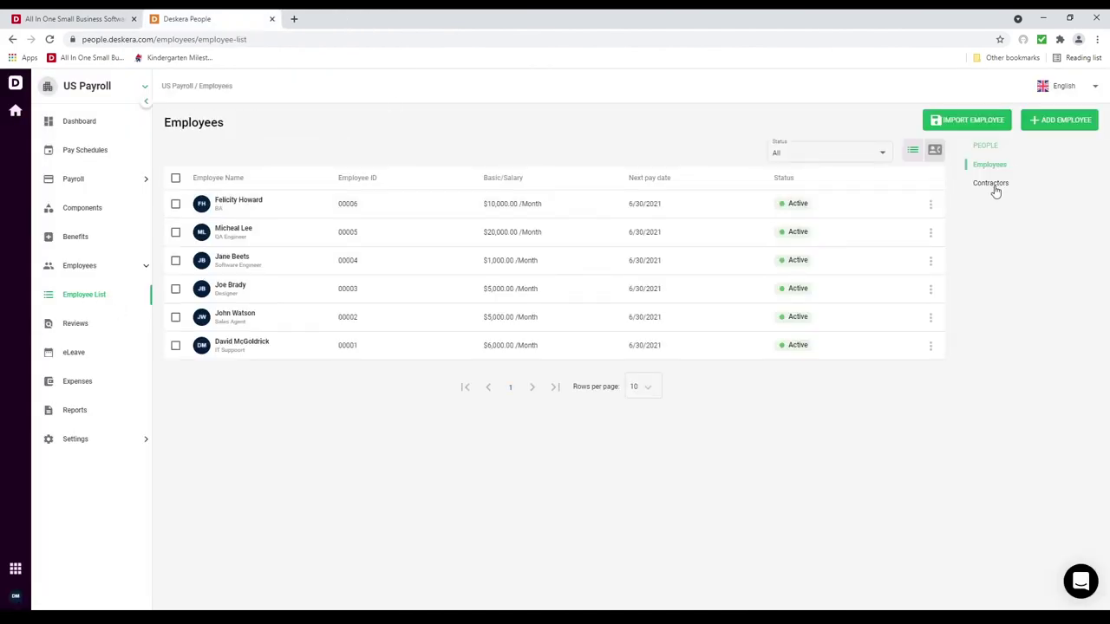
click(994, 187)
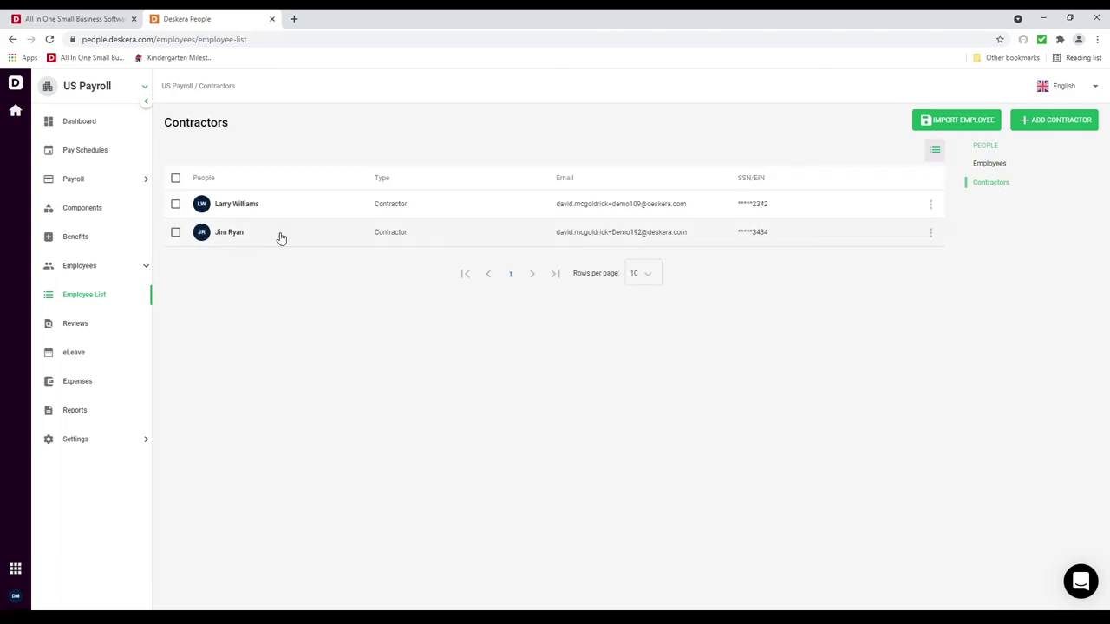
click(281, 236)
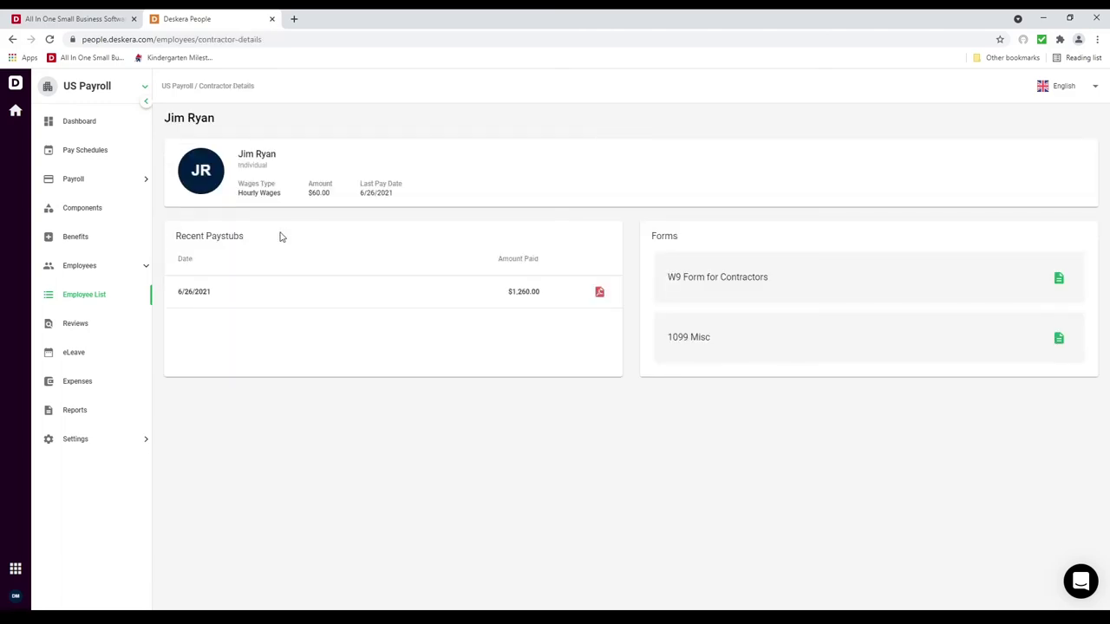
click(600, 293)
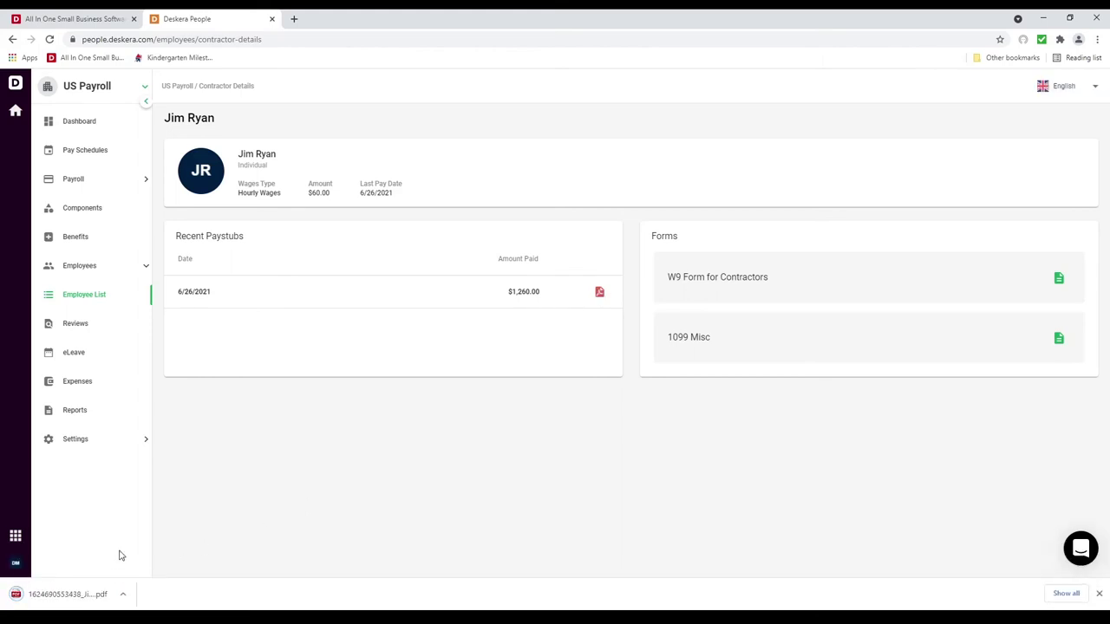
click(85, 595)
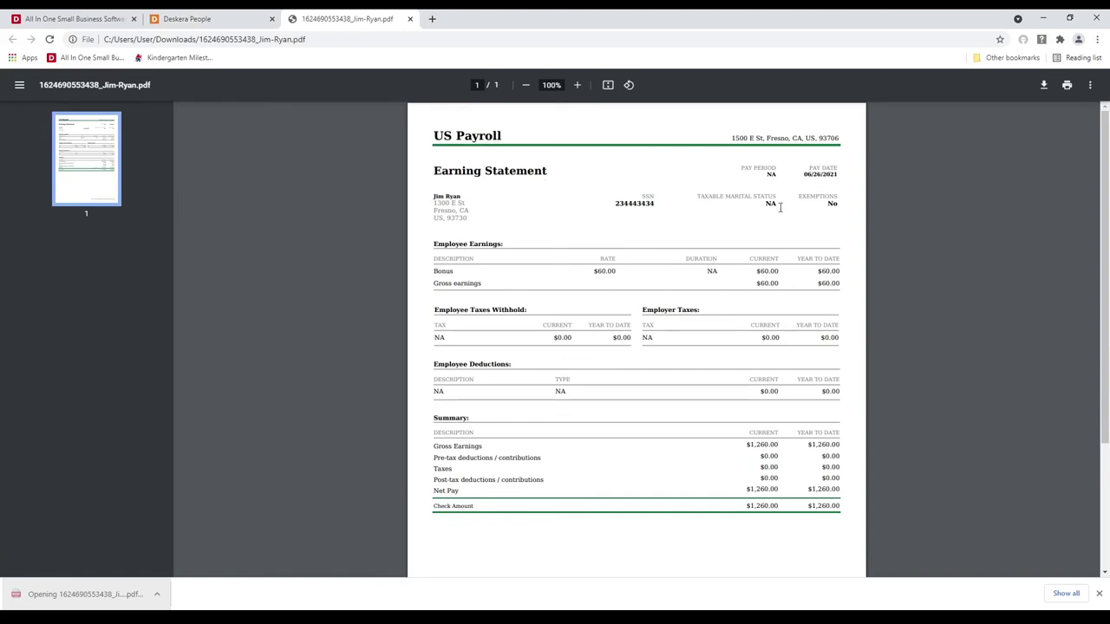
click(410, 19)
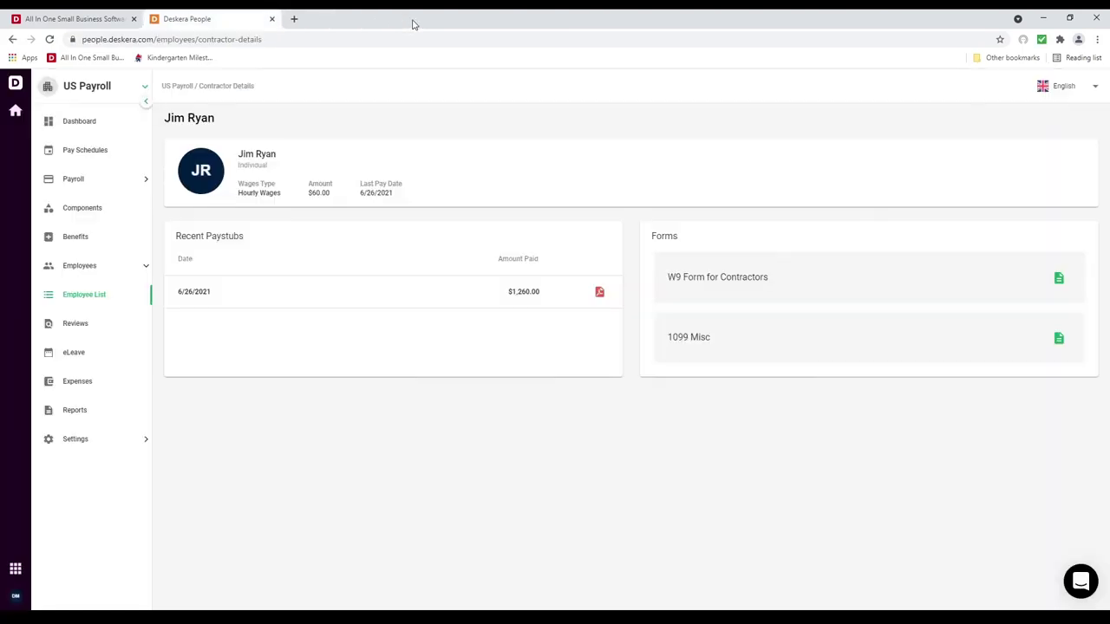
Step: View the June 2021 Payroll Summary Report, then open the W-4 Form for Employees report
click(75, 410)
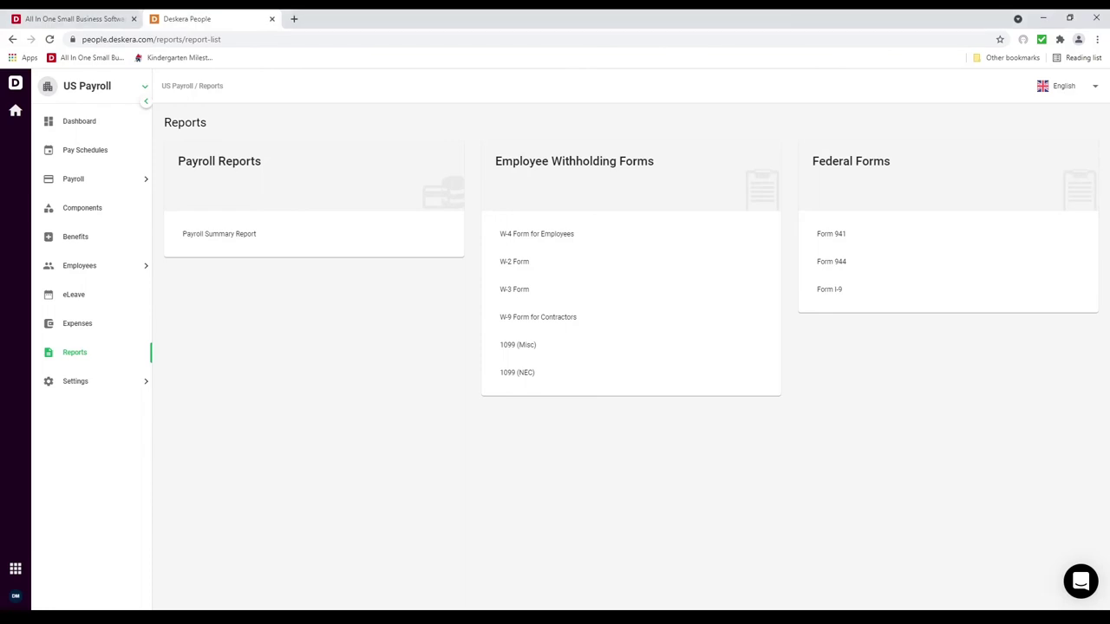
click(217, 246)
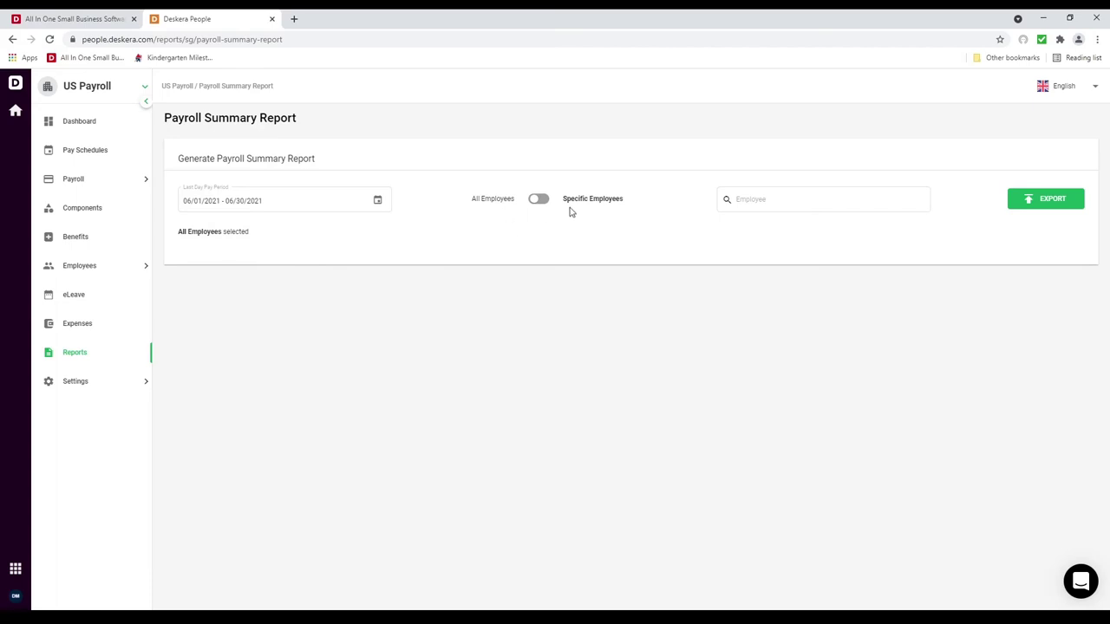
click(101, 364)
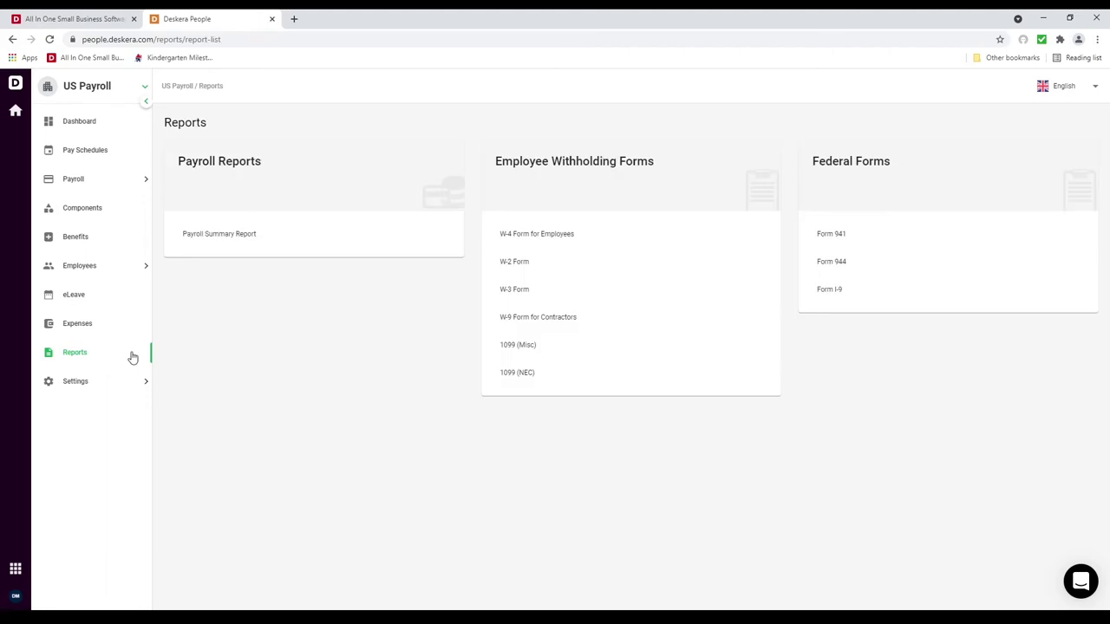
click(612, 236)
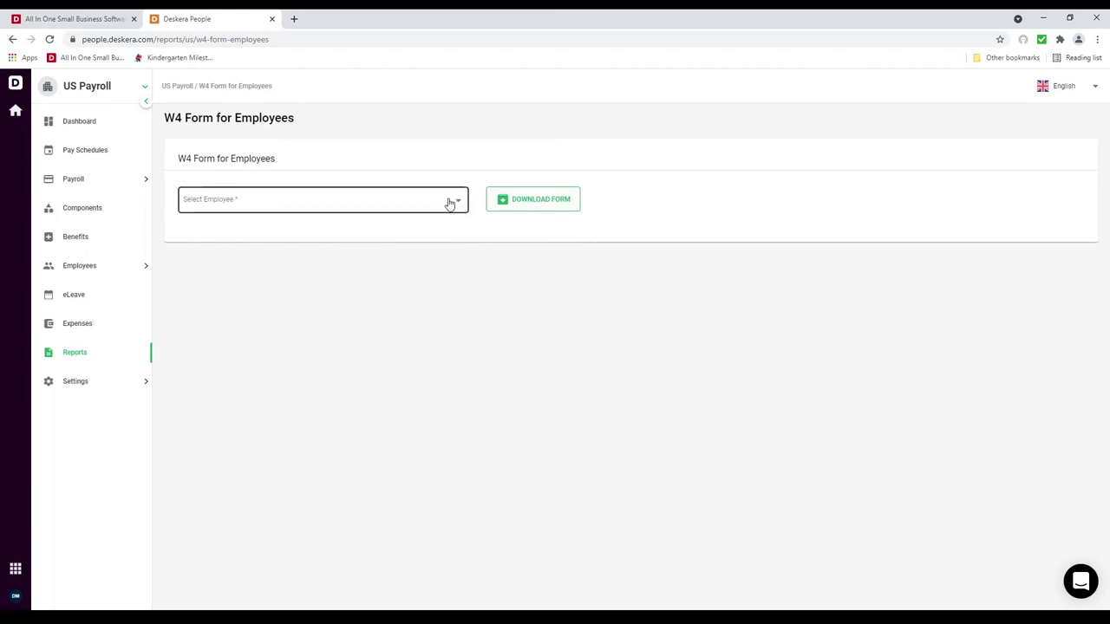
Step: Download the first employee's prefilled 2021 W-4 PDF and scroll through all its pages
click(450, 202)
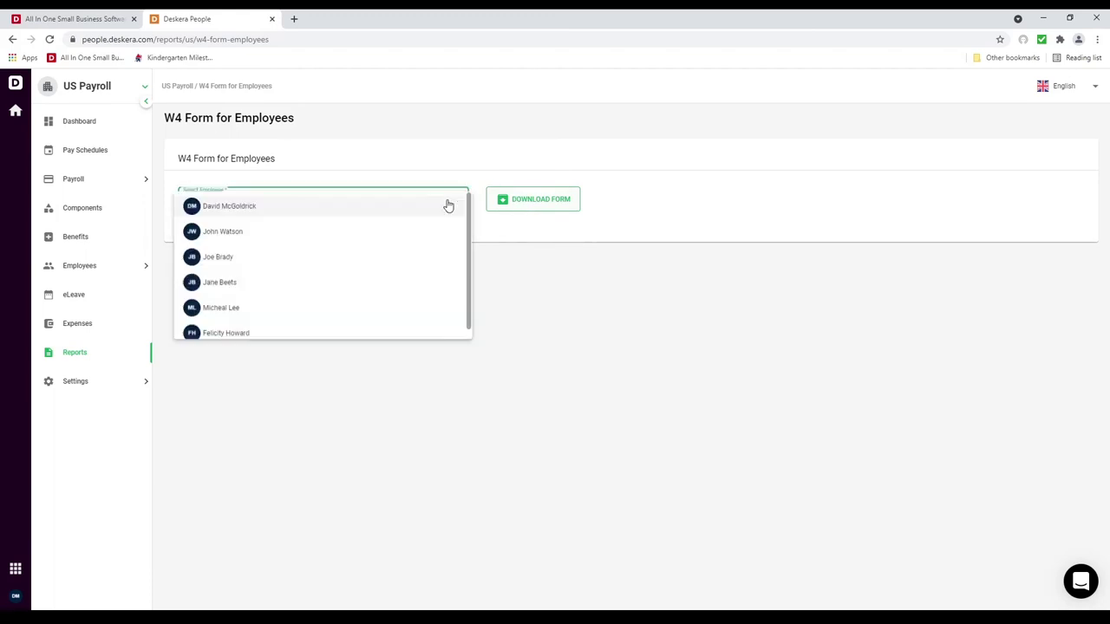
click(553, 205)
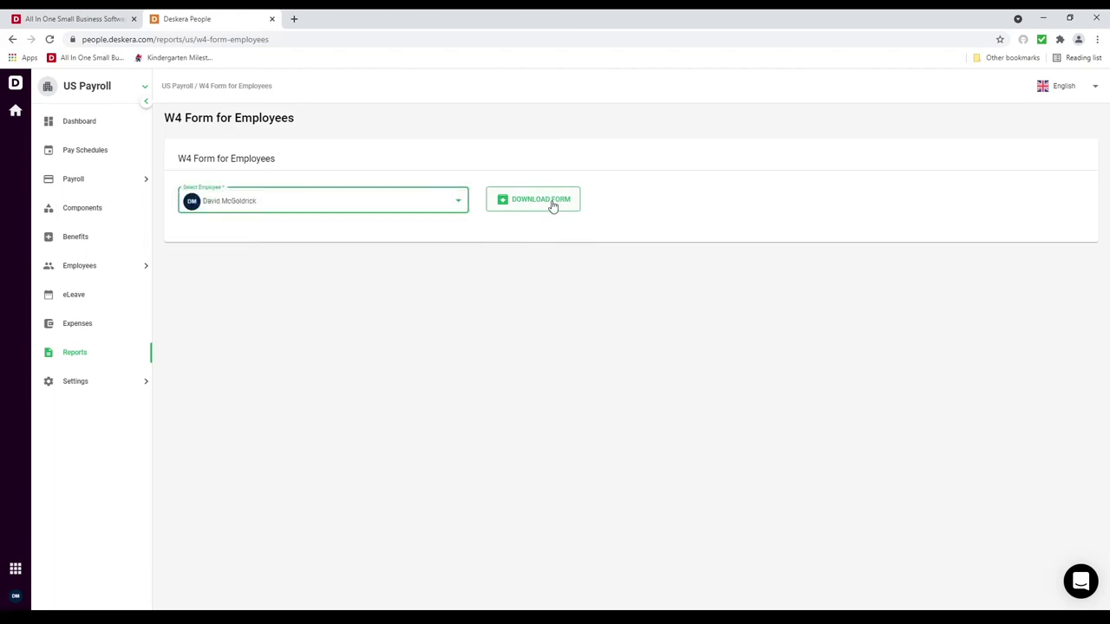
click(553, 205)
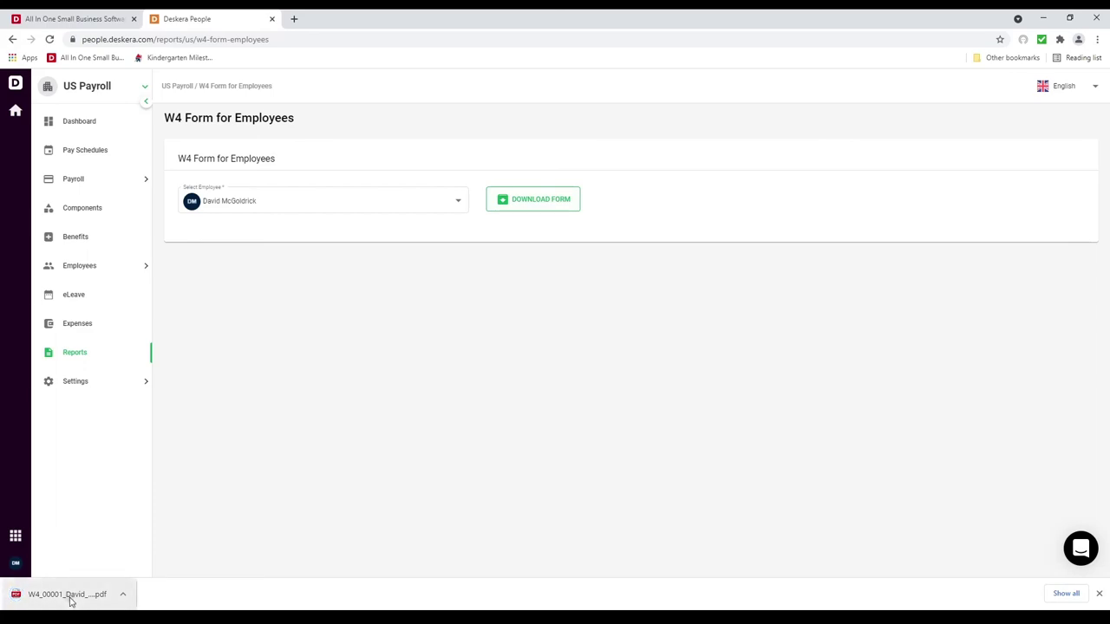
click(68, 595)
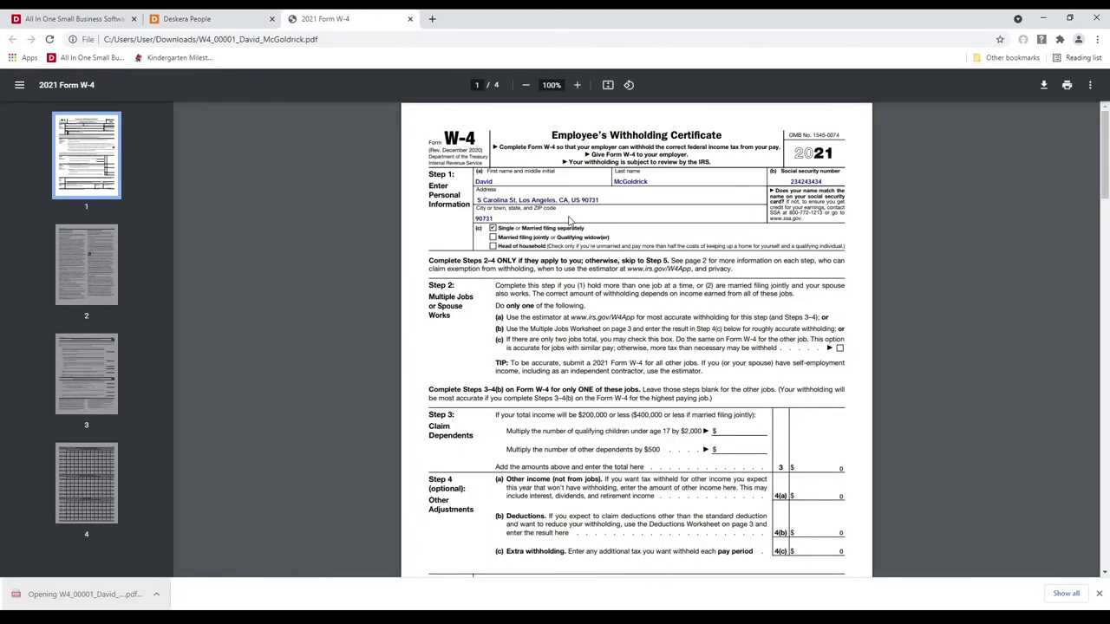
scroll(569, 220, down, 10)
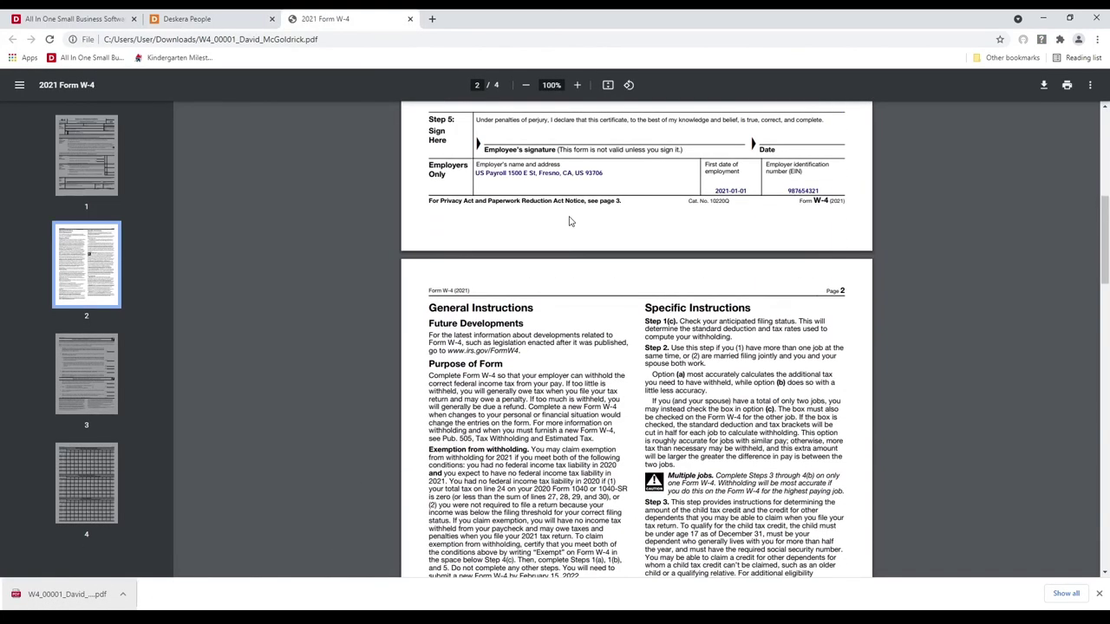
scroll(570, 220, down, 10)
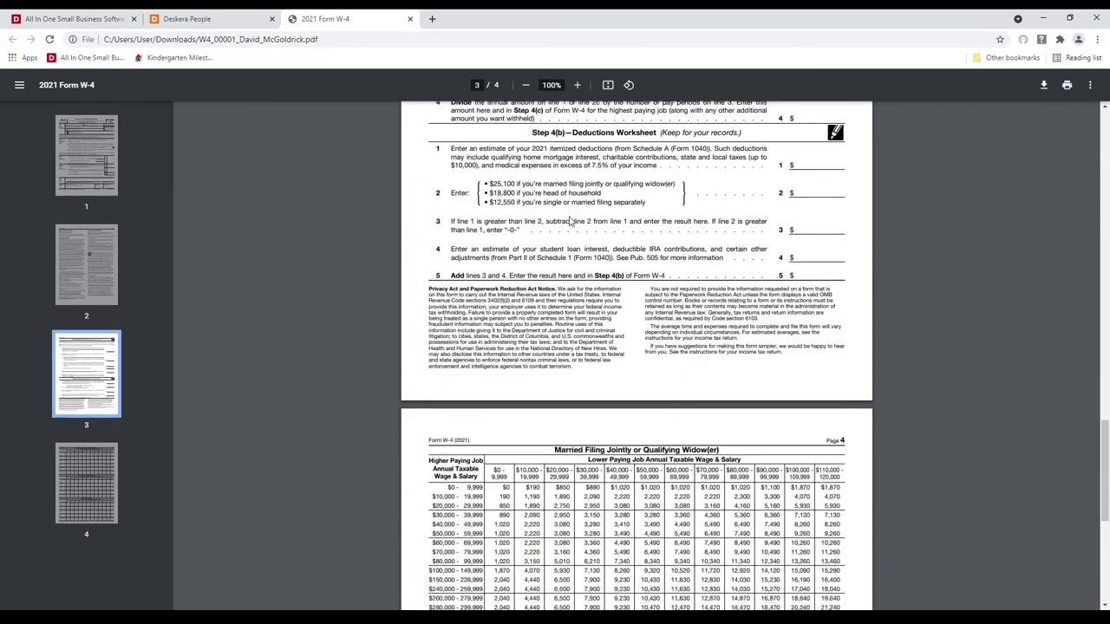
scroll(570, 220, up, 20)
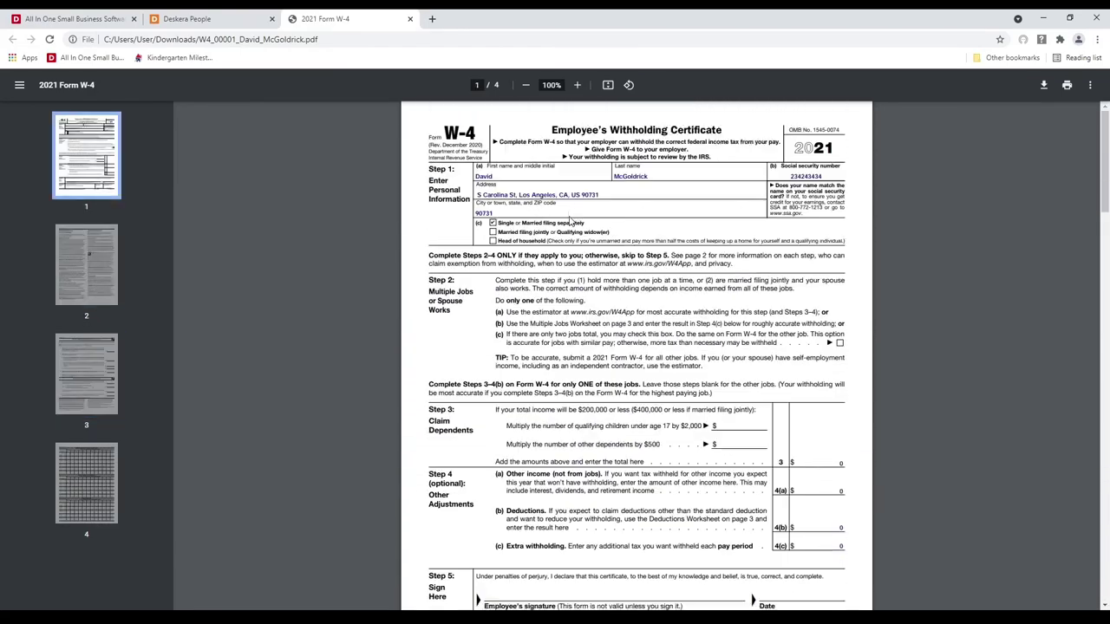
click(410, 18)
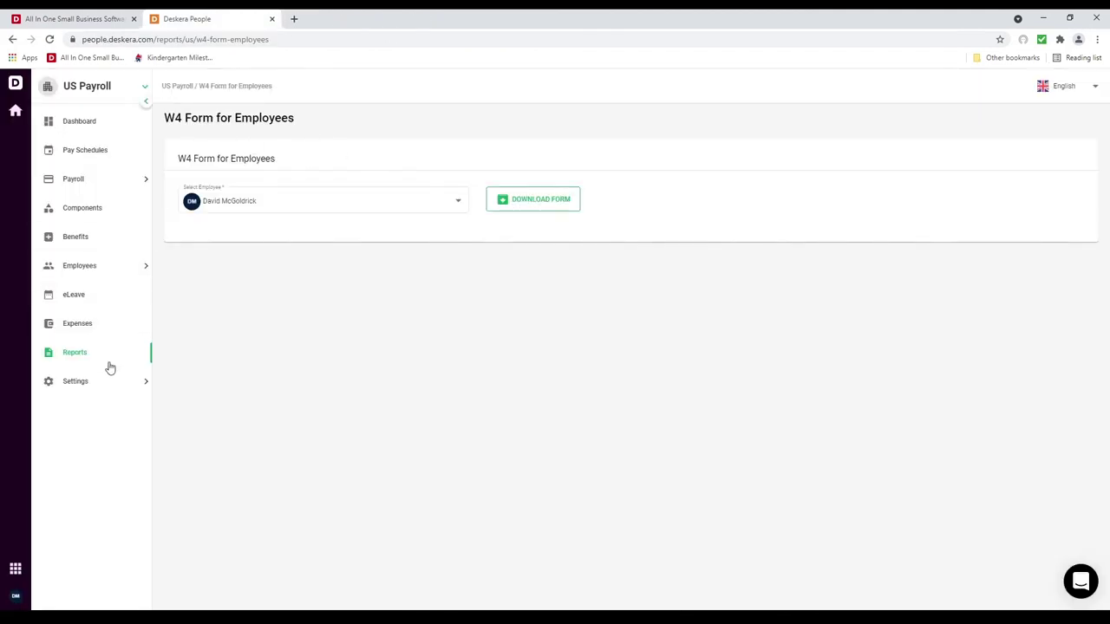
Step: Download and open the first employee's prefilled 2021 Form W-2 from the W-2 Form report
click(113, 359)
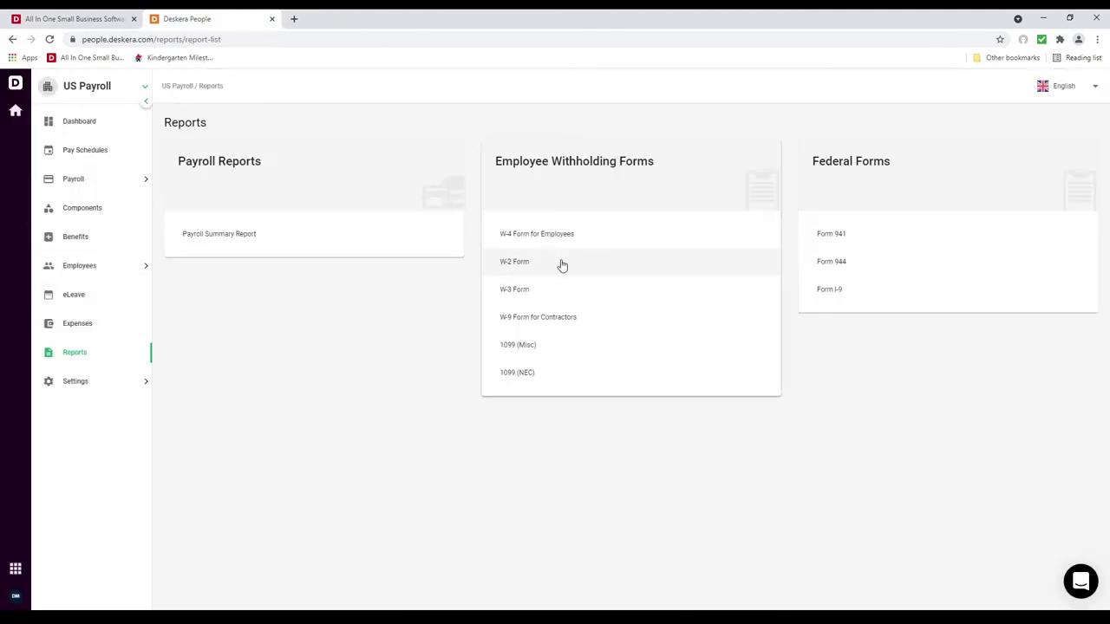
click(591, 260)
click(381, 205)
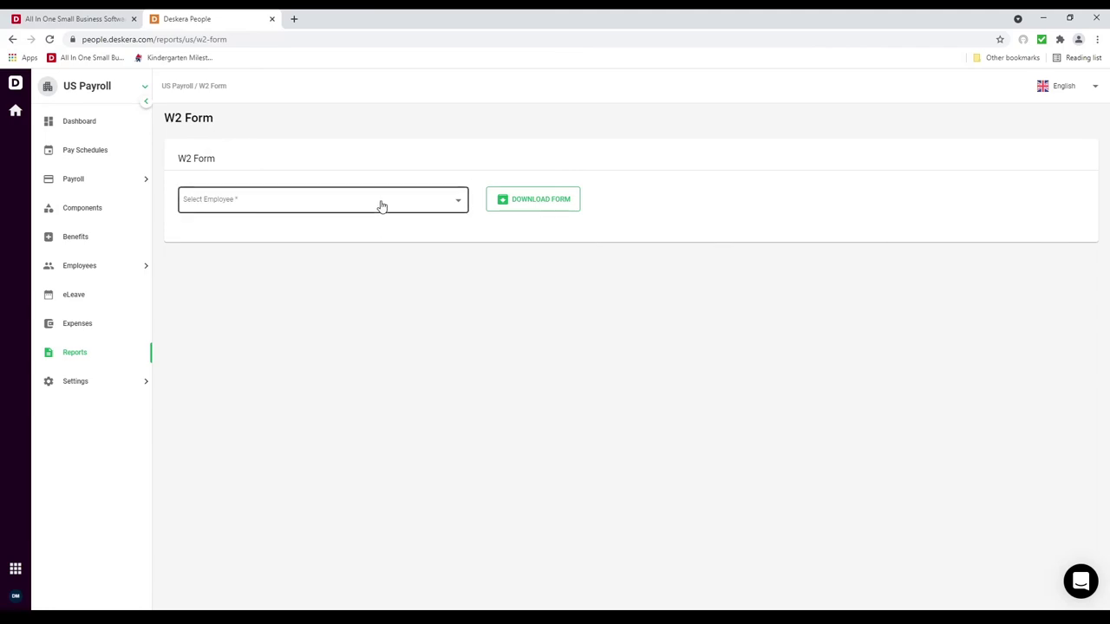
click(549, 209)
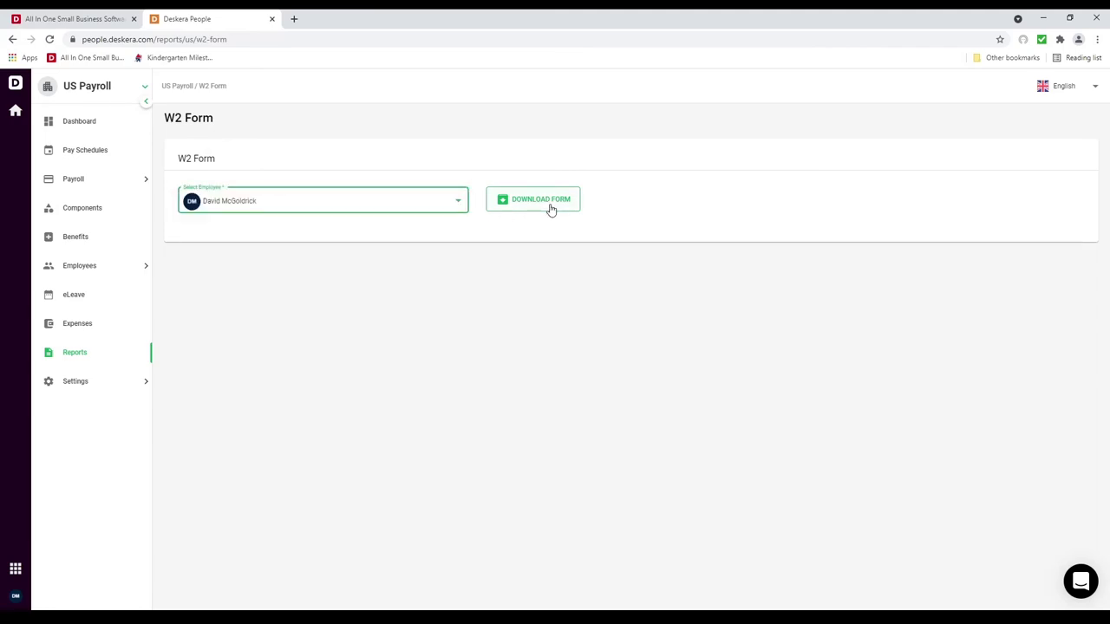
click(546, 224)
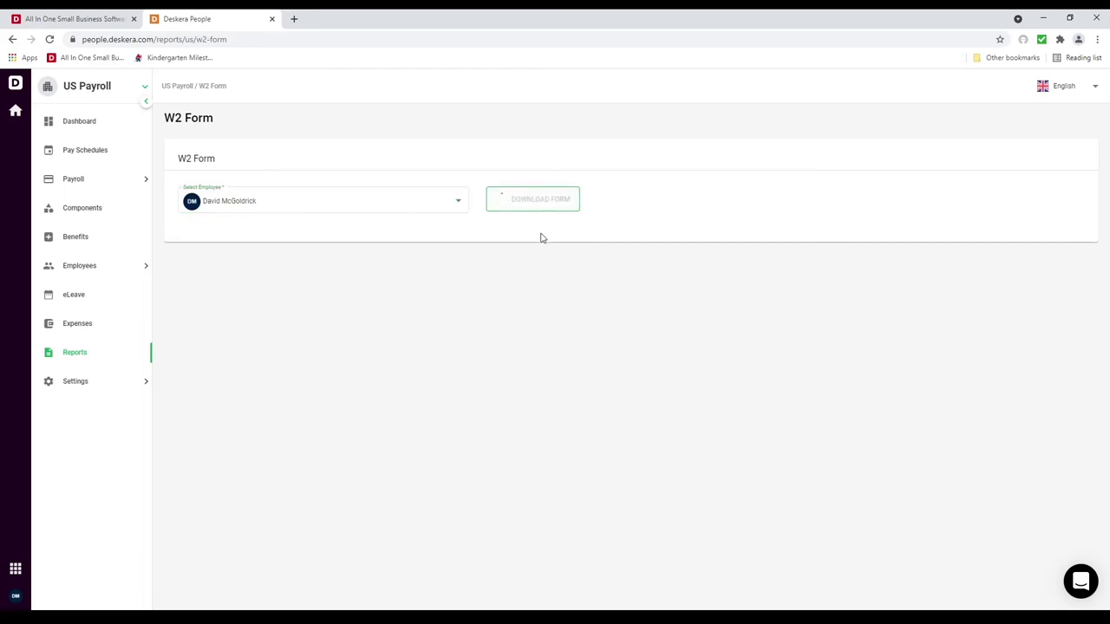
click(63, 605)
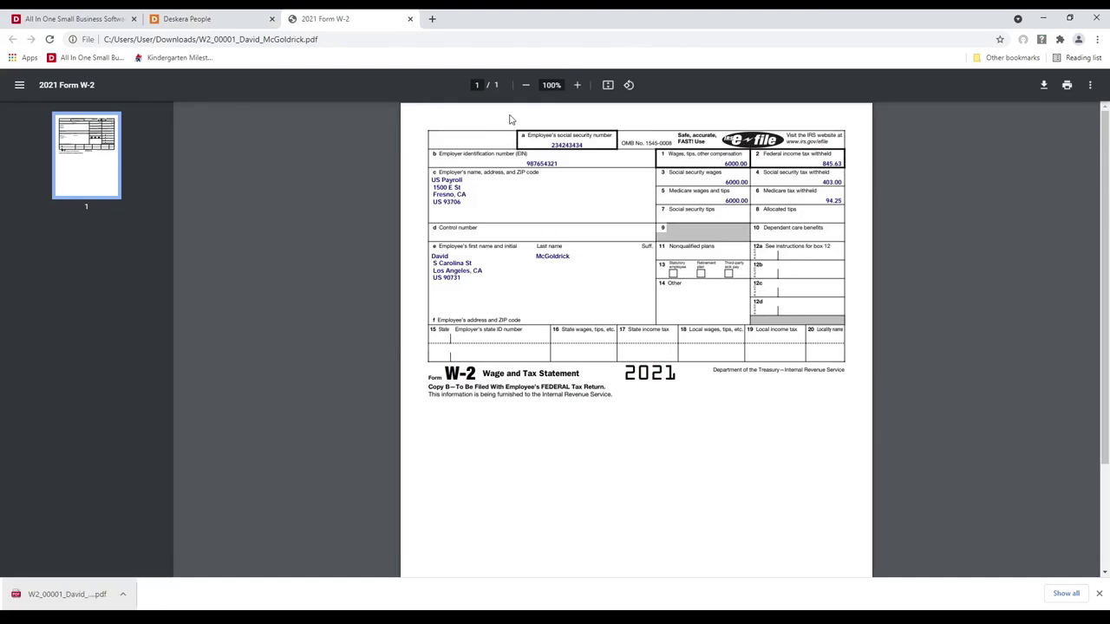
click(410, 18)
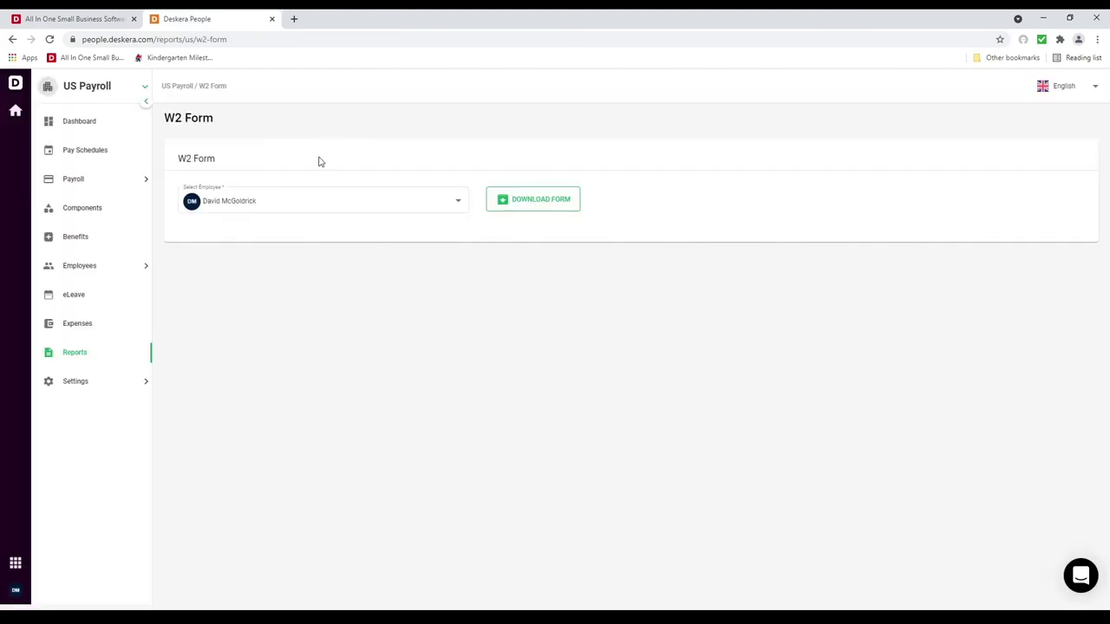
click(64, 353)
Step: Download the 2021 Form W-3, scroll through the PDF, then close it and return to Reports
click(549, 300)
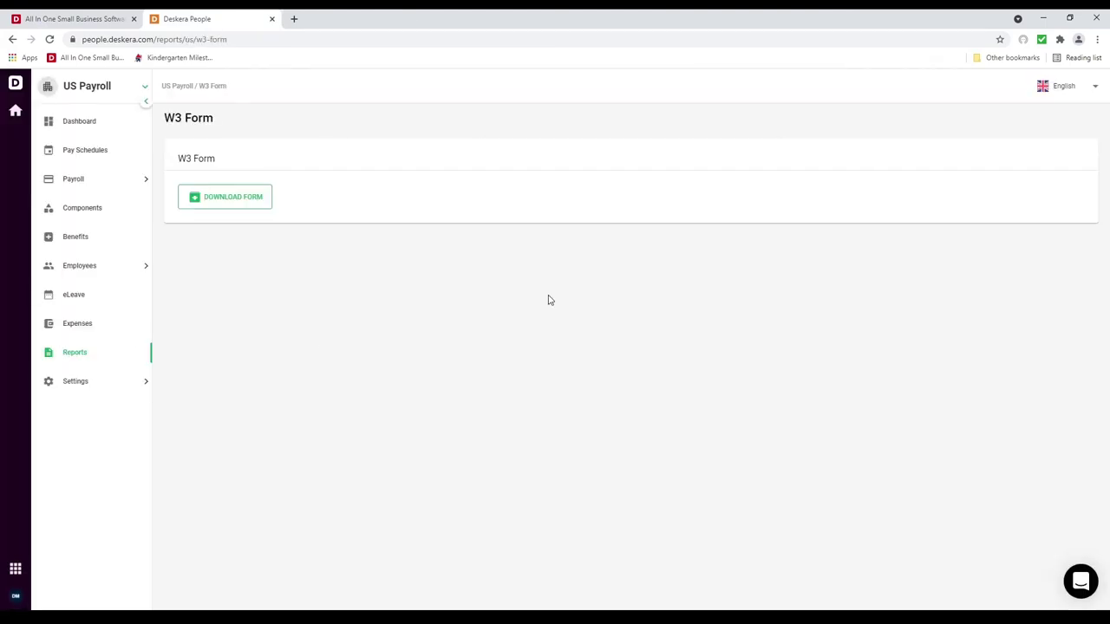
click(238, 205)
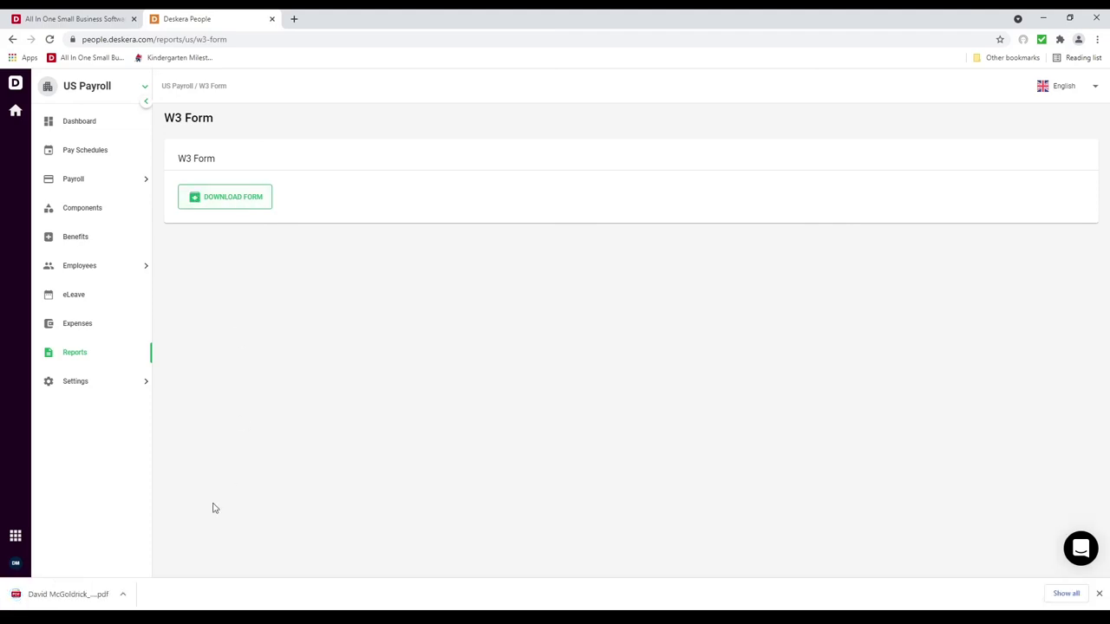
click(87, 595)
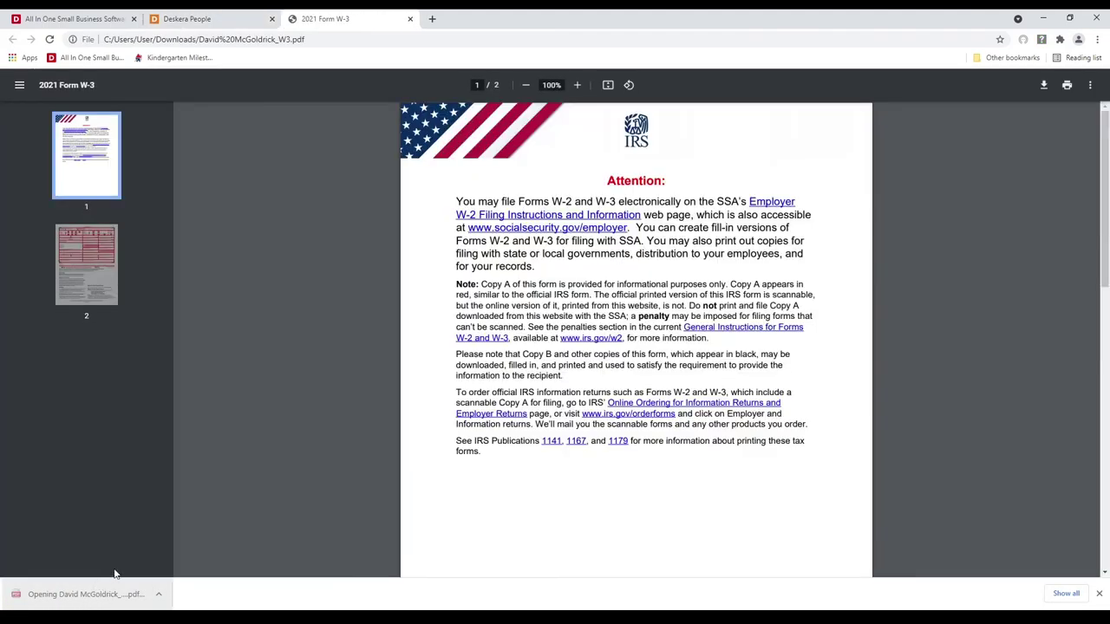
scroll(577, 478, down, 8)
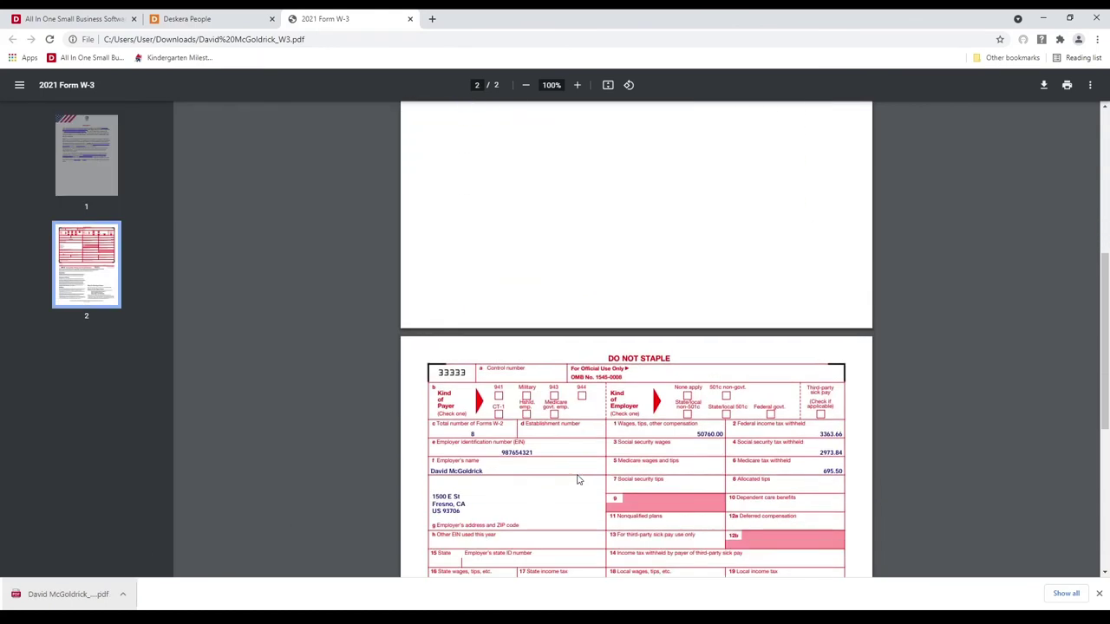
scroll(577, 478, down, 3)
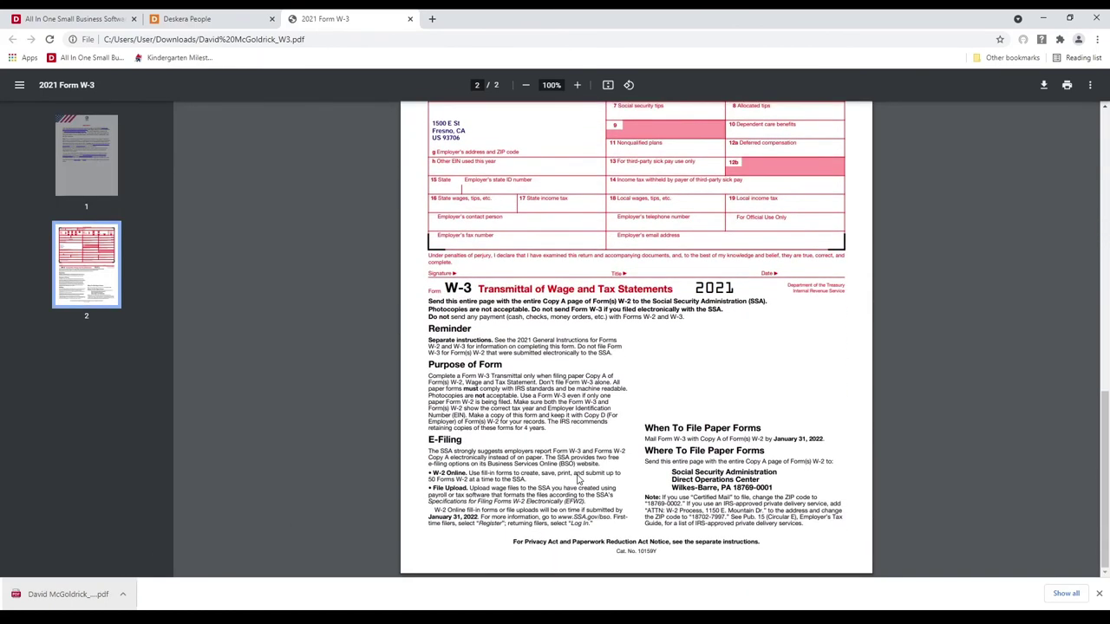
scroll(578, 478, up, 15)
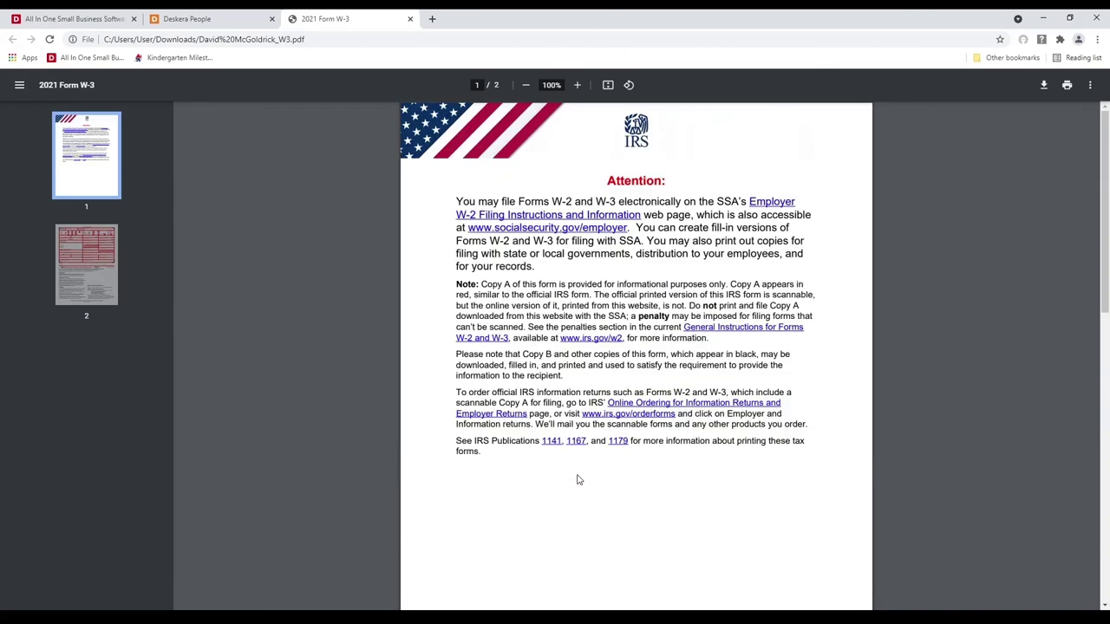
click(410, 18)
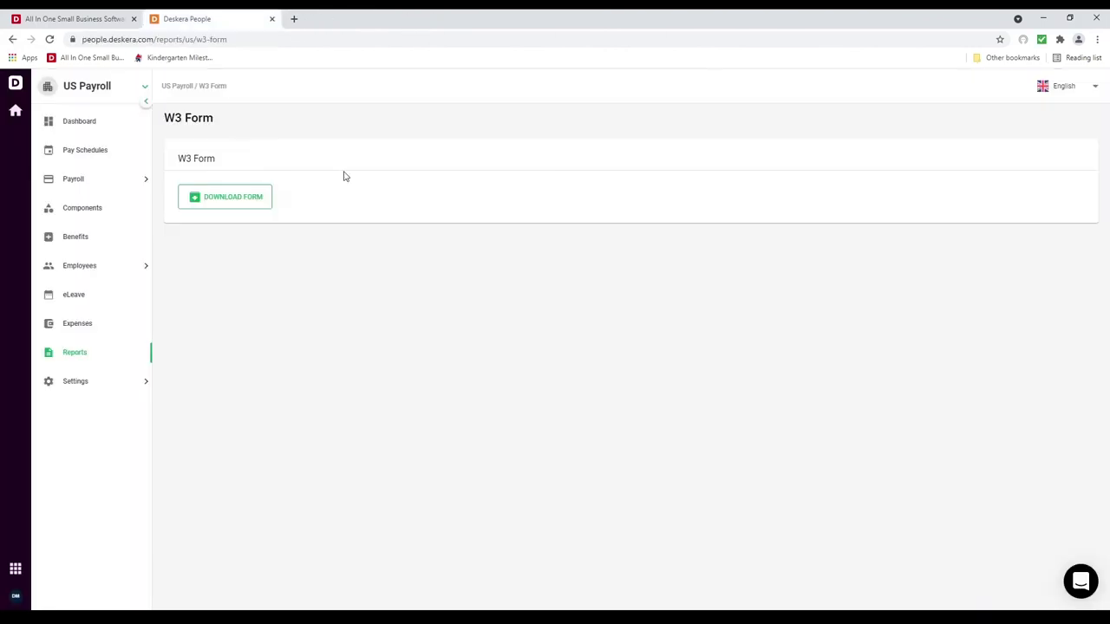
click(97, 351)
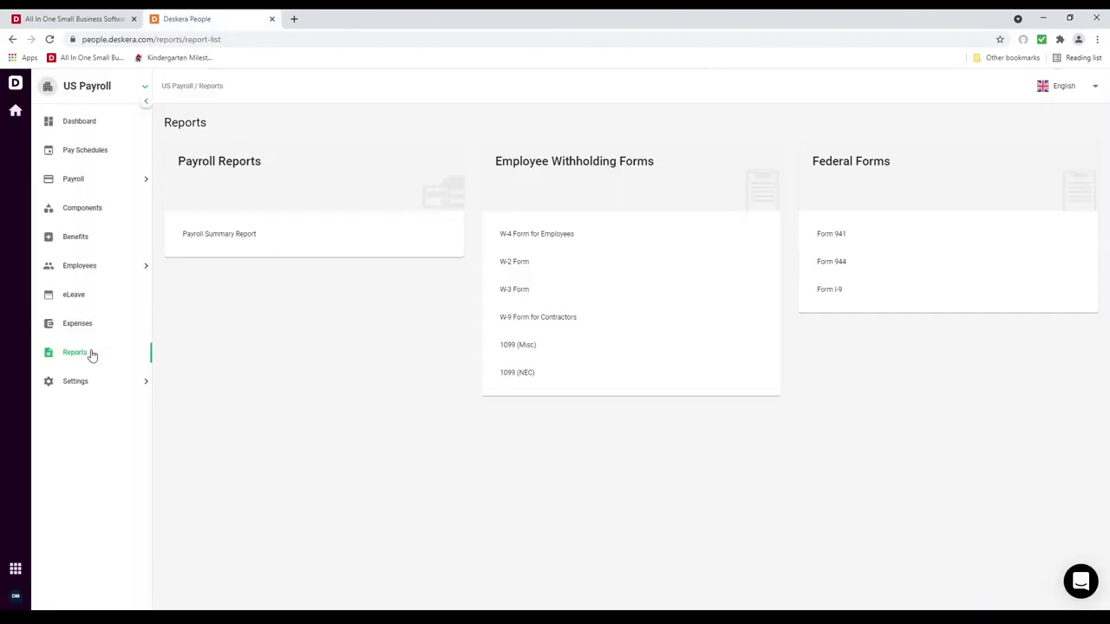
Step: Download the prefilled W-9 Form for Contractors for the first employee in the list
click(602, 327)
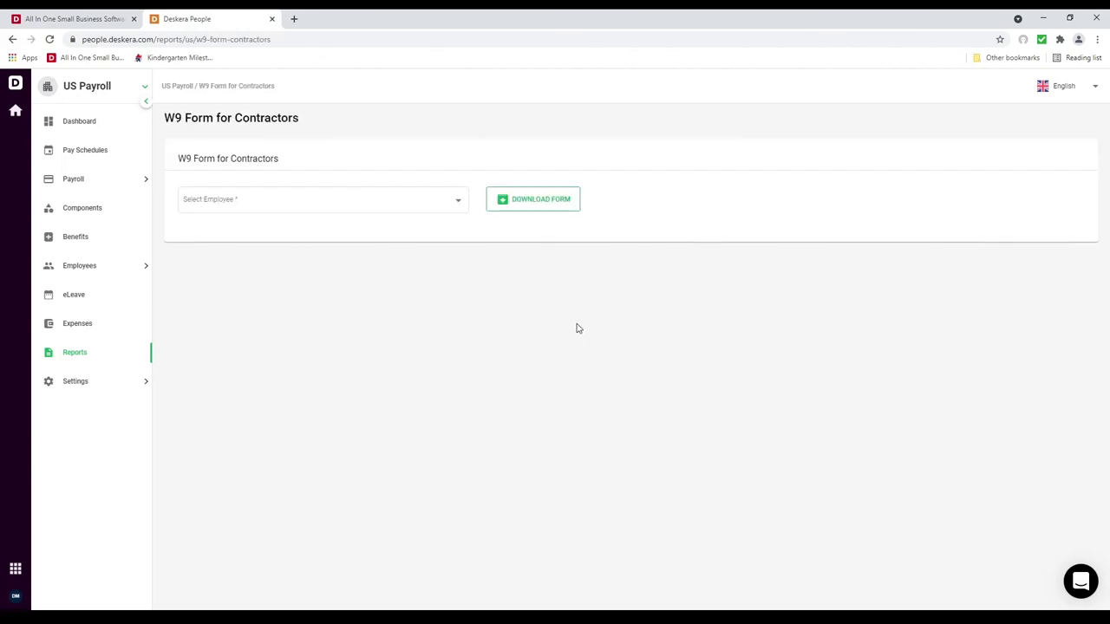
click(459, 203)
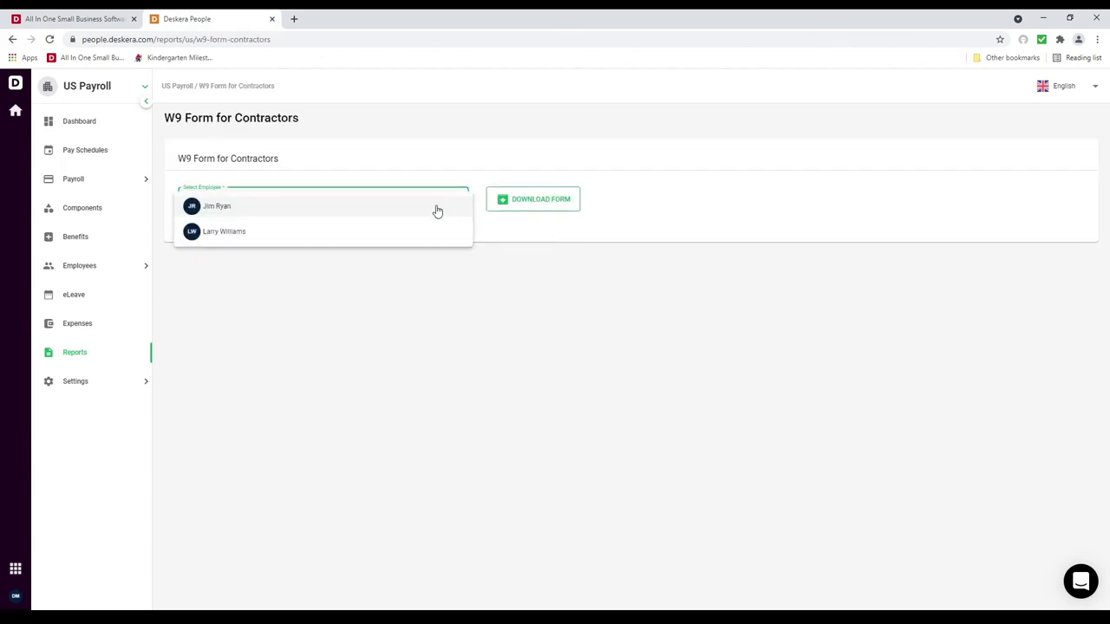
click(438, 208)
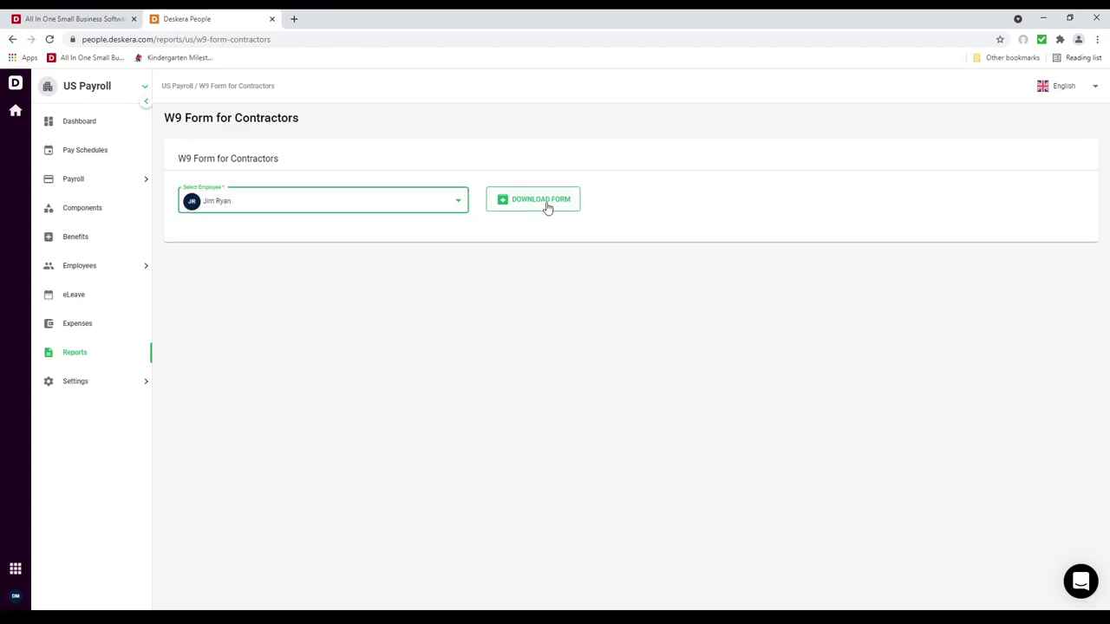
click(548, 207)
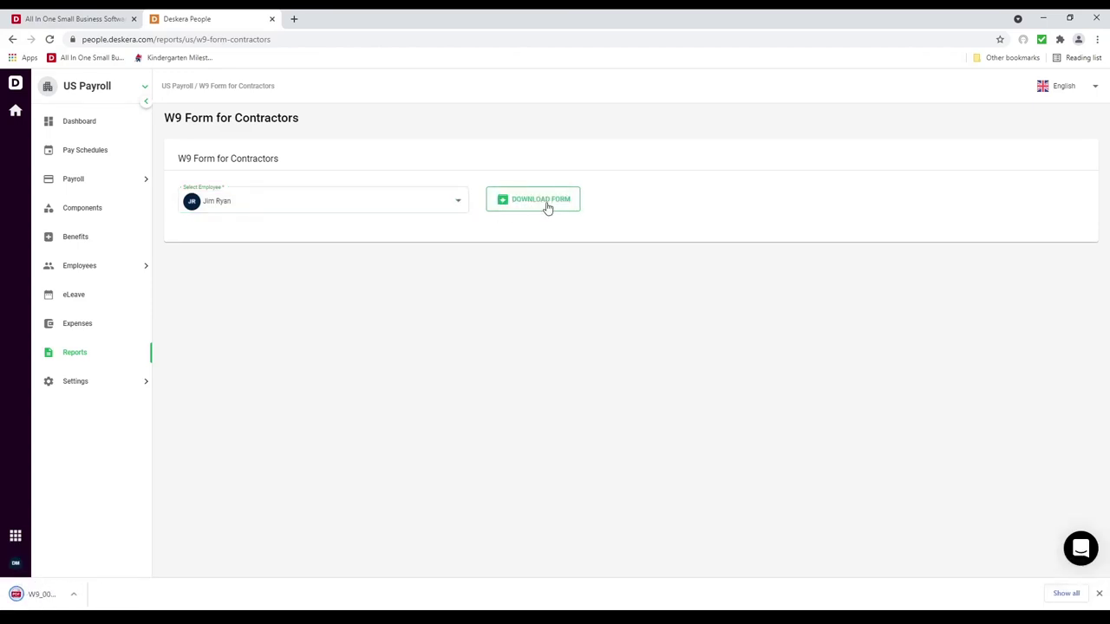
Step: Review the downloaded W-9 PDF, close it, and go back to the Reports list
click(80, 602)
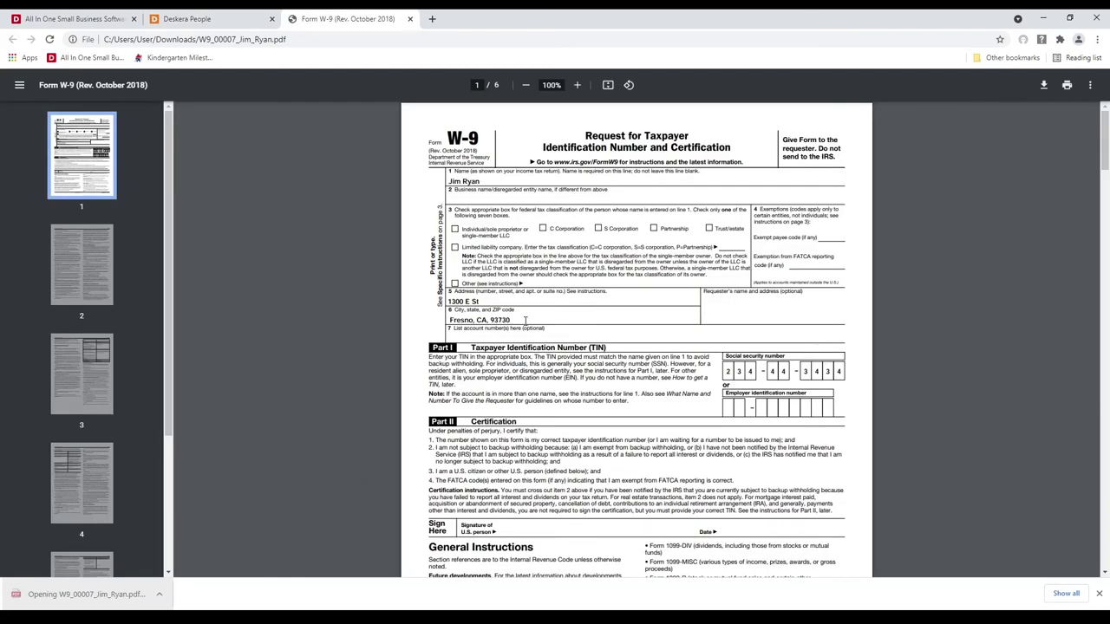
scroll(525, 321, down, 5)
scroll(727, 340, down, 20)
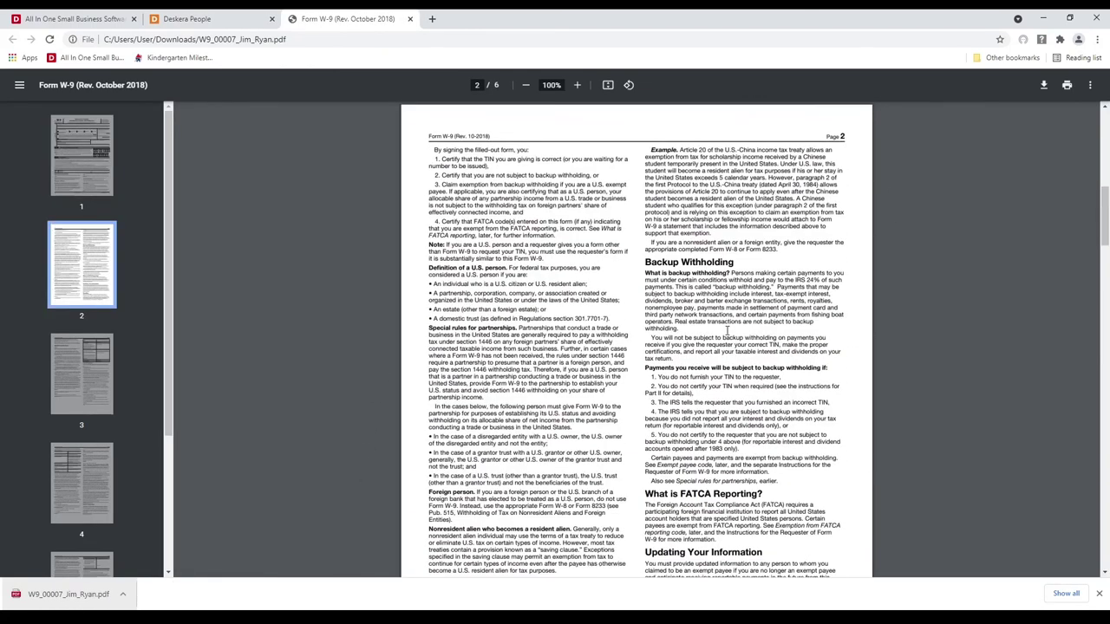
scroll(726, 329, down, 15)
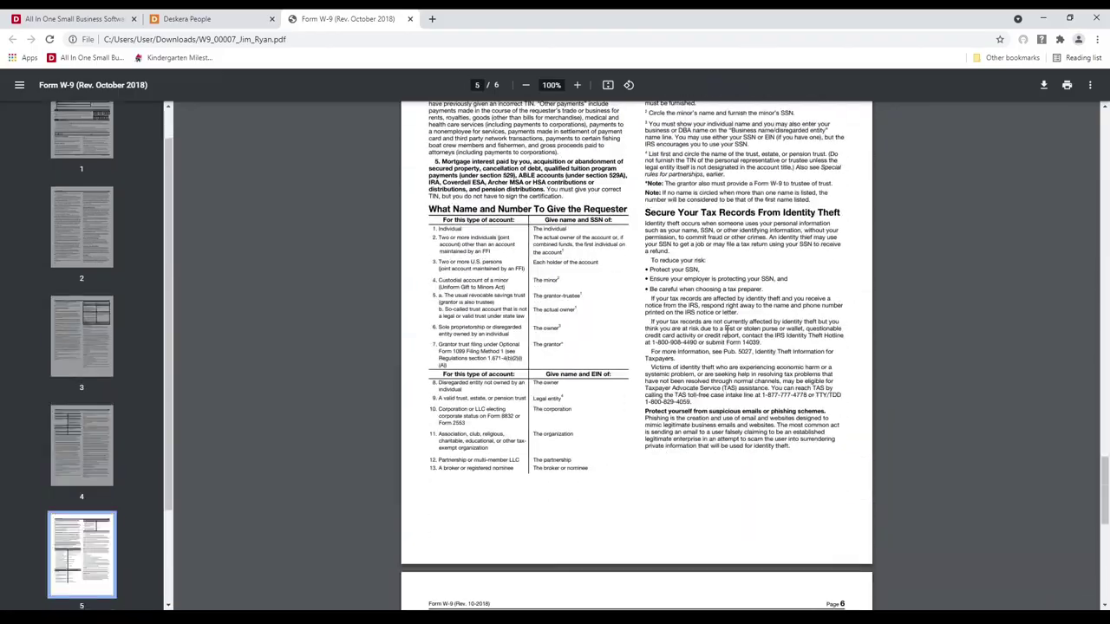
scroll(727, 330, up, 14)
scroll(727, 329, up, 20)
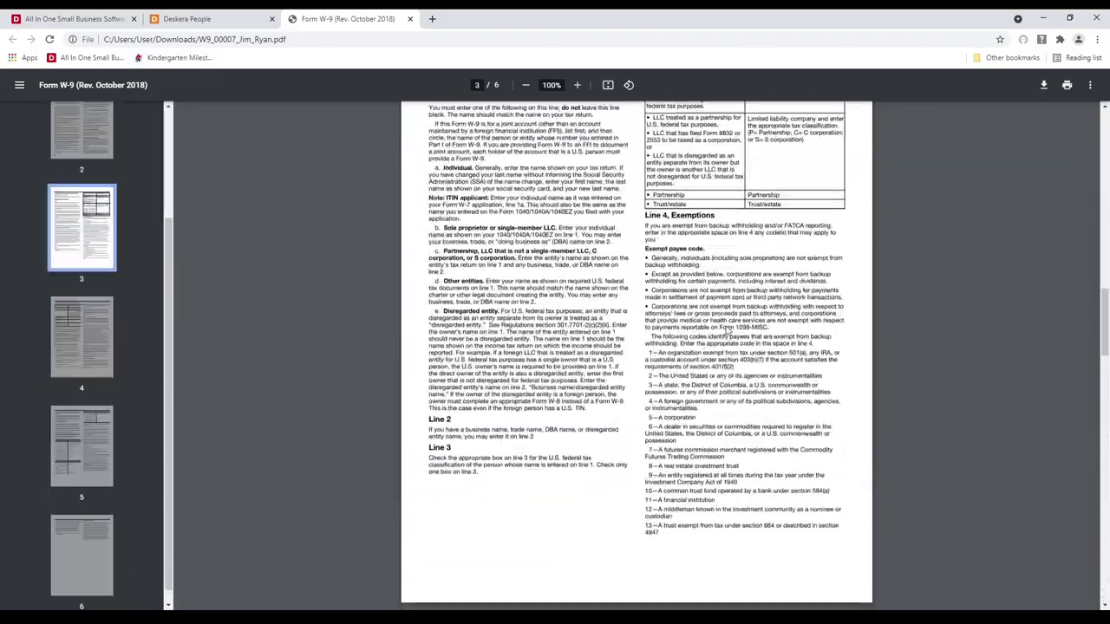
click(411, 19)
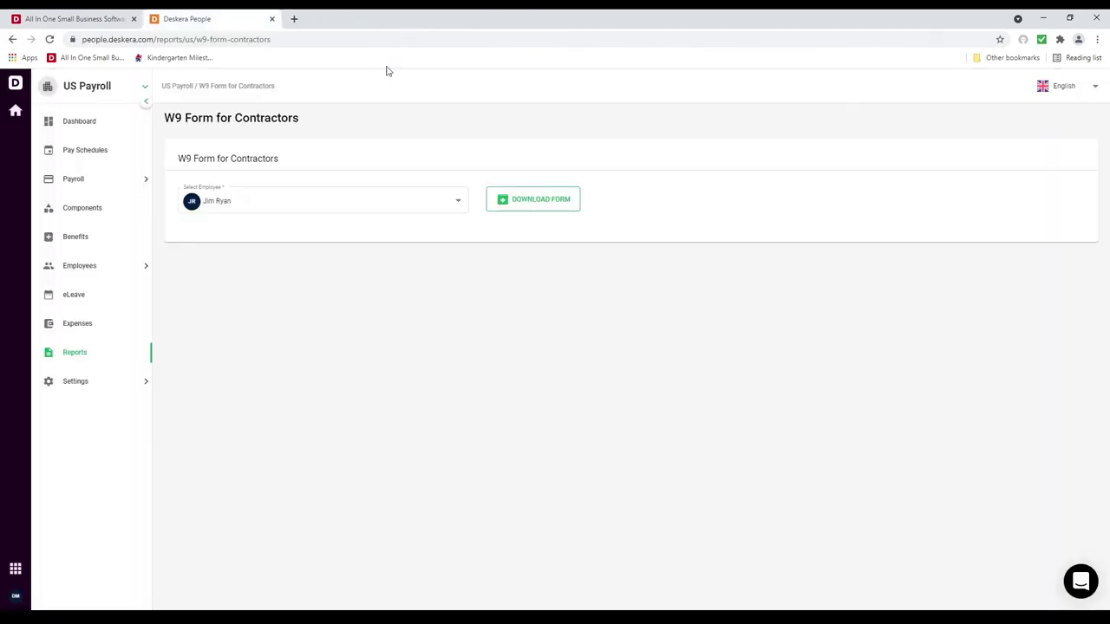
click(88, 356)
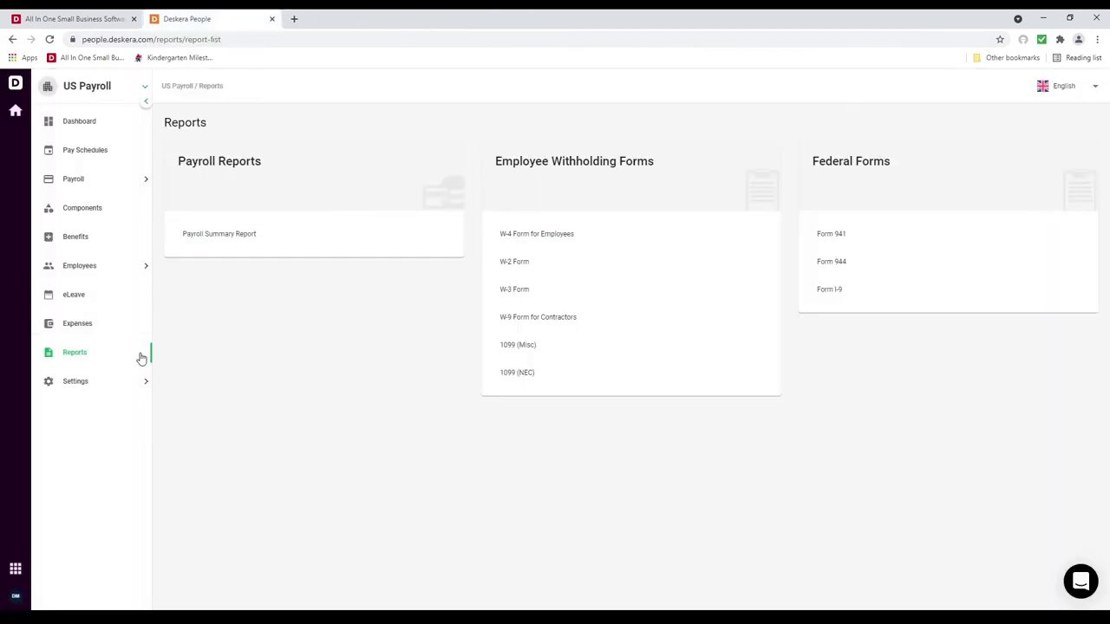
Step: Download the 2020 Form 1099-MISC for the first listed employee and open the 8-page PDF
click(554, 348)
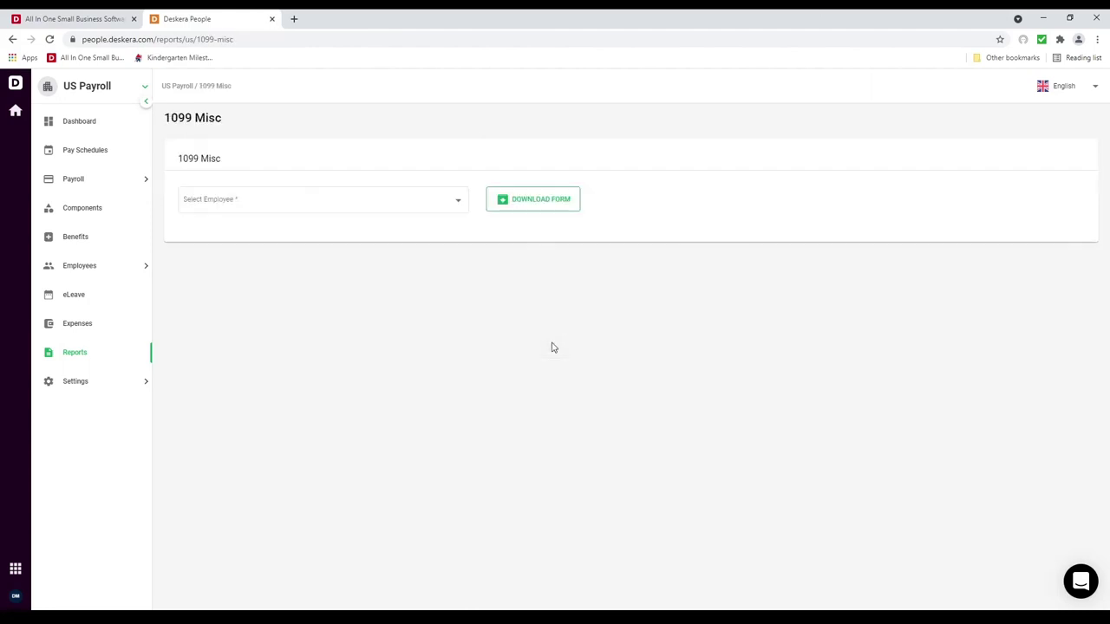
click(458, 203)
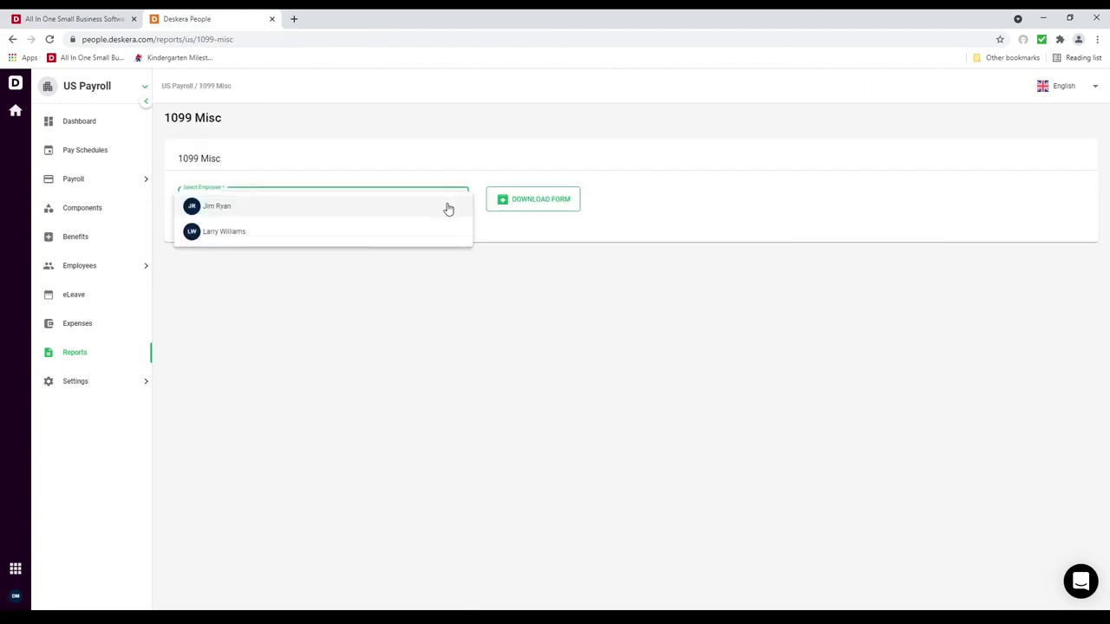
click(448, 208)
click(528, 202)
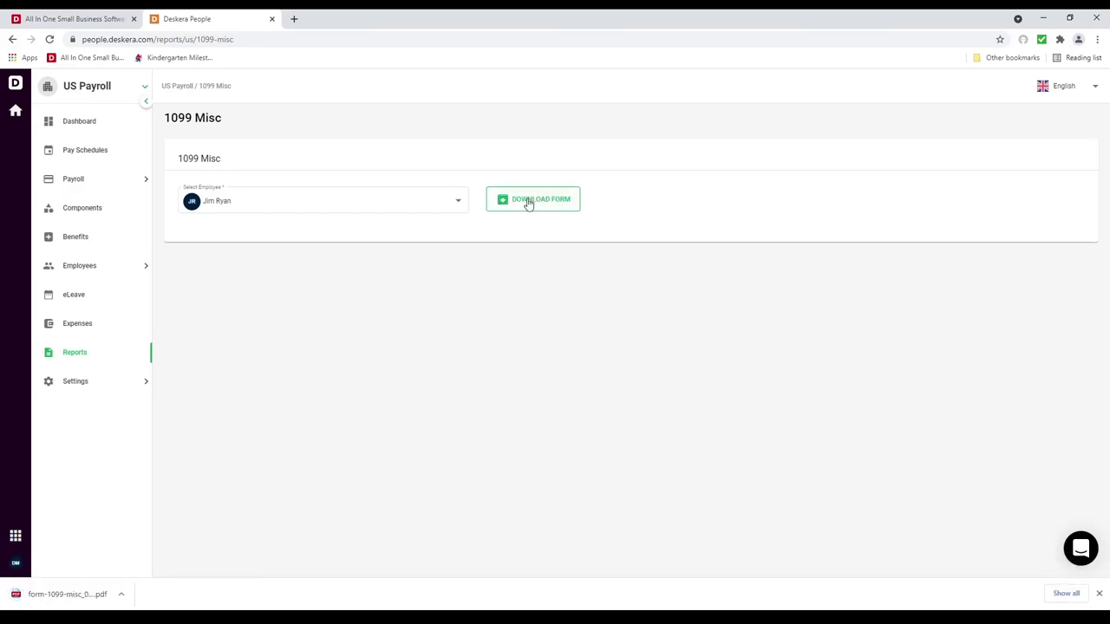
click(65, 594)
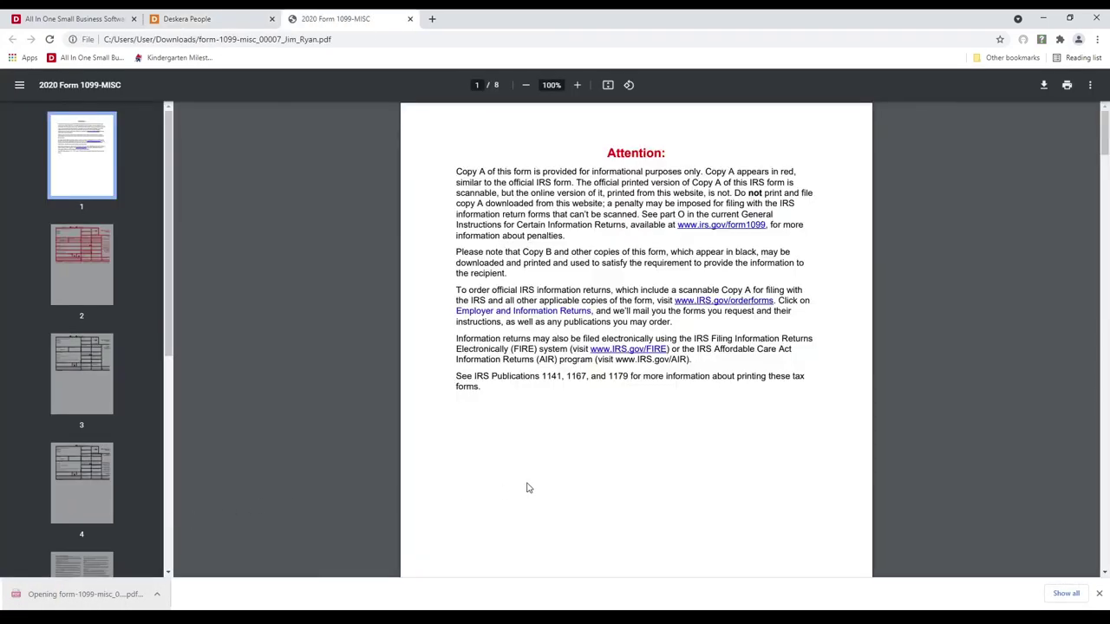
Step: Scroll through the 1099-MISC copies in the PDF viewer, then close the PDF
scroll(526, 488, down, 6)
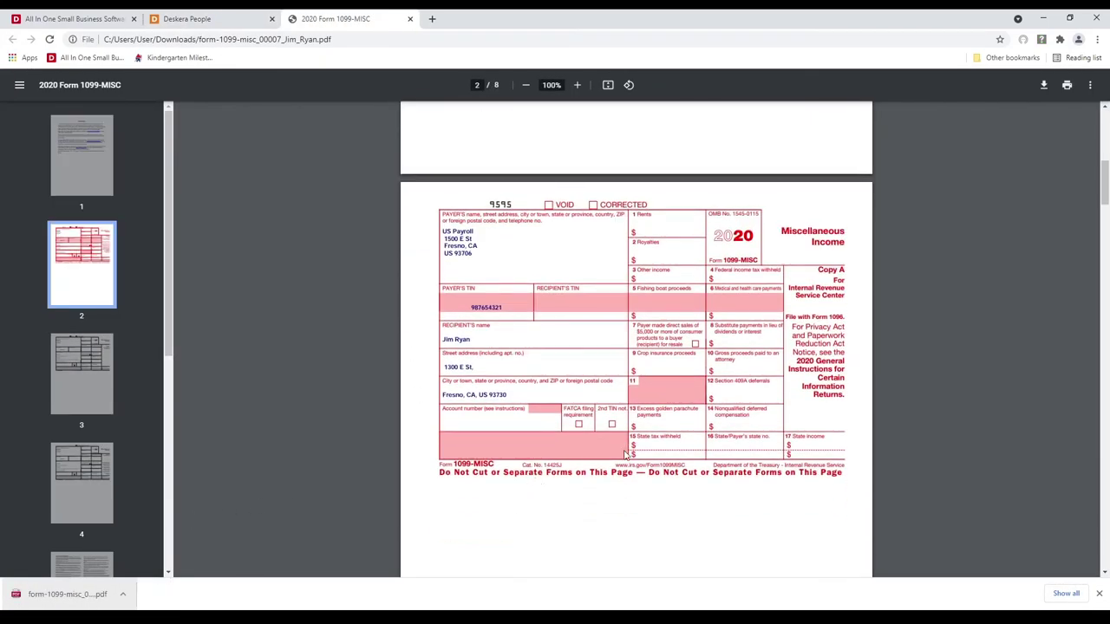
scroll(625, 453, down, 6)
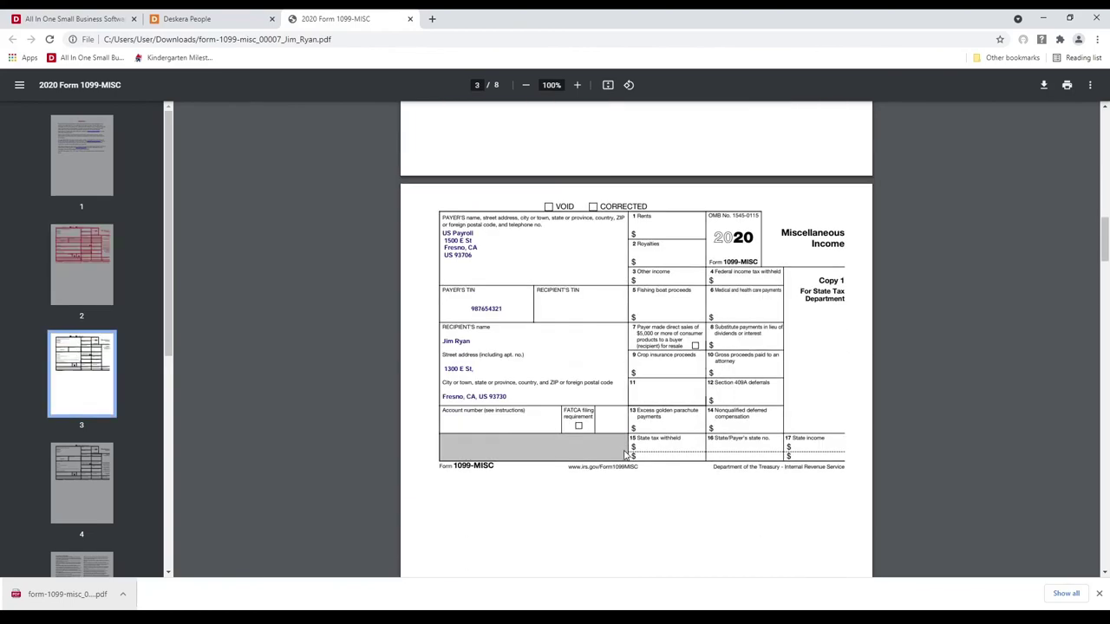
scroll(624, 454, down, 12)
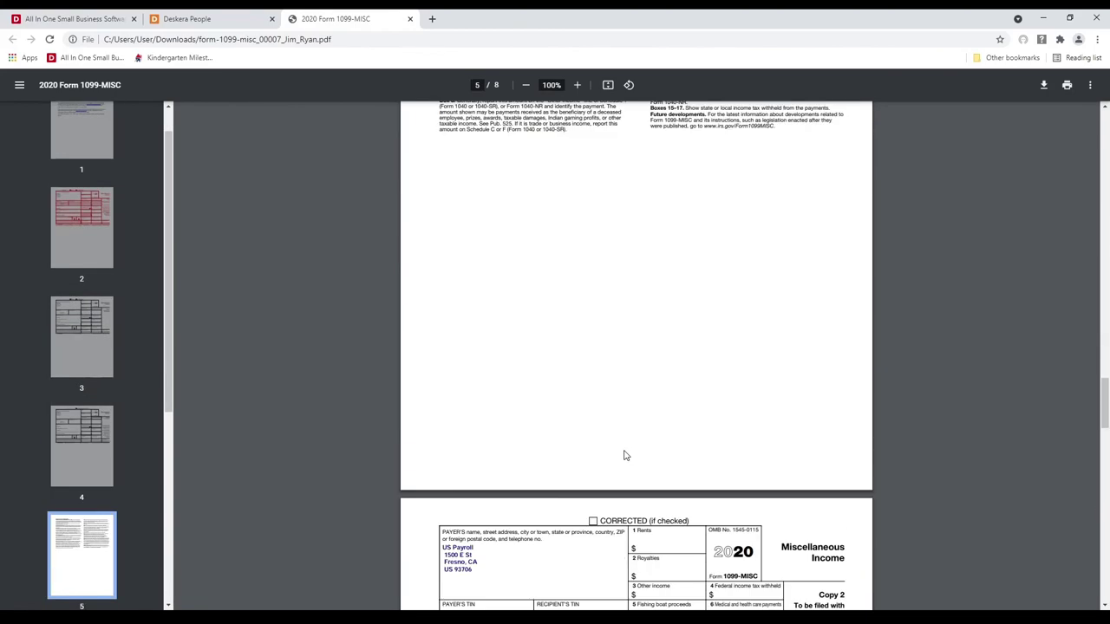
scroll(625, 455, down, 4)
scroll(624, 456, down, 12)
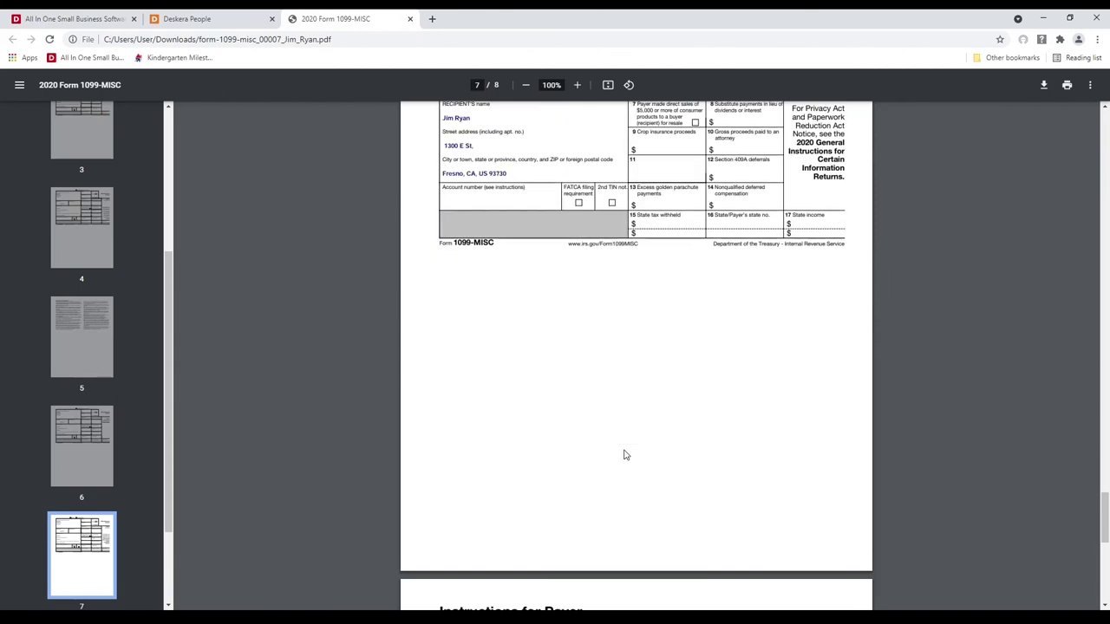
click(410, 18)
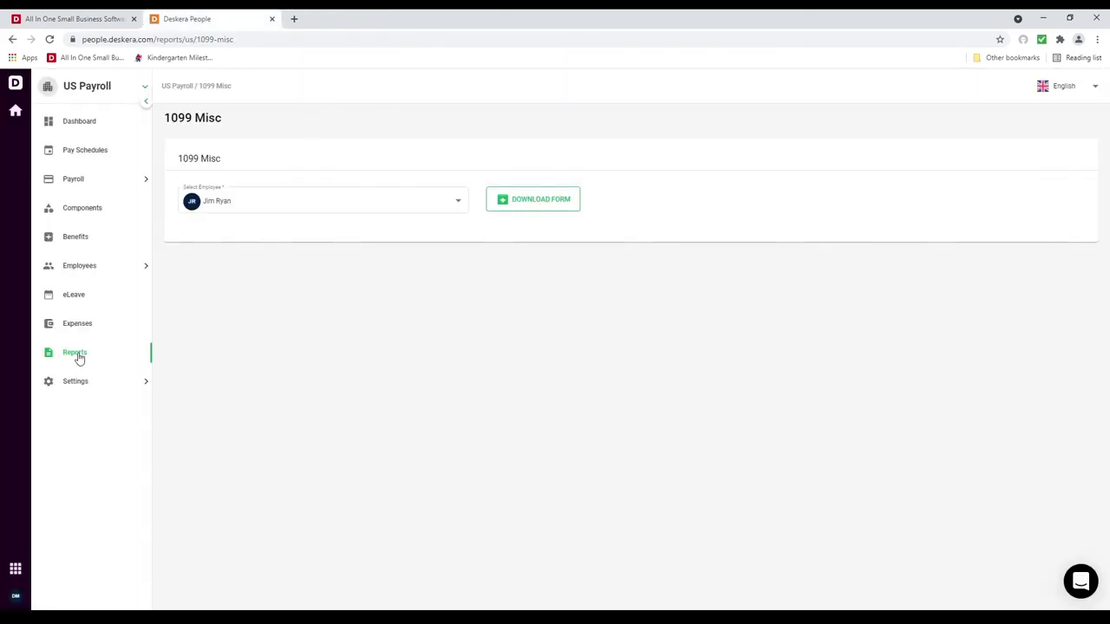
Step: Generate the 2021 Form 1099-NEC for the first contractor from the Reports list
click(77, 354)
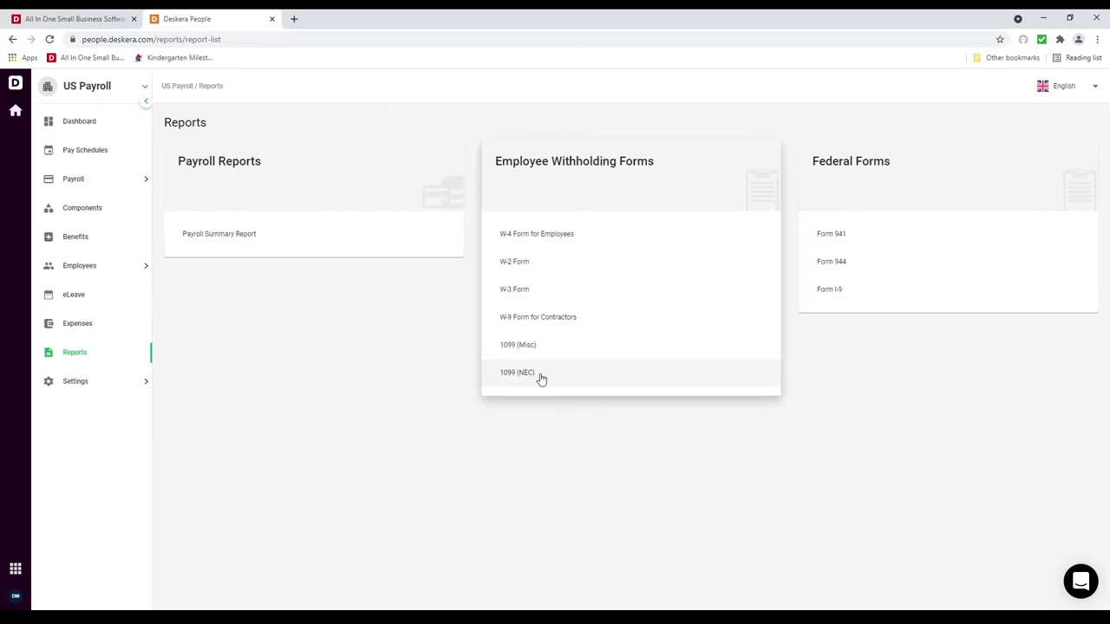
click(540, 374)
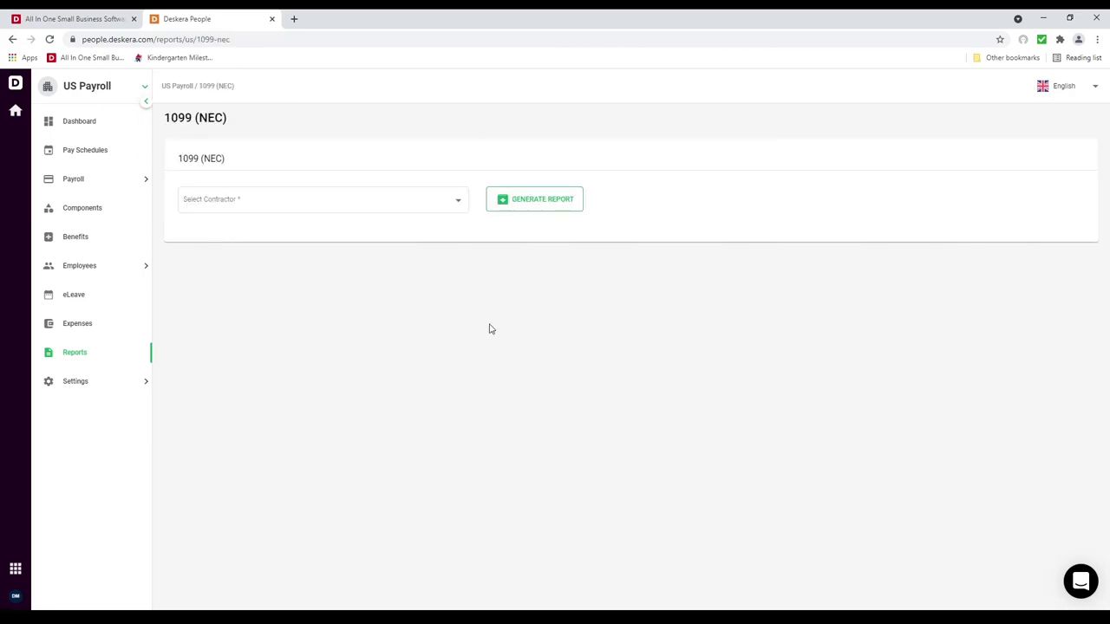
click(444, 213)
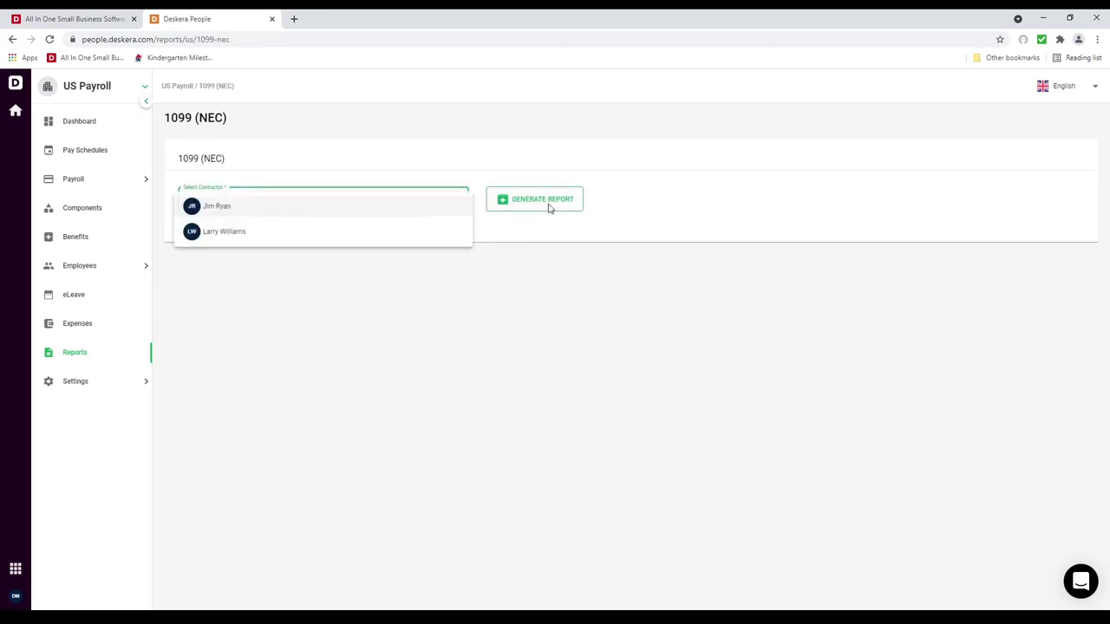
click(425, 215)
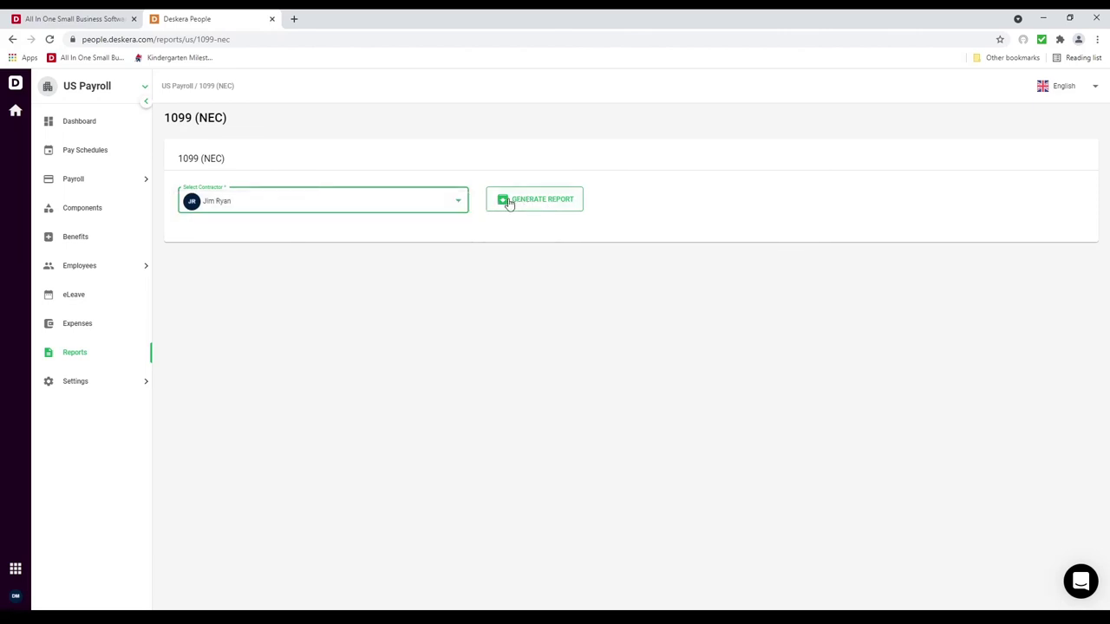
click(509, 201)
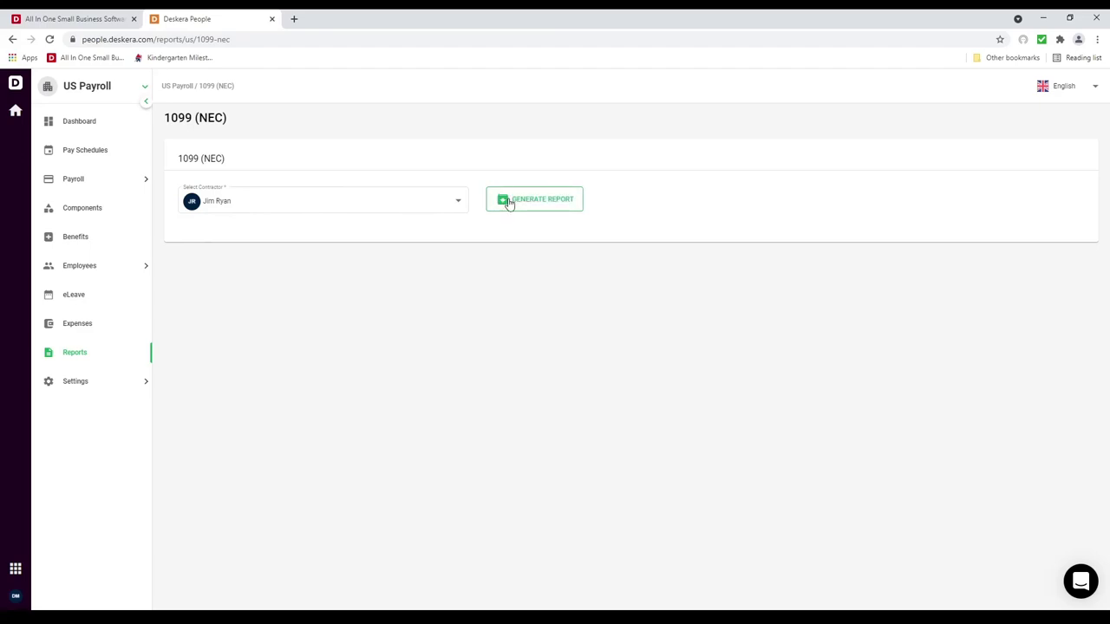
Step: Review the downloaded 1099-NEC PDF and close it
click(75, 594)
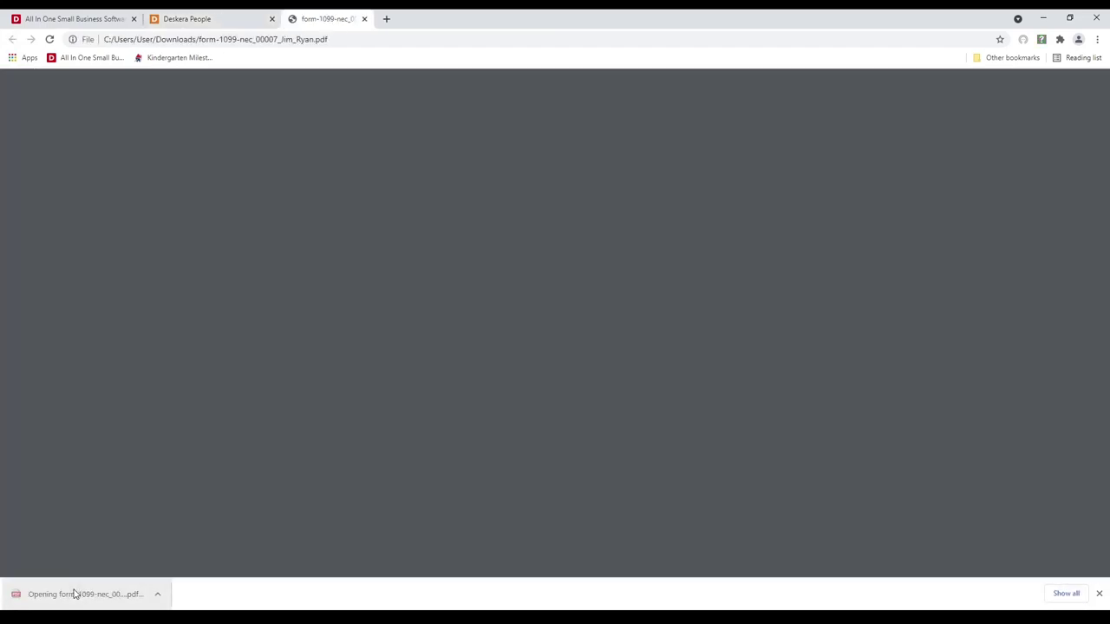
scroll(488, 449, down, 10)
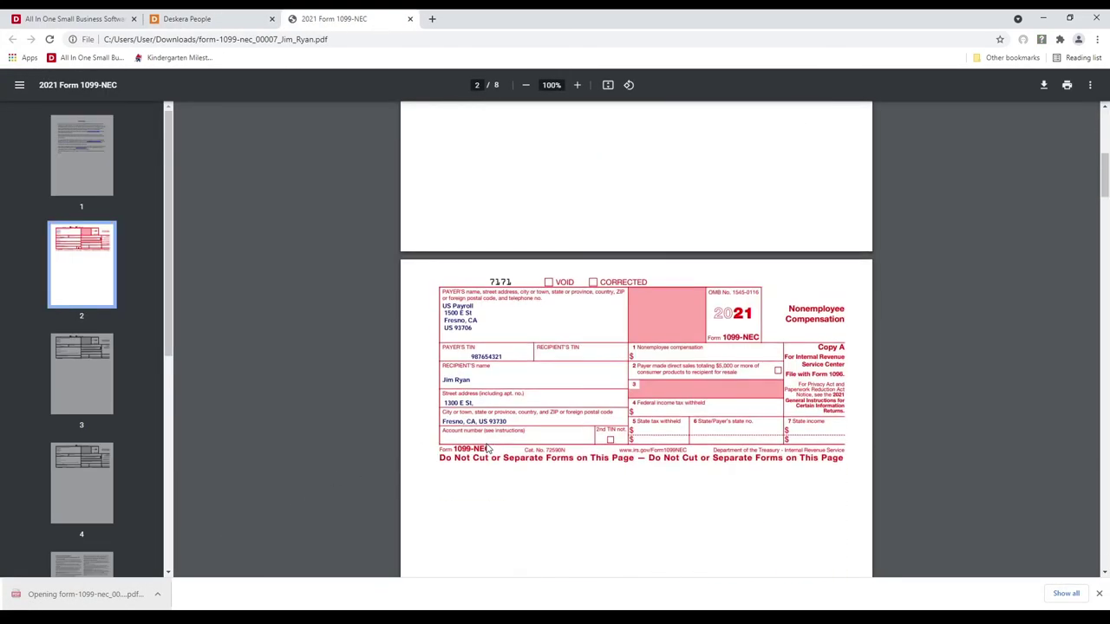
scroll(488, 448, down, 15)
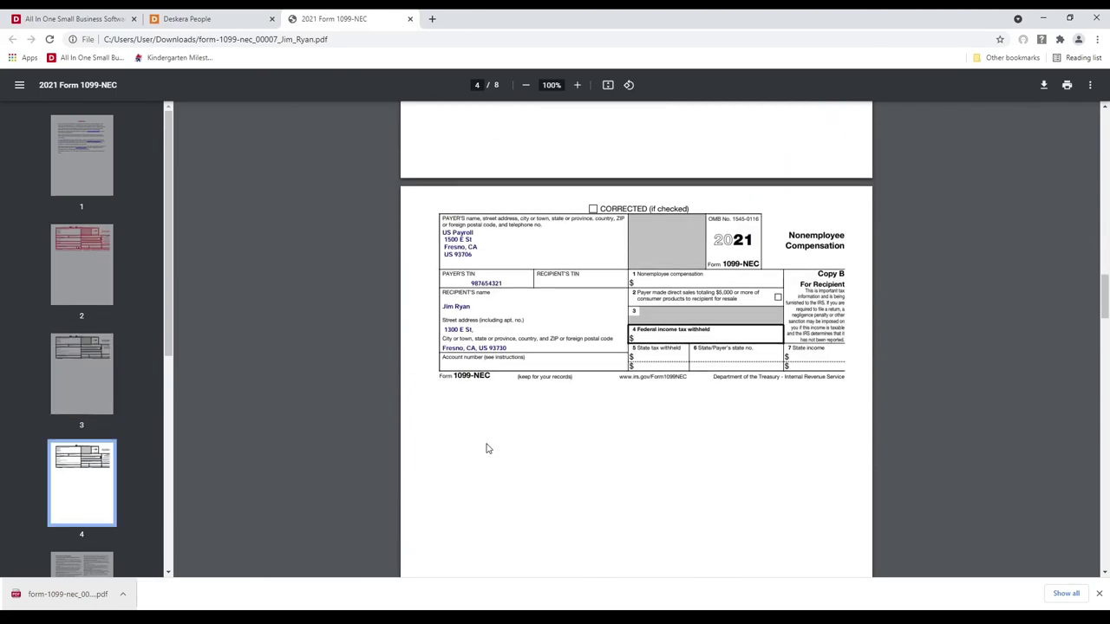
click(410, 18)
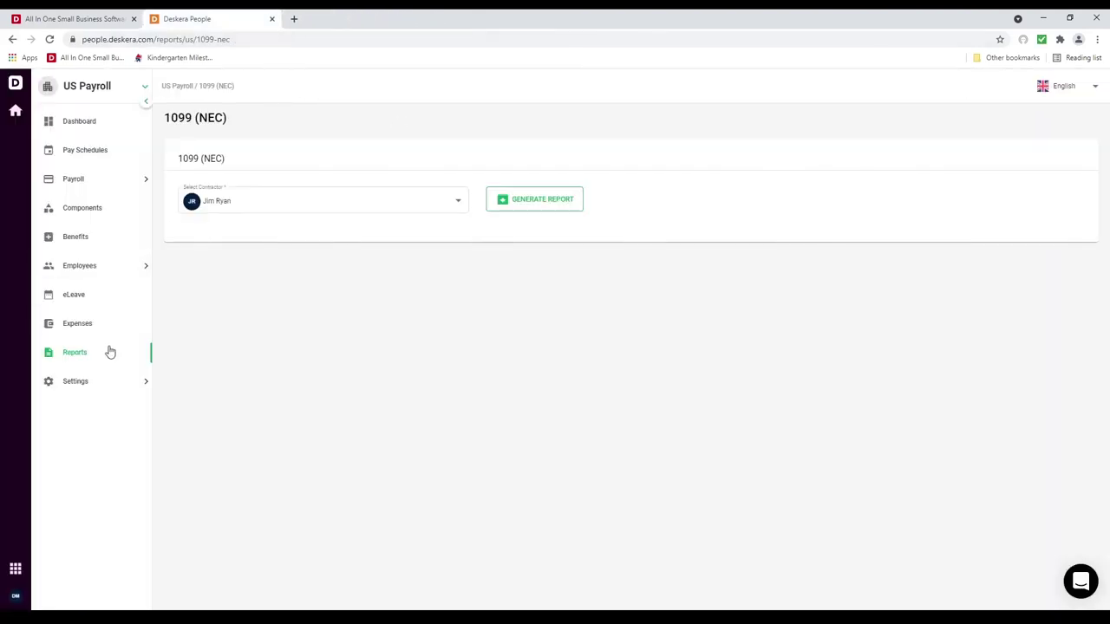
Step: Download Form 941 for the 2nd quarter (Apr, May, Jun) of 2021
click(109, 352)
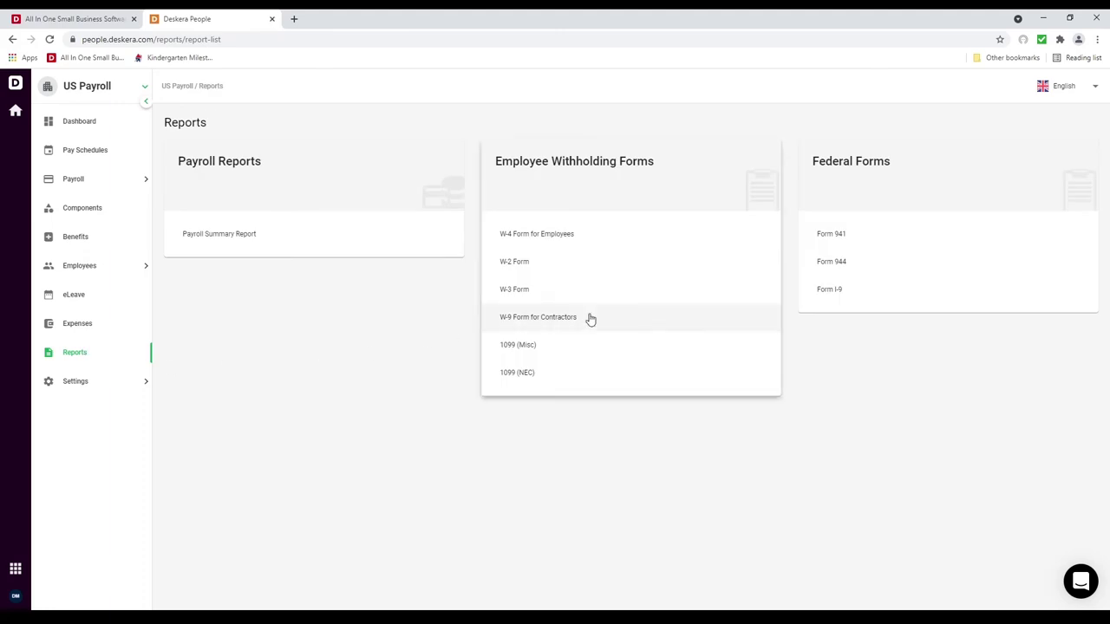
click(859, 238)
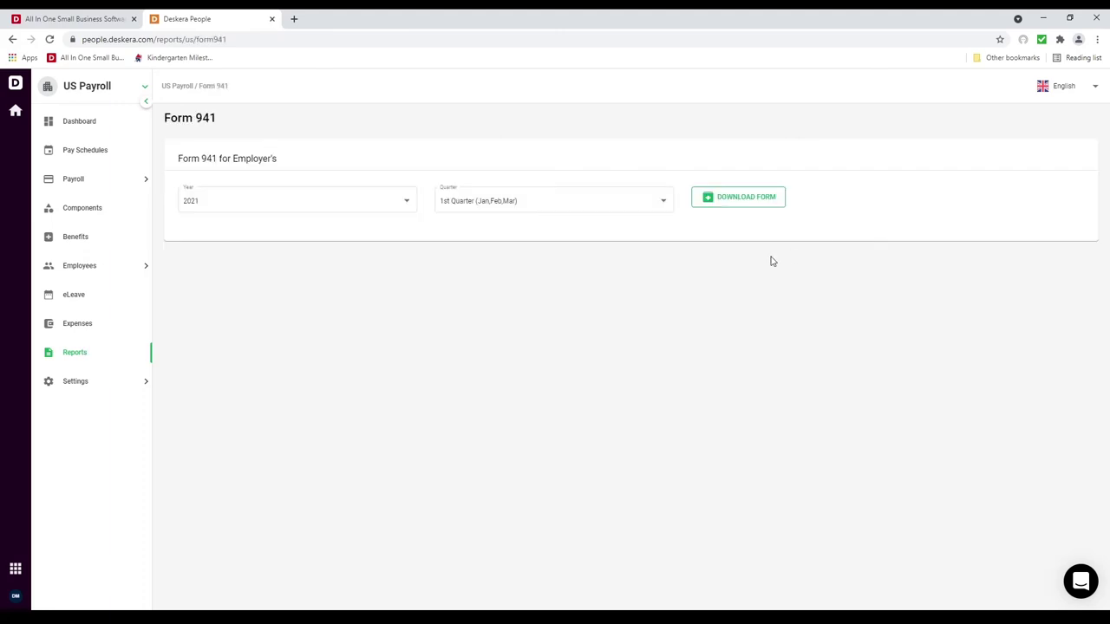
click(539, 200)
click(530, 228)
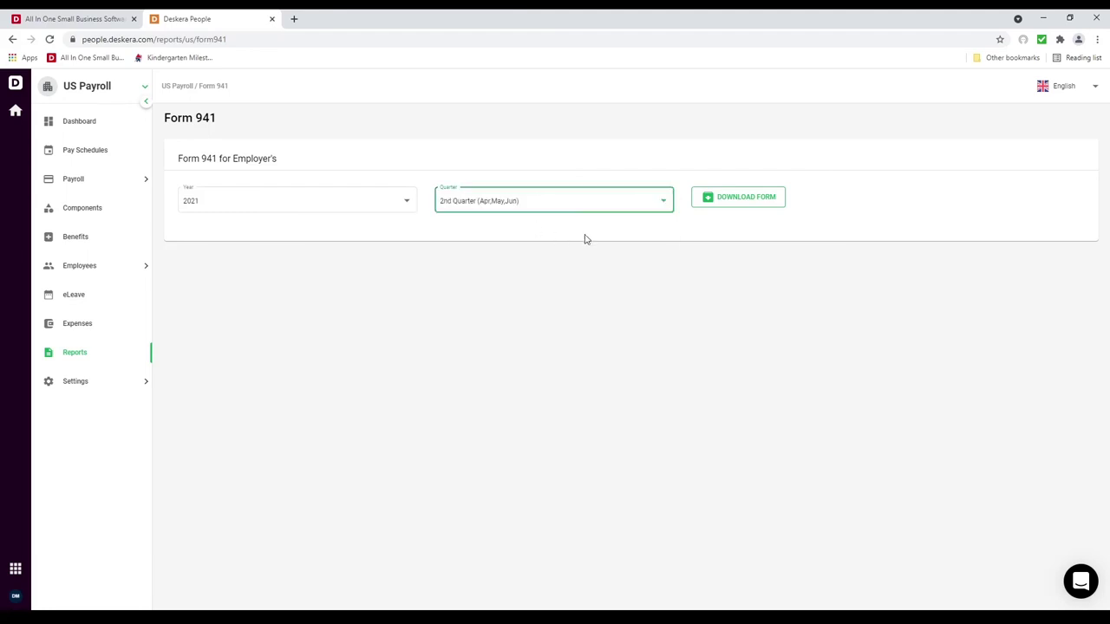
click(749, 204)
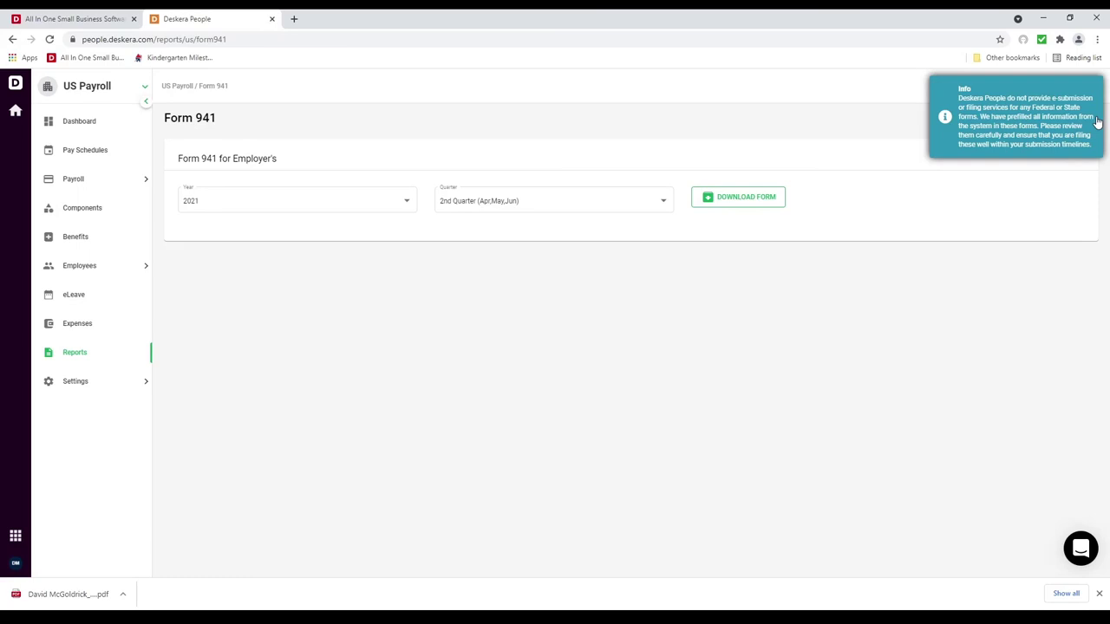
Step: Review the 6-page Form 941 PDF and close it
click(82, 595)
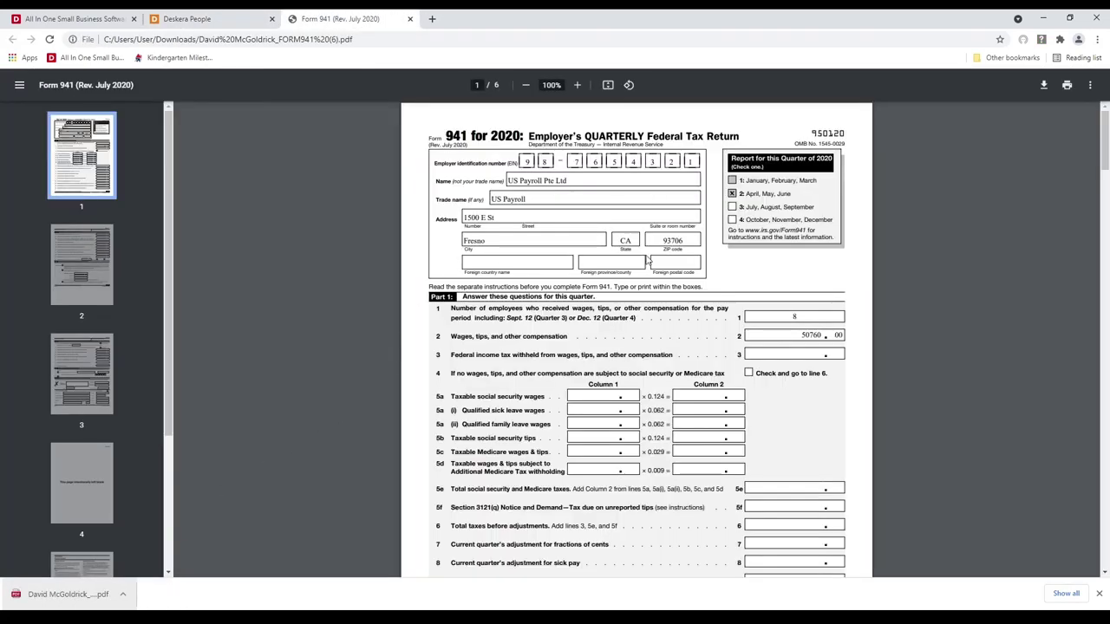
scroll(644, 285, down, 10)
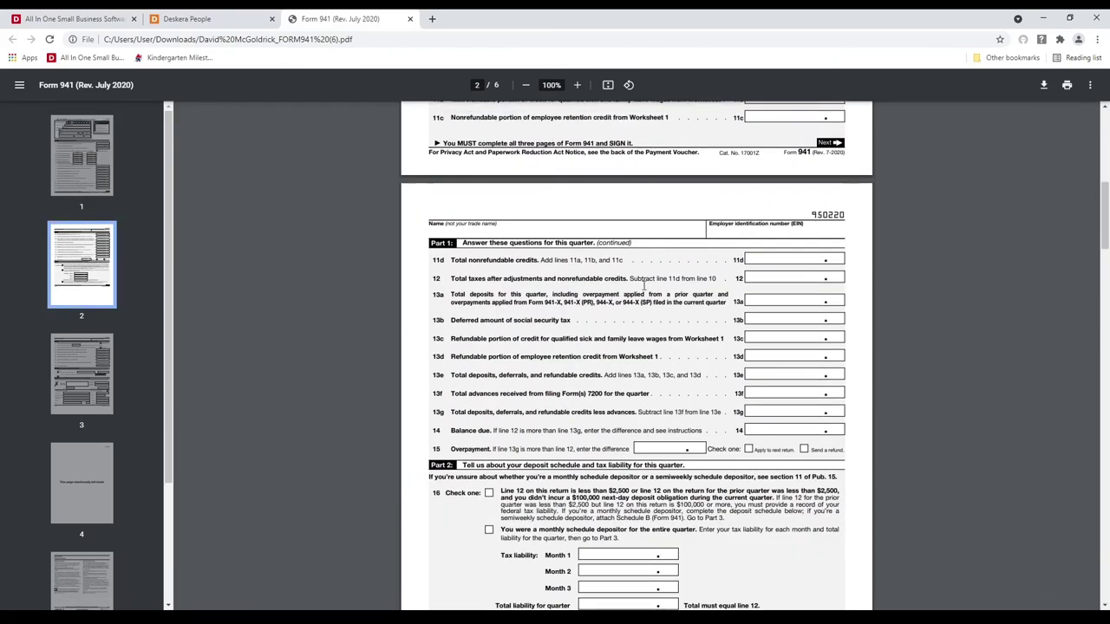
scroll(644, 286, down, 20)
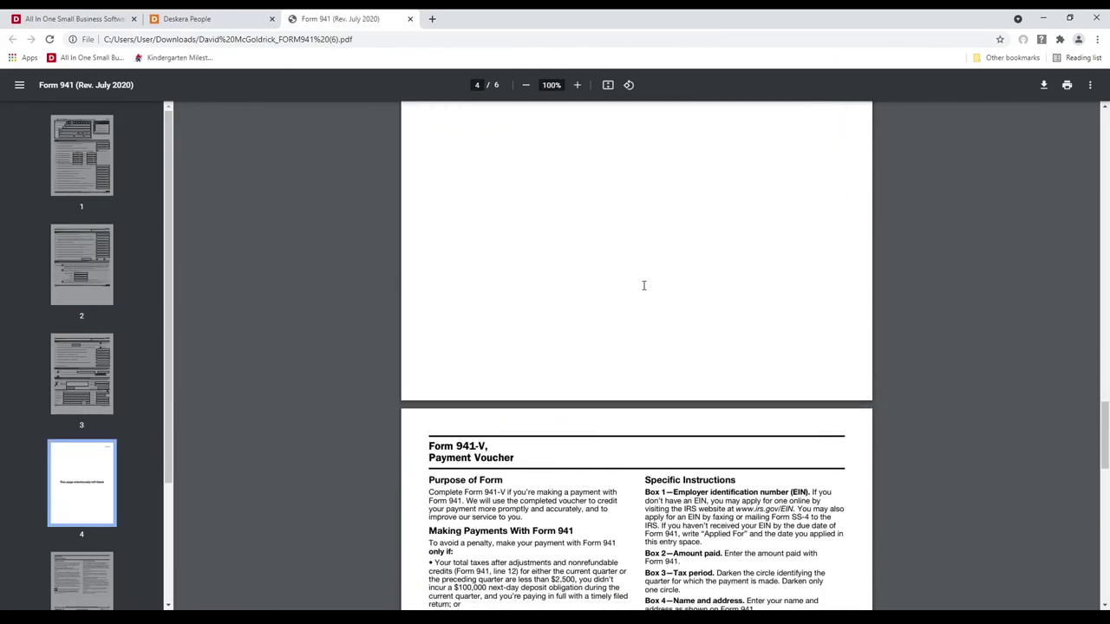
click(410, 18)
Step: Download the prefilled 2021 Form 944 from the Reports list
click(80, 357)
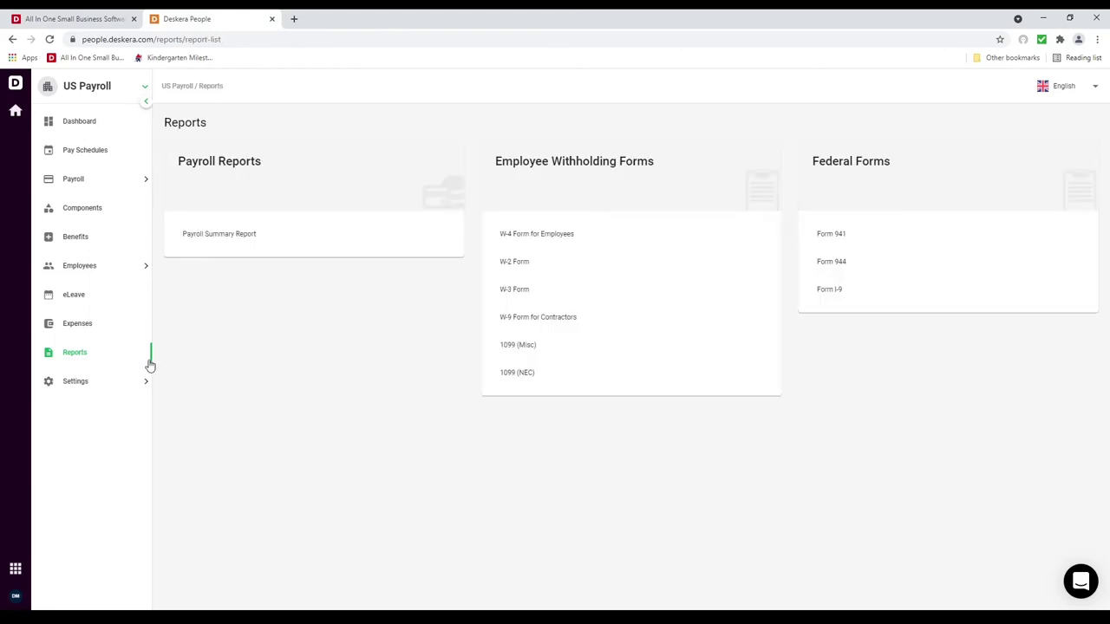
click(833, 262)
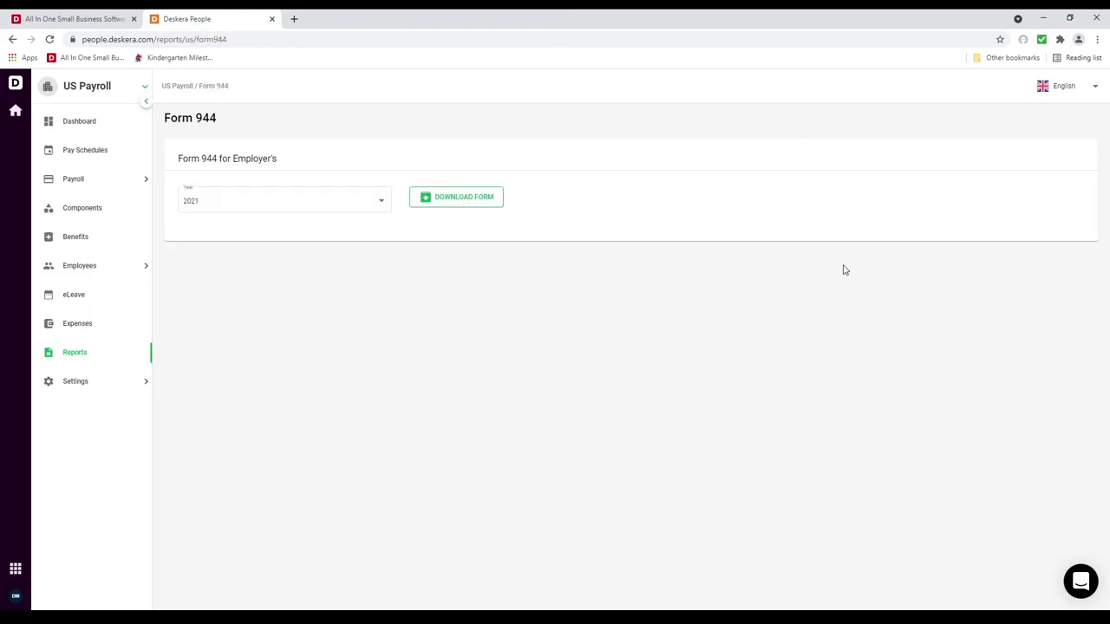
click(469, 197)
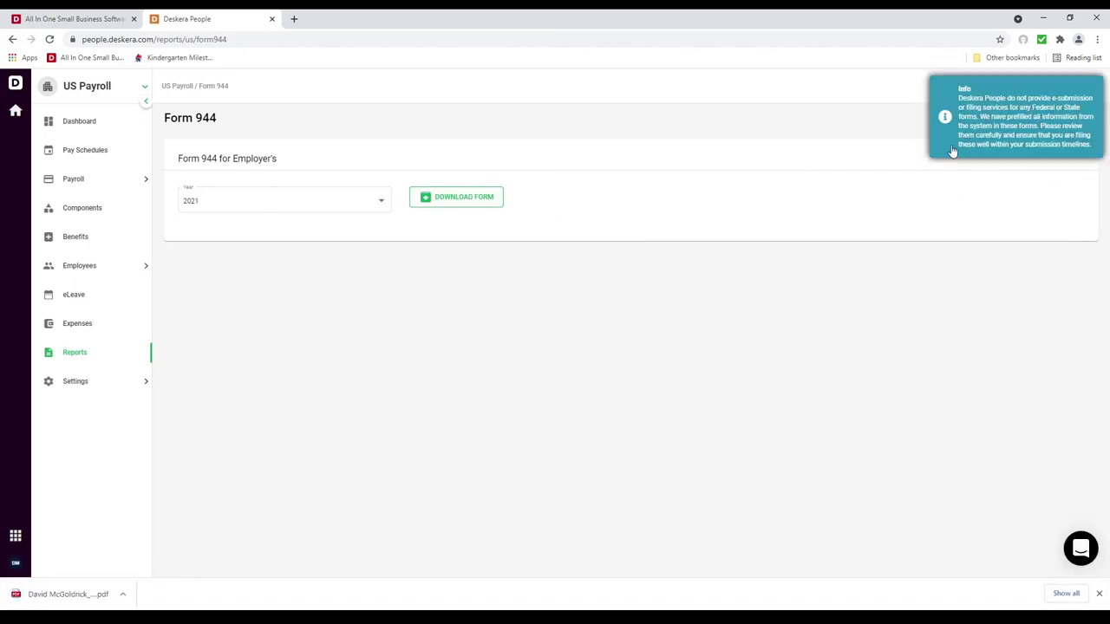
Step: Review the 4-page Form 944 PDF, close it, and return to Reports
click(79, 595)
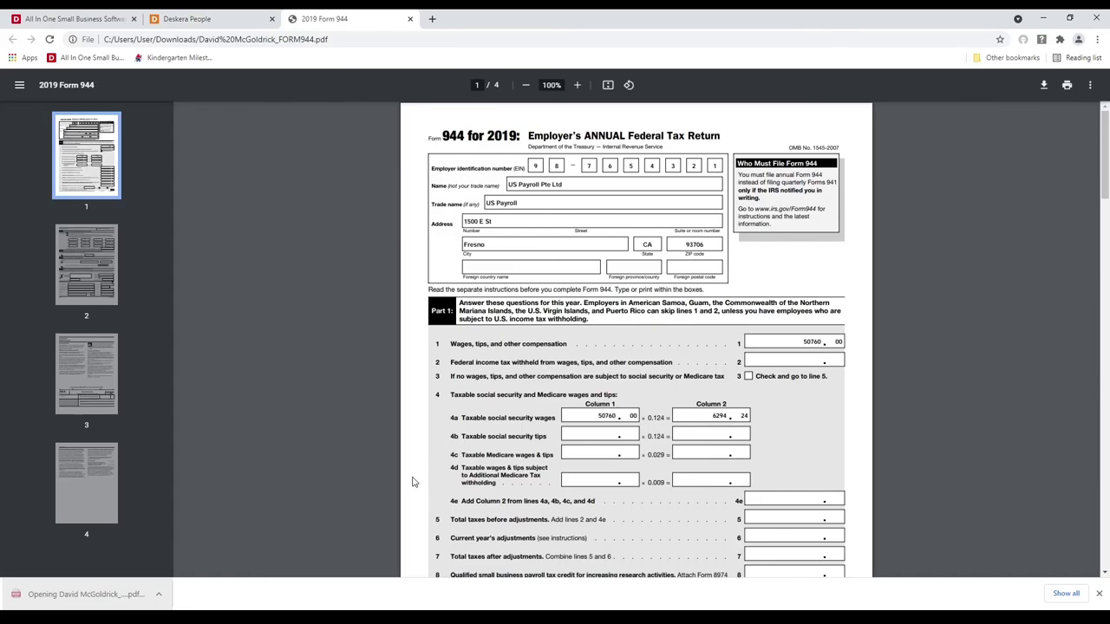
scroll(525, 392, down, 15)
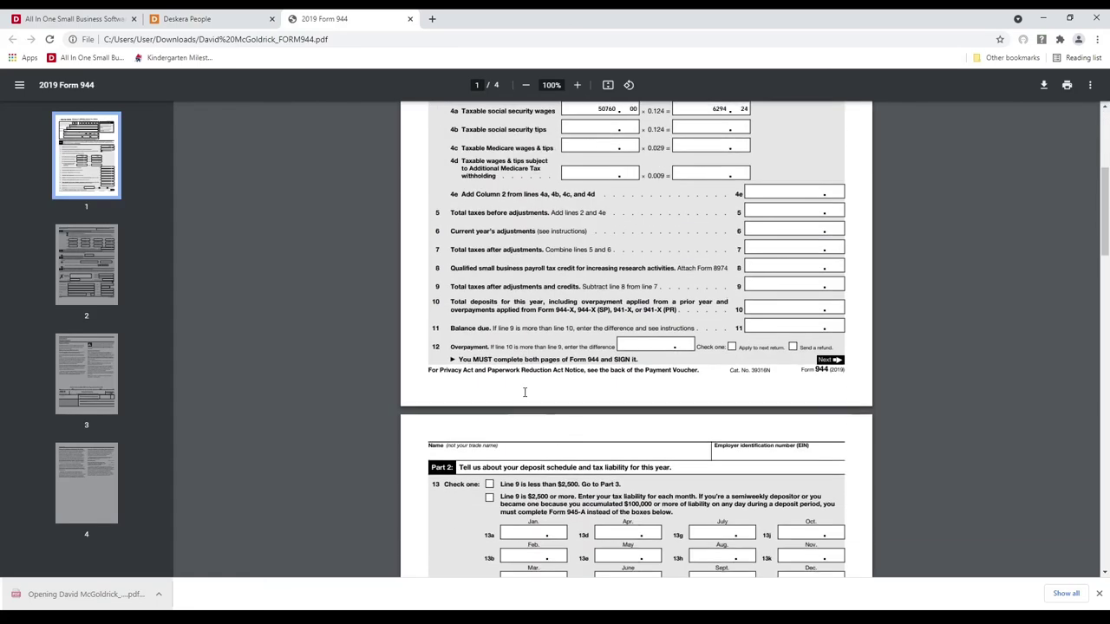
scroll(524, 392, down, 10)
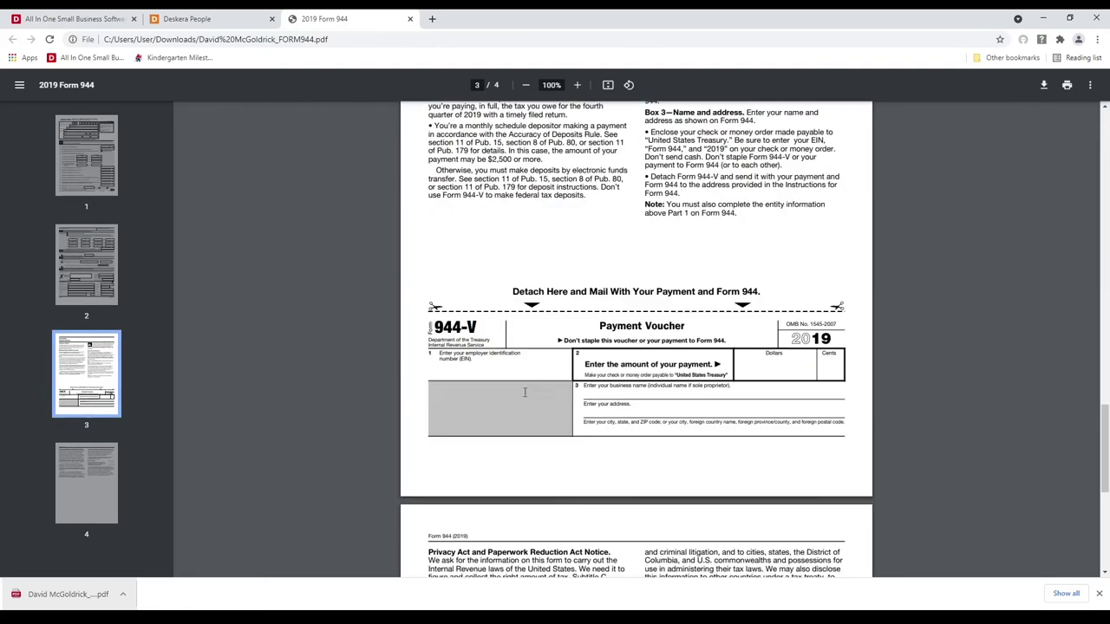
click(410, 19)
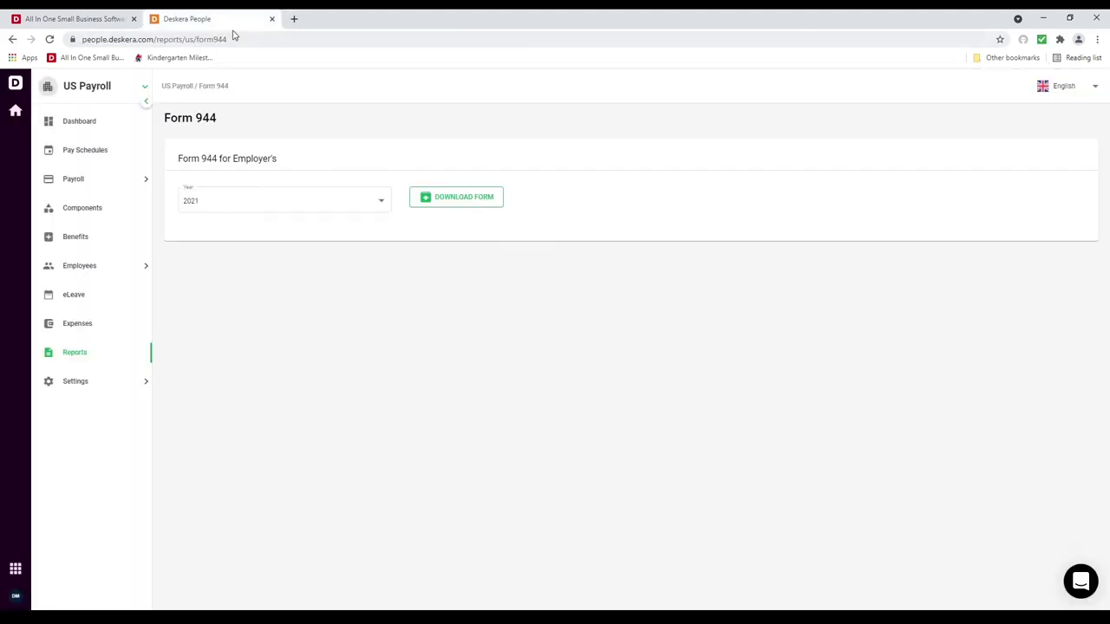
click(80, 356)
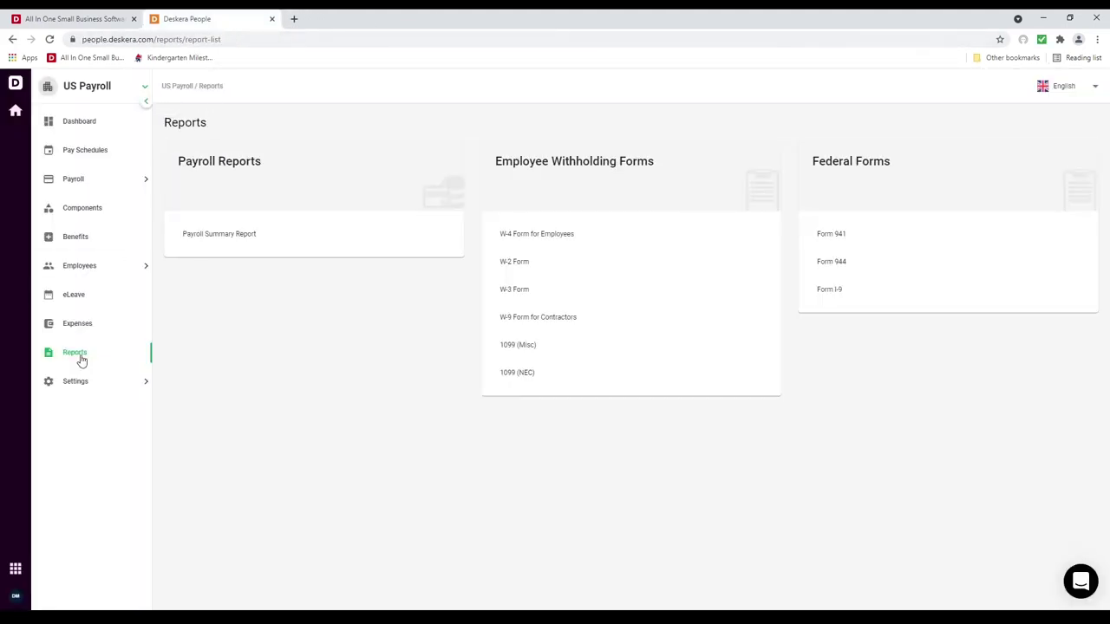
Step: Download the prefilled 2021 Form I-9 for the first employee in the list
click(850, 294)
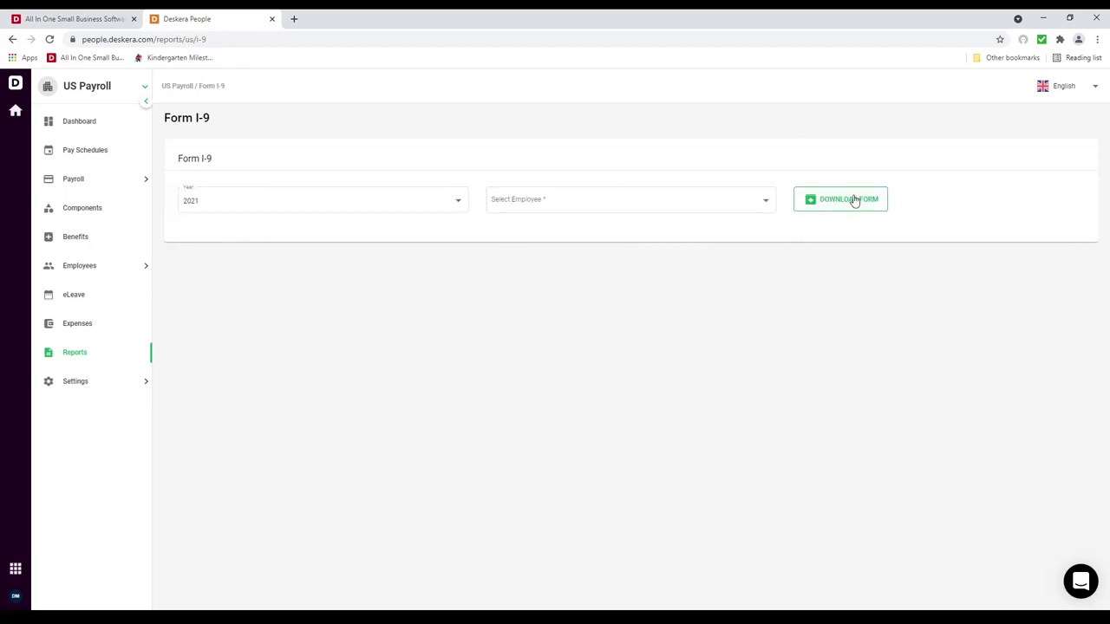
click(742, 214)
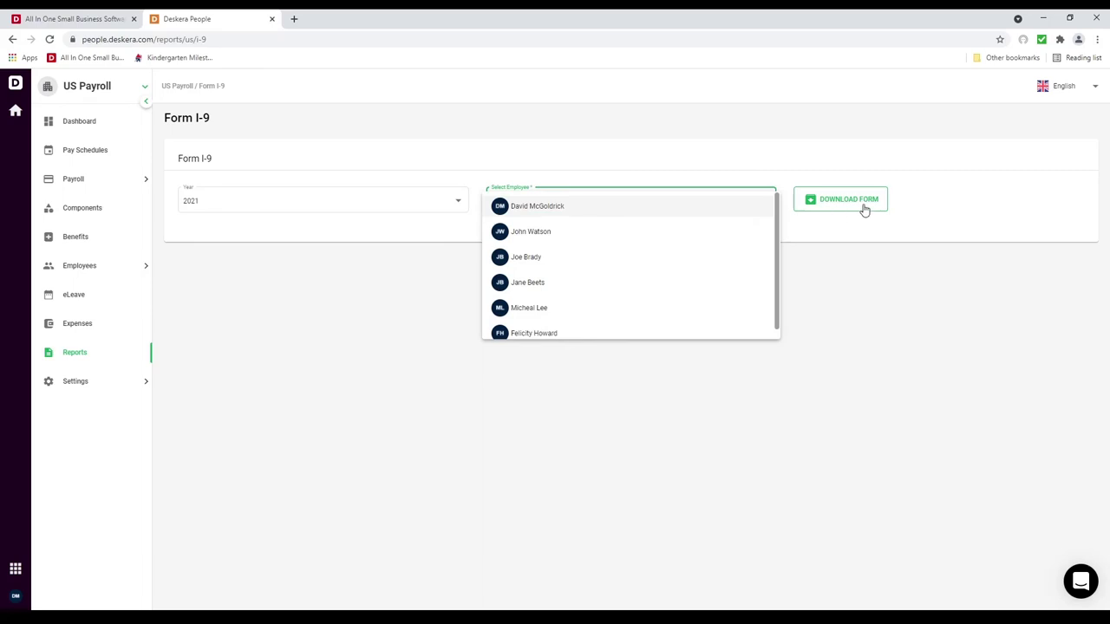
key(Return)
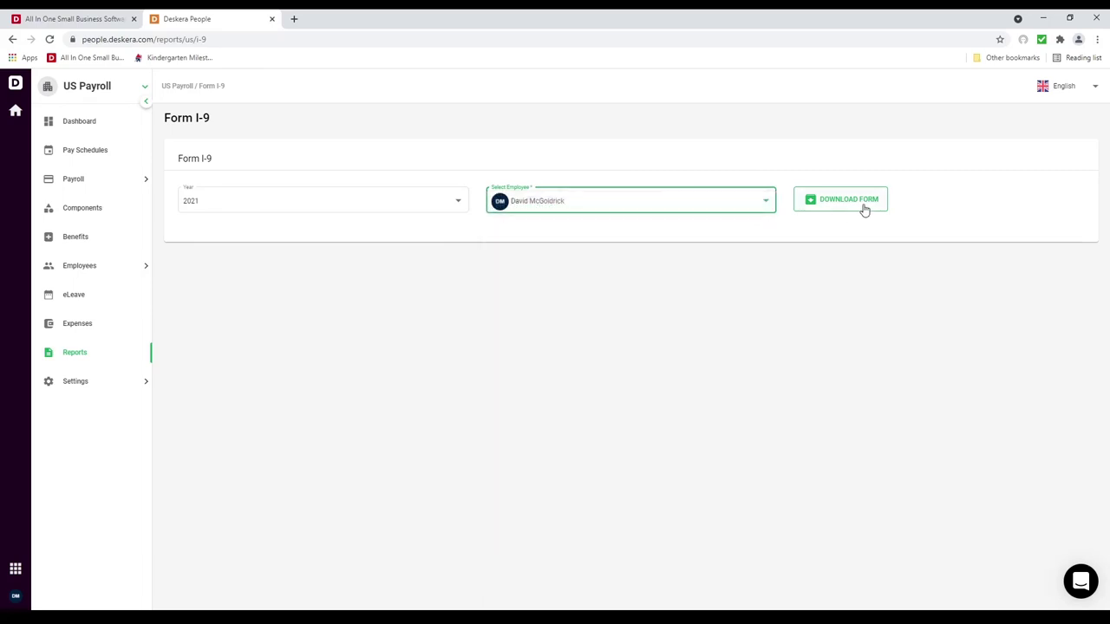
click(865, 210)
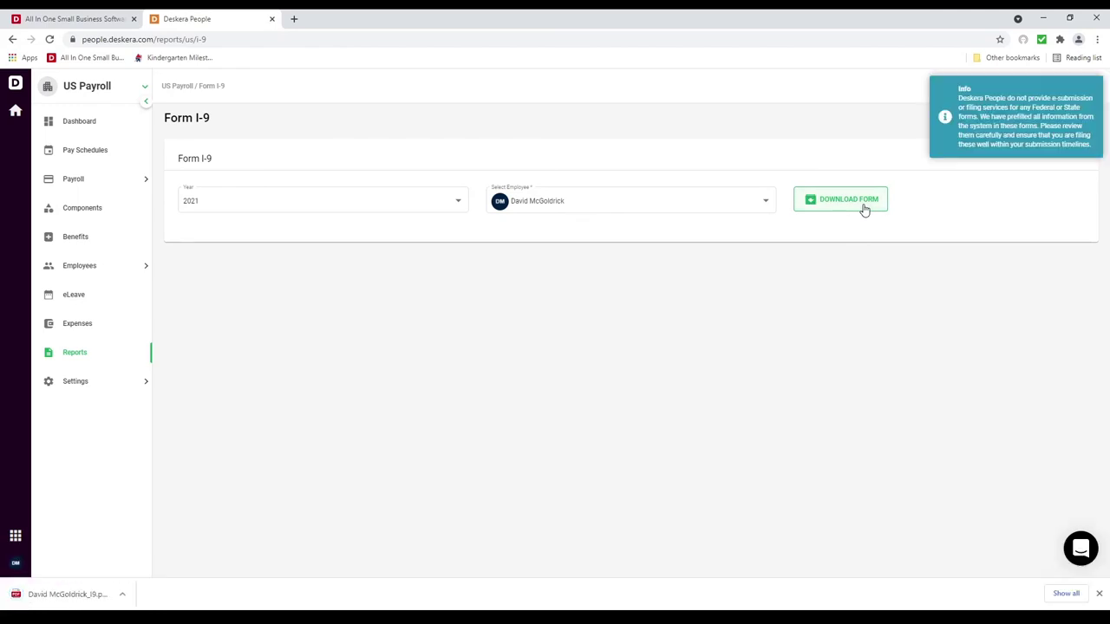
Step: Review the 3-page I-9 PDF, close it, and return to Reports
click(70, 594)
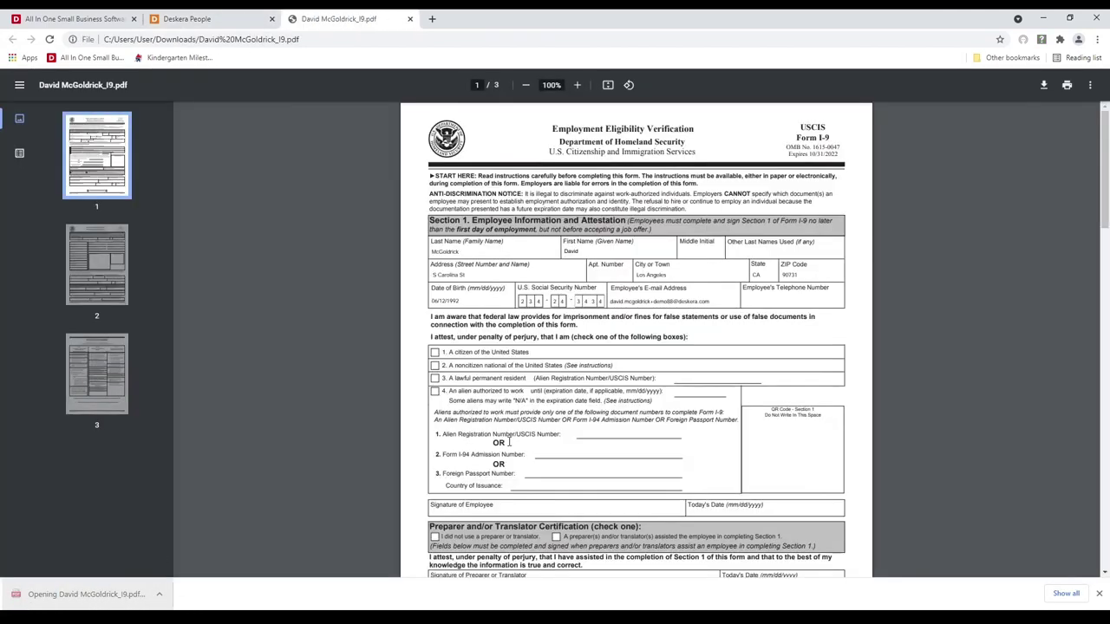
scroll(466, 289, down, 20)
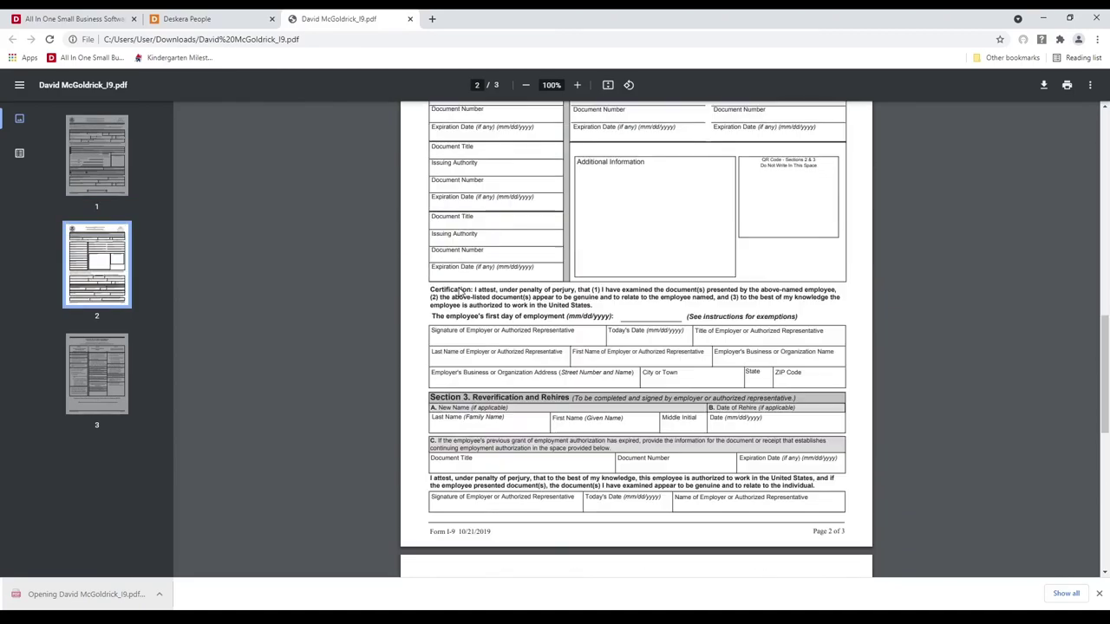
scroll(469, 285, up, 20)
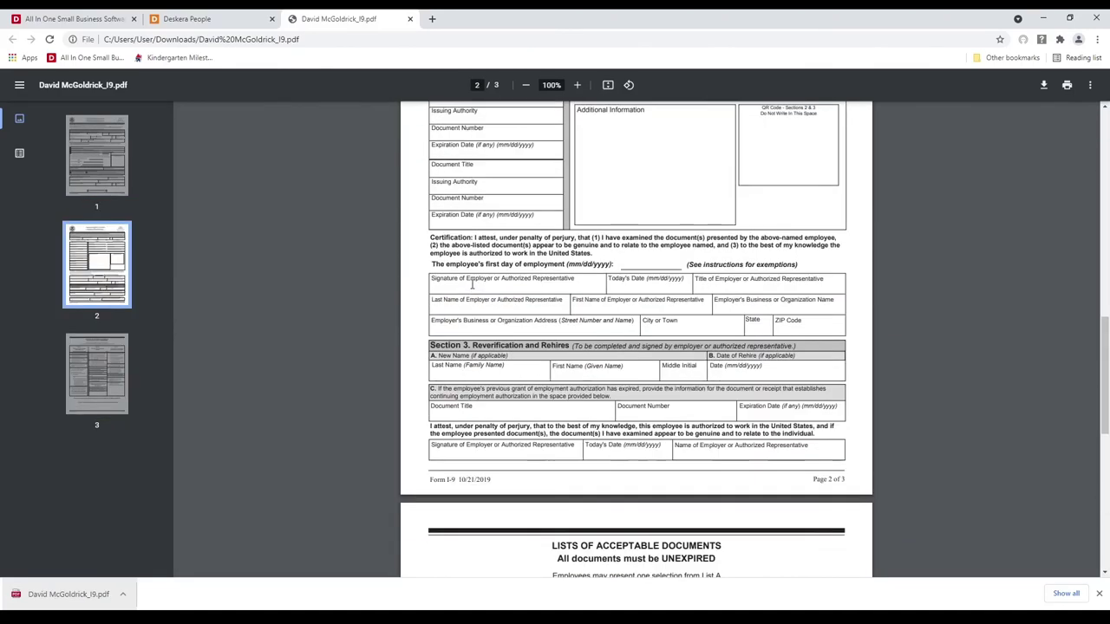
click(410, 19)
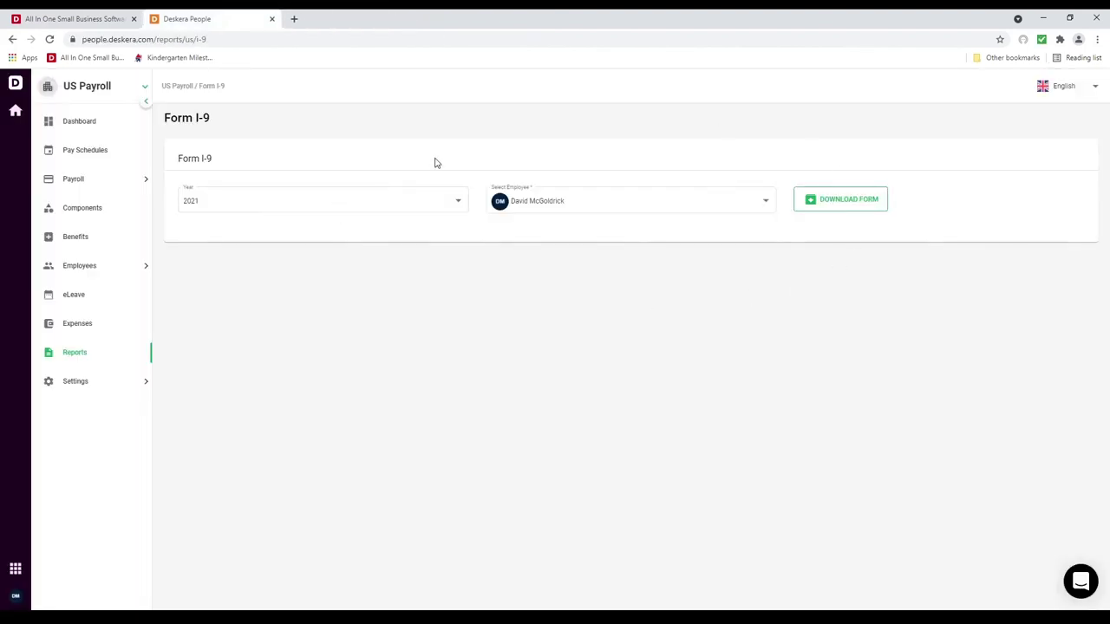
click(96, 364)
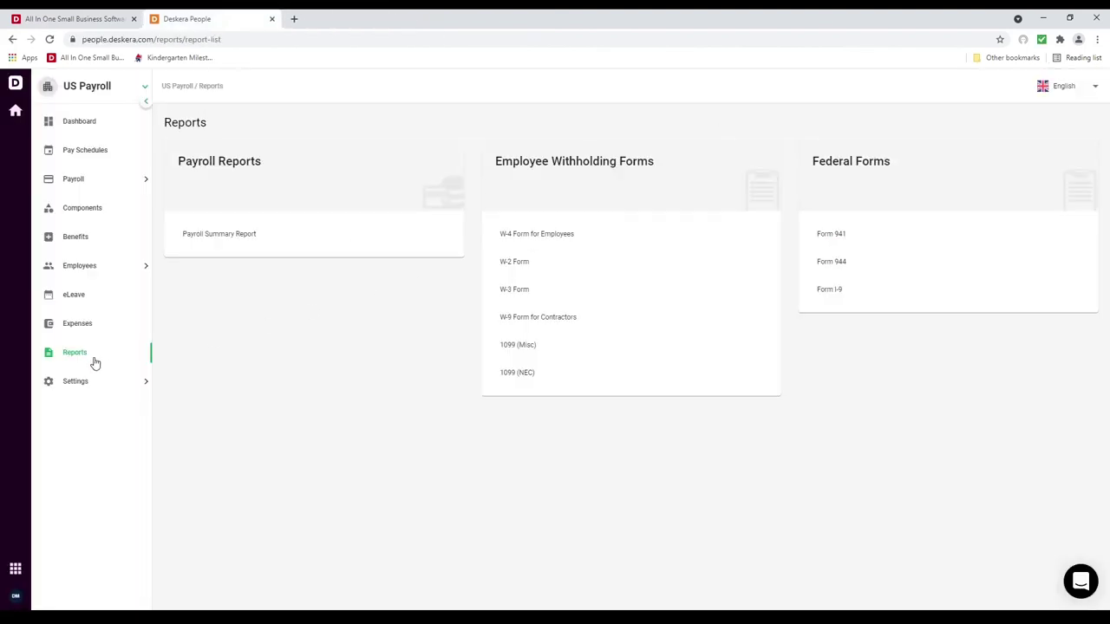